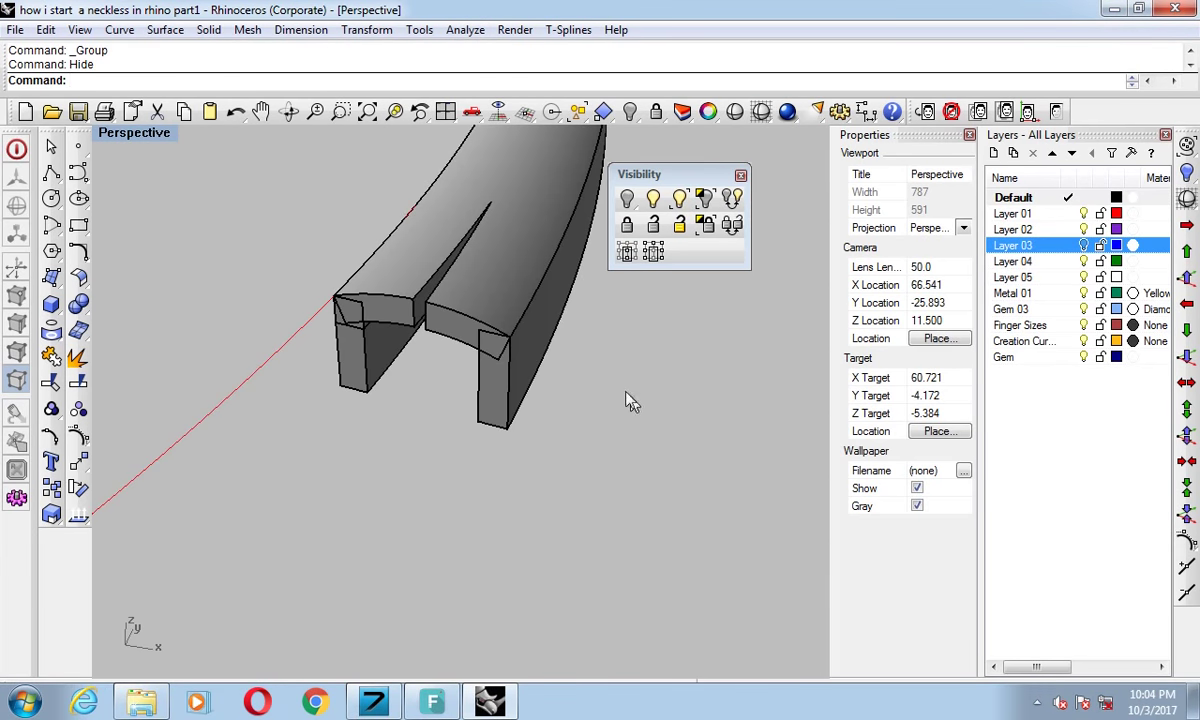
Draw a curve across the band's open end between the two block corners.
{"action": "right_click_drag", "start_coordinate": [630, 400], "coordinate": [640, 311]}
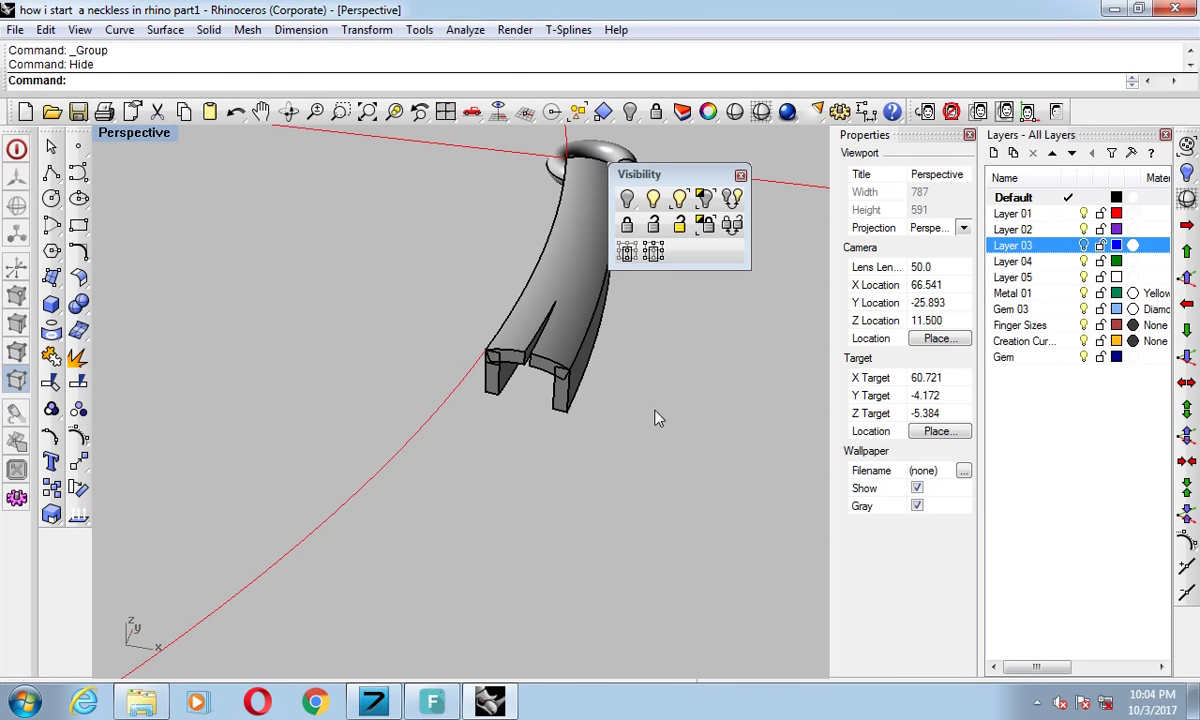
{"action": "left_click", "coordinate": [77, 174]}
{"action": "scroll", "coordinate": [507, 365], "scroll_direction": "up", "scroll_amount": 3}
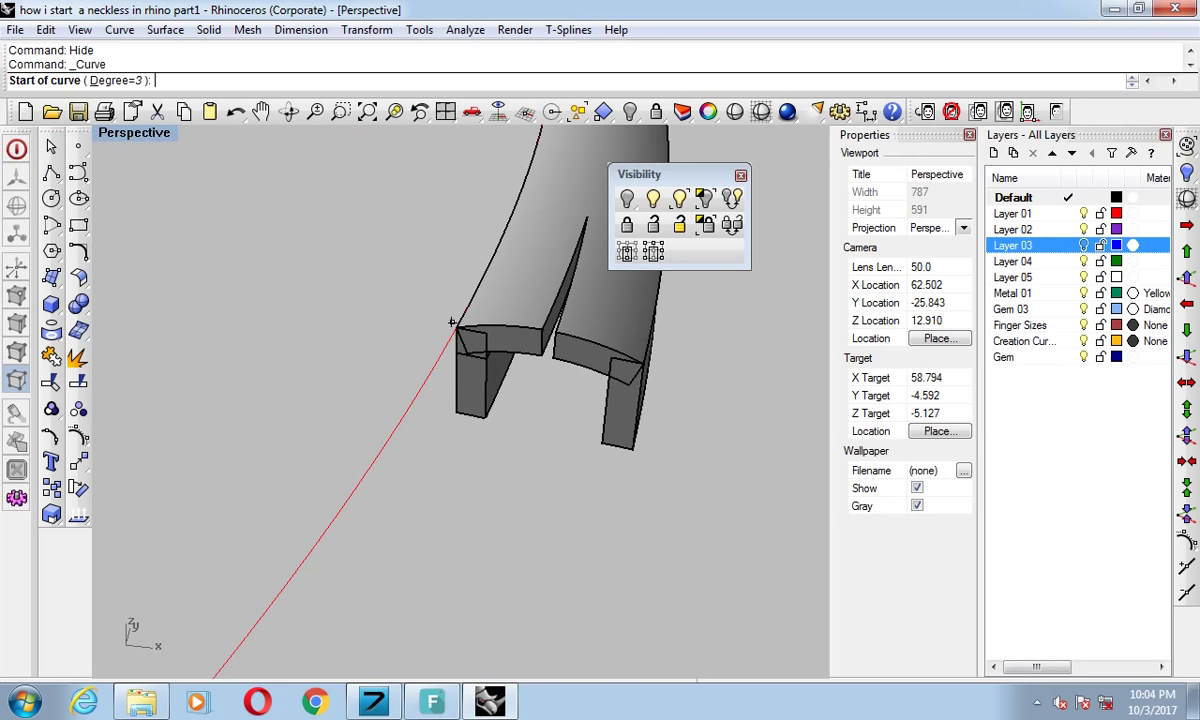
{"action": "left_click", "coordinate": [456, 326]}
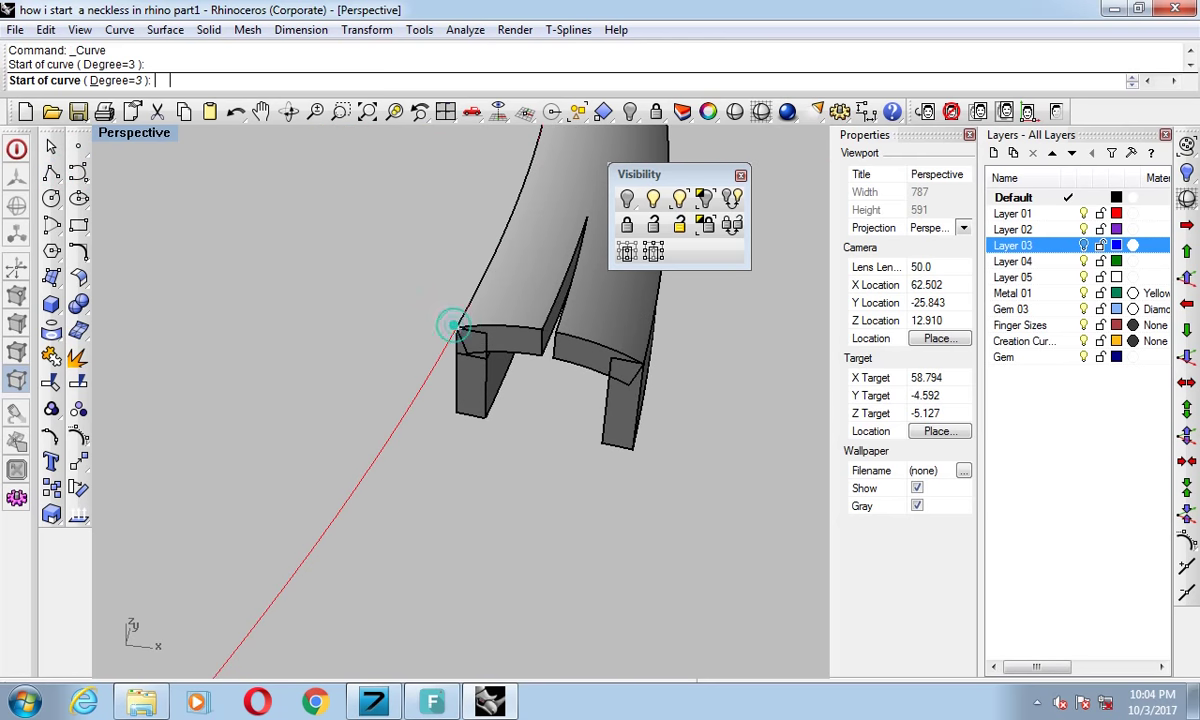
{"action": "left_click", "coordinate": [645, 364]}
{"action": "left_click", "coordinate": [645, 364]}
{"action": "key", "text": "Return"}
{"action": "scroll", "coordinate": [553, 360], "scroll_direction": "up", "scroll_amount": 2}
Extrude the new curve 2.1 downward into a flat end face with ec.
{"action": "left_click", "coordinate": [549, 344]}
{"action": "type", "text": "ec"}
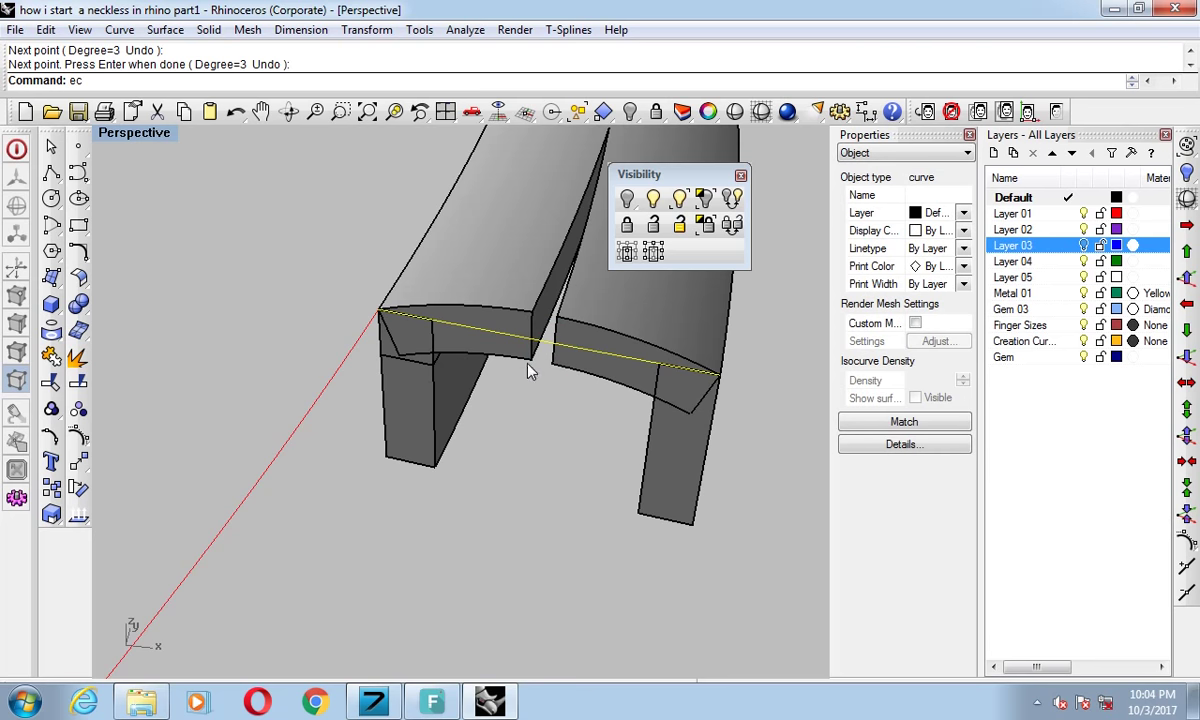
{"action": "key", "text": "Return"}
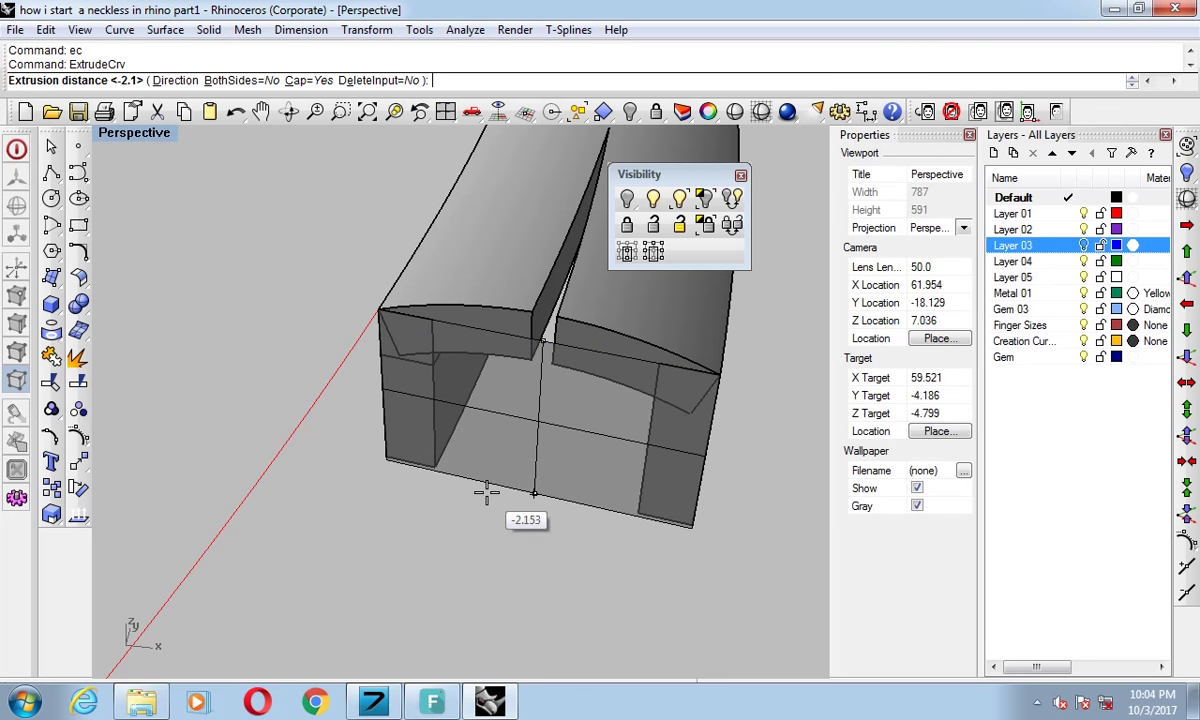
{"action": "left_click", "coordinate": [486, 492]}
{"action": "left_click", "coordinate": [535, 418]}
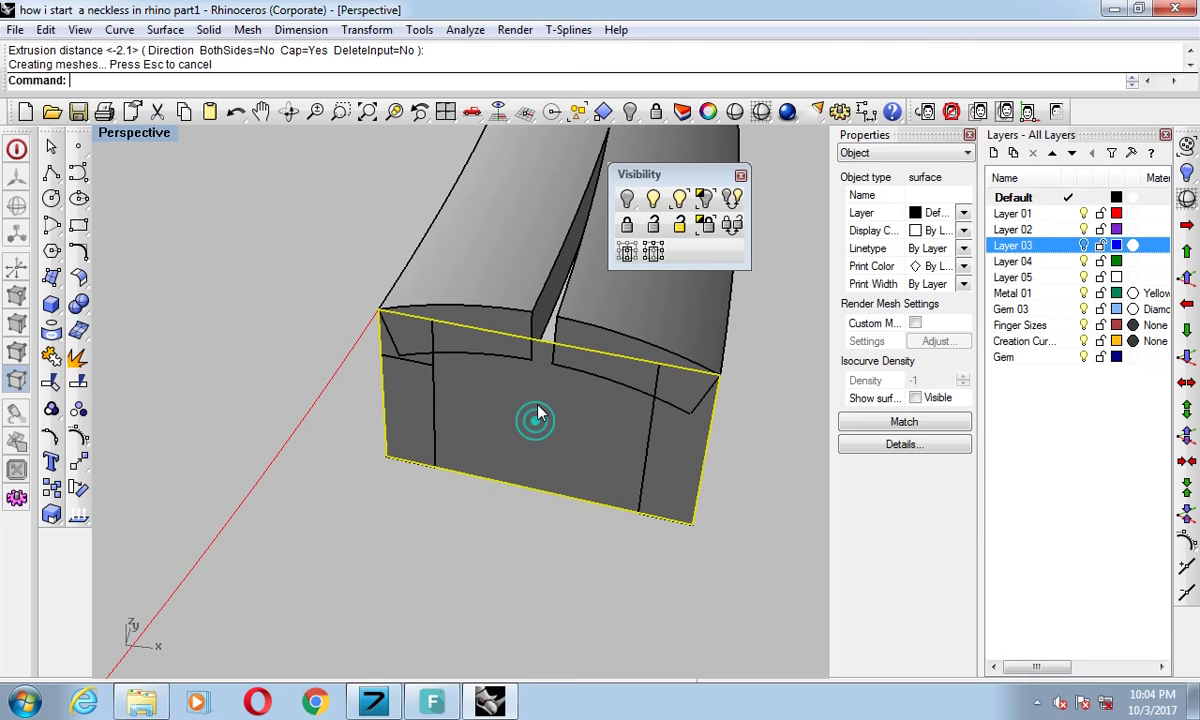
{"action": "right_click_drag", "start_coordinate": [538, 413], "coordinate": [463, 401]}
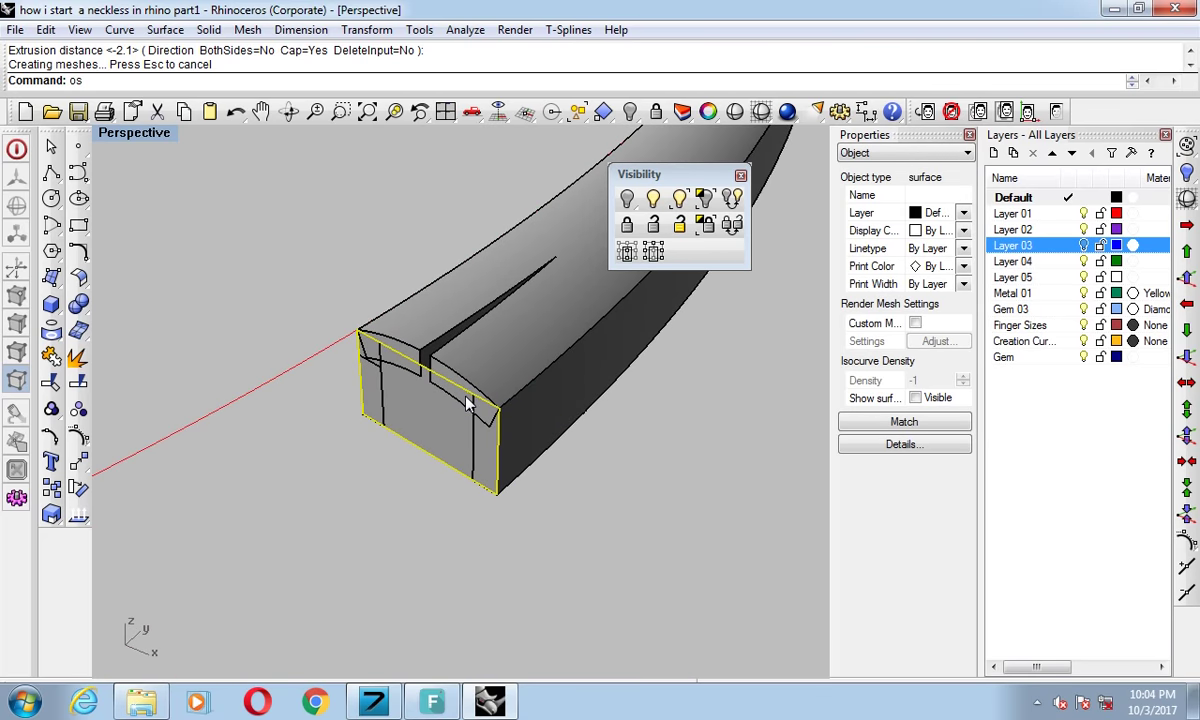
Offset the first end face into a 0.7-thick solid.
{"action": "key", "text": "Return"}
{"action": "type", "text": "s"}
{"action": "key", "text": "Return"}
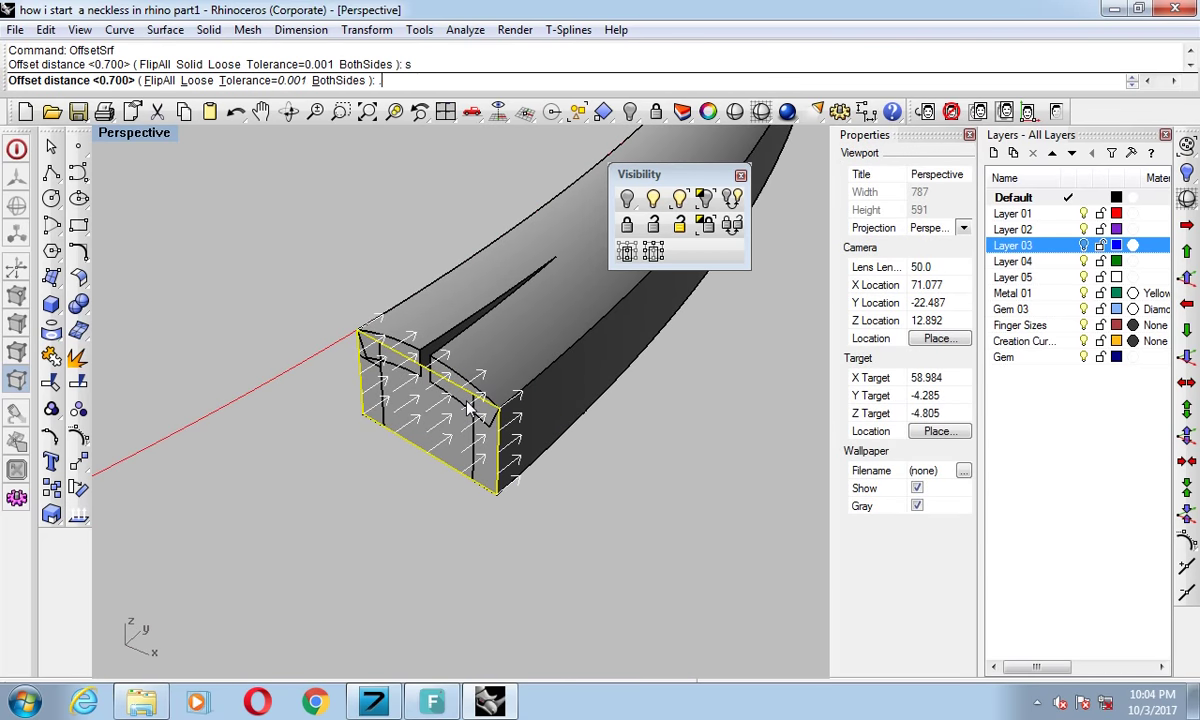
{"action": "key", "text": "Return"}
Extract a copy of a band face, hide it, and run HideSwap.
{"action": "type", "text": "extractsrf"}
{"action": "key", "text": "Return"}
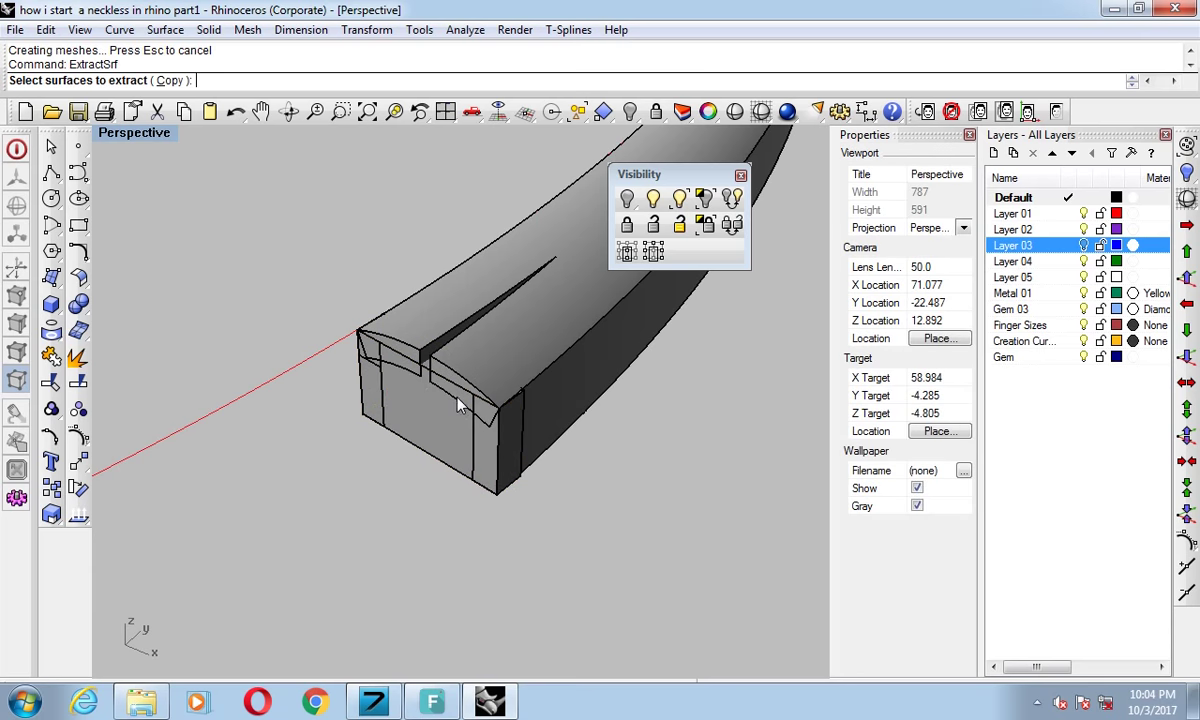
{"action": "key", "text": "Return"}
{"action": "left_click", "coordinate": [439, 410]}
{"action": "key", "text": "Return"}
{"action": "key", "text": "ctrl+h"}
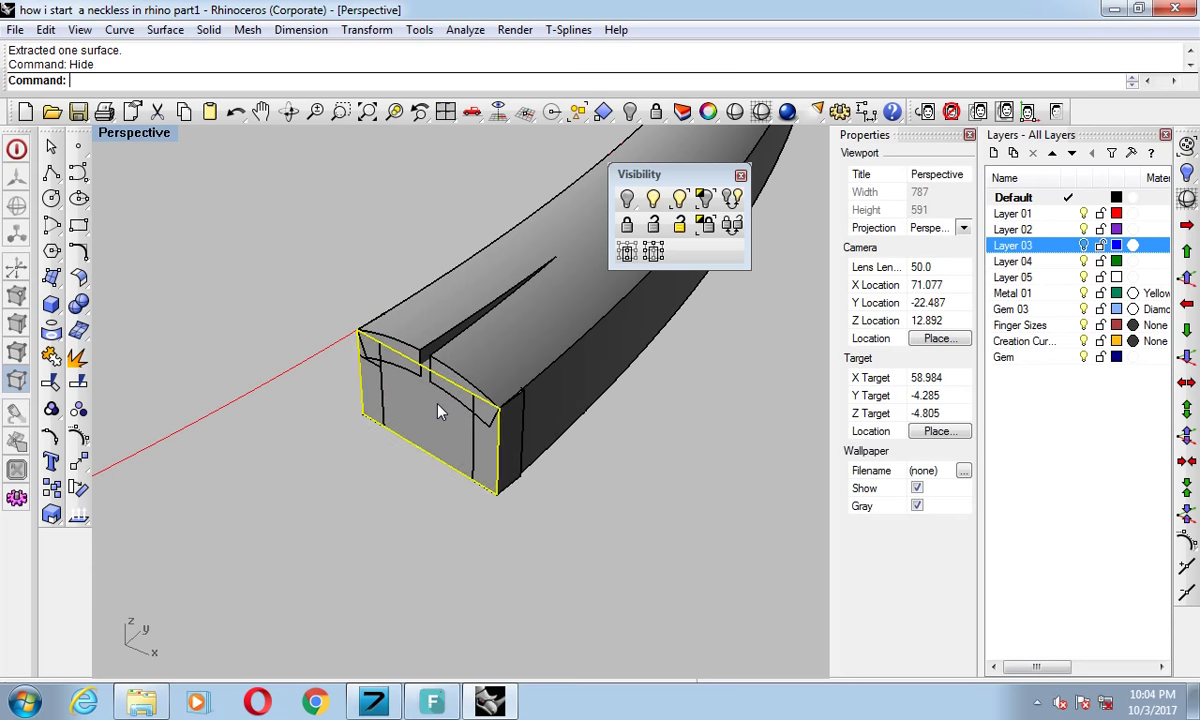
{"action": "type", "text": "hideswap"}
{"action": "key", "text": "Return"}
Offset the band's other end face into a 0.7-thick solid.
{"action": "right_click_drag", "start_coordinate": [561, 407], "coordinate": [536, 393]}
{"action": "scroll", "coordinate": [383, 420], "scroll_direction": "up", "scroll_amount": 3}
{"action": "left_click", "coordinate": [400, 422]}
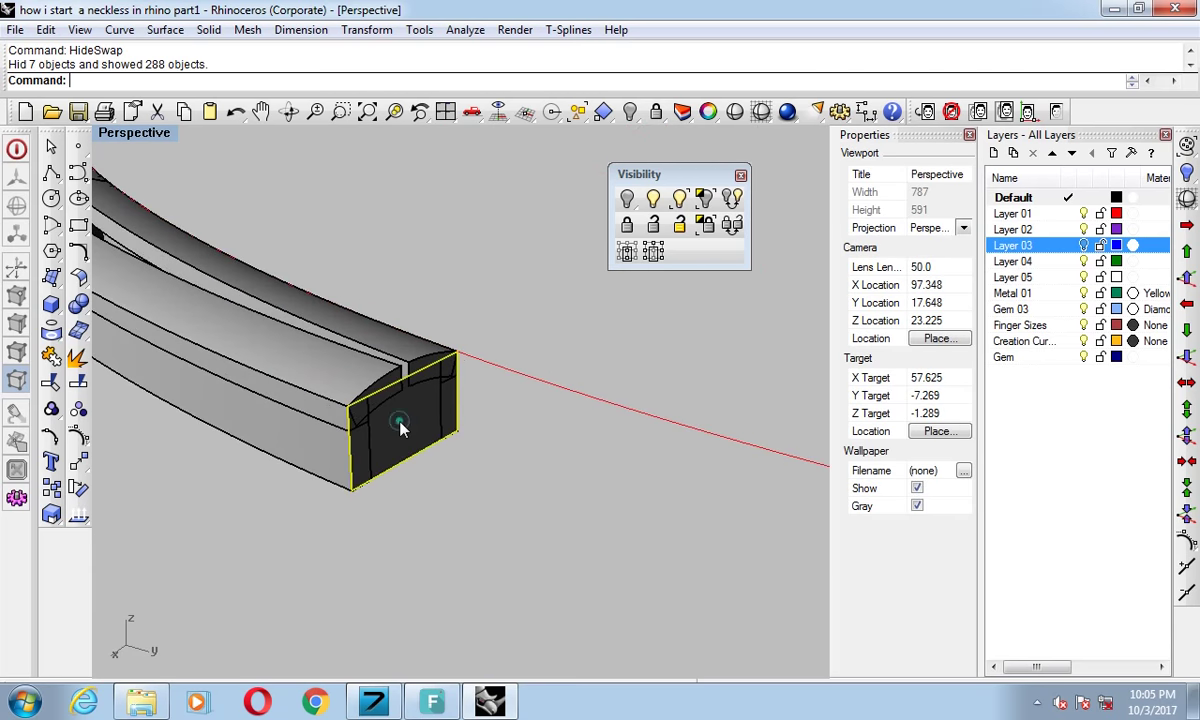
{"action": "type", "text": "O"}
{"action": "key", "text": "Return"}
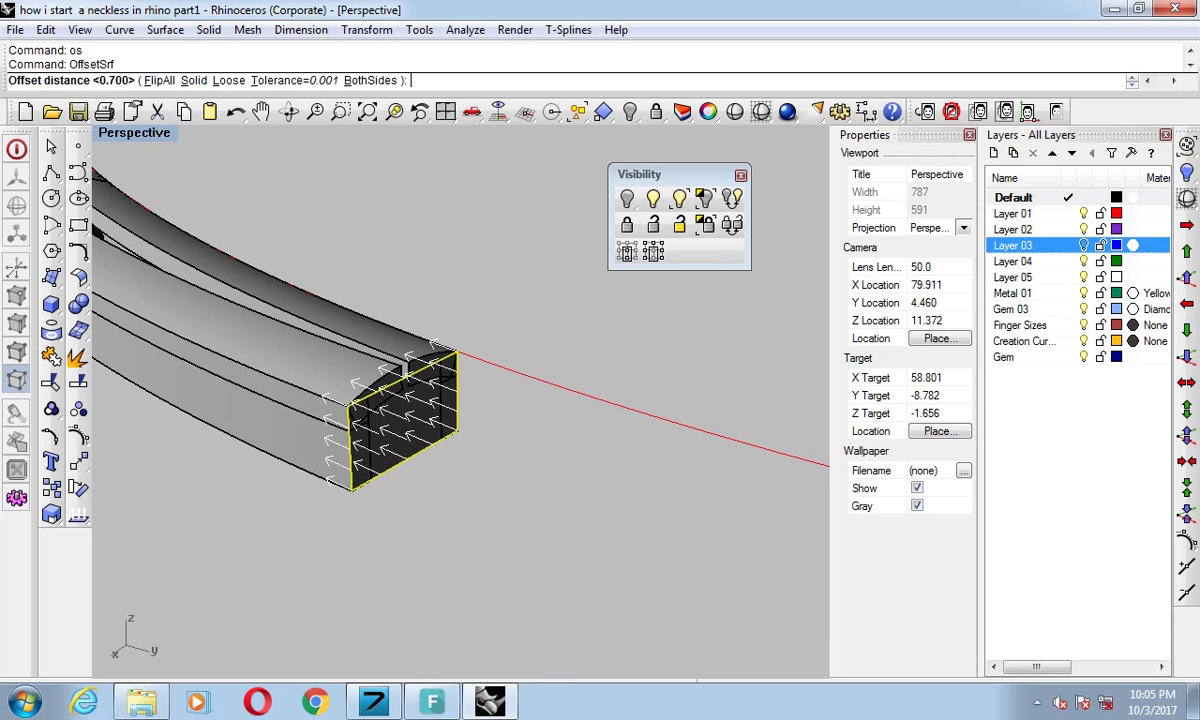
{"action": "type", "text": "s"}
{"action": "key", "text": "Return"}
{"action": "type", "text": ".7"}
{"action": "key", "text": "Return"}
Swap hidden objects back so the whole band and ring show again.
{"action": "left_click", "coordinate": [453, 329]}
{"action": "scroll", "coordinate": [336, 318], "scroll_direction": "down", "scroll_amount": 5}
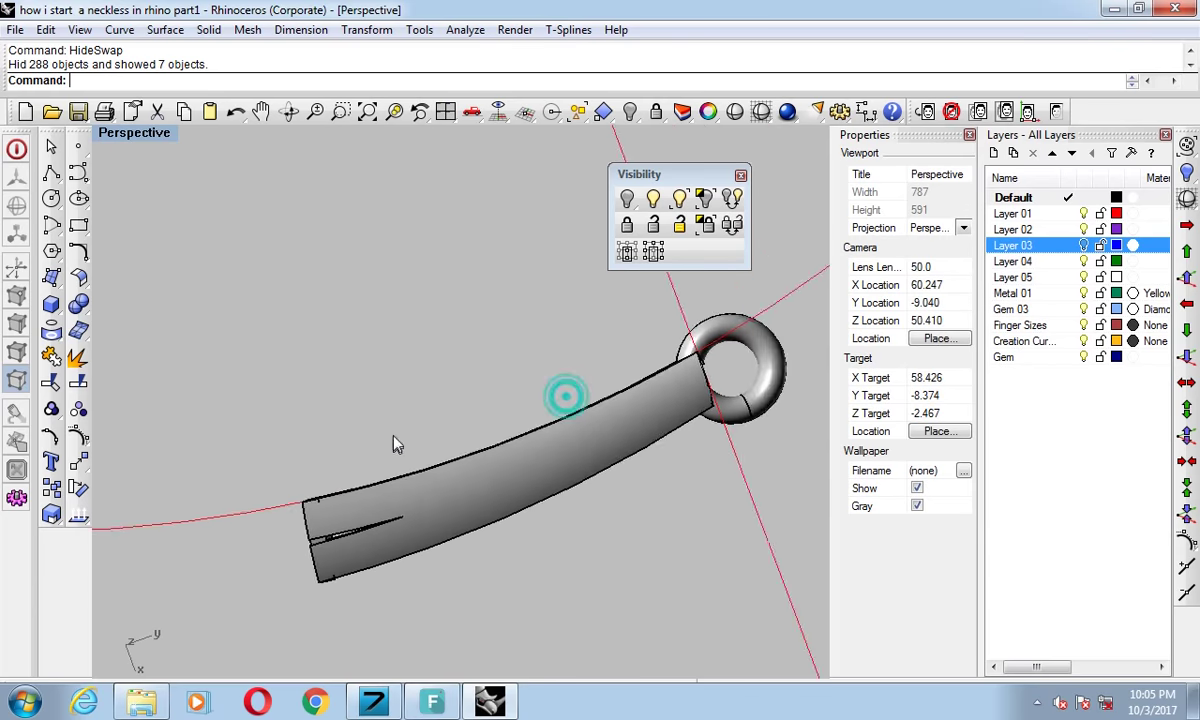
{"action": "right_click_drag", "start_coordinate": [394, 442], "coordinate": [437, 461]}
{"action": "left_click_drag", "start_coordinate": [407, 322], "coordinate": [287, 498]}
{"action": "right_click_drag", "start_coordinate": [287, 498], "coordinate": [397, 445]}
In a maximized Top view, draw a circle of size 6 below the band.
{"action": "key", "text": "Return"}
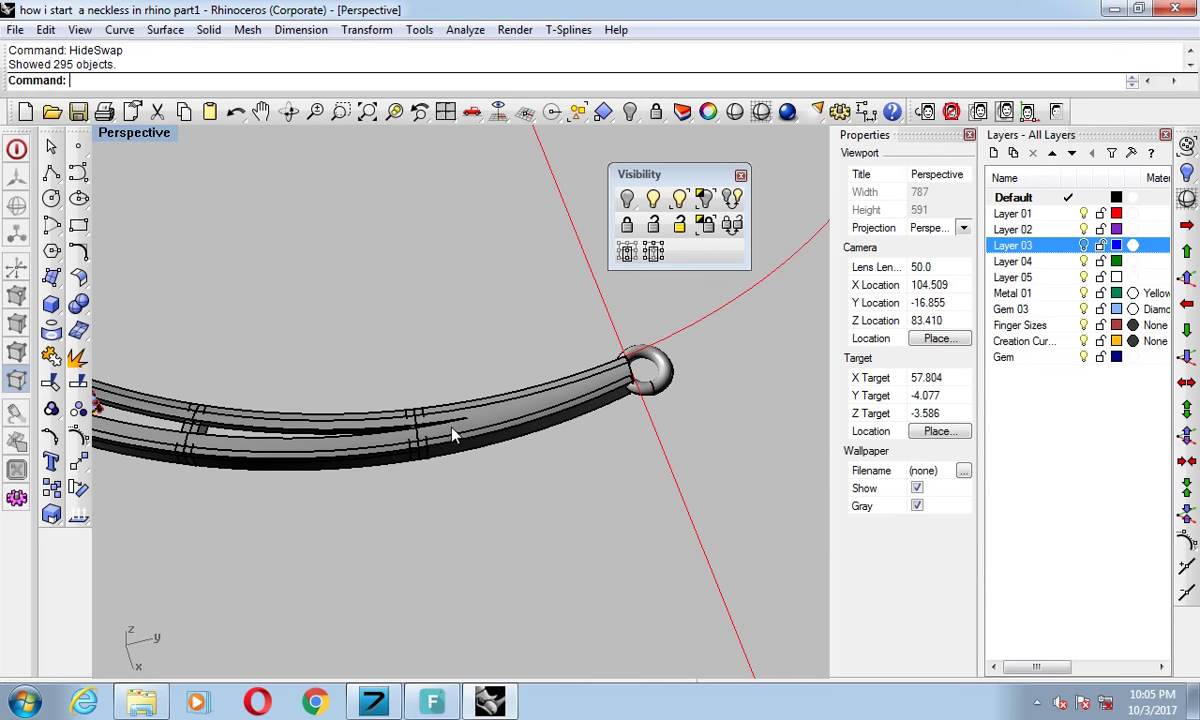
{"action": "key", "text": "ctrl+F1"}
{"action": "scroll", "coordinate": [530, 360], "scroll_direction": "up", "scroll_amount": 3}
{"action": "scroll", "coordinate": [530, 360], "scroll_direction": "up", "scroll_amount": 2}
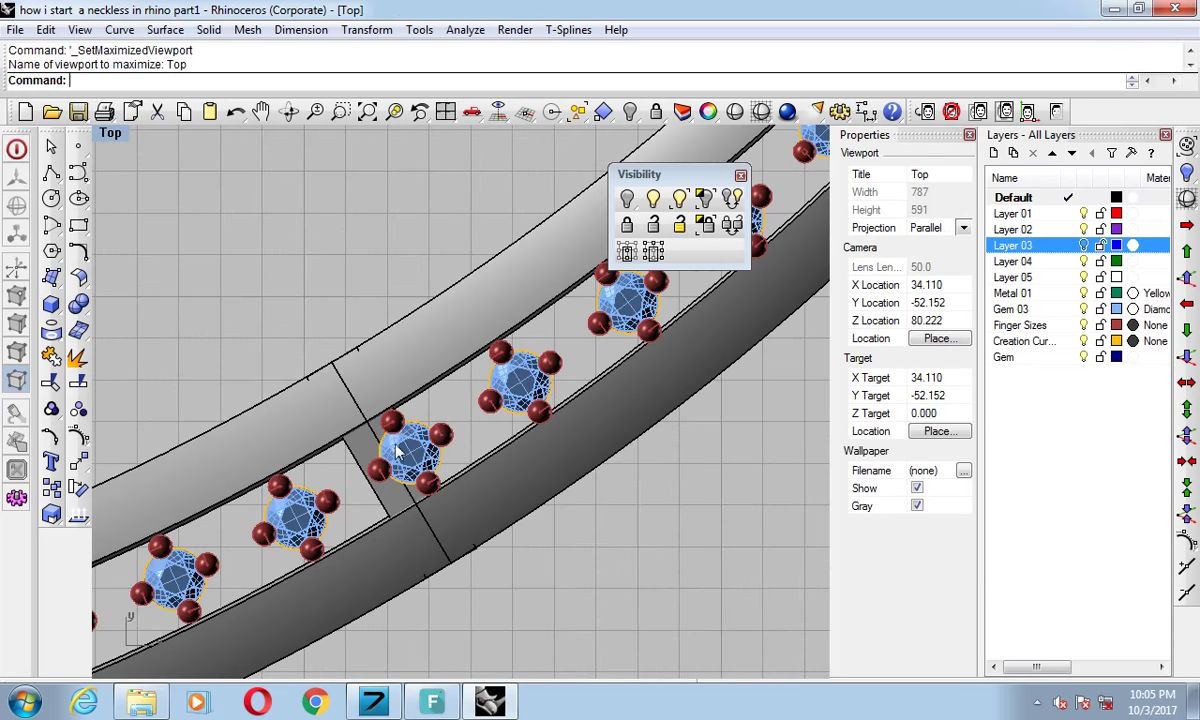
{"action": "left_click", "coordinate": [52, 200]}
{"action": "scroll", "coordinate": [415, 348], "scroll_direction": "down", "scroll_amount": 2}
{"action": "scroll", "coordinate": [490, 420], "scroll_direction": "down", "scroll_amount": 1}
{"action": "left_click", "coordinate": [578, 495]}
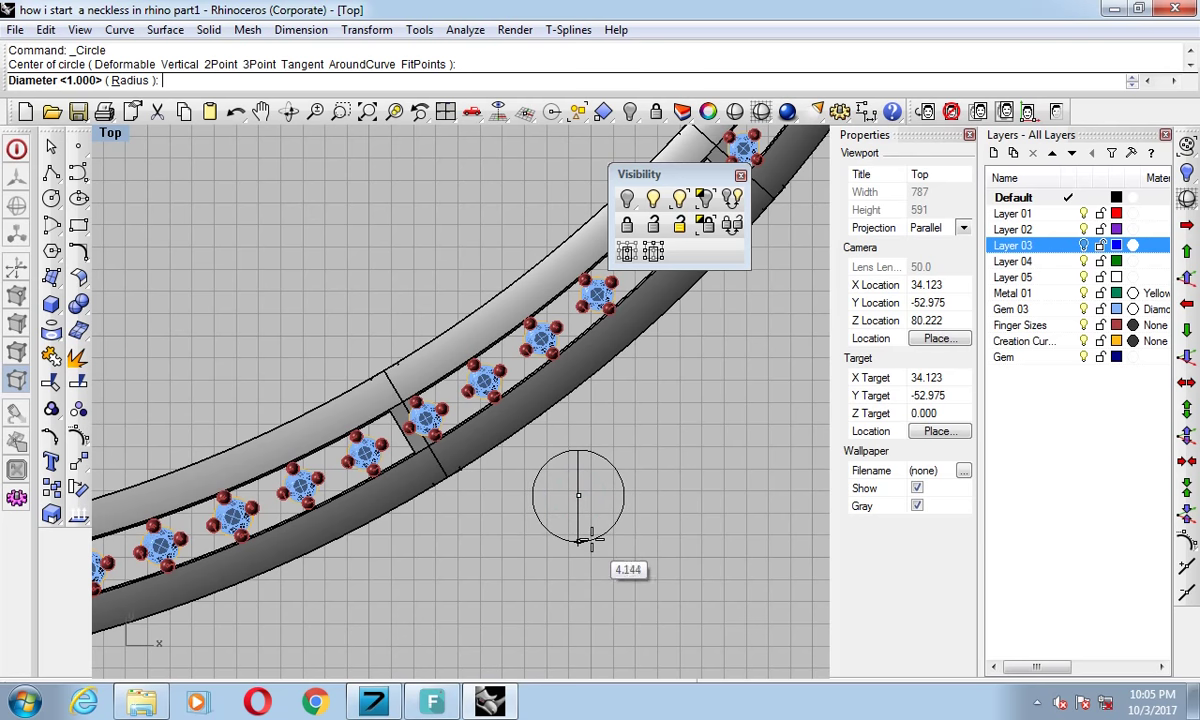
{"action": "type", "text": "6"}
{"action": "key", "text": "Return"}
Move the new circle to its position just below the band.
{"action": "scroll", "coordinate": [632, 475], "scroll_direction": "up", "scroll_amount": 1}
{"action": "left_click", "coordinate": [627, 469]}
{"action": "type", "text": "m"}
{"action": "key", "text": "Return"}
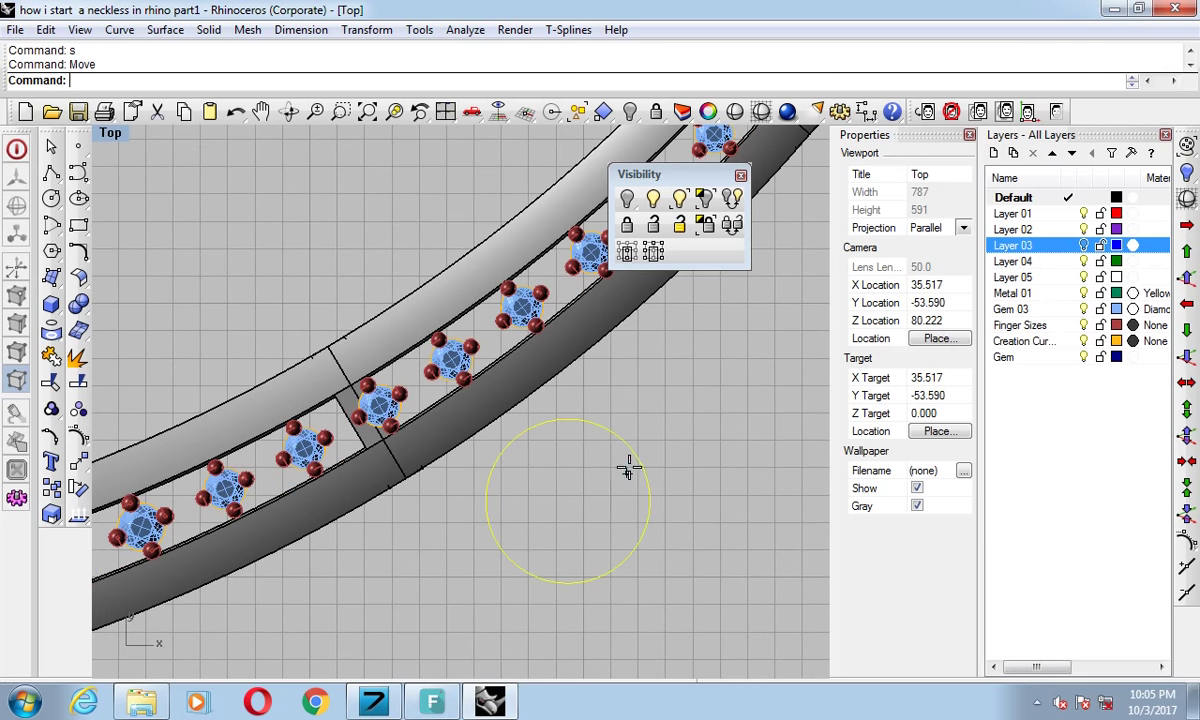
{"action": "left_click", "coordinate": [645, 480]}
{"action": "left_click", "coordinate": [645, 481]}
{"action": "right_click_drag", "start_coordinate": [655, 607], "coordinate": [630, 535]}
{"action": "key", "text": "Escape"}
Place a point object in the Top view.
{"action": "left_click", "coordinate": [79, 149]}
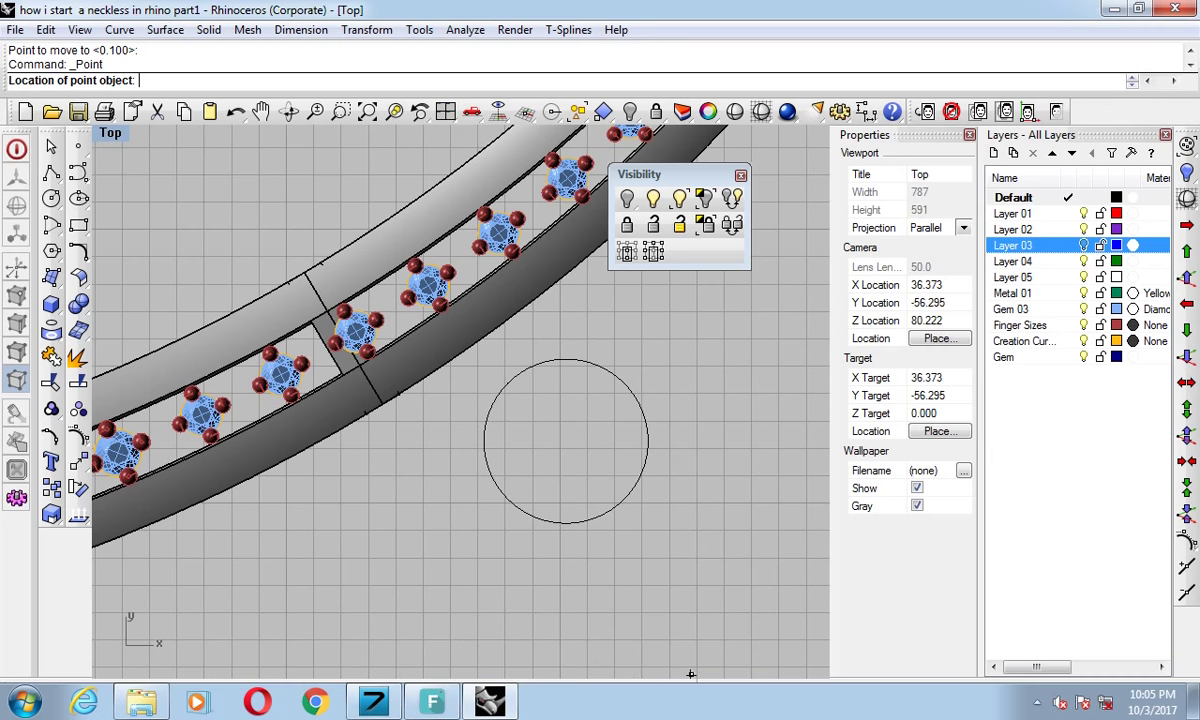
{"action": "left_click", "coordinate": [420, 513]}
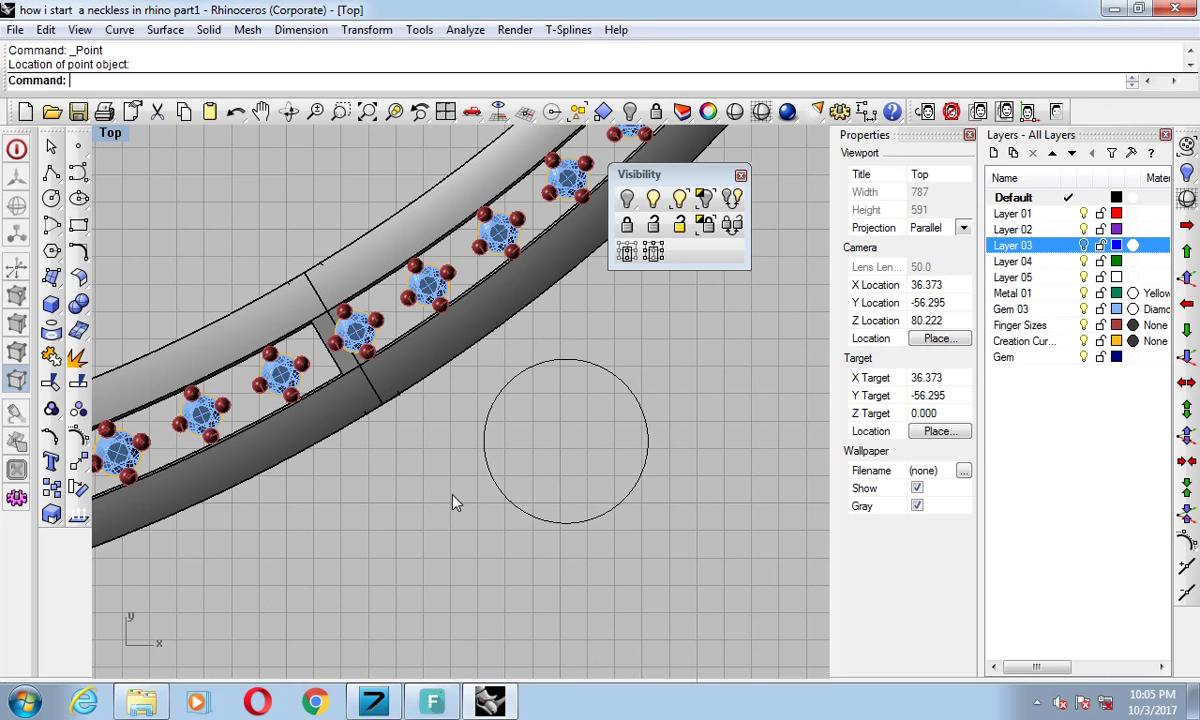
{"action": "right_click_drag", "start_coordinate": [686, 445], "coordinate": [547, 402]}
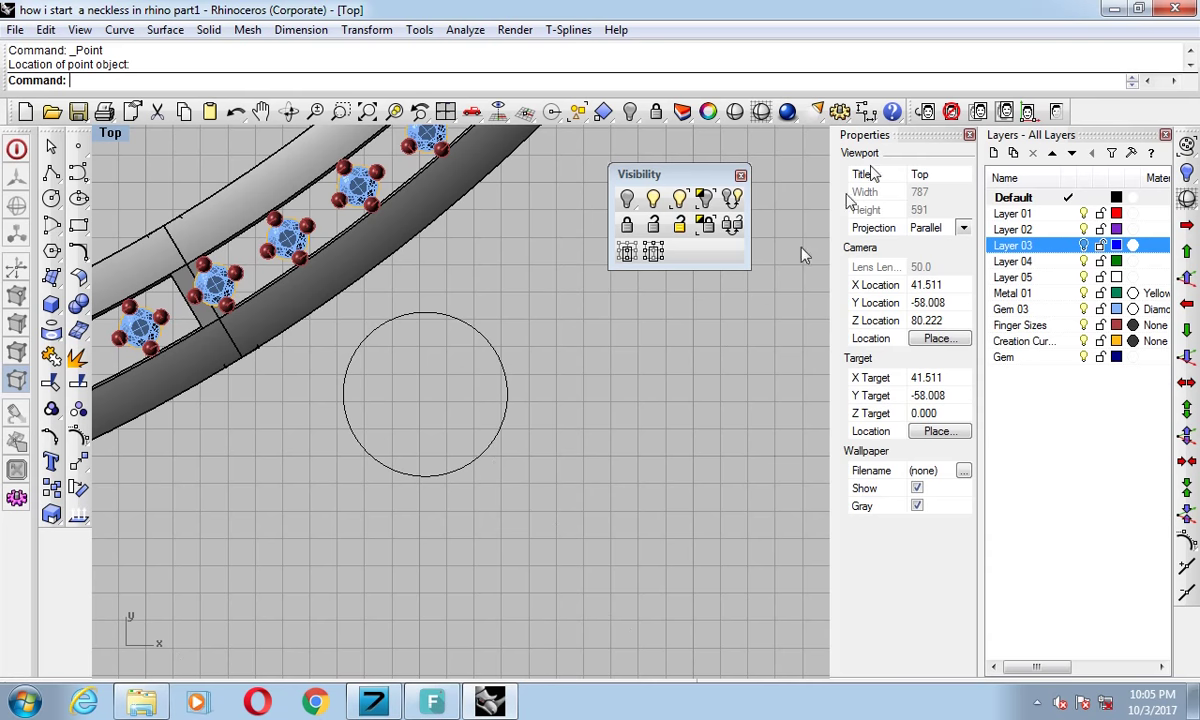
{"action": "left_click", "coordinate": [1113, 10]}
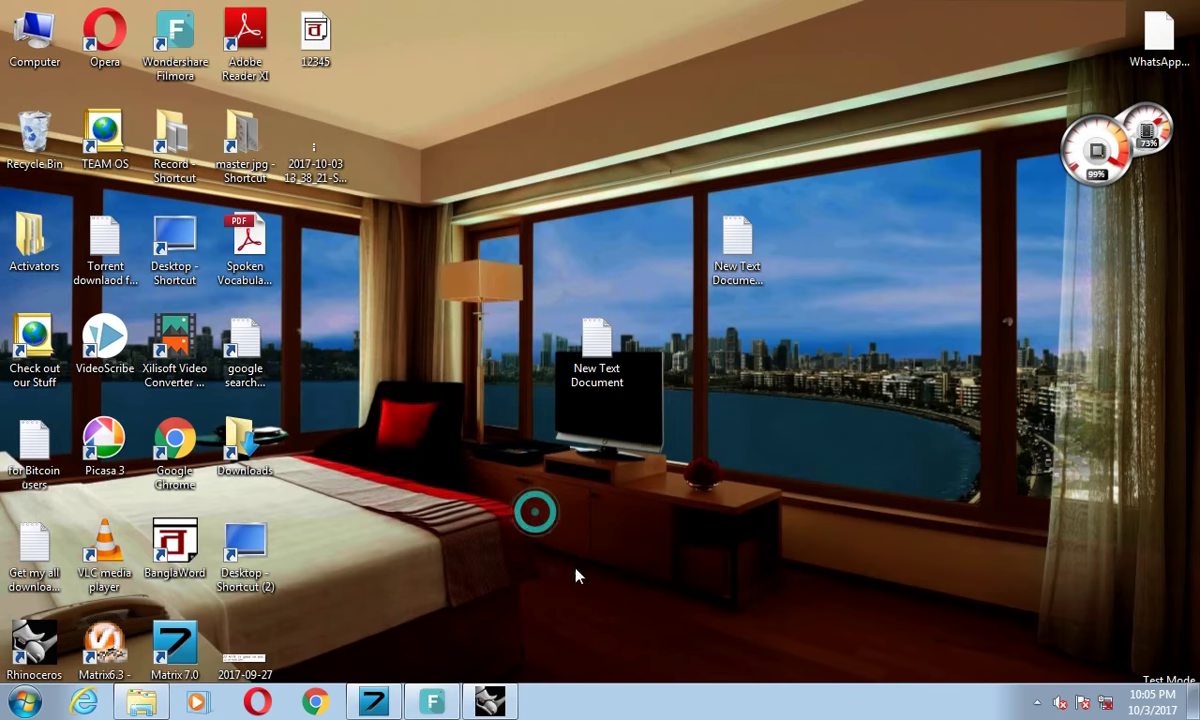
{"action": "right_click", "coordinate": [540, 510]}
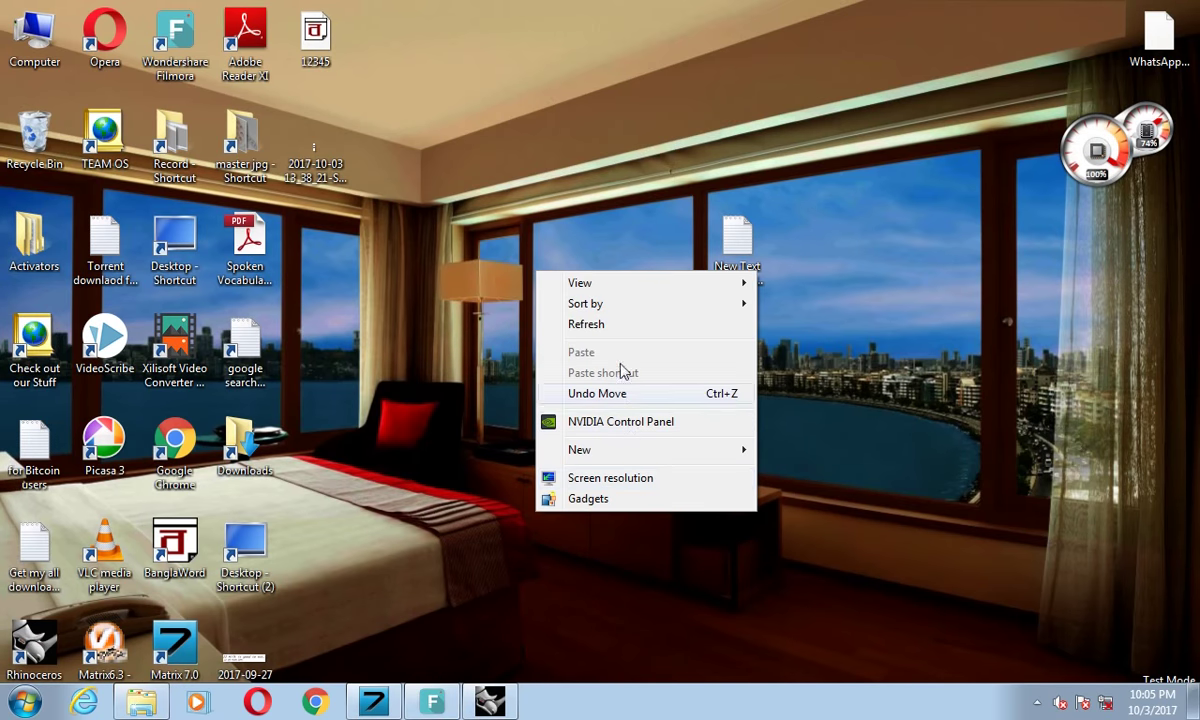
{"action": "left_click", "coordinate": [611, 327]}
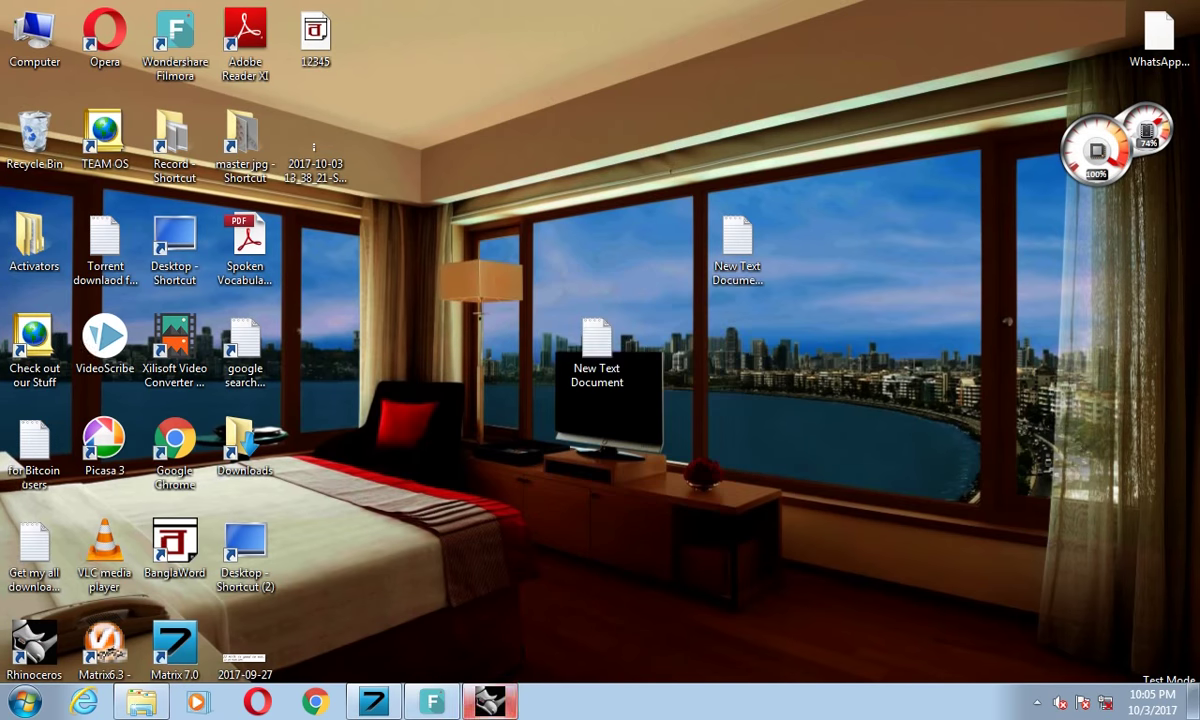
{"action": "left_click", "coordinate": [490, 703]}
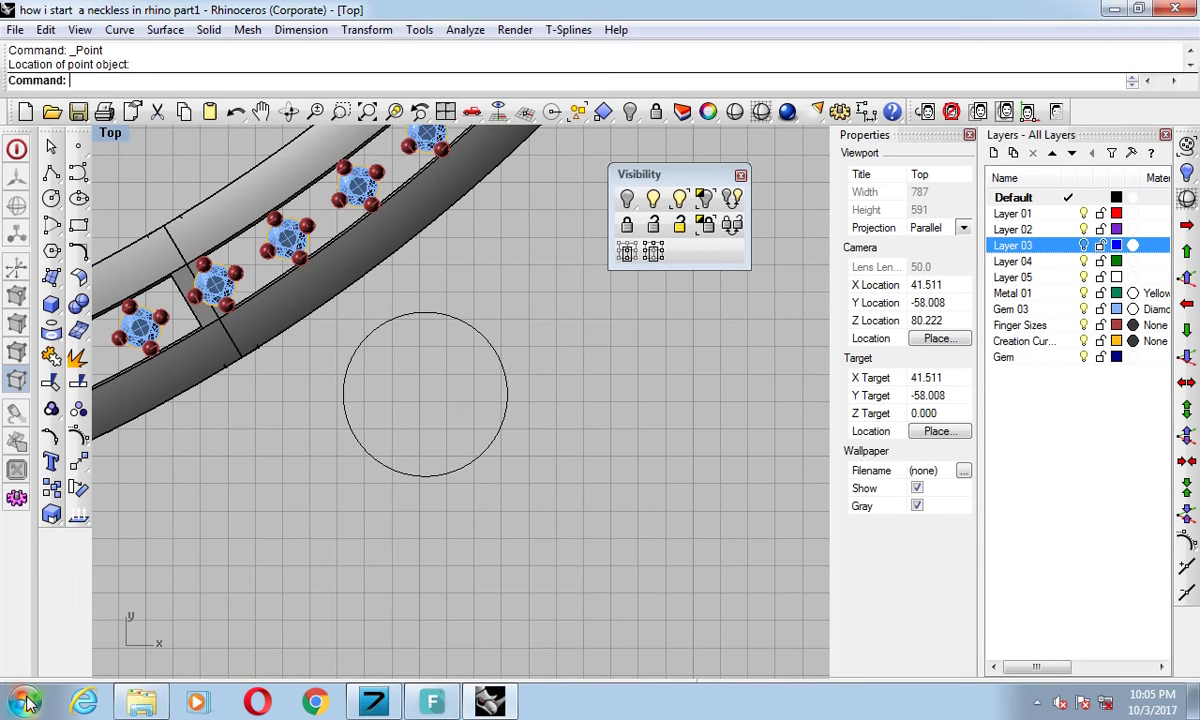
{"action": "right_click", "coordinate": [28, 697]}
{"action": "left_click", "coordinate": [62, 668]}
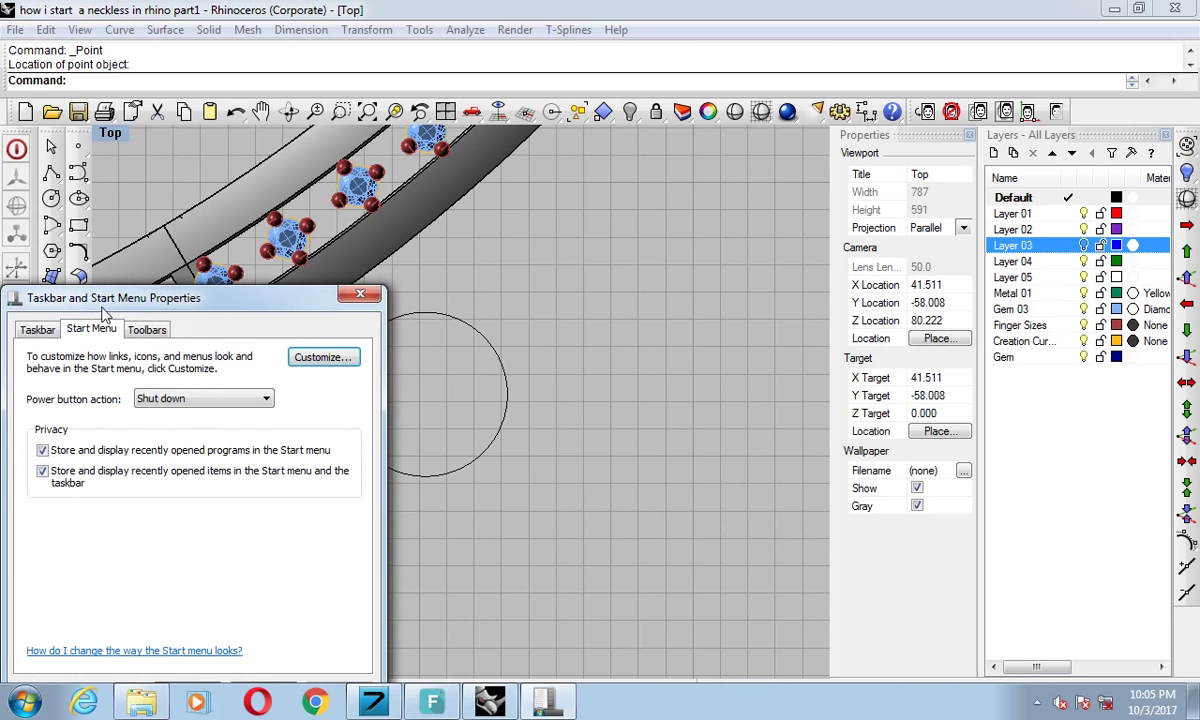
{"action": "left_click", "coordinate": [38, 333]}
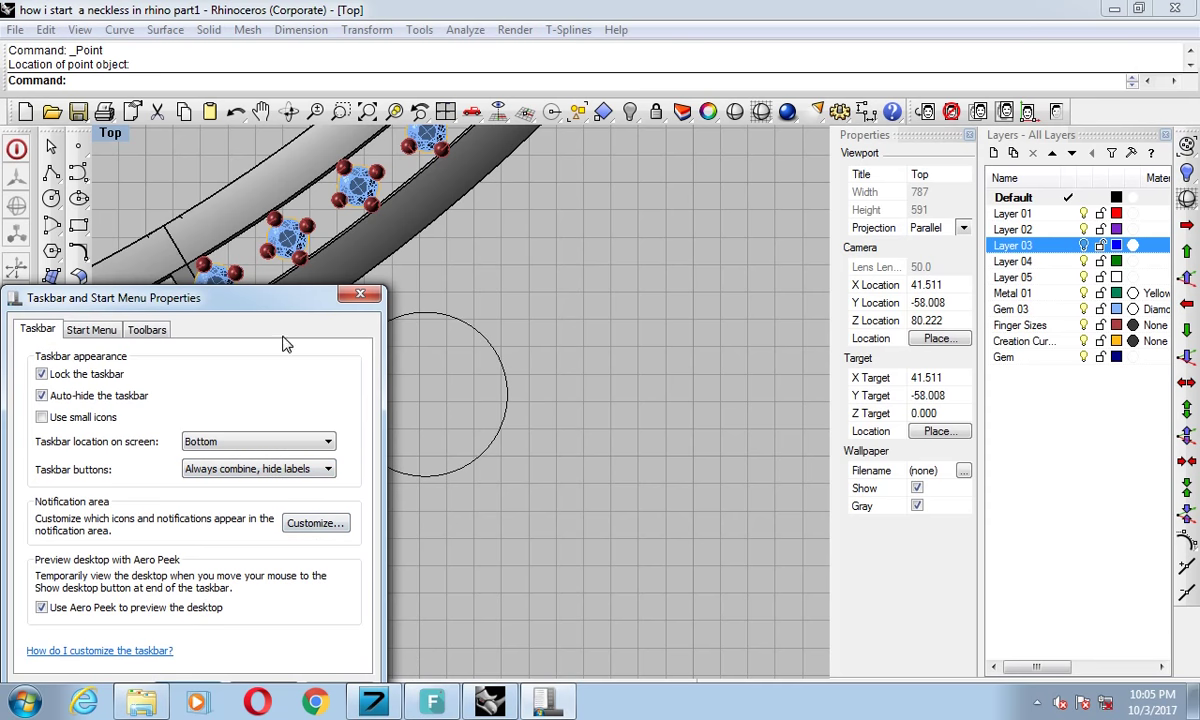
{"action": "left_click", "coordinate": [360, 294]}
{"action": "mouse_move", "coordinate": [562, 508]}
{"action": "right_mouse_down"}
{"action": "mouse_move", "coordinate": [564, 370]}
{"action": "mouse_move", "coordinate": [623, 276]}
{"action": "right_mouse_up"}
{"action": "right_click_drag", "start_coordinate": [552, 263], "coordinate": [601, 529]}
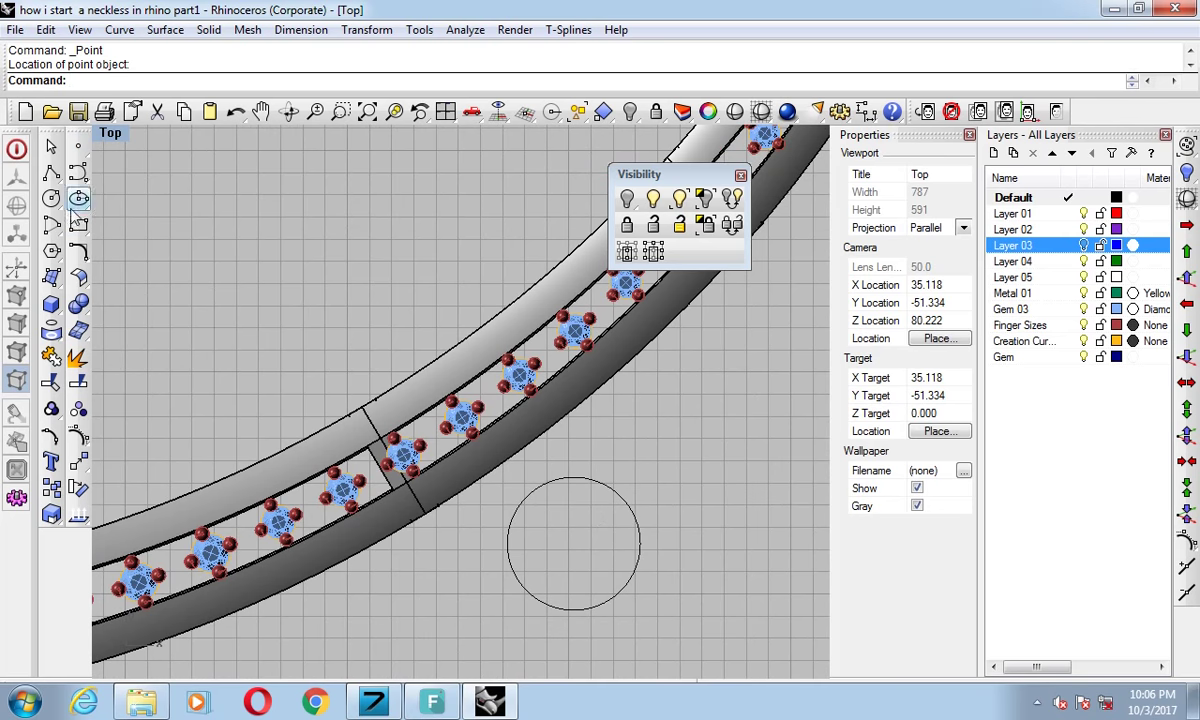
Draw a 2.5-long vertical line from its midpoint right of the circle.
{"action": "right_click_drag", "start_coordinate": [536, 487], "coordinate": [466, 337]}
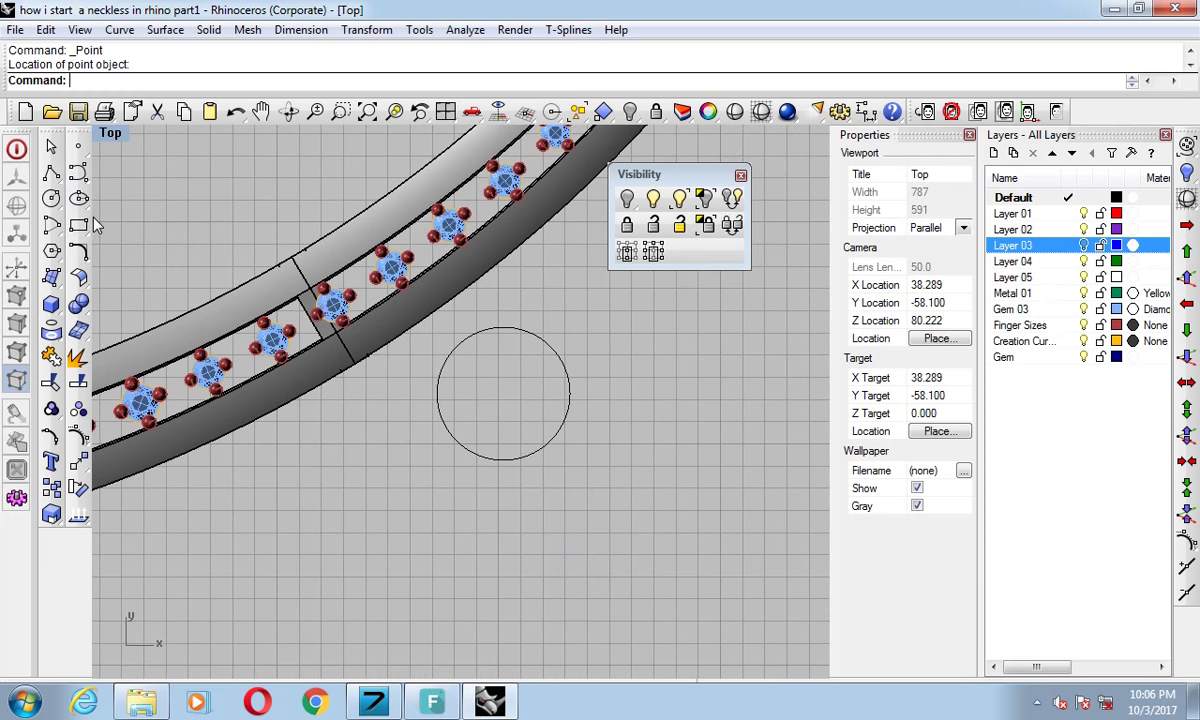
{"action": "left_click", "coordinate": [54, 175]}
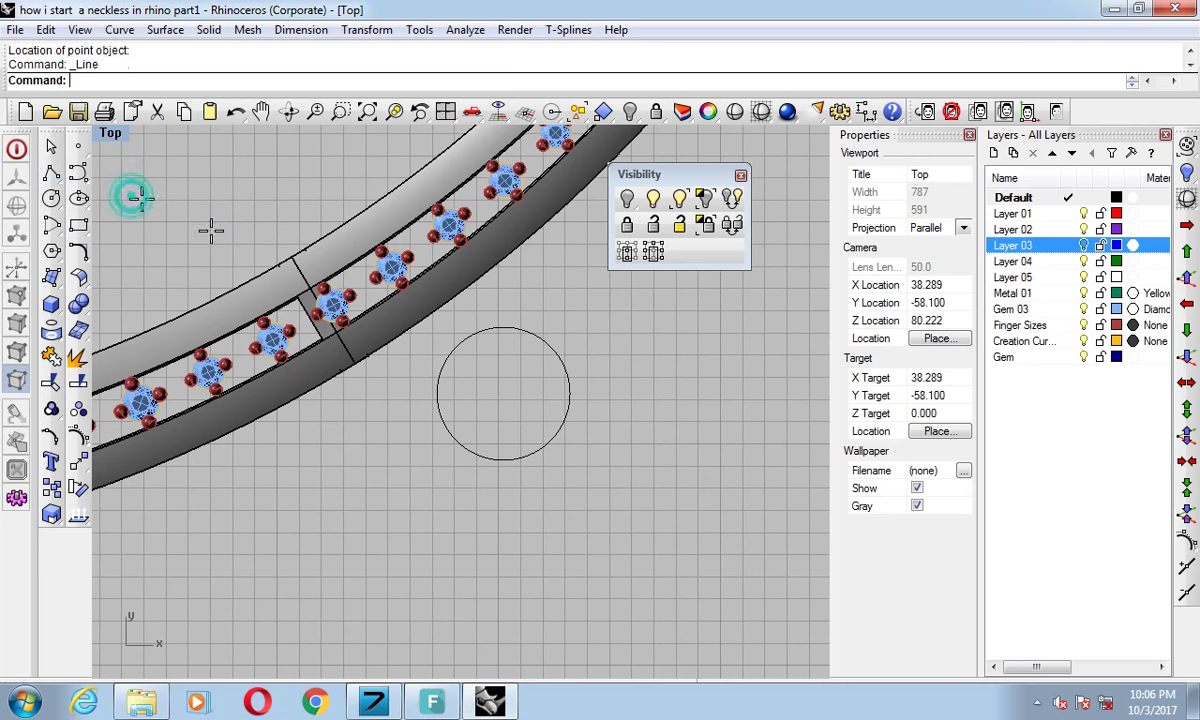
{"action": "left_click", "coordinate": [132, 194]}
{"action": "left_click", "coordinate": [618, 384]}
{"action": "type", "text": "5/2"}
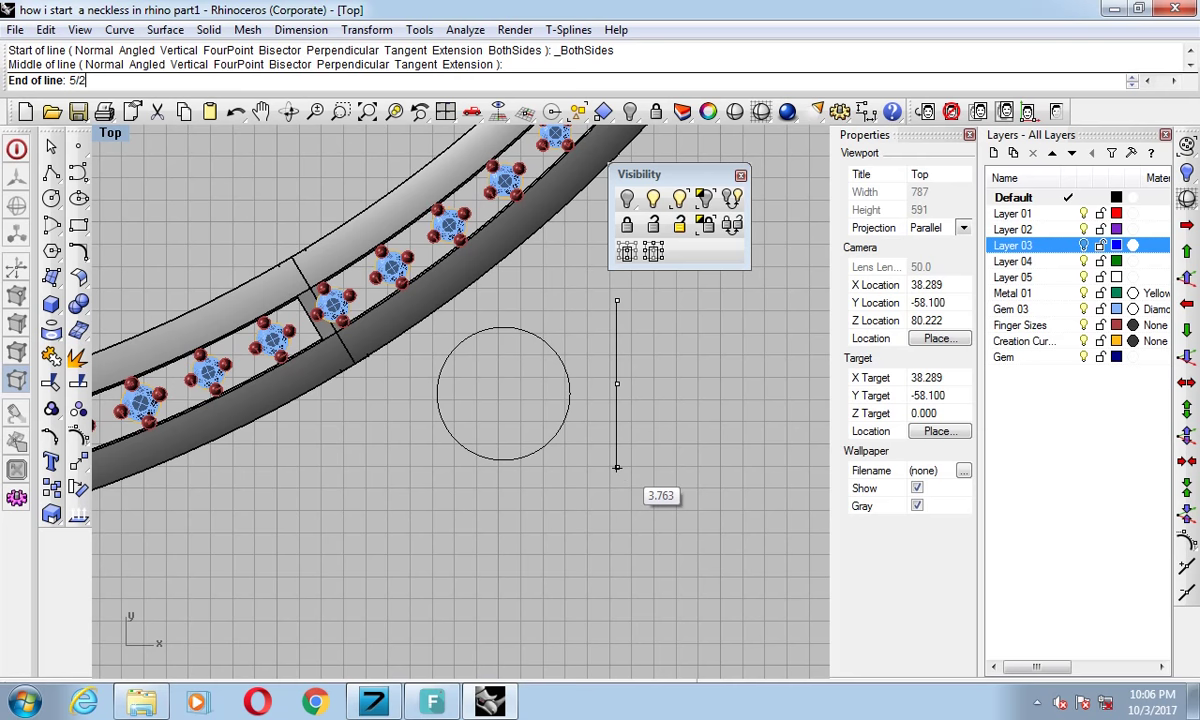
{"action": "key", "text": "Return"}
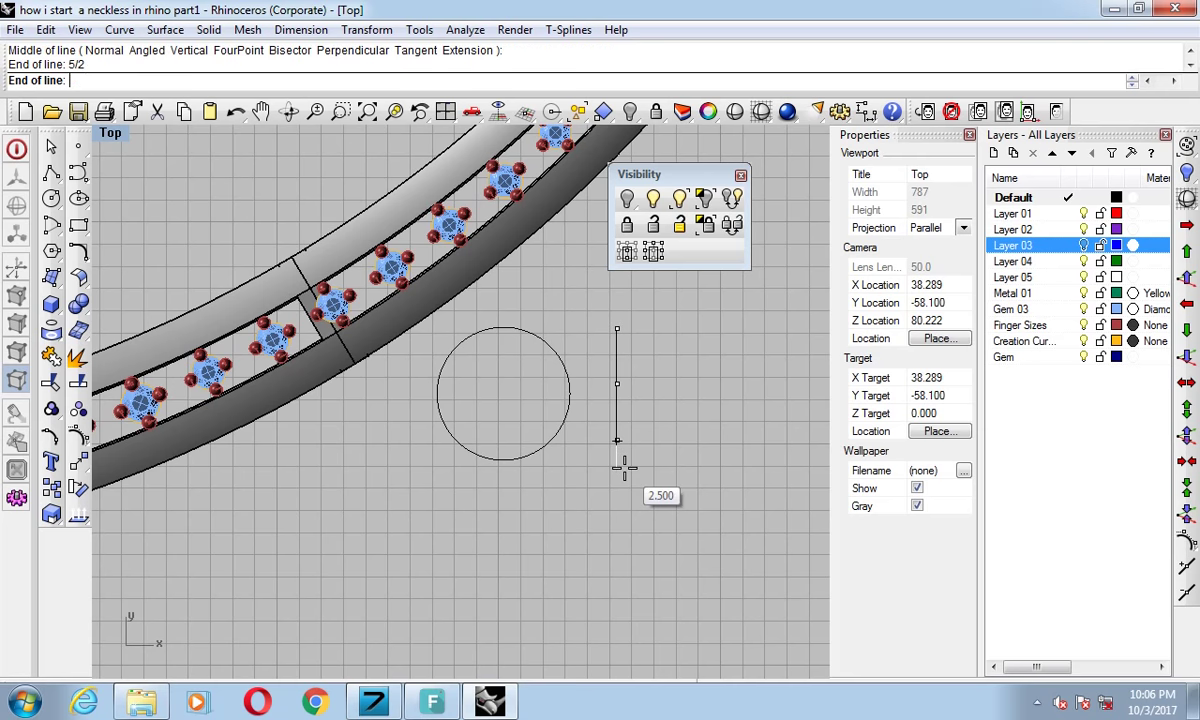
{"action": "left_click", "coordinate": [623, 467]}
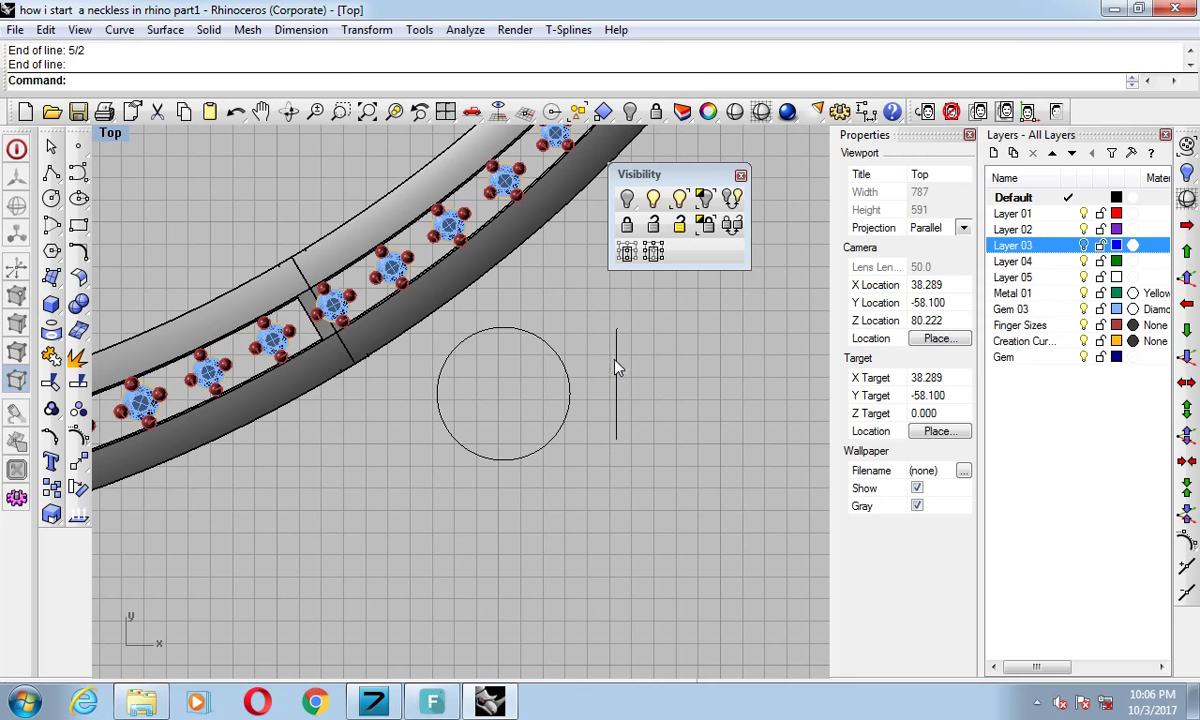
Offset the vertical line 0.9 to the right.
{"action": "scroll", "coordinate": [617, 371], "scroll_direction": "up", "scroll_amount": 2}
{"action": "left_click", "coordinate": [619, 364]}
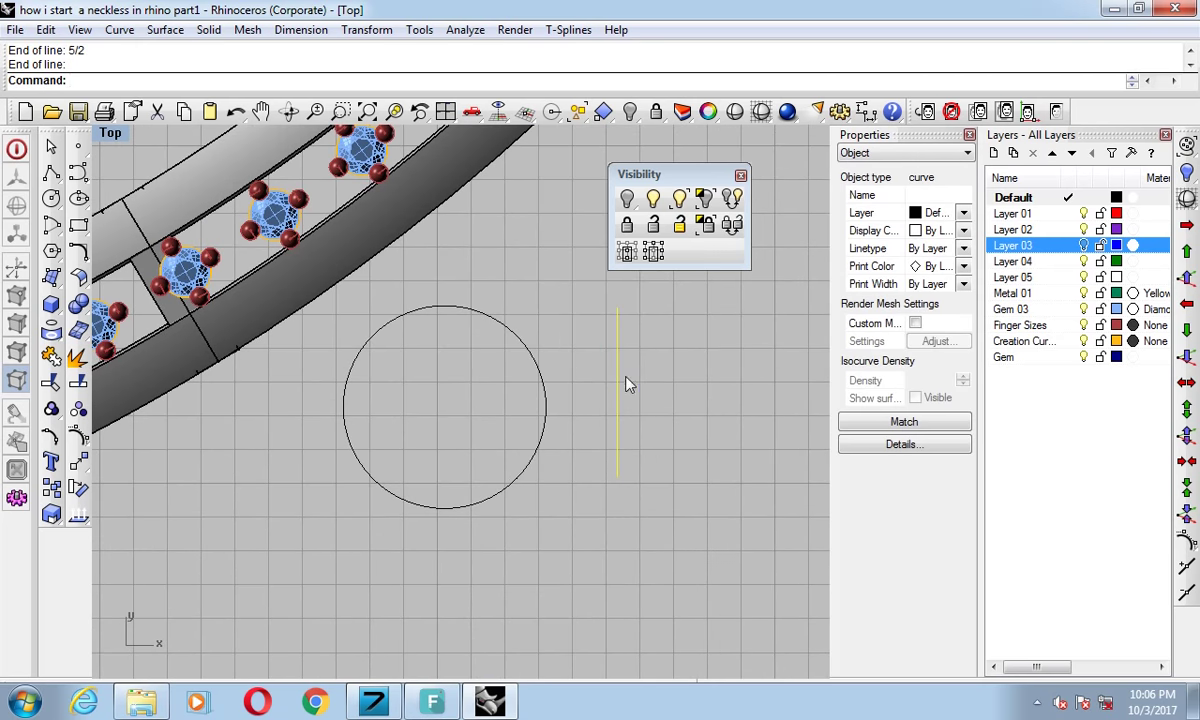
{"action": "left_click", "coordinate": [84, 253]}
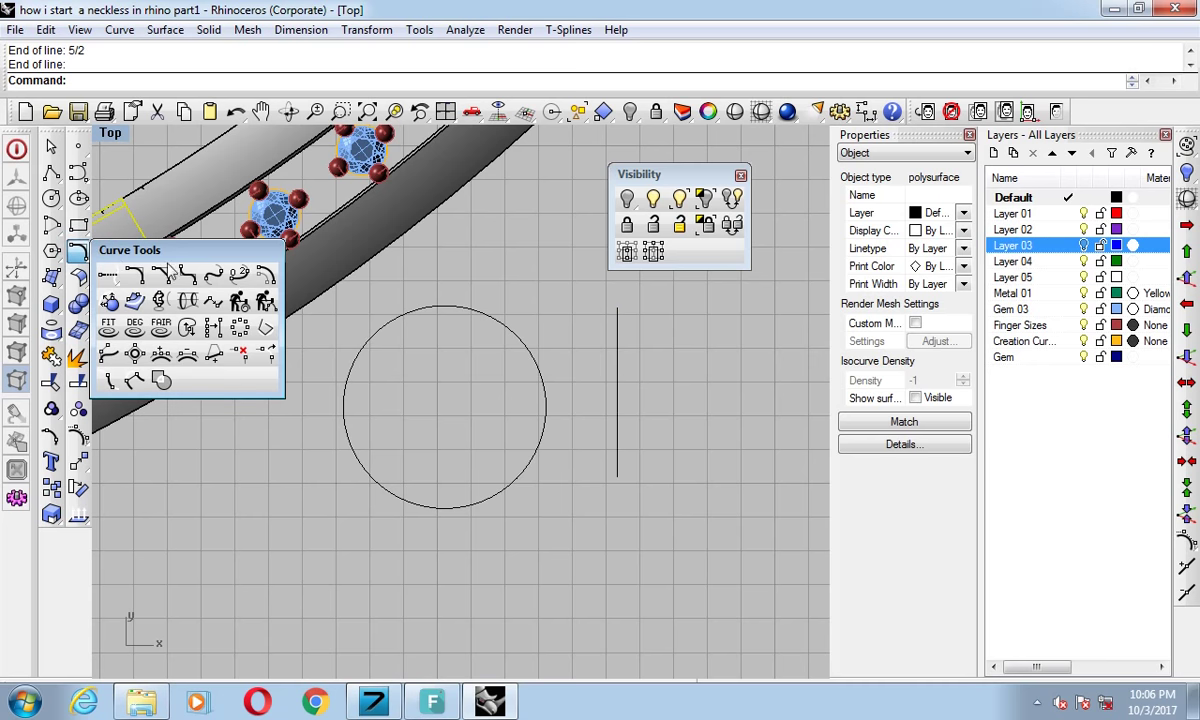
{"action": "left_click", "coordinate": [265, 278]}
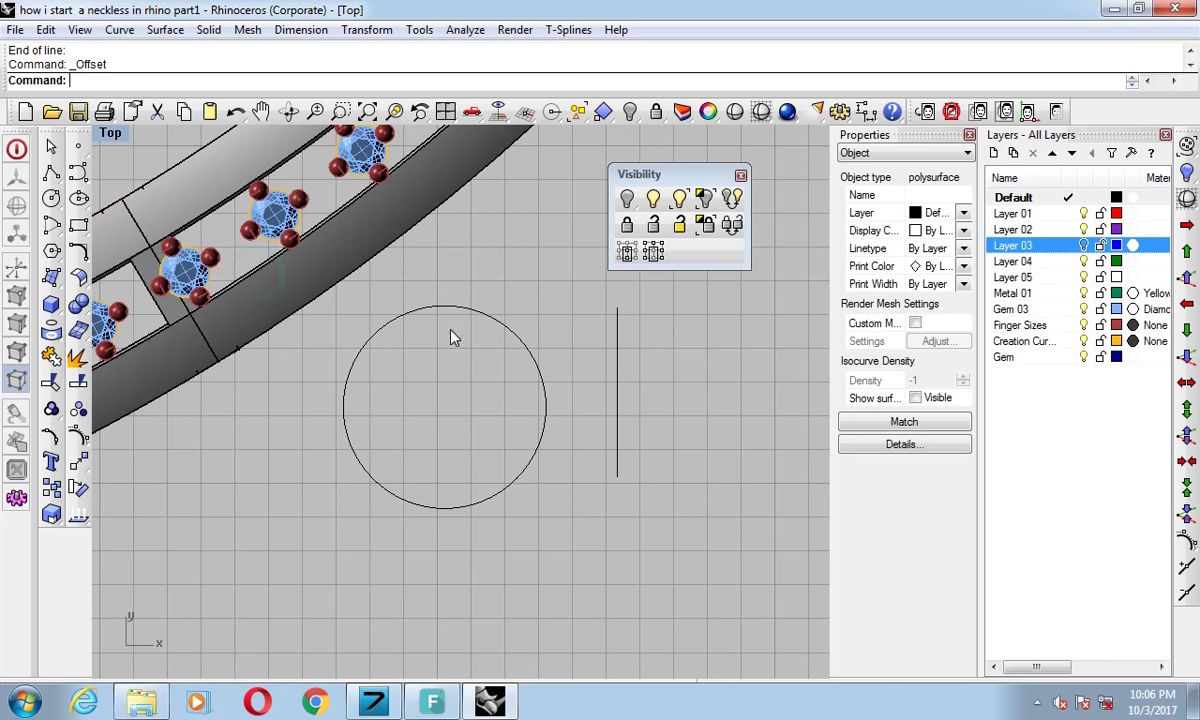
{"action": "left_click", "coordinate": [617, 372]}
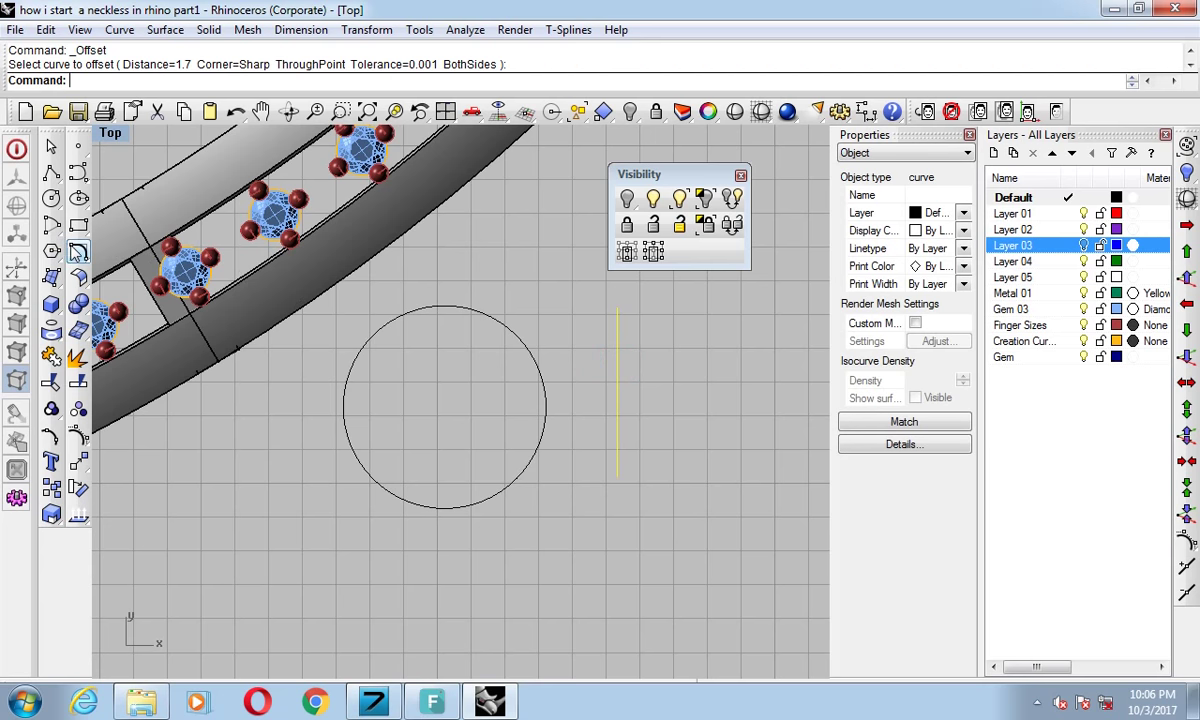
{"action": "left_click", "coordinate": [82, 252]}
{"action": "left_click", "coordinate": [265, 278]}
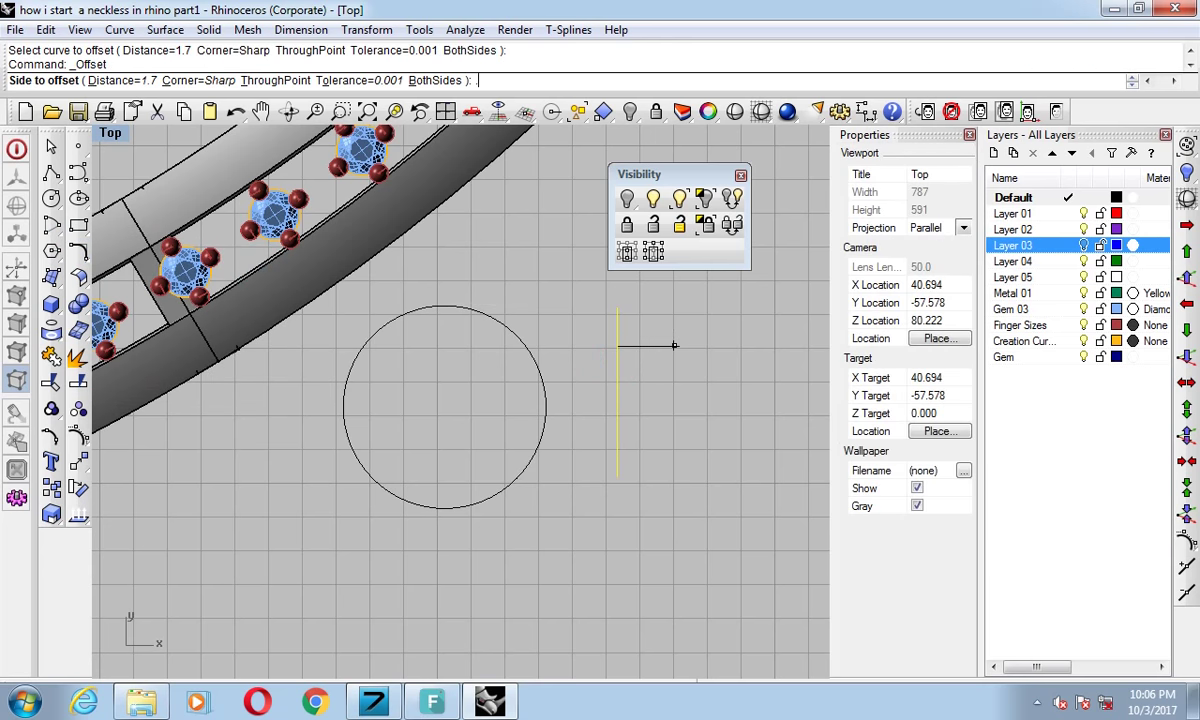
{"action": "type", "text": "9"}
{"action": "key", "text": "Return"}
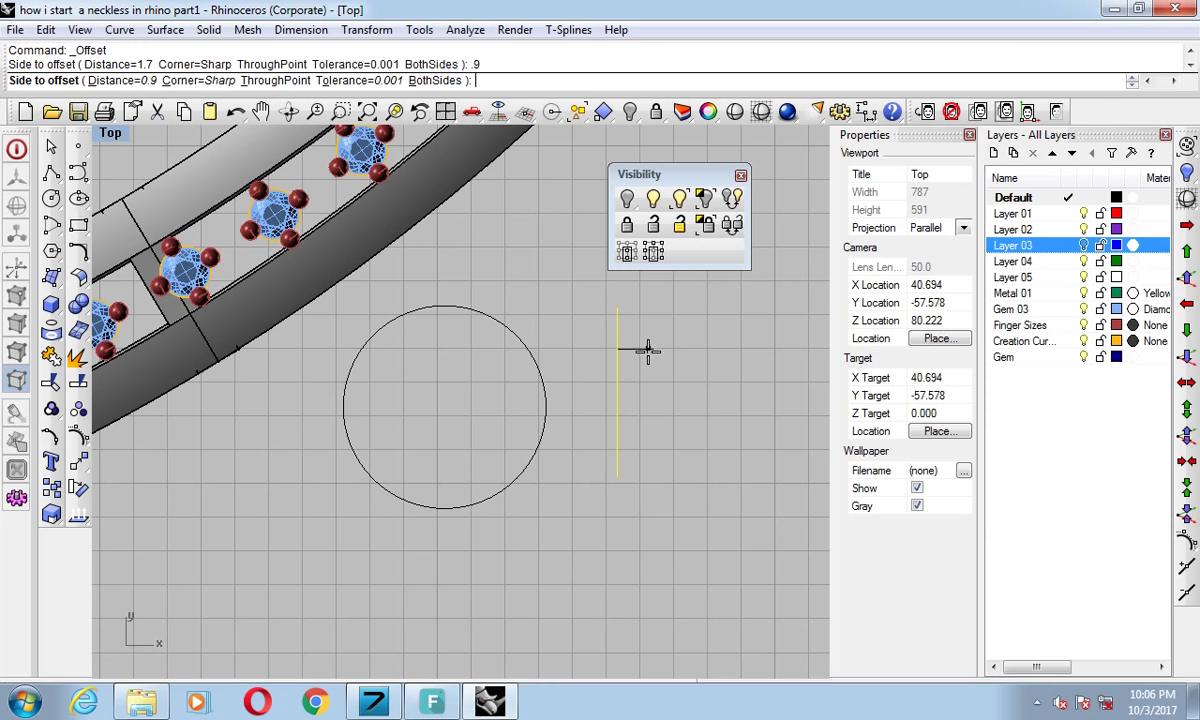
{"action": "left_click", "coordinate": [647, 350]}
Scale1D both parallel lines as a copy to a length of 3.
{"action": "left_click_drag", "start_coordinate": [675, 370], "coordinate": [608, 401]}
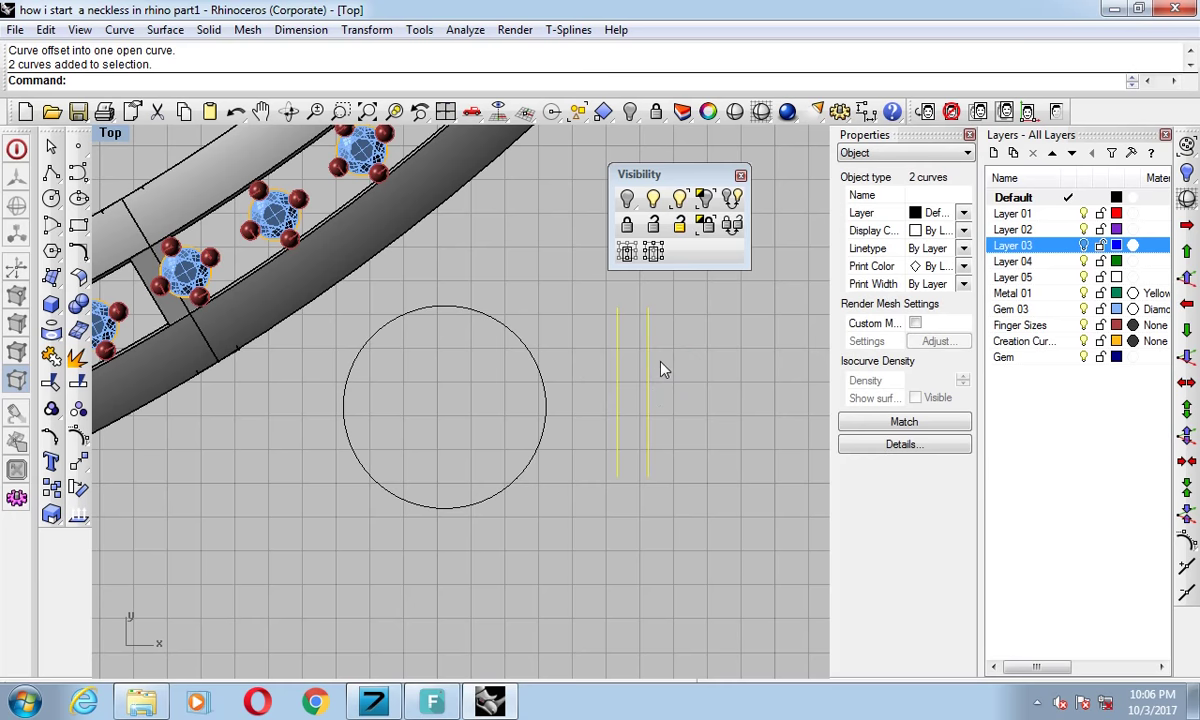
{"action": "scroll", "coordinate": [660, 370], "scroll_direction": "up", "scroll_amount": 3}
{"action": "type", "text": "scale1d"}
{"action": "key", "text": "Return"}
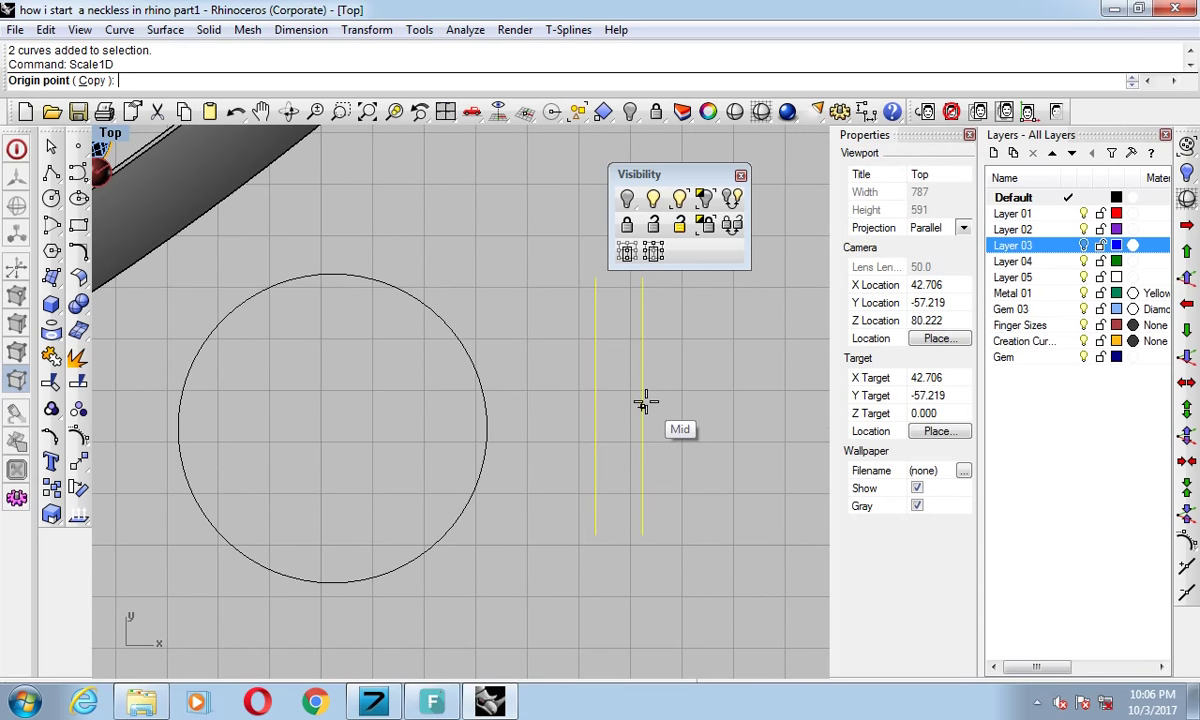
{"action": "left_click", "coordinate": [642, 392]}
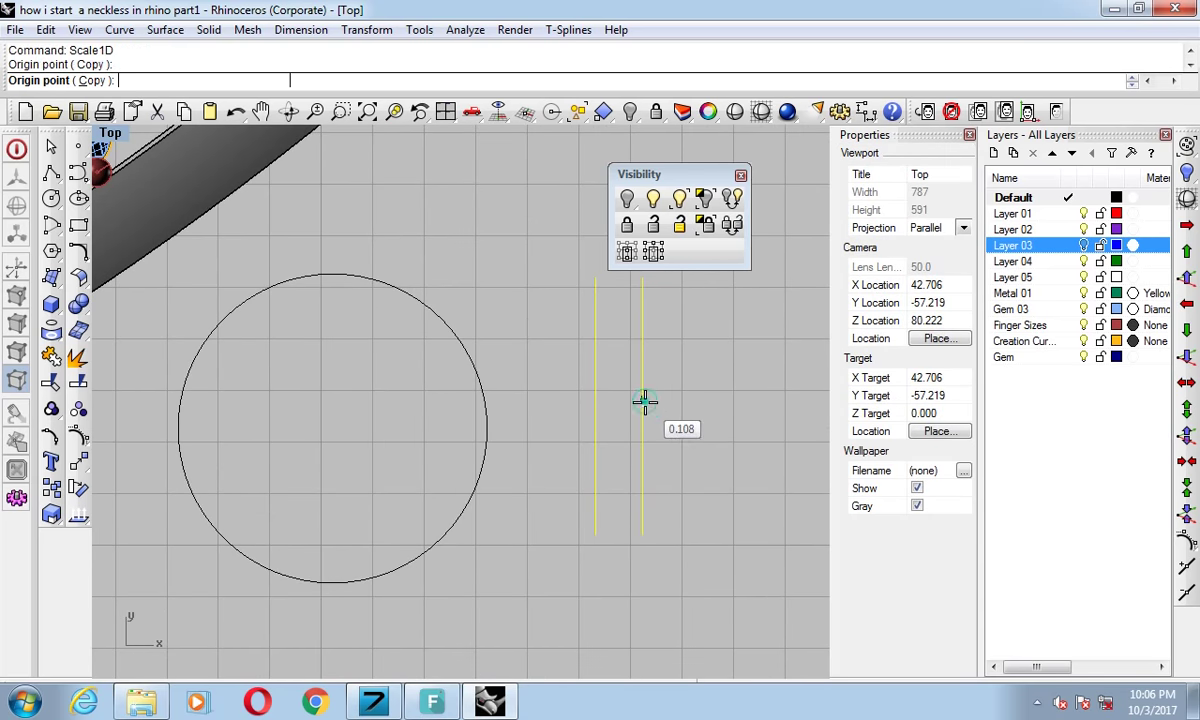
{"action": "left_click", "coordinate": [643, 533]}
{"action": "left_click", "coordinate": [643, 540]}
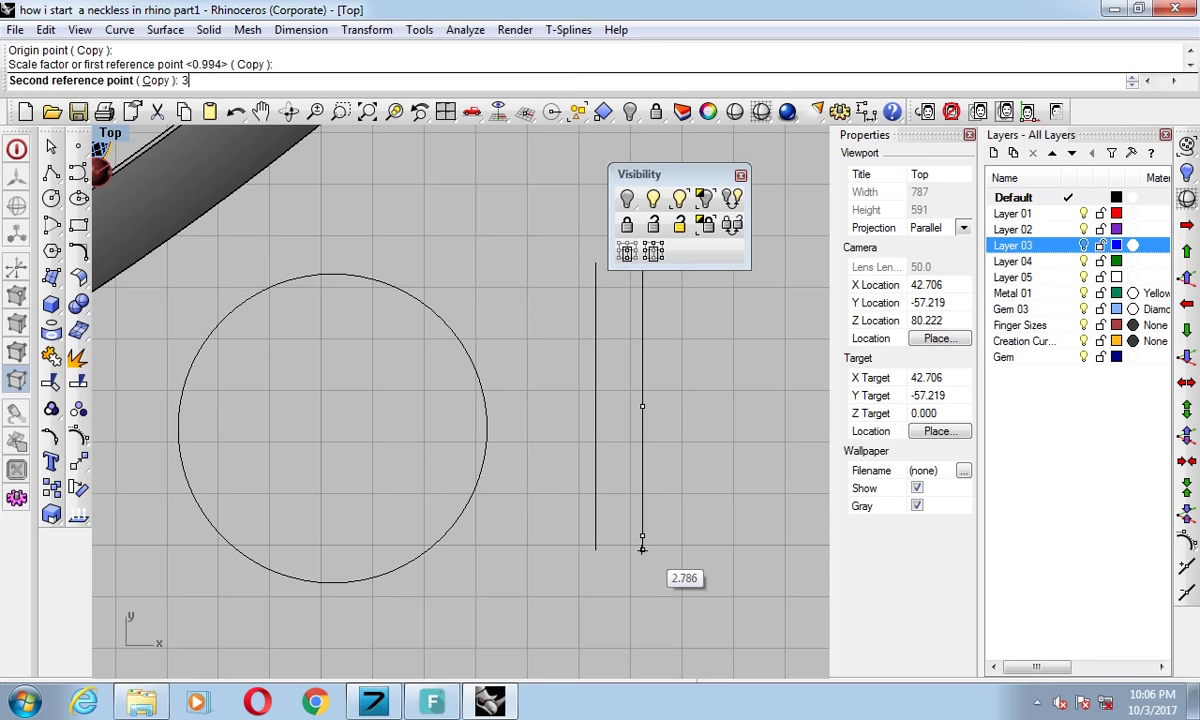
{"action": "key", "text": "Return"}
{"action": "scroll", "coordinate": [630, 600], "scroll_direction": "down", "scroll_amount": 3}
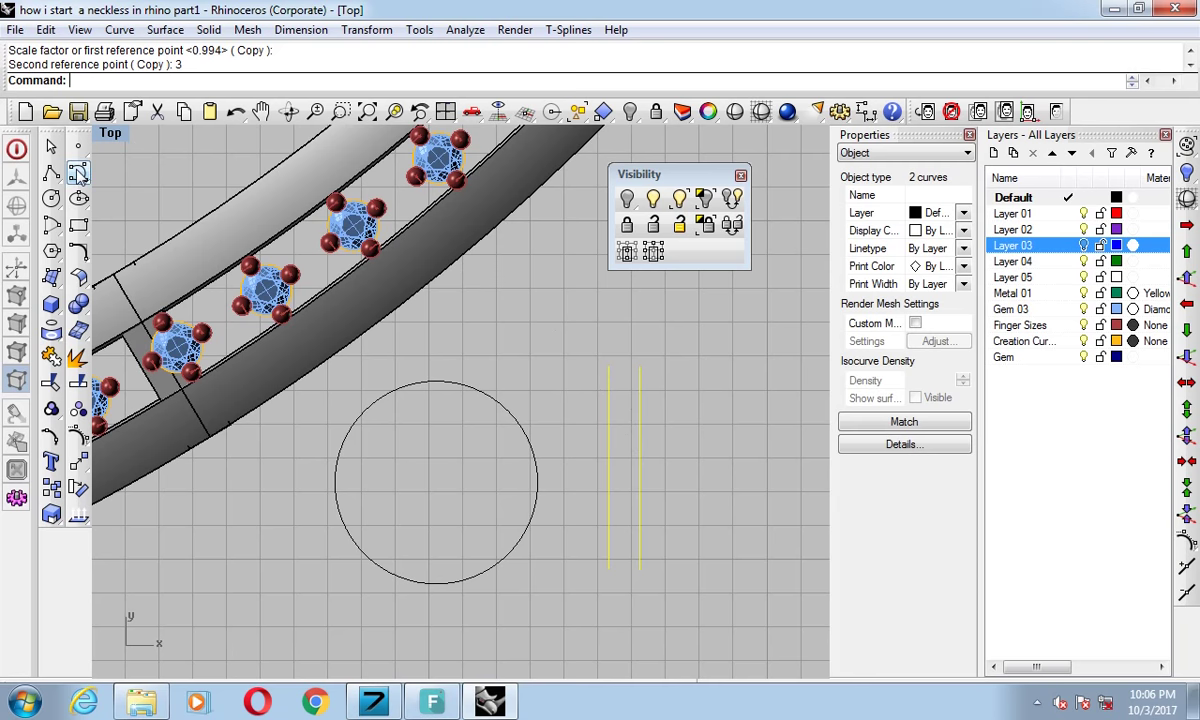
{"action": "left_click", "coordinate": [686, 380]}
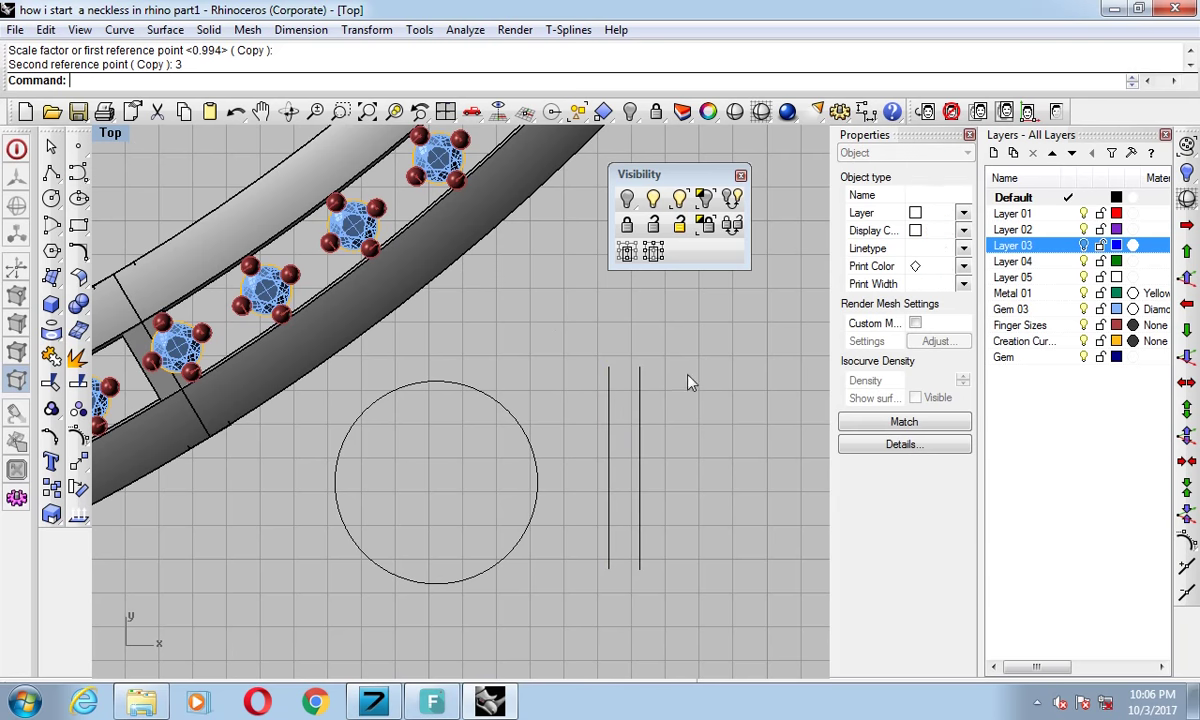
{"action": "left_click_drag", "start_coordinate": [678, 370], "coordinate": [594, 415]}
{"action": "key", "text": "ctrl+F4"}
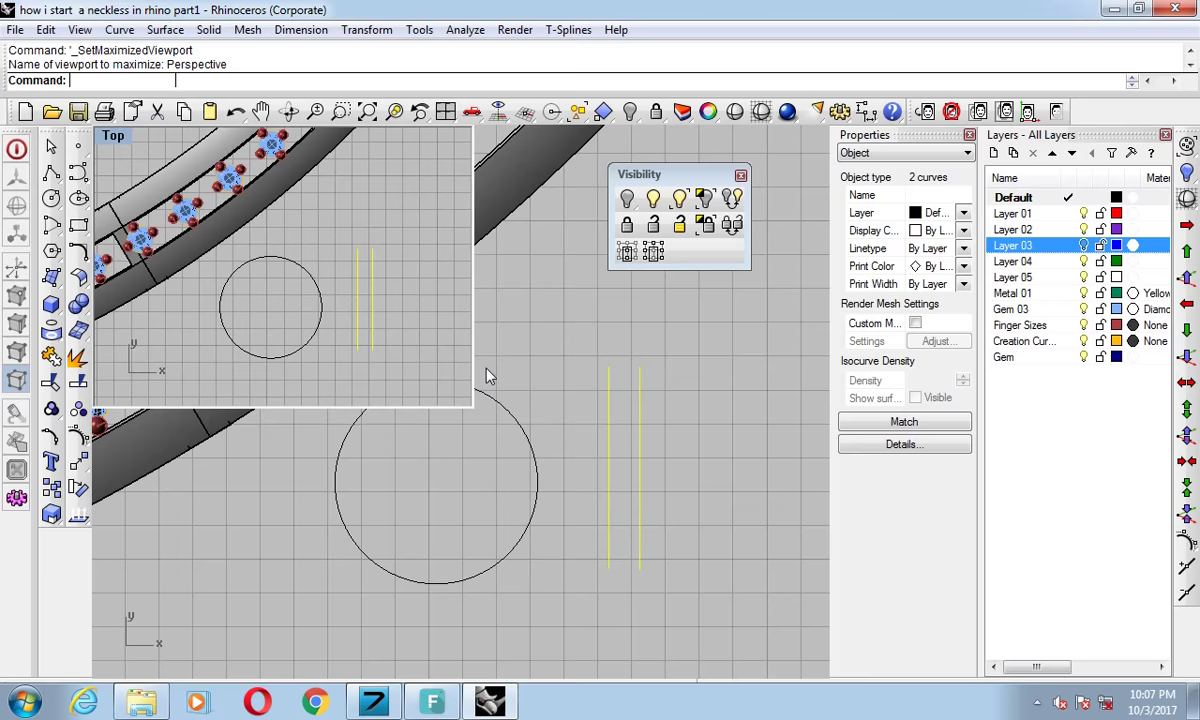
In the perspective view, loft the two 3-long lines into a strip with default loft options.
{"action": "mouse_move", "coordinate": [544, 469]}
{"action": "right_mouse_down"}
{"action": "mouse_move", "coordinate": [313, 483]}
{"action": "mouse_move", "coordinate": [415, 468]}
{"action": "mouse_move", "coordinate": [498, 423]}
{"action": "mouse_move", "coordinate": [548, 365]}
{"action": "mouse_move", "coordinate": [288, 265]}
{"action": "right_mouse_up"}
{"action": "scroll", "coordinate": [430, 465], "scroll_direction": "up", "scroll_amount": 5}
{"action": "scroll", "coordinate": [530, 390], "scroll_direction": "up", "scroll_amount": 5}
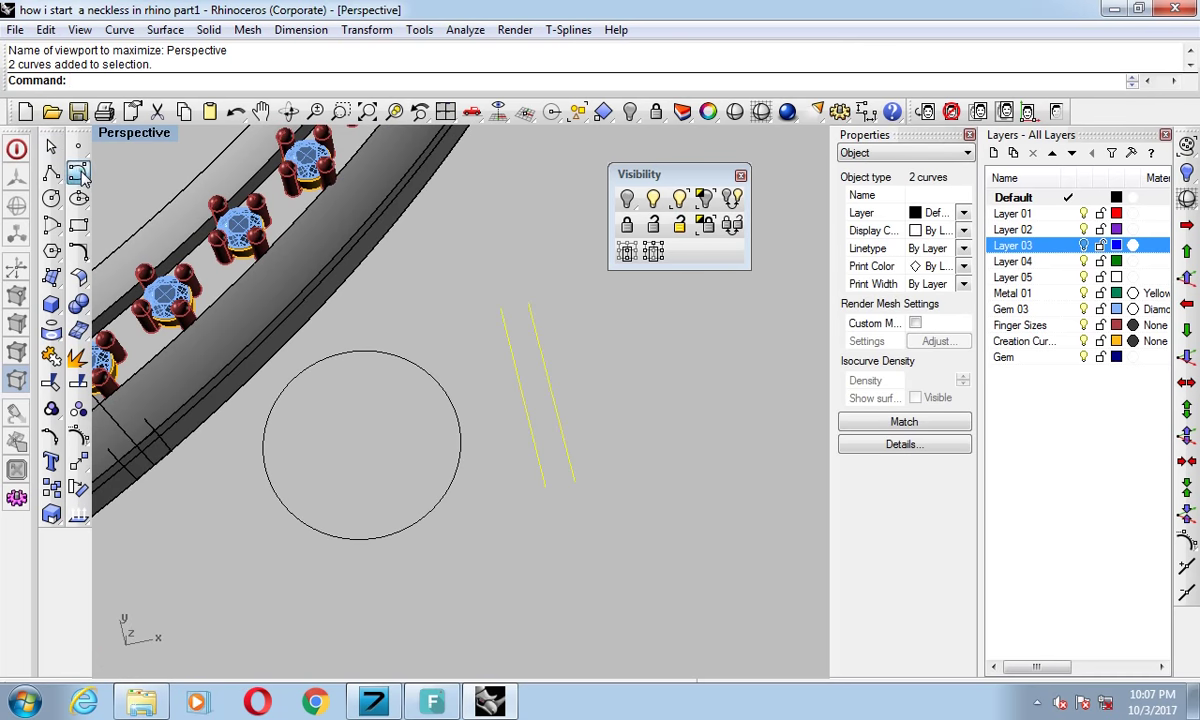
{"action": "left_click", "coordinate": [79, 173]}
{"action": "scroll", "coordinate": [546, 490], "scroll_direction": "up", "scroll_amount": 1}
{"action": "scroll", "coordinate": [545, 490], "scroll_direction": "up", "scroll_amount": 1}
{"action": "left_click", "coordinate": [545, 490]}
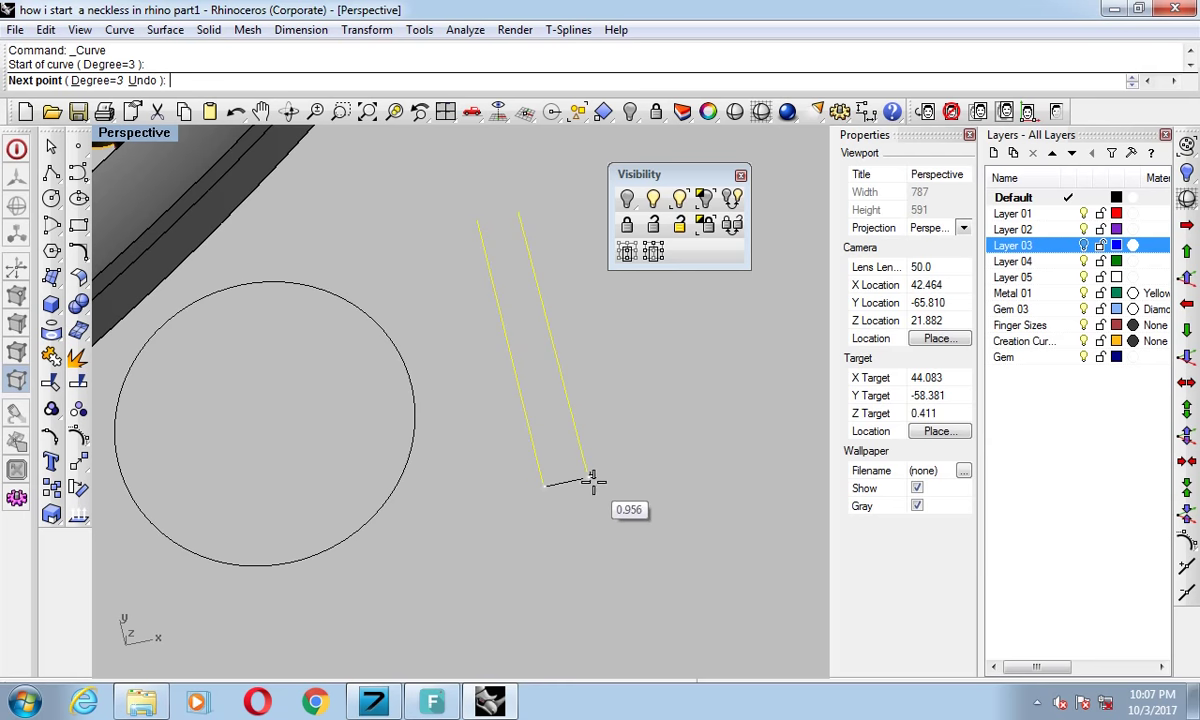
{"action": "key", "text": "Escape"}
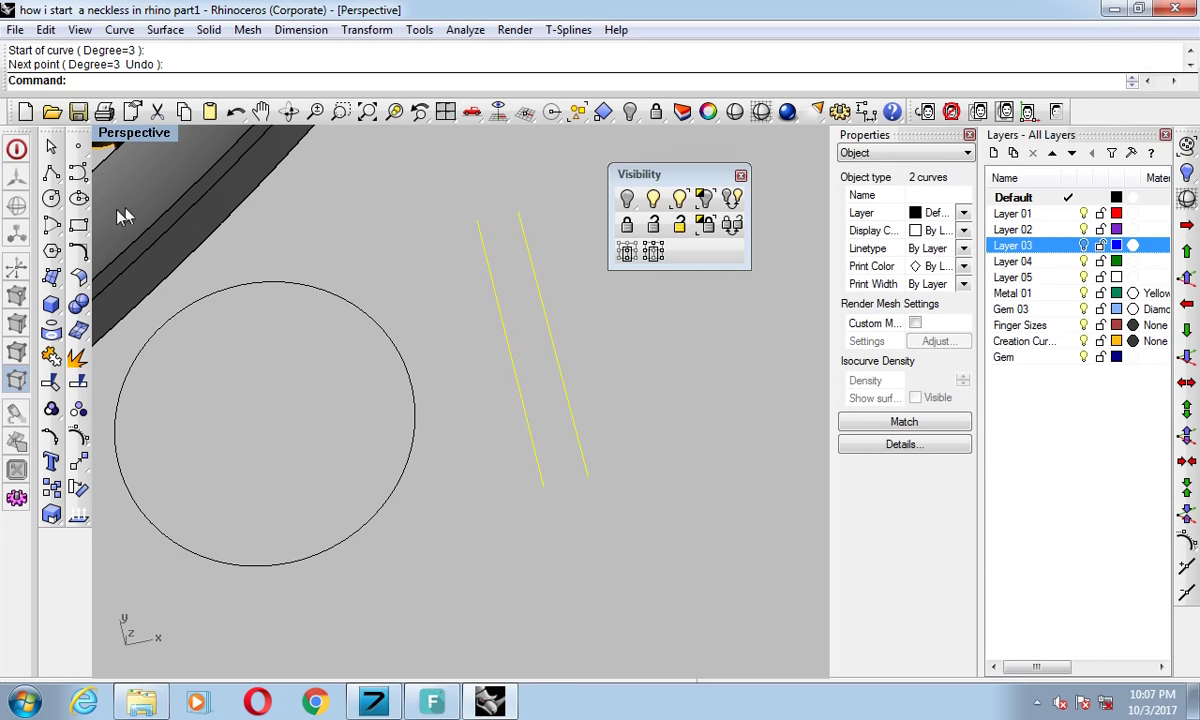
{"action": "left_click", "coordinate": [52, 276]}
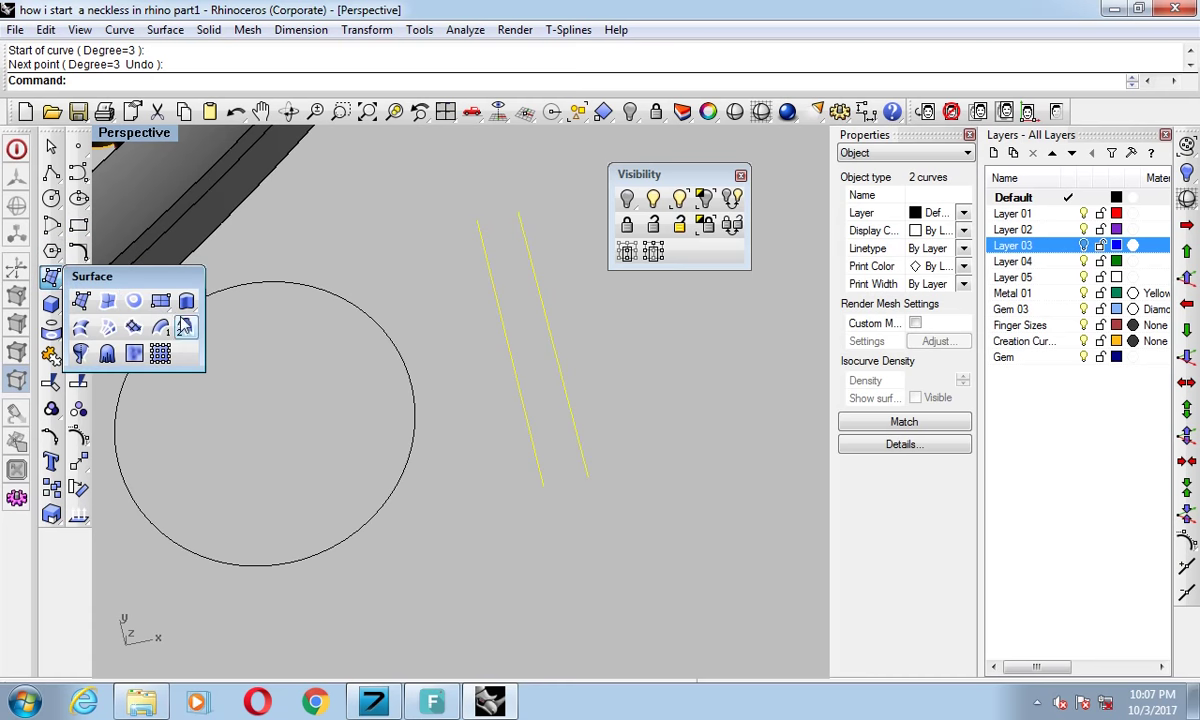
{"action": "left_click", "coordinate": [81, 327]}
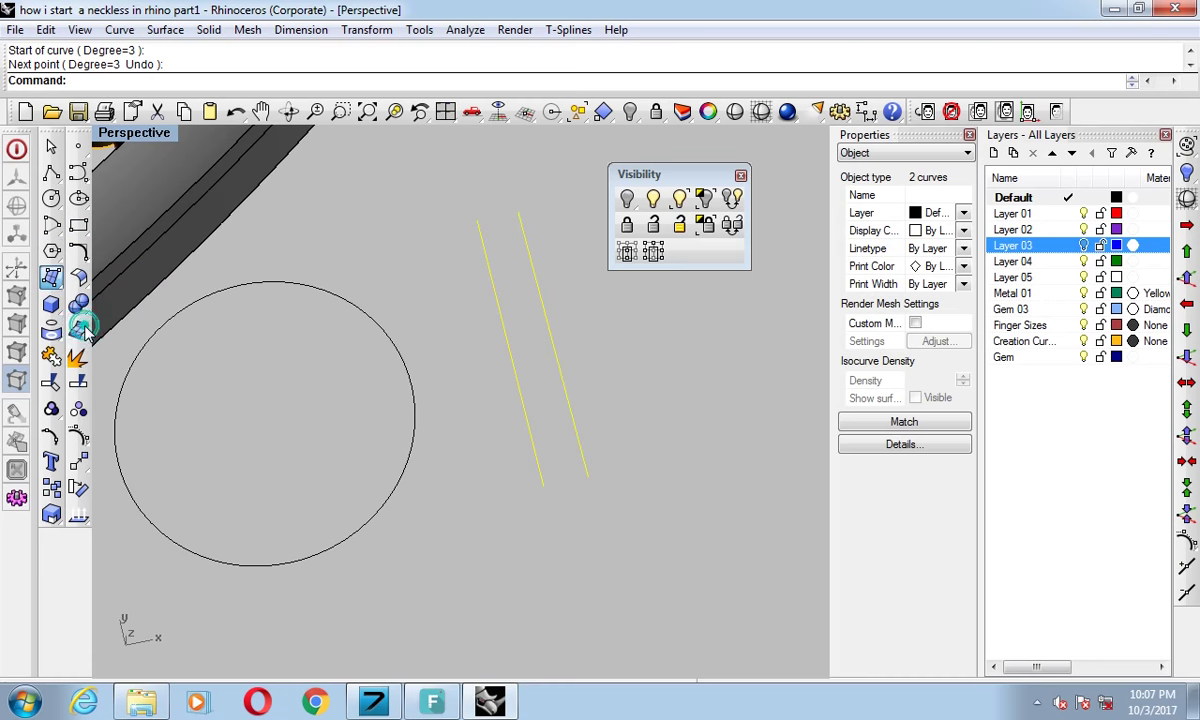
{"action": "left_click", "coordinate": [520, 458]}
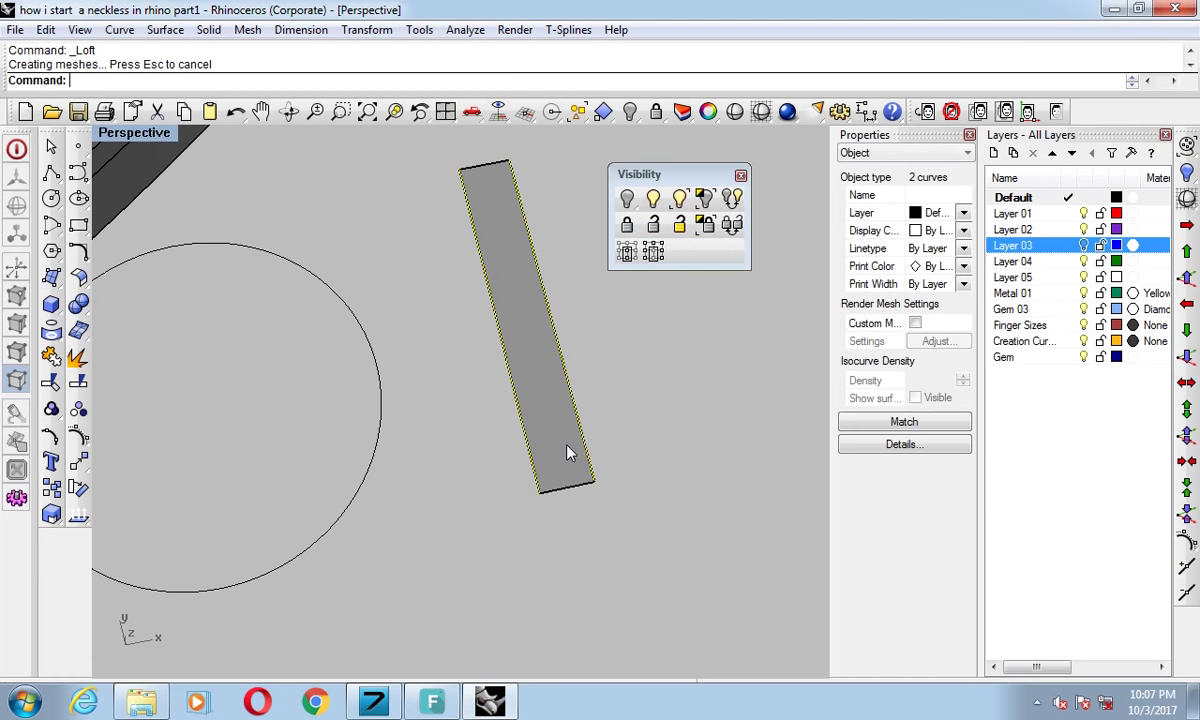
Pick the strip surface for extrusion from the Solid tools.
{"action": "right_click_drag", "start_coordinate": [549, 450], "coordinate": [520, 359]}
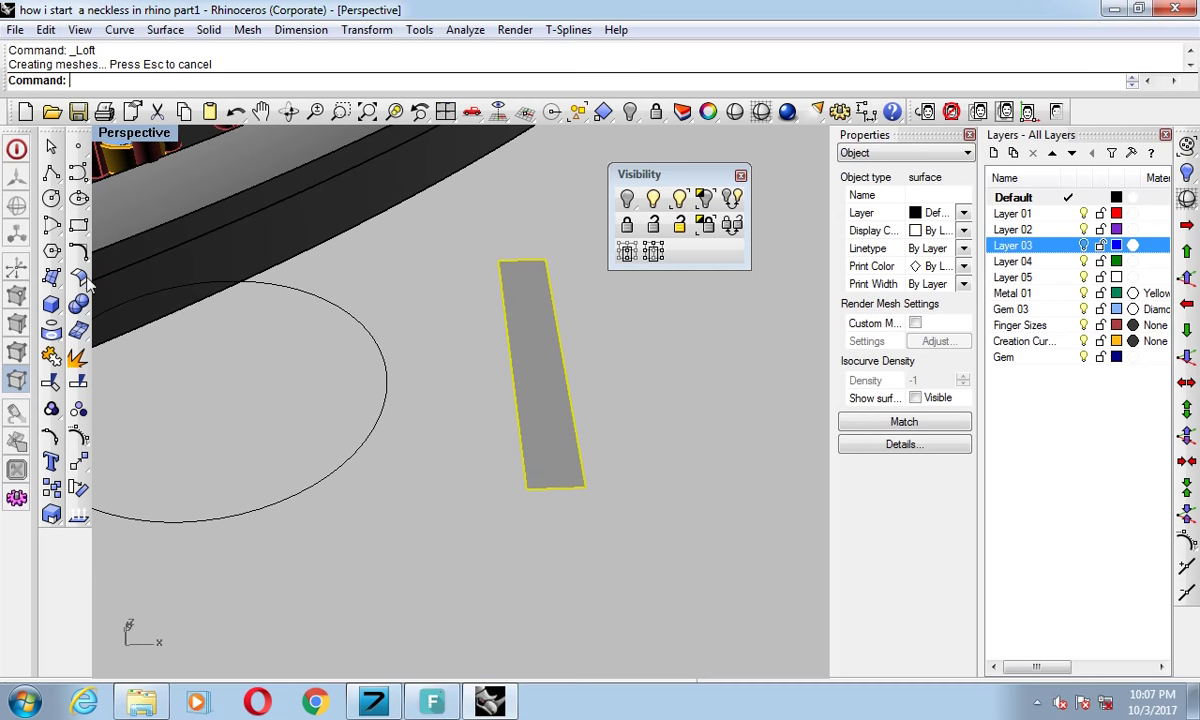
{"action": "left_click", "coordinate": [52, 304]}
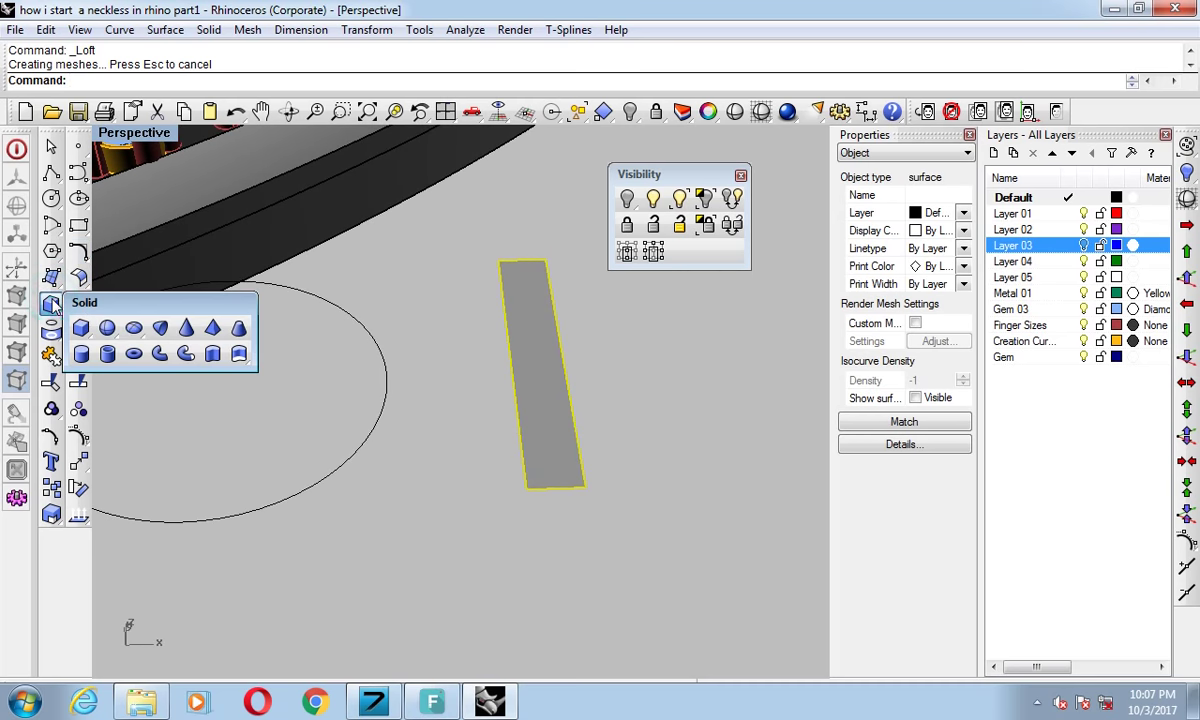
{"action": "left_click", "coordinate": [238, 355]}
{"action": "key", "text": "Escape"}
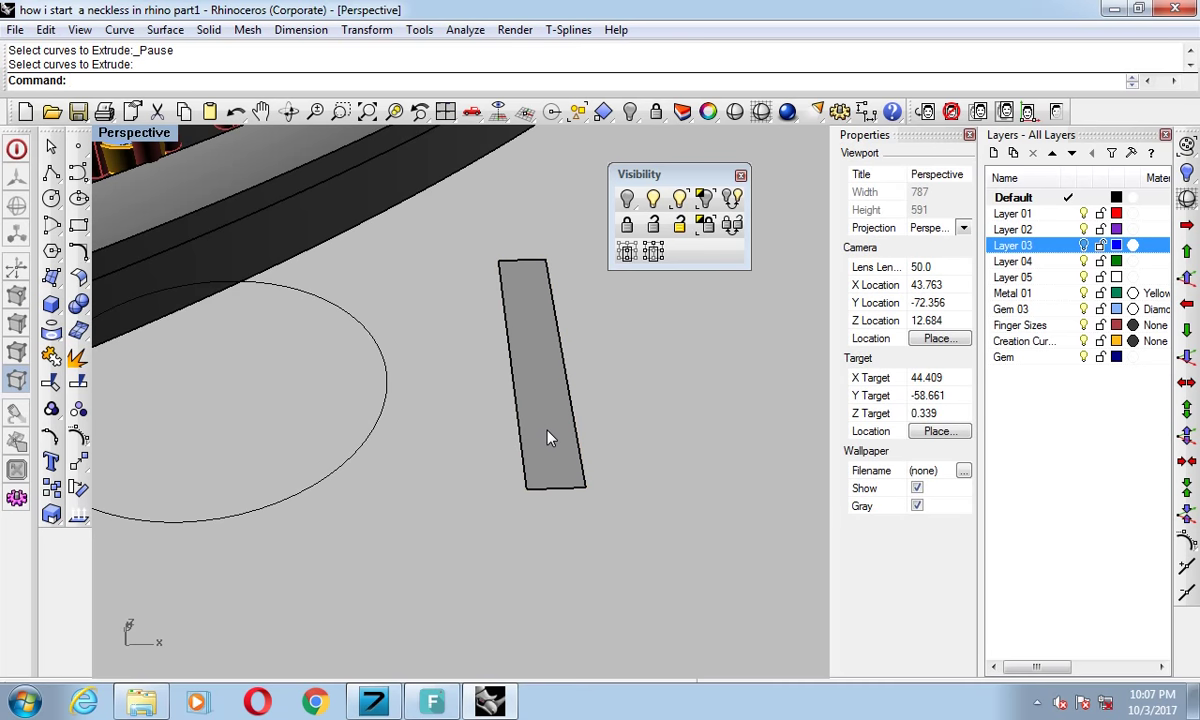
{"action": "left_click", "coordinate": [54, 305]}
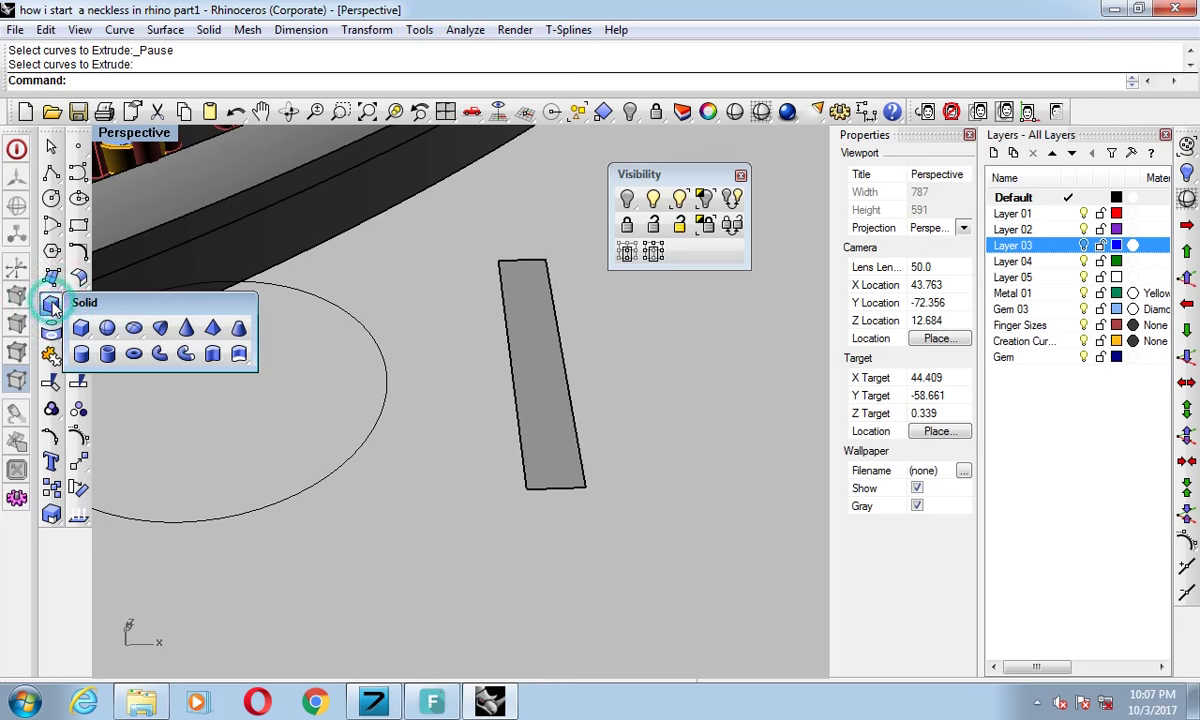
{"action": "left_click", "coordinate": [239, 357]}
{"action": "left_click", "coordinate": [541, 472]}
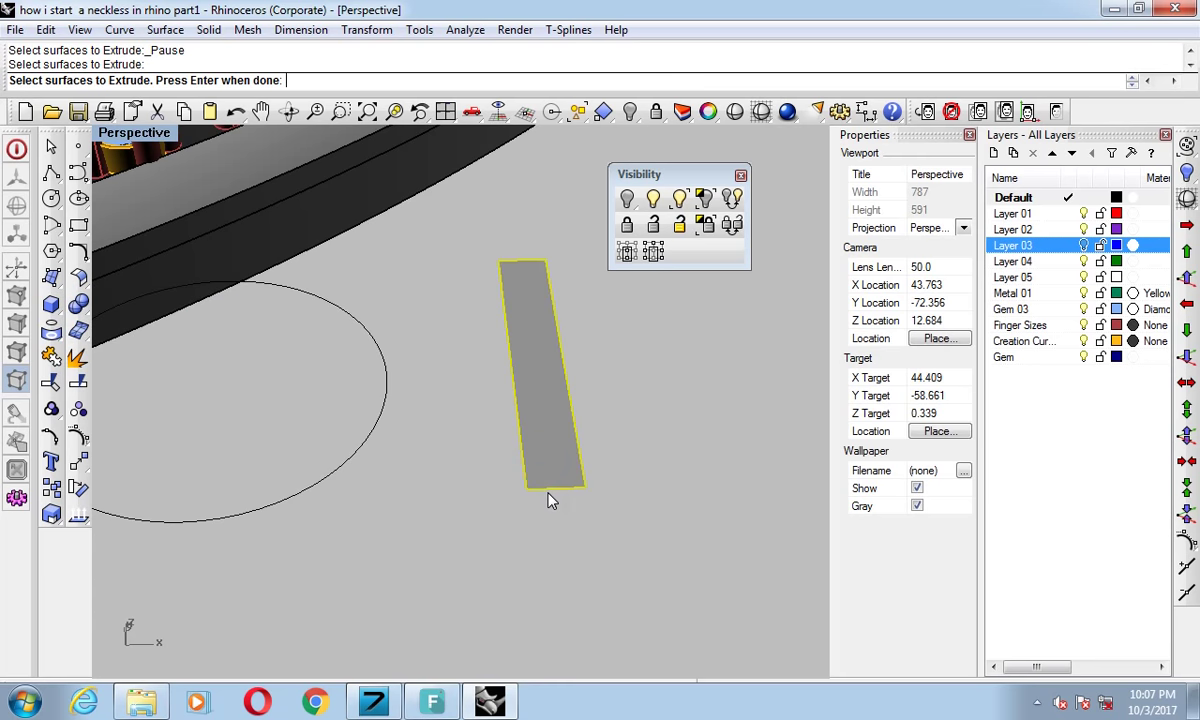
{"action": "left_click", "coordinate": [55, 307]}
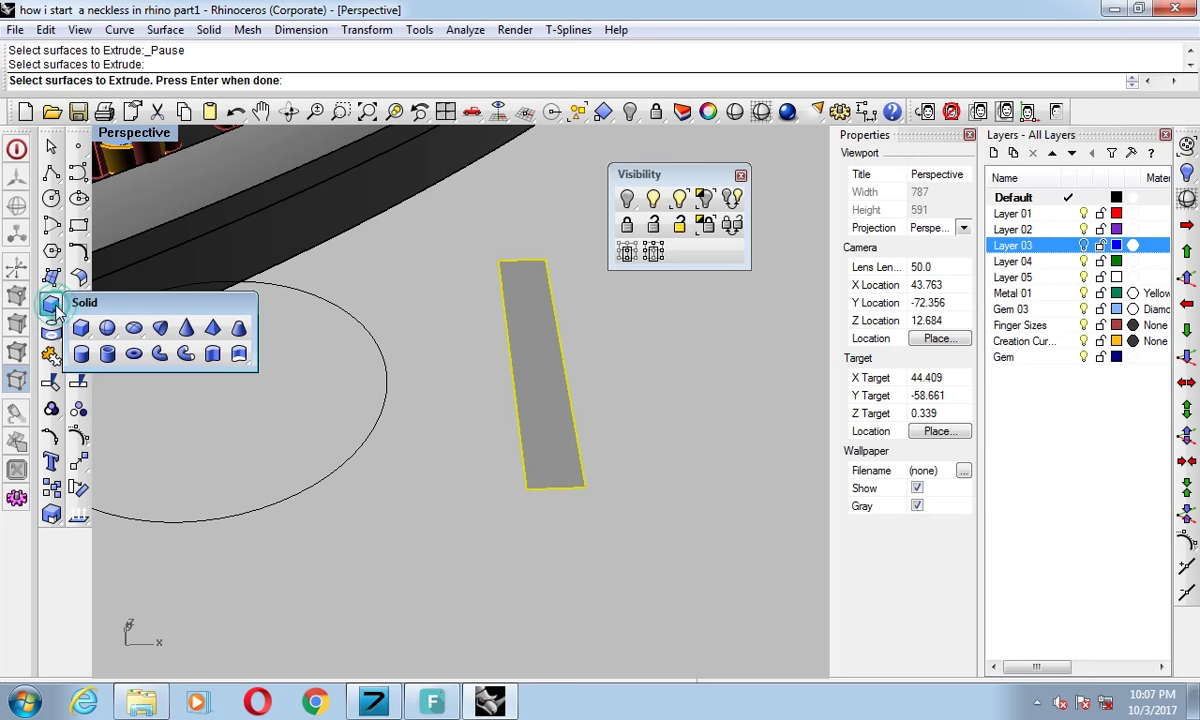
{"action": "left_click", "coordinate": [236, 354]}
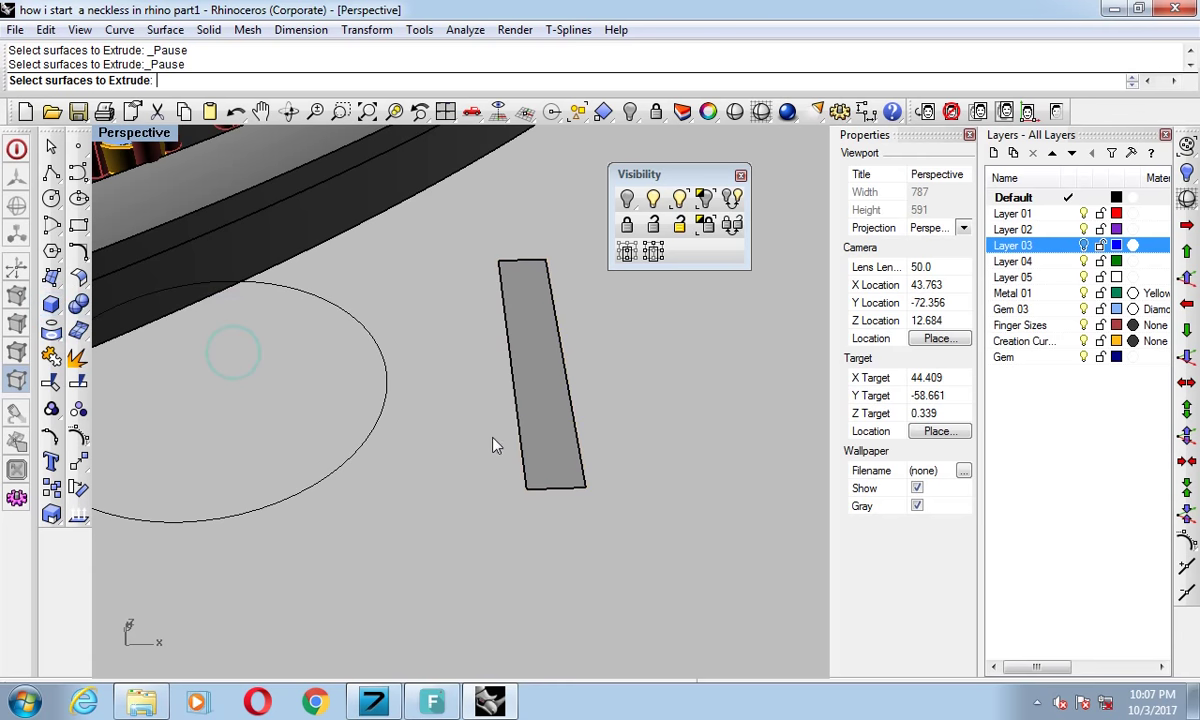
{"action": "key", "text": "Escape"}
Extrude the strip surface -7 into a solid bar.
{"action": "left_click", "coordinate": [550, 455]}
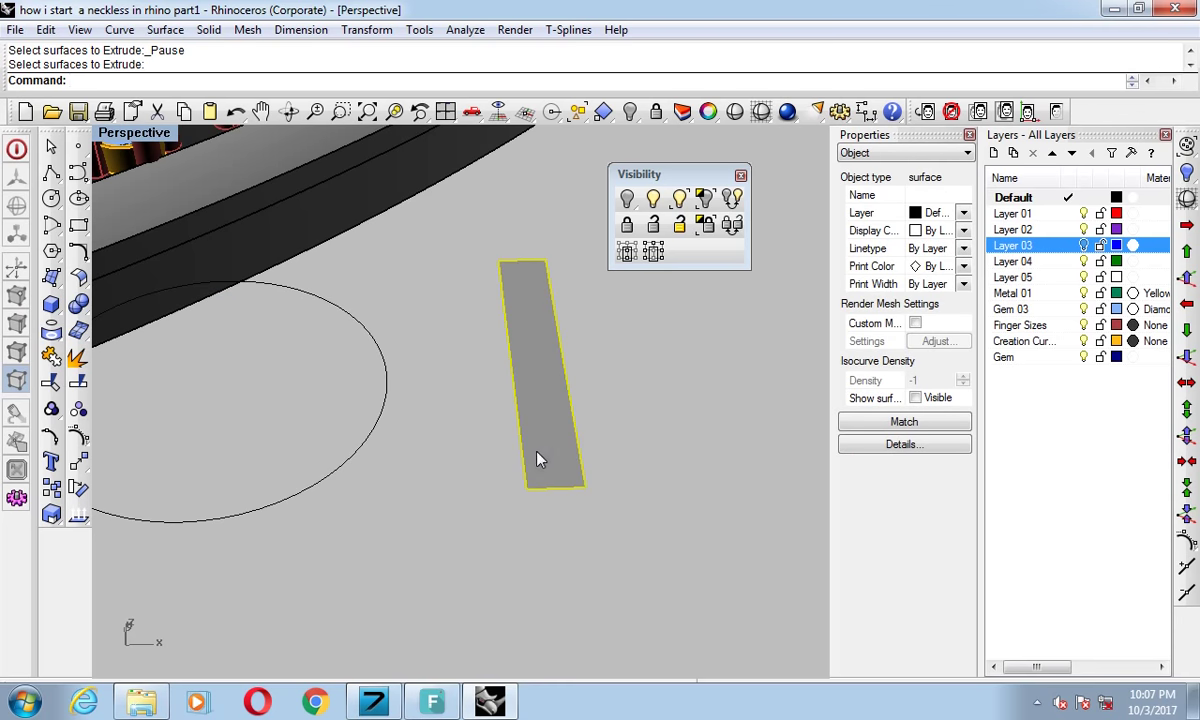
{"action": "key", "text": "Up"}
{"action": "key", "text": "Return"}
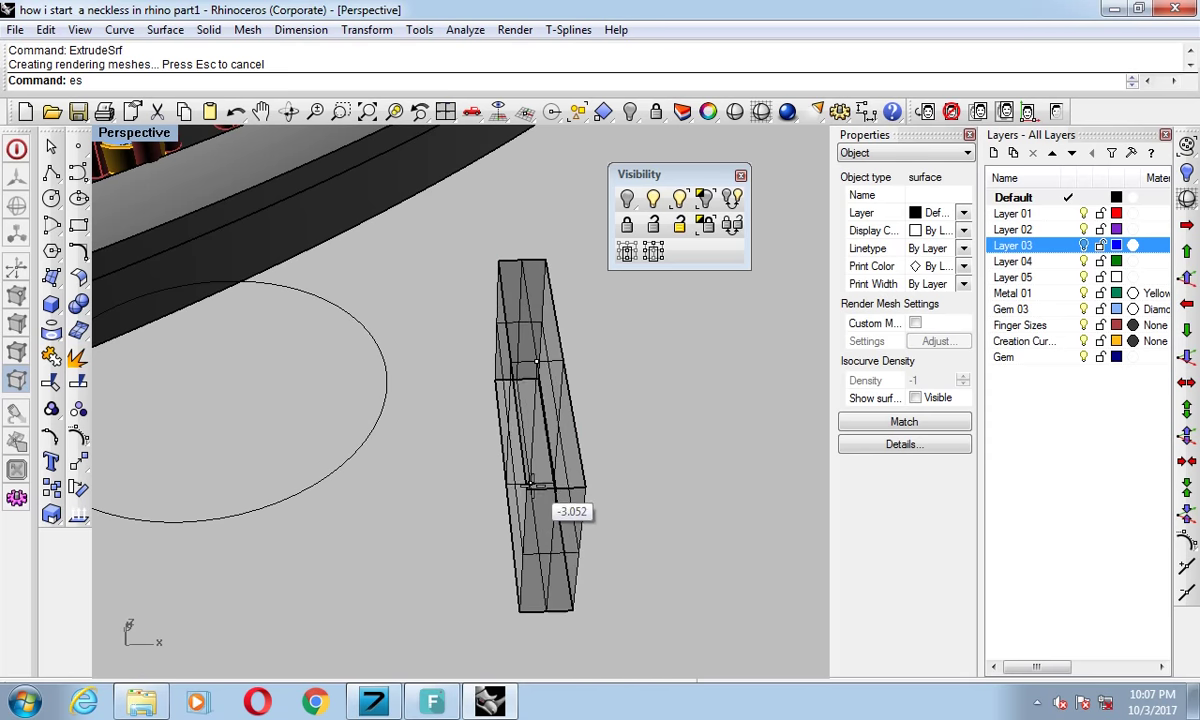
{"action": "type", "text": "-"}
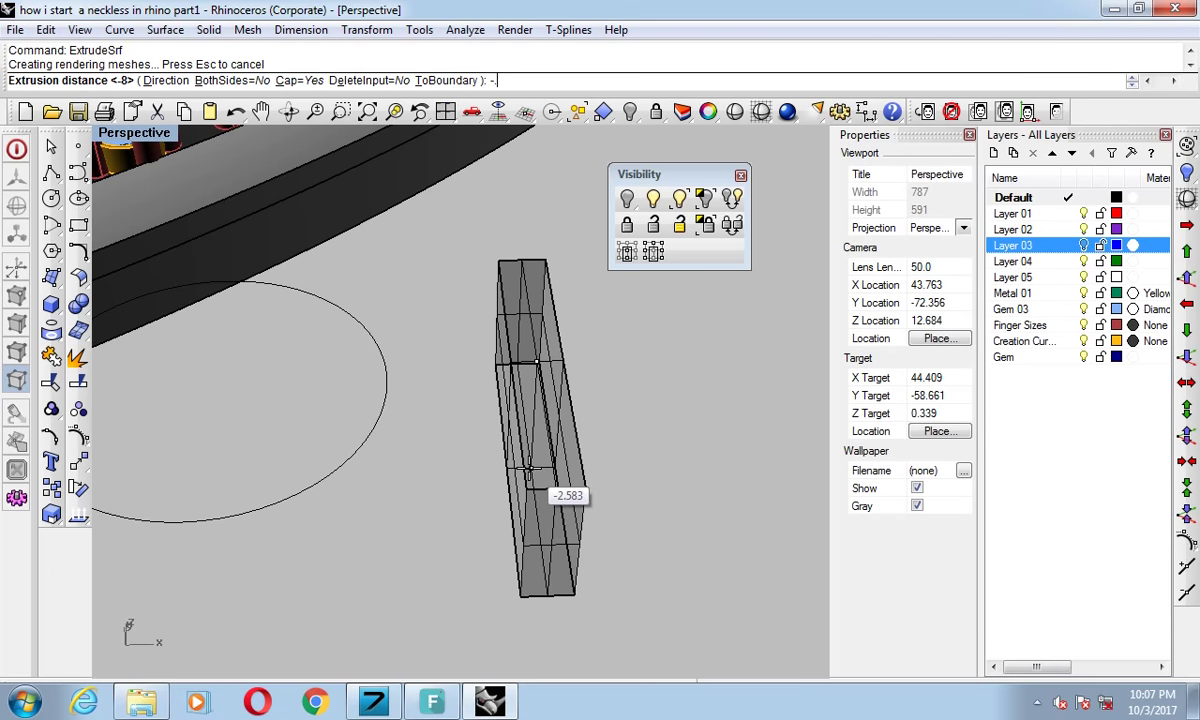
{"action": "type", "text": "7"}
{"action": "key", "text": "Return"}
{"action": "key", "text": "Delete"}
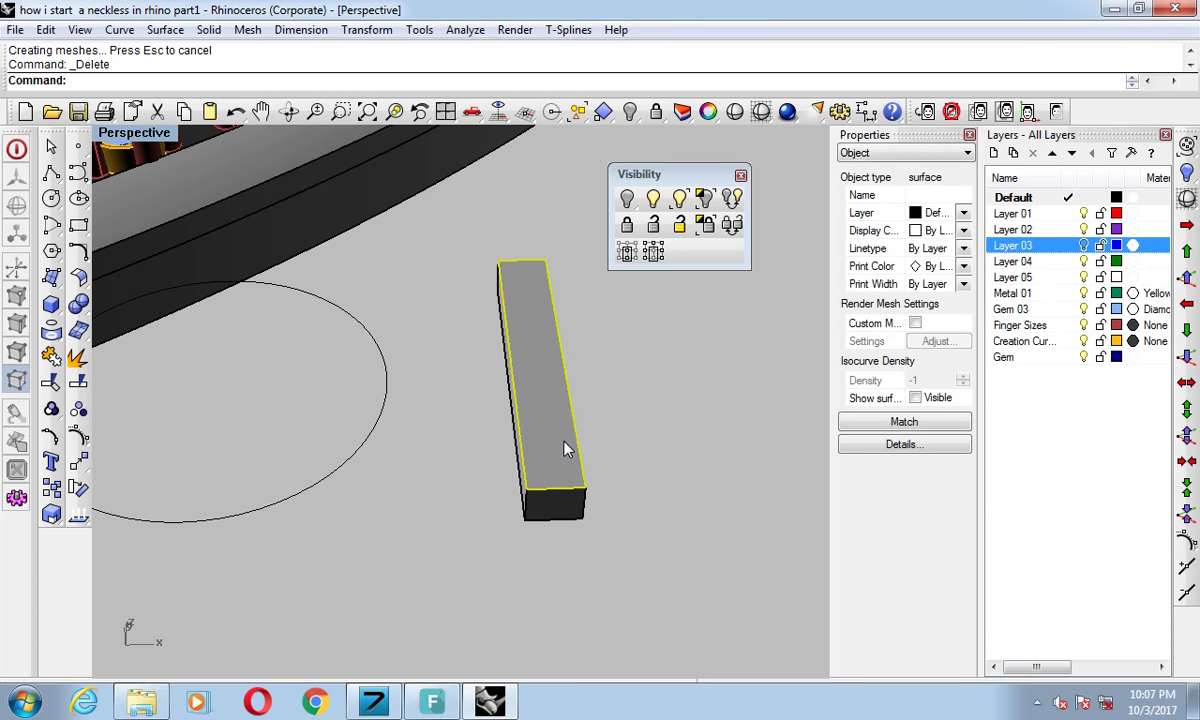
{"action": "key", "text": "Escape"}
Copy the solid bar from its corner to directly beneath it, discarding the extra copy.
{"action": "left_click", "coordinate": [560, 468]}
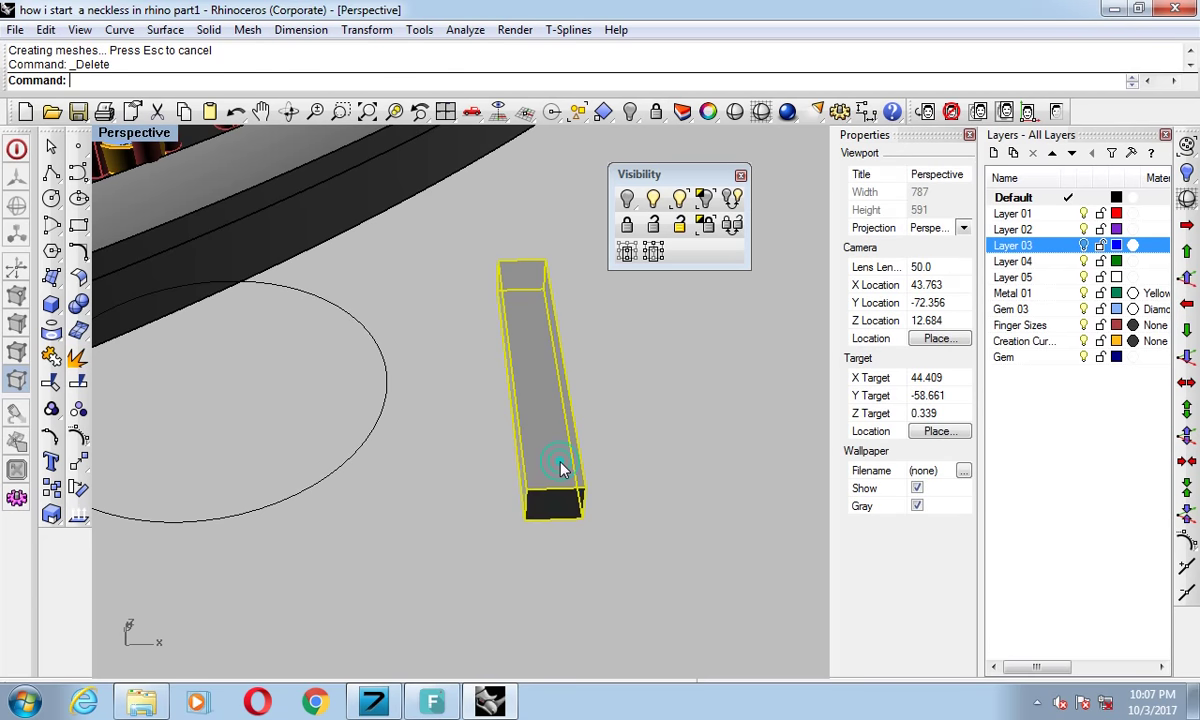
{"action": "right_click_drag", "start_coordinate": [560, 468], "coordinate": [638, 471]}
{"action": "right_click_drag", "start_coordinate": [600, 497], "coordinate": [540, 432], "text": "shift"}
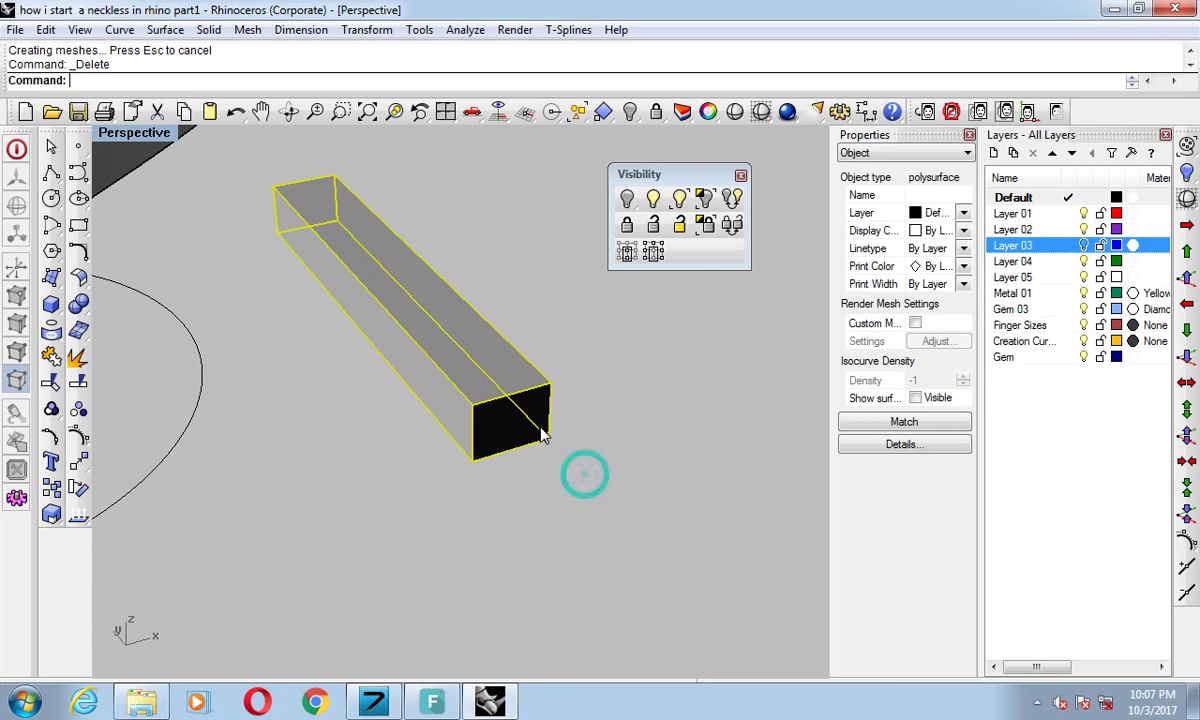
{"action": "type", "text": "C"}
{"action": "key", "text": "Return"}
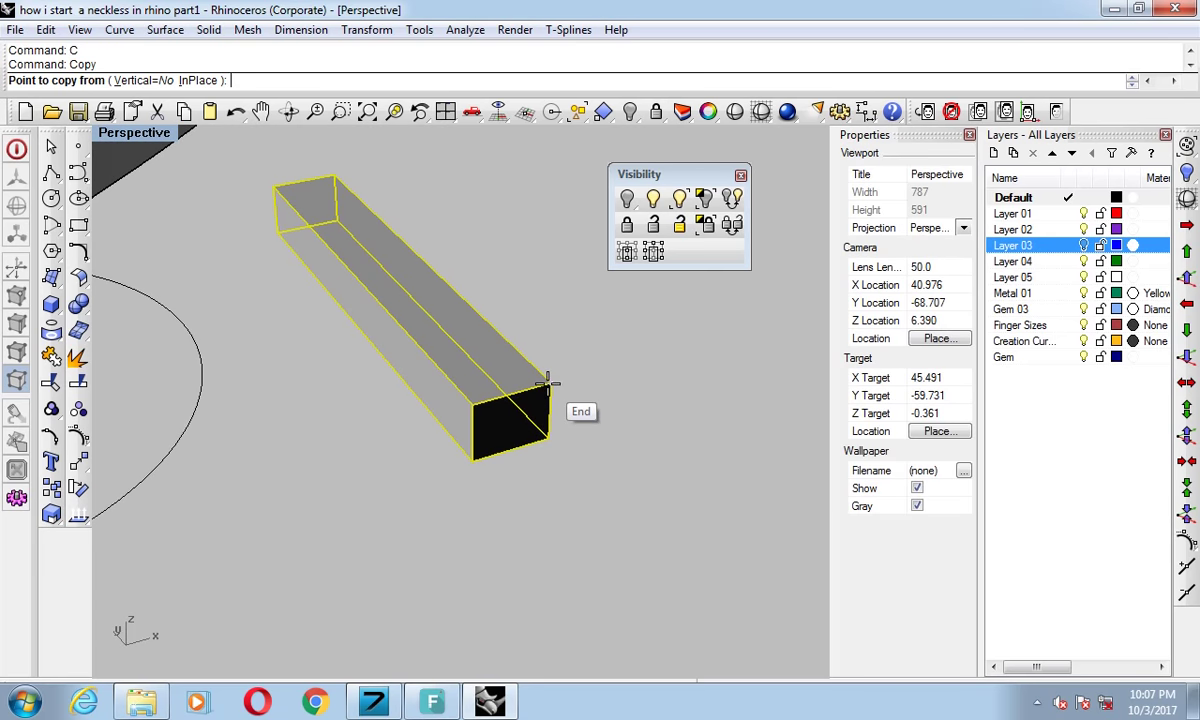
{"action": "left_click", "coordinate": [548, 382]}
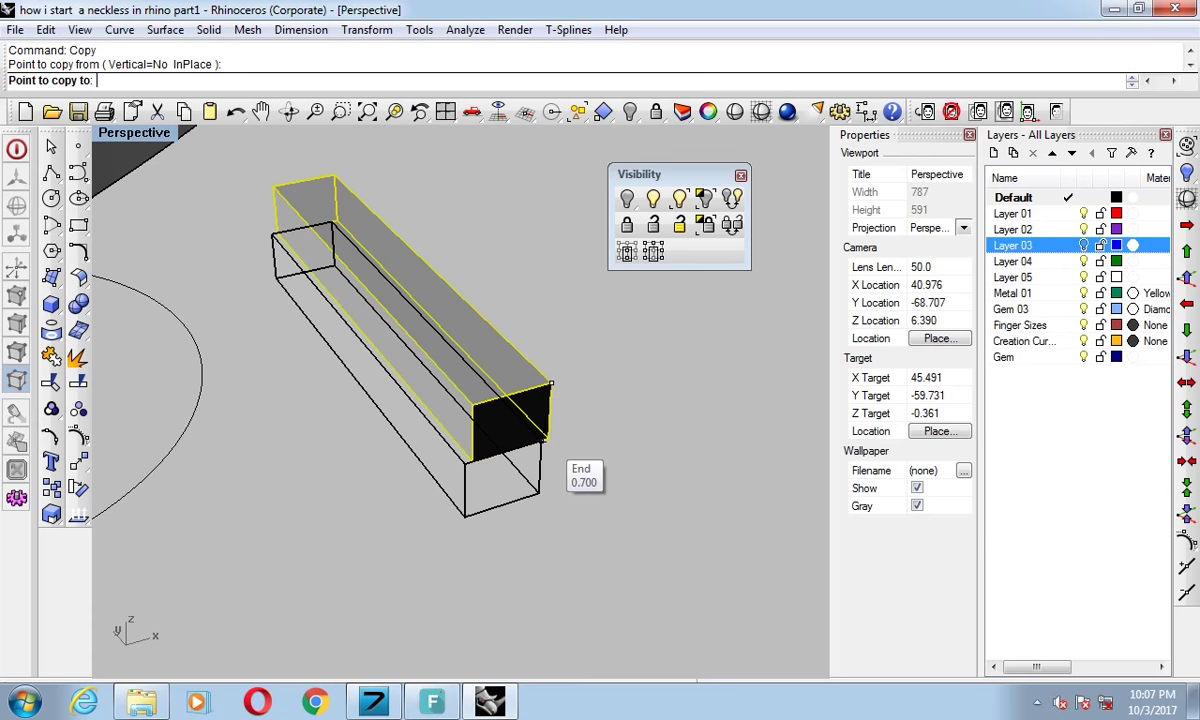
{"action": "left_click", "coordinate": [548, 438]}
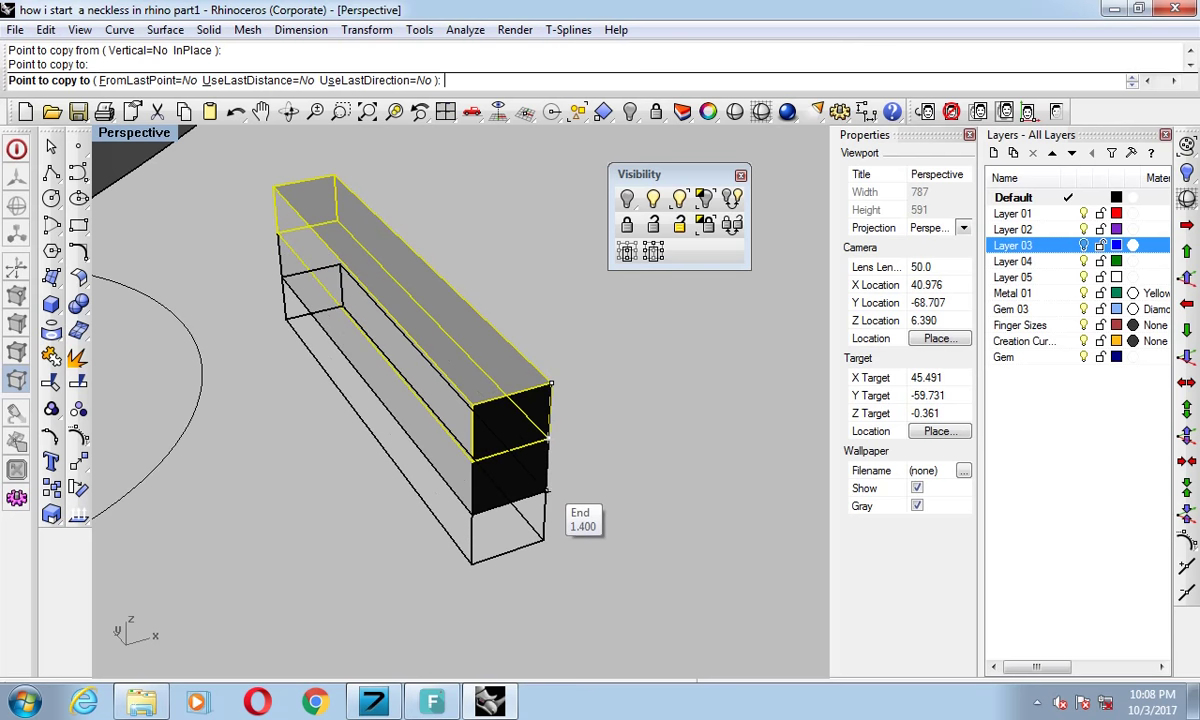
{"action": "left_click", "coordinate": [547, 490]}
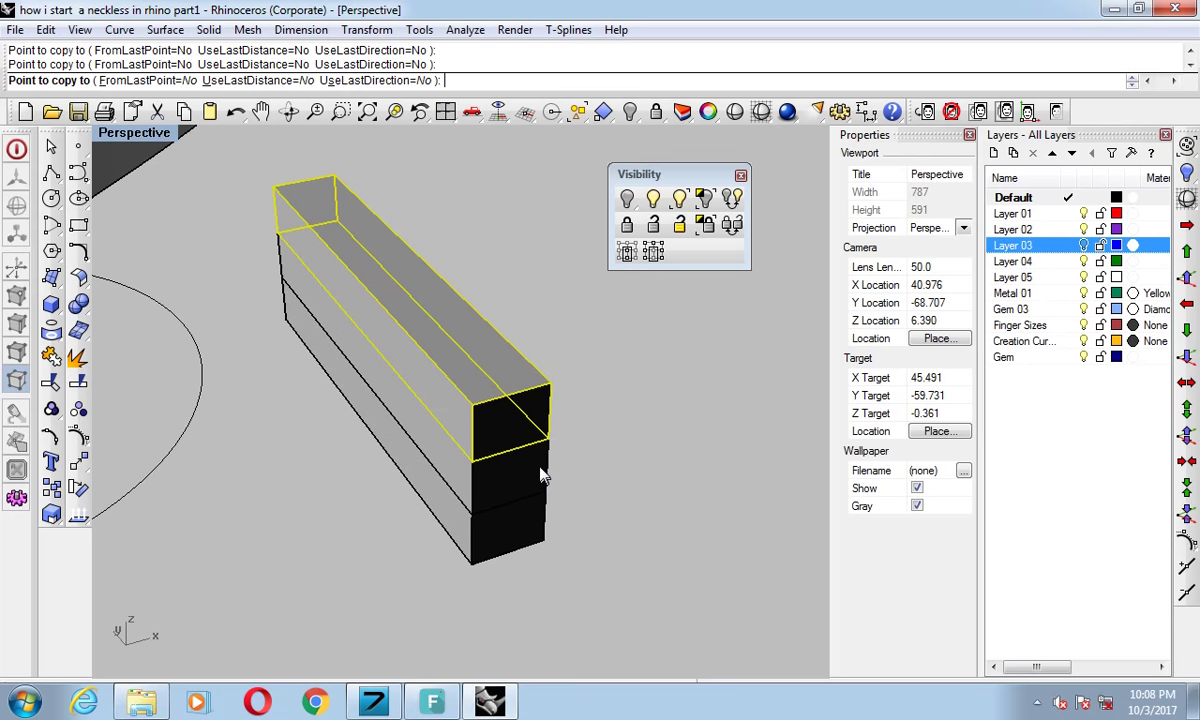
{"action": "right_click", "coordinate": [536, 464]}
{"action": "key", "text": "Escape"}
Window-select both stacked bars together for grouping.
{"action": "scroll", "coordinate": [560, 440], "scroll_direction": "down", "scroll_amount": 2}
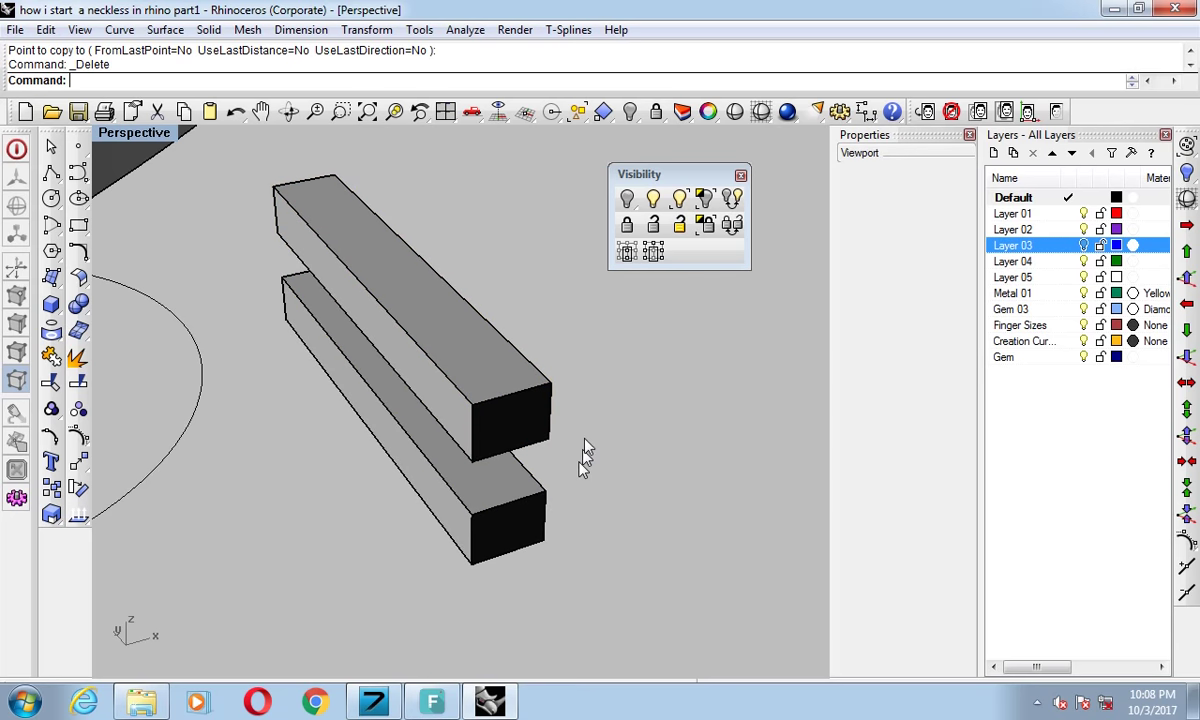
{"action": "scroll", "coordinate": [554, 407], "scroll_direction": "down", "scroll_amount": 3}
{"action": "scroll", "coordinate": [580, 408], "scroll_direction": "down", "scroll_amount": 1}
{"action": "left_click_drag", "start_coordinate": [532, 490], "coordinate": [449, 537]}
{"action": "mouse_move", "coordinate": [525, 370]}
{"action": "right_mouse_down"}
{"action": "mouse_move", "coordinate": [462, 558]}
{"action": "mouse_move", "coordinate": [5, 305]}
{"action": "right_mouse_up"}
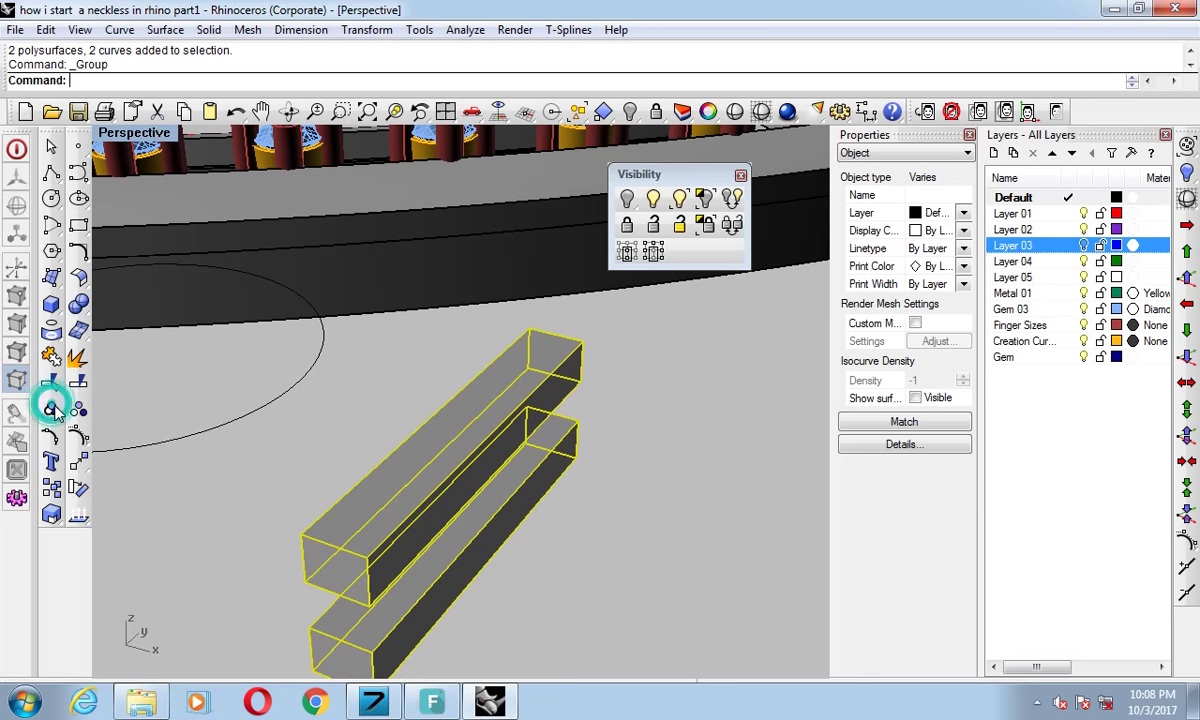
{"action": "key", "text": "ctrl+F1"}
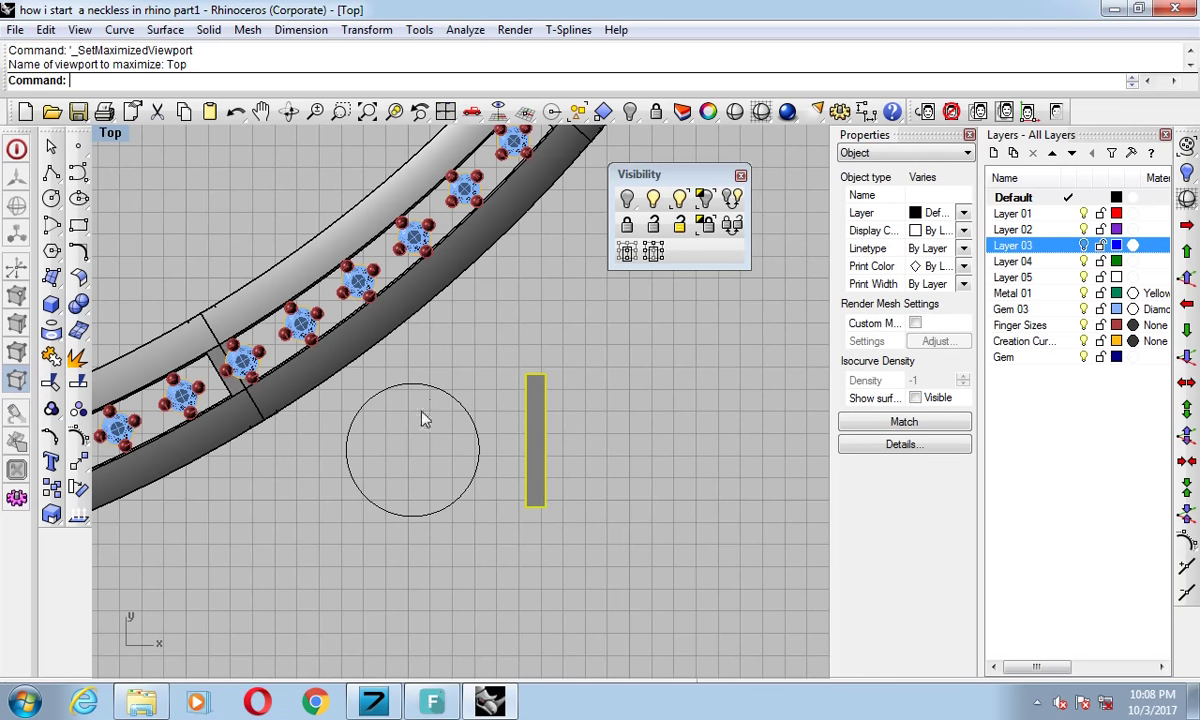
Display the Top viewport in wireframe.
{"action": "scroll", "coordinate": [470, 418], "scroll_direction": "down", "scroll_amount": 3}
{"action": "scroll", "coordinate": [500, 425], "scroll_direction": "down", "scroll_amount": 3}
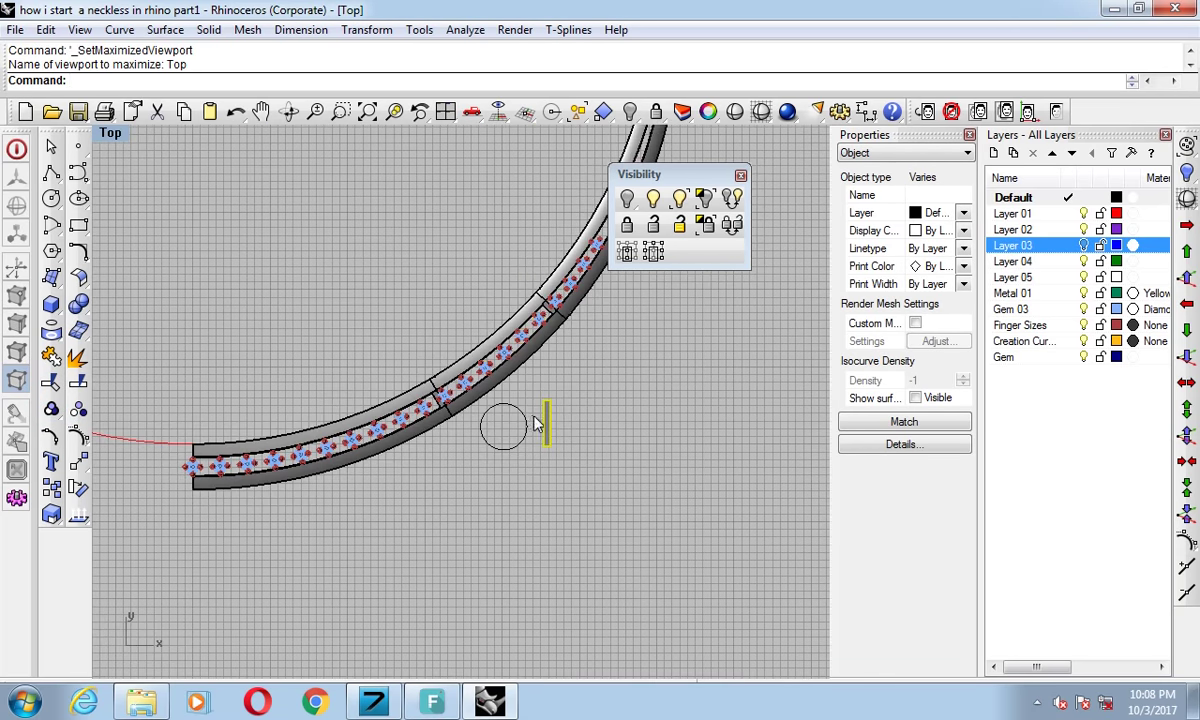
{"action": "scroll", "coordinate": [517, 422], "scroll_direction": "up", "scroll_amount": 2}
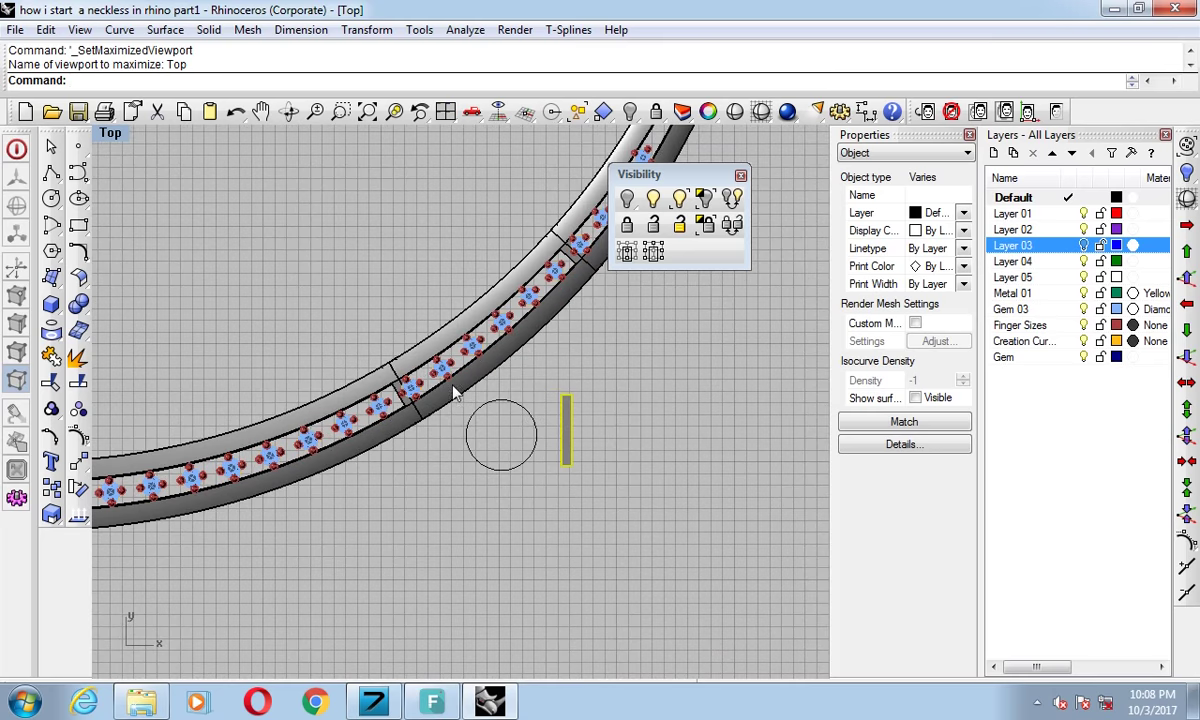
{"action": "left_click", "coordinate": [761, 113]}
{"action": "scroll", "coordinate": [549, 390], "scroll_direction": "up", "scroll_amount": 1}
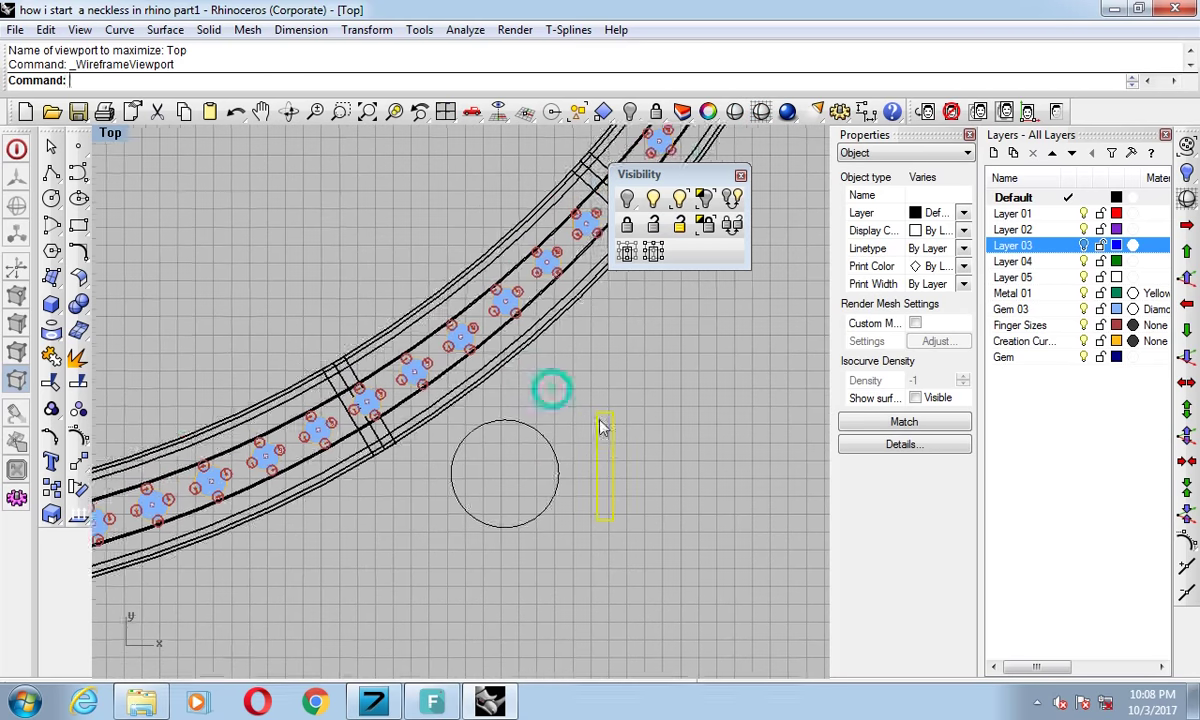
Move the stacked bars from their end onto the band joint.
{"action": "type", "text": "m"}
{"action": "key", "text": "Return"}
{"action": "scroll", "coordinate": [600, 405], "scroll_direction": "up", "scroll_amount": 2}
{"action": "left_click", "coordinate": [627, 418]}
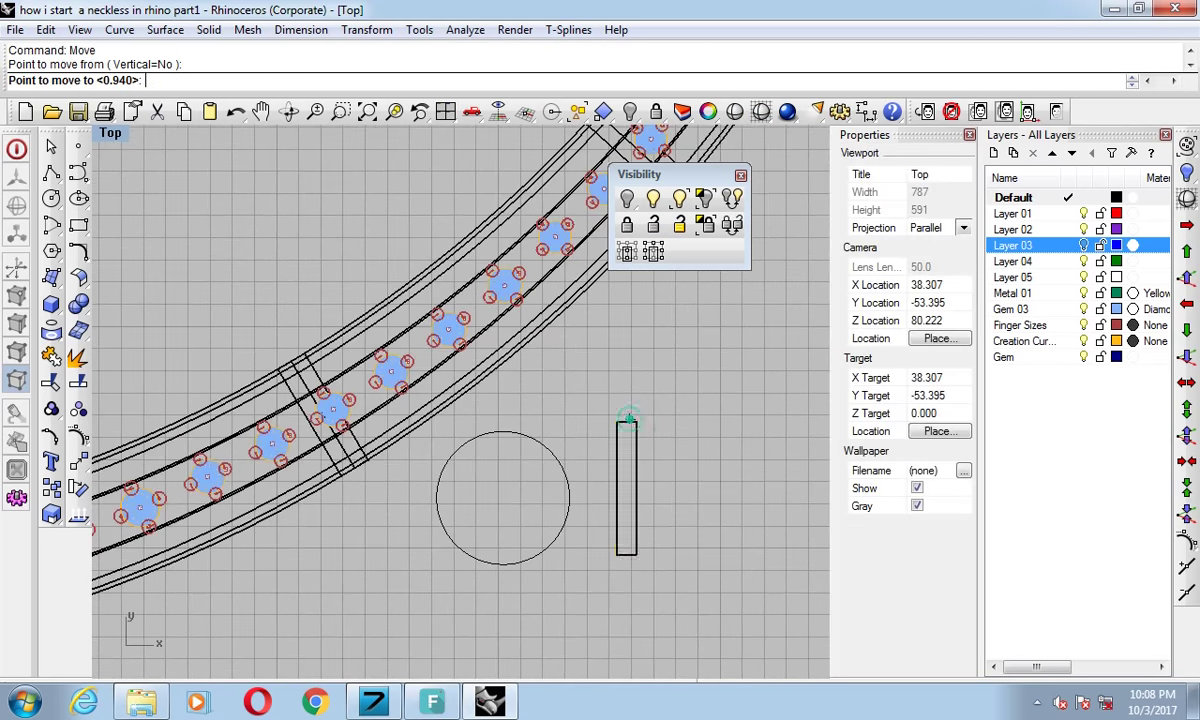
{"action": "left_click", "coordinate": [325, 372]}
{"action": "scroll", "coordinate": [335, 378], "scroll_direction": "up", "scroll_amount": 2}
{"action": "scroll", "coordinate": [360, 375], "scroll_direction": "up", "scroll_amount": 2}
Rotate the bars to align with the band.
{"action": "type", "text": "r"}
{"action": "key", "text": "Return"}
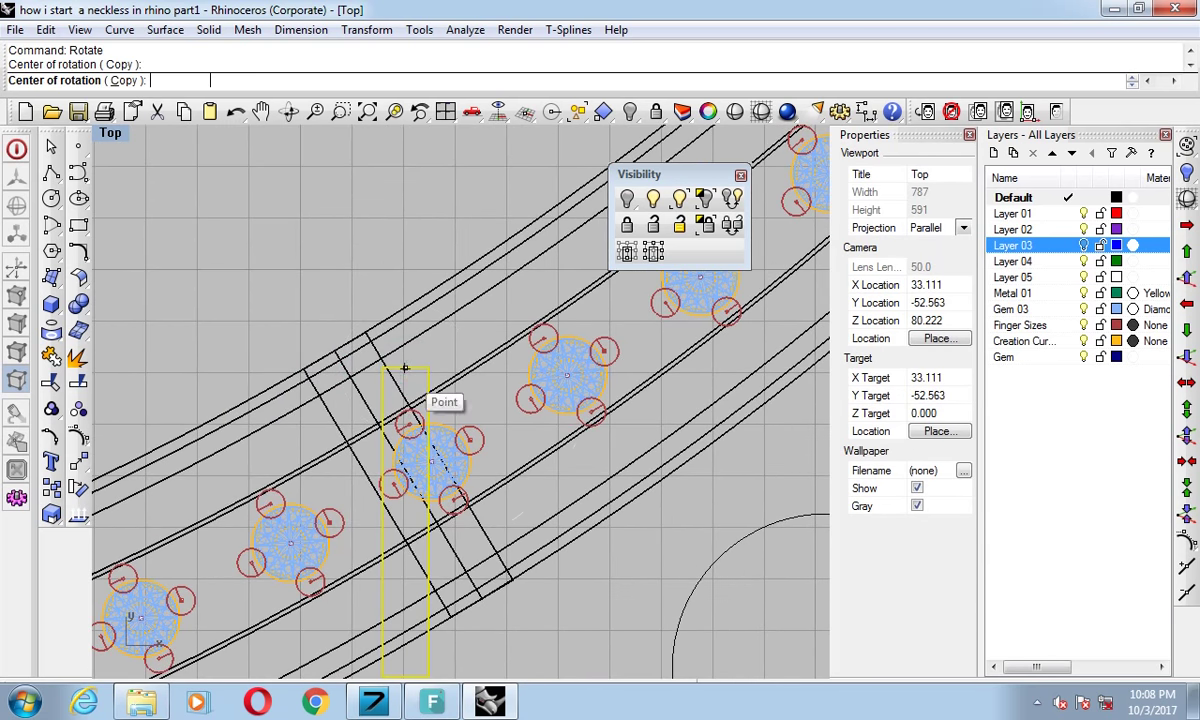
{"action": "left_click", "coordinate": [226, 460]}
{"action": "left_click", "coordinate": [383, 407]}
{"action": "scroll", "coordinate": [402, 410], "scroll_direction": "up", "scroll_amount": 3}
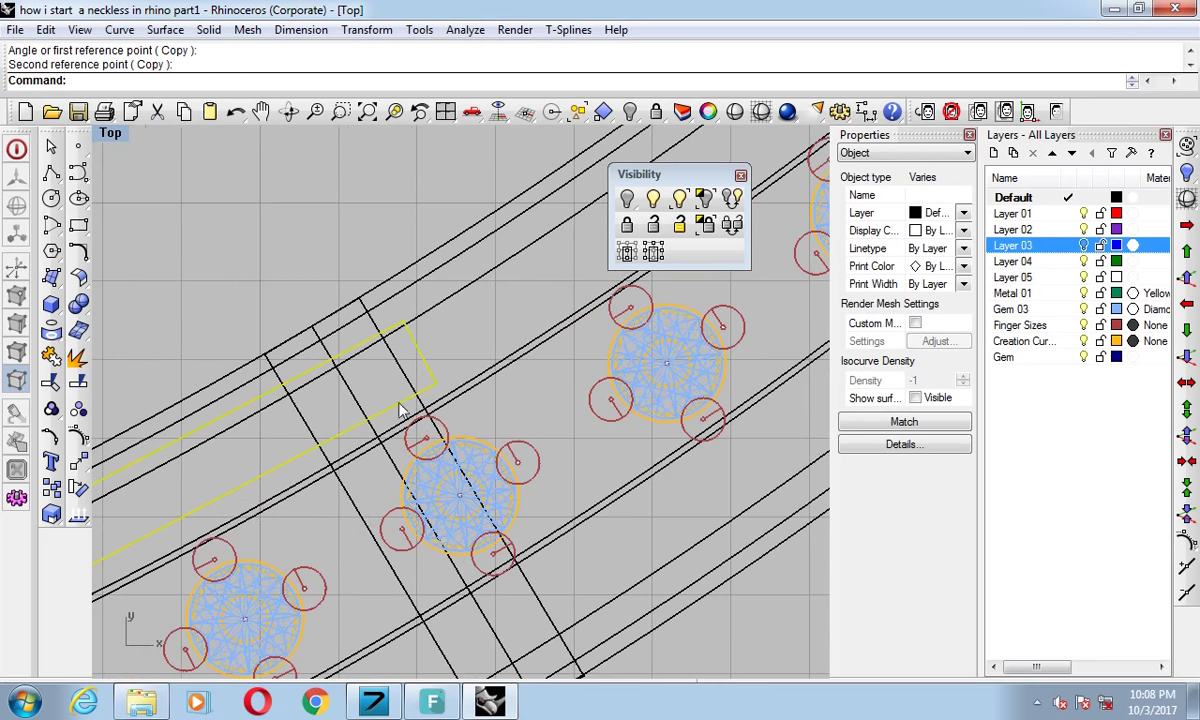
Move the bars by their corner so they sit against the band edge.
{"action": "type", "text": "m"}
{"action": "key", "text": "Return"}
{"action": "left_click", "coordinate": [408, 386]}
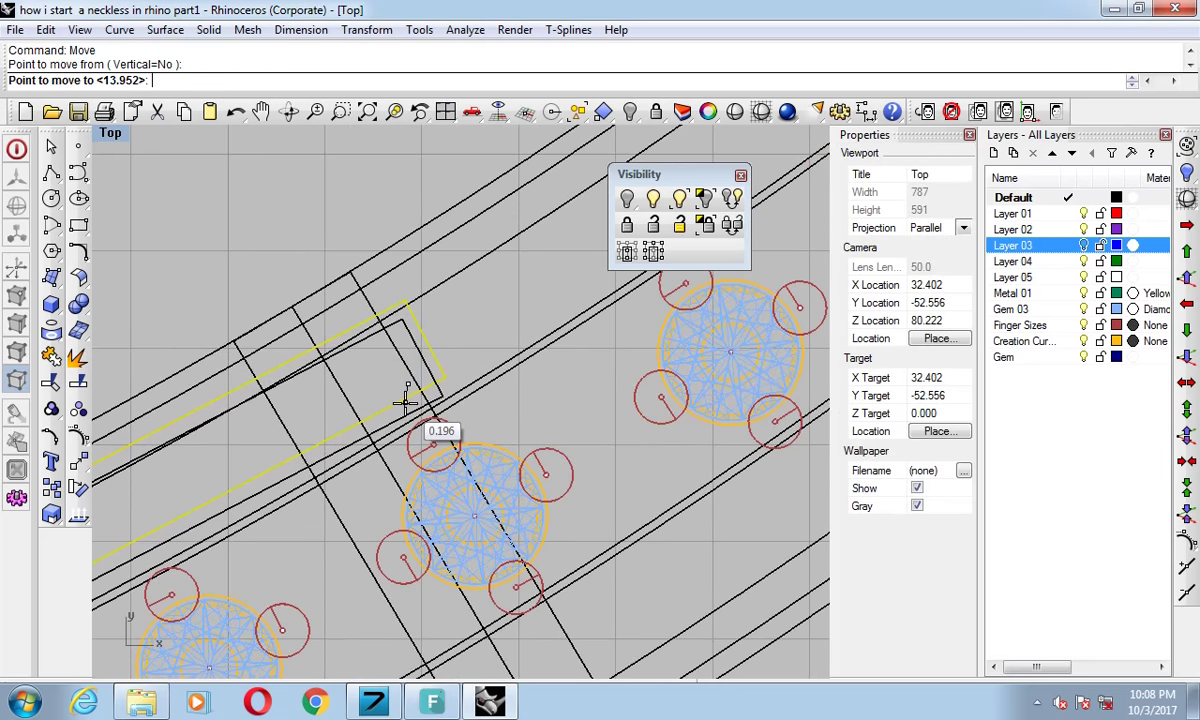
{"action": "left_click", "coordinate": [410, 405]}
Rotate the bars about their midpoint, restarting after a cancelled first attempt.
{"action": "type", "text": "r"}
{"action": "key", "text": "Return"}
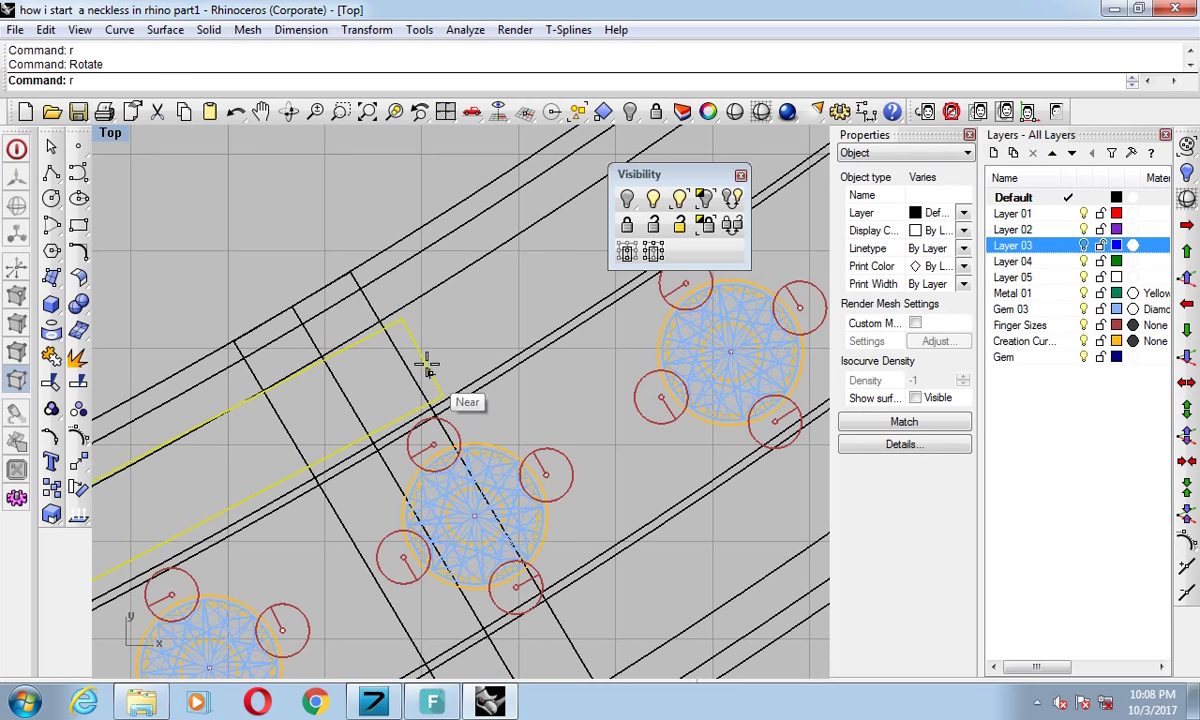
{"action": "scroll", "coordinate": [427, 360], "scroll_direction": "down", "scroll_amount": 3}
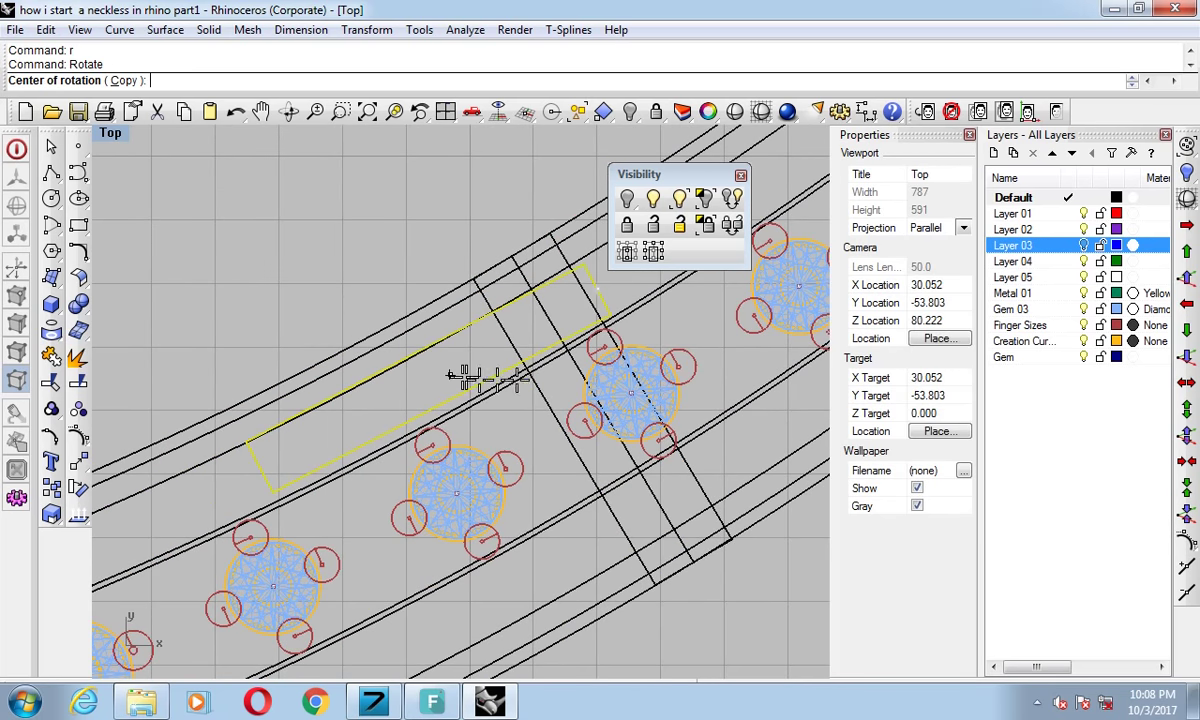
{"action": "key", "text": "Escape"}
{"action": "type", "text": "r"}
{"action": "scroll", "coordinate": [562, 322], "scroll_direction": "up", "scroll_amount": 1}
{"action": "key", "text": "Return"}
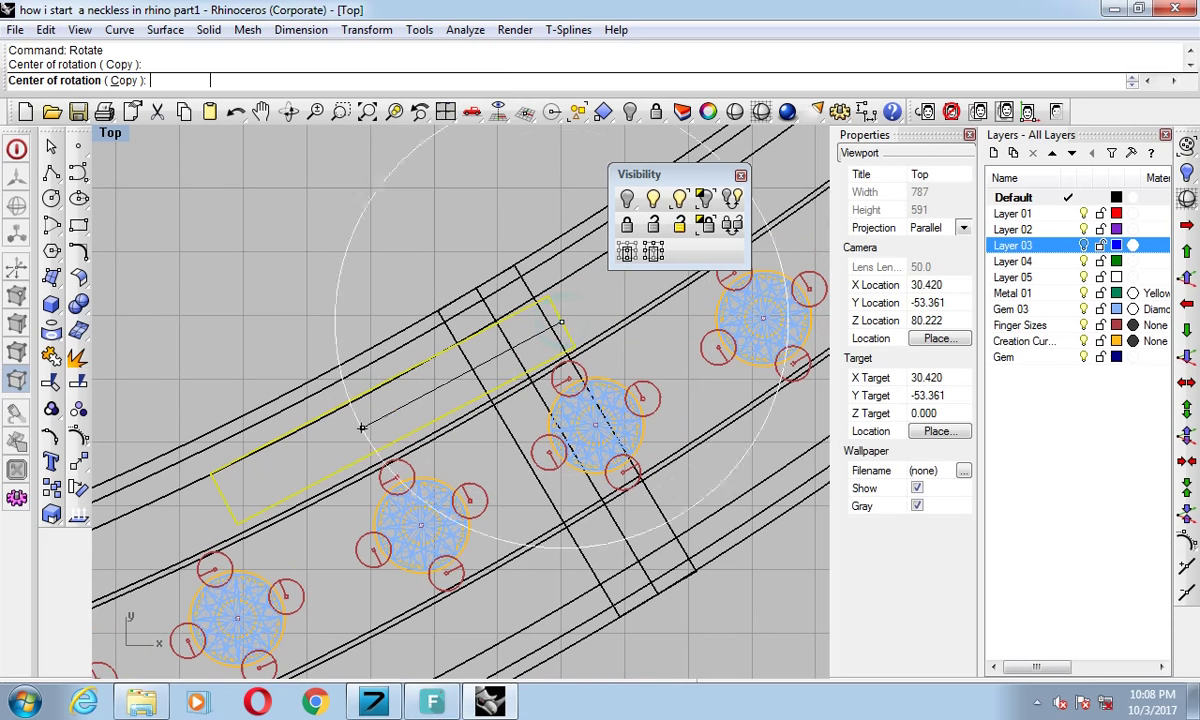
{"action": "scroll", "coordinate": [362, 428], "scroll_direction": "up", "scroll_amount": 2}
{"action": "left_click", "coordinate": [293, 455]}
{"action": "left_click", "coordinate": [293, 456]}
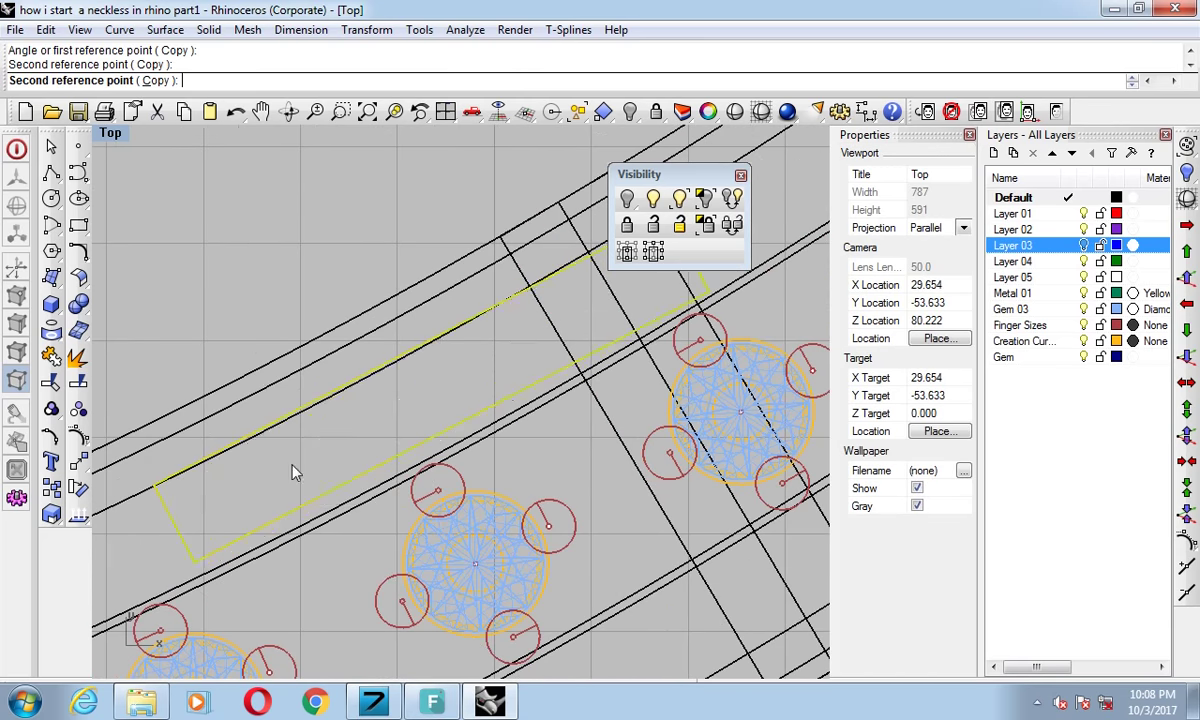
{"action": "key", "text": "Return"}
Copy the bar so the copy lies across the gem.
{"action": "scroll", "coordinate": [400, 445], "scroll_direction": "down", "scroll_amount": 3}
{"action": "scroll", "coordinate": [500, 423], "scroll_direction": "down", "scroll_amount": 1}
{"action": "key", "text": "Return"}
{"action": "left_click", "coordinate": [428, 344]}
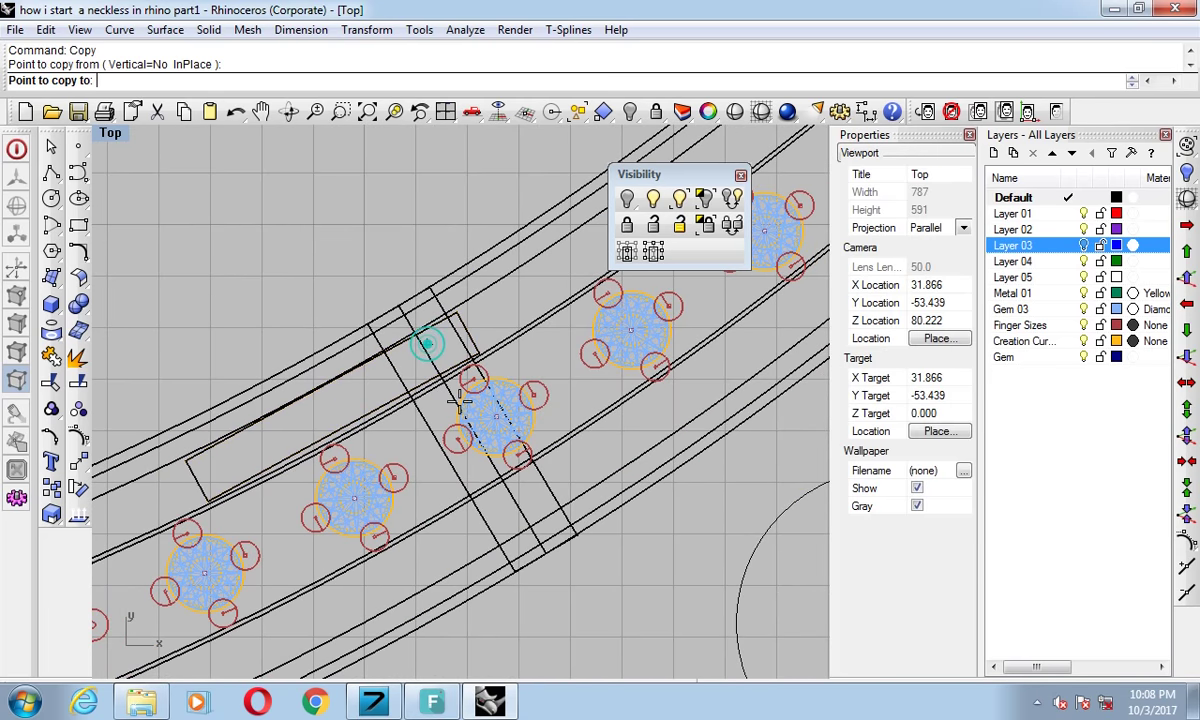
{"action": "left_click", "coordinate": [510, 484]}
{"action": "key", "text": "Return"}
Move the copied bar outline onto the band edge.
{"action": "scroll", "coordinate": [561, 480], "scroll_direction": "up", "scroll_amount": 2}
{"action": "left_click", "coordinate": [562, 490]}
{"action": "type", "text": "m"}
{"action": "key", "text": "Return"}
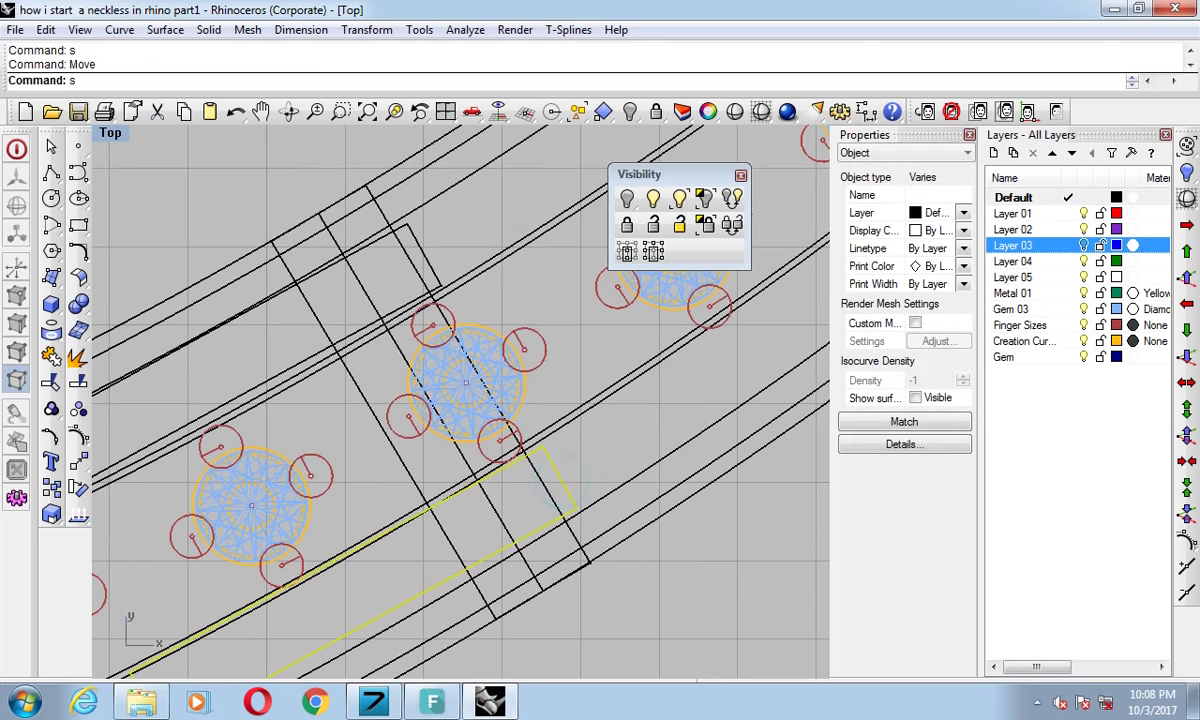
{"action": "left_click", "coordinate": [565, 488]}
{"action": "scroll", "coordinate": [566, 488], "scroll_direction": "up", "scroll_amount": 2}
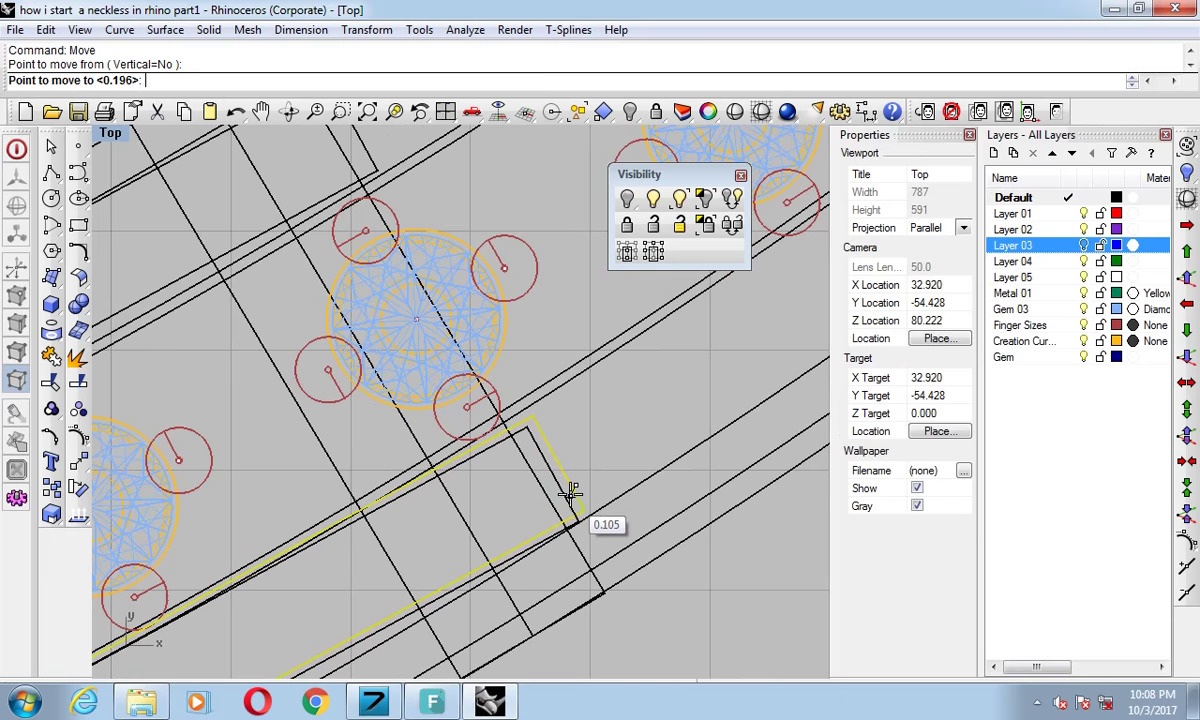
{"action": "left_click", "coordinate": [570, 490]}
{"action": "scroll", "coordinate": [570, 490], "scroll_direction": "down", "scroll_amount": 2}
Rotate the copied bar parallel to the band.
{"action": "type", "text": "r"}
{"action": "key", "text": "Return"}
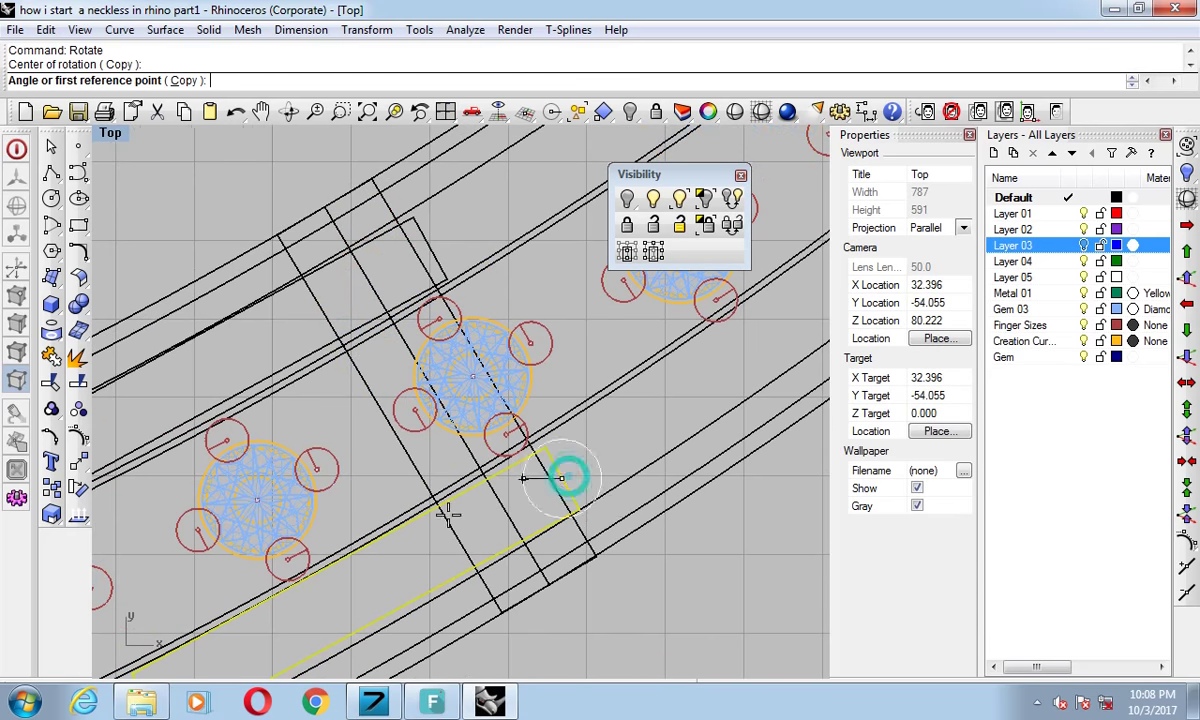
{"action": "scroll", "coordinate": [470, 480], "scroll_direction": "down", "scroll_amount": 2}
{"action": "scroll", "coordinate": [465, 470], "scroll_direction": "up", "scroll_amount": 2}
{"action": "left_click", "coordinate": [460, 467]}
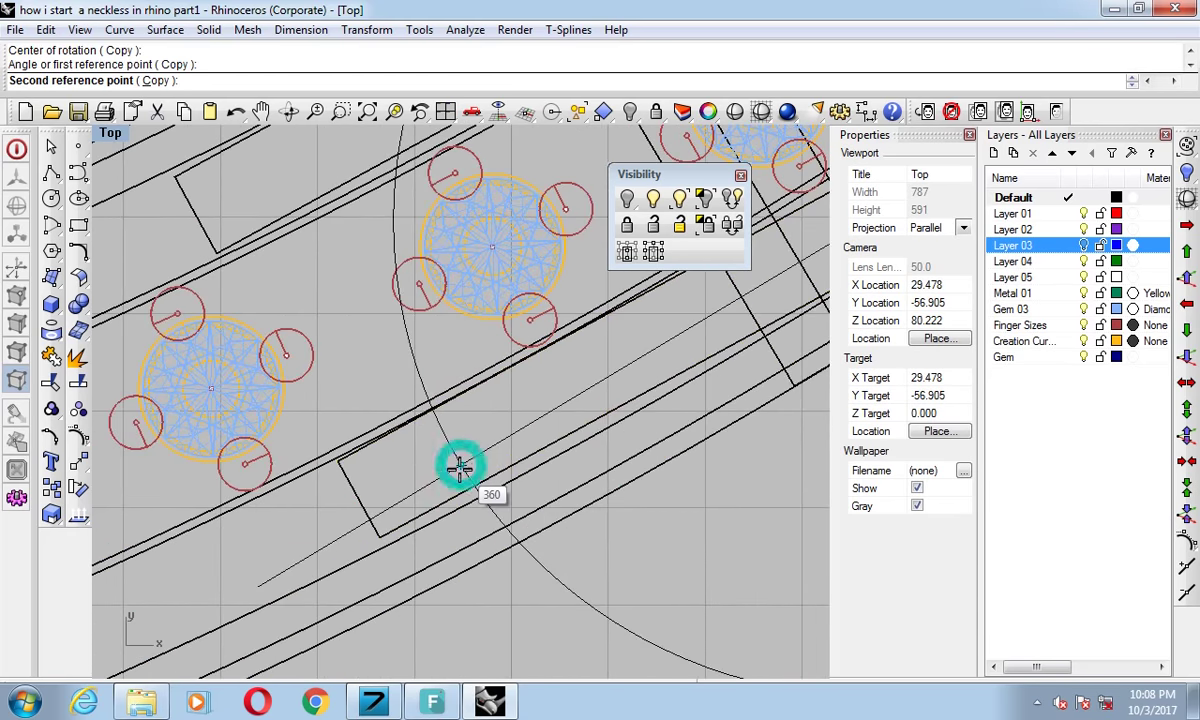
{"action": "left_click", "coordinate": [458, 470]}
{"action": "key", "text": "Return"}
{"action": "scroll", "coordinate": [455, 470], "scroll_direction": "down", "scroll_amount": 2}
{"action": "scroll", "coordinate": [455, 408], "scroll_direction": "up", "scroll_amount": 2}
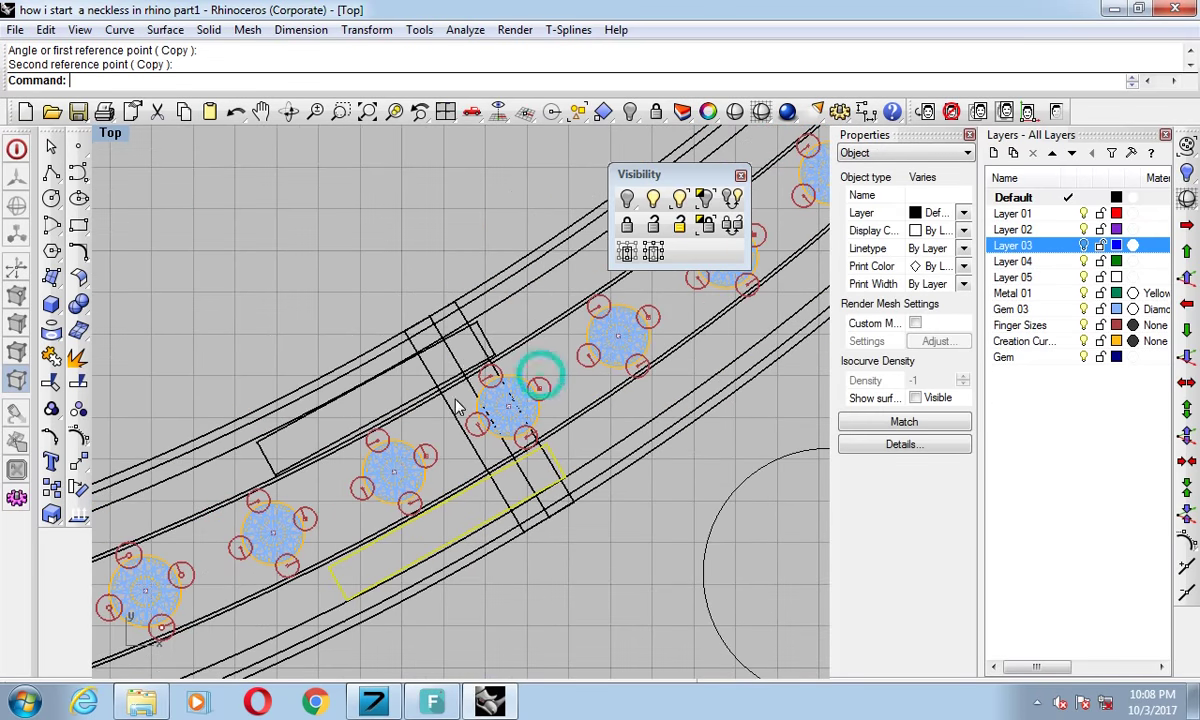
Place a rotated copy of the bar at the next band joint.
{"action": "left_click", "coordinate": [478, 336]}
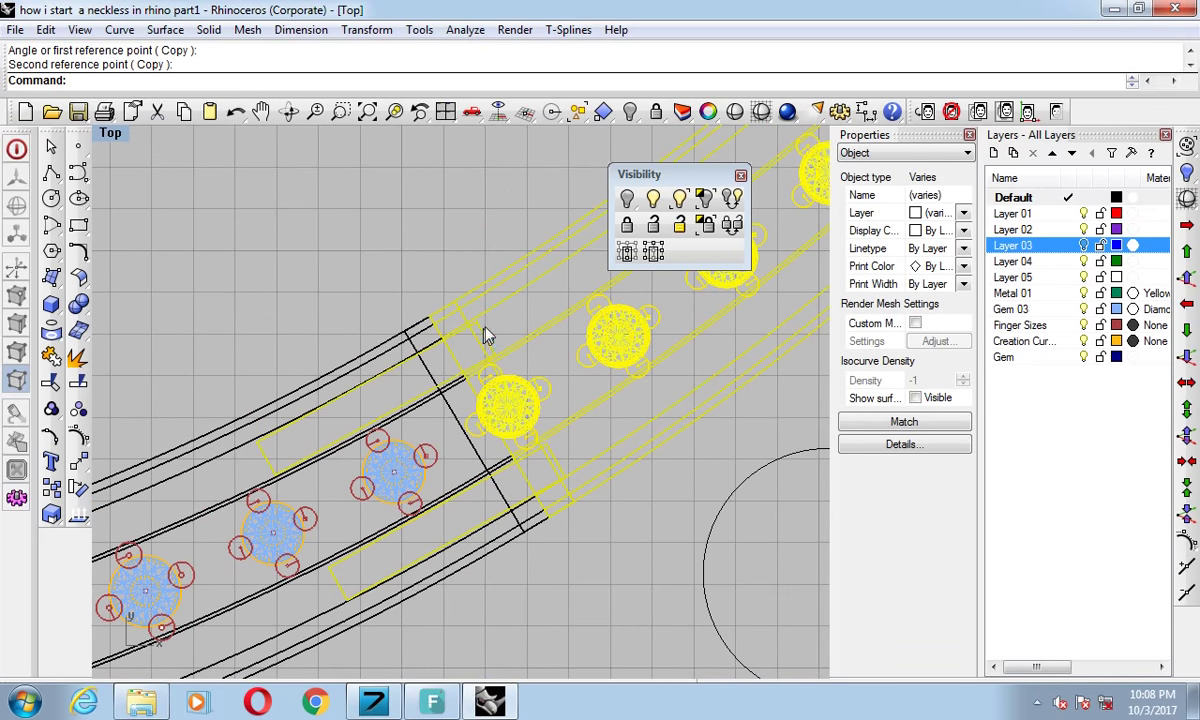
{"action": "left_click", "coordinate": [496, 281]}
{"action": "right_click_drag", "start_coordinate": [470, 340], "coordinate": [507, 300]}
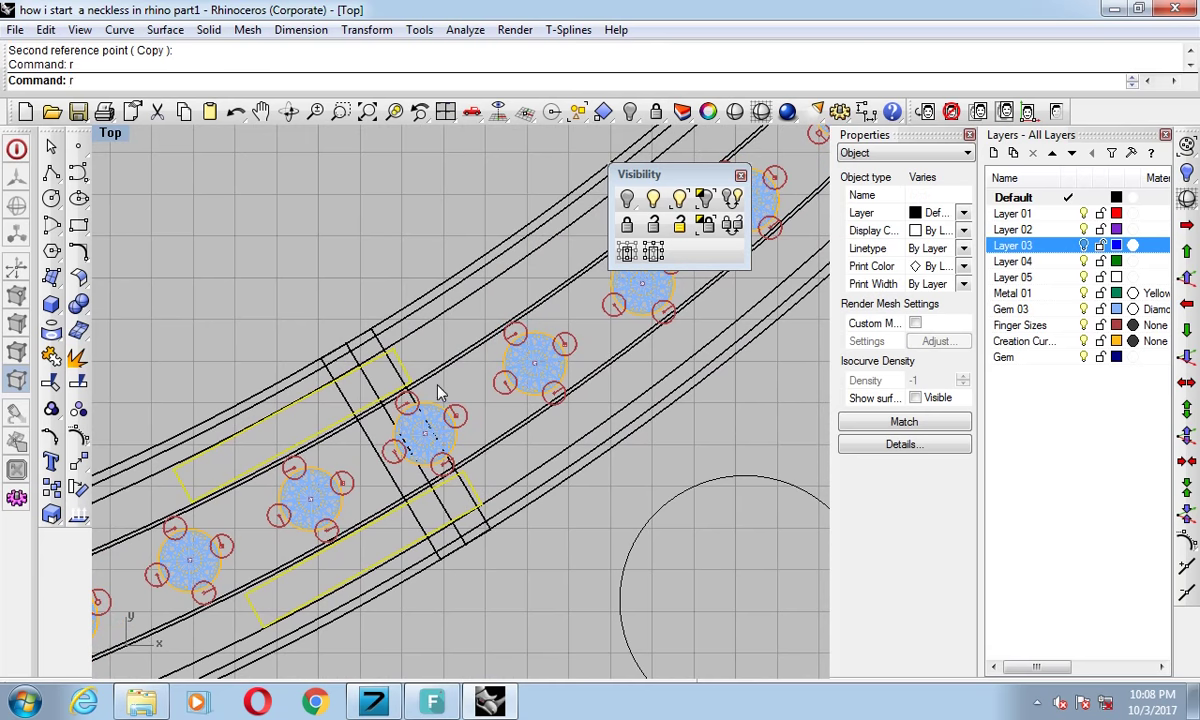
{"action": "key", "text": "Return"}
{"action": "type", "text": "c"}
{"action": "key", "text": "Return"}
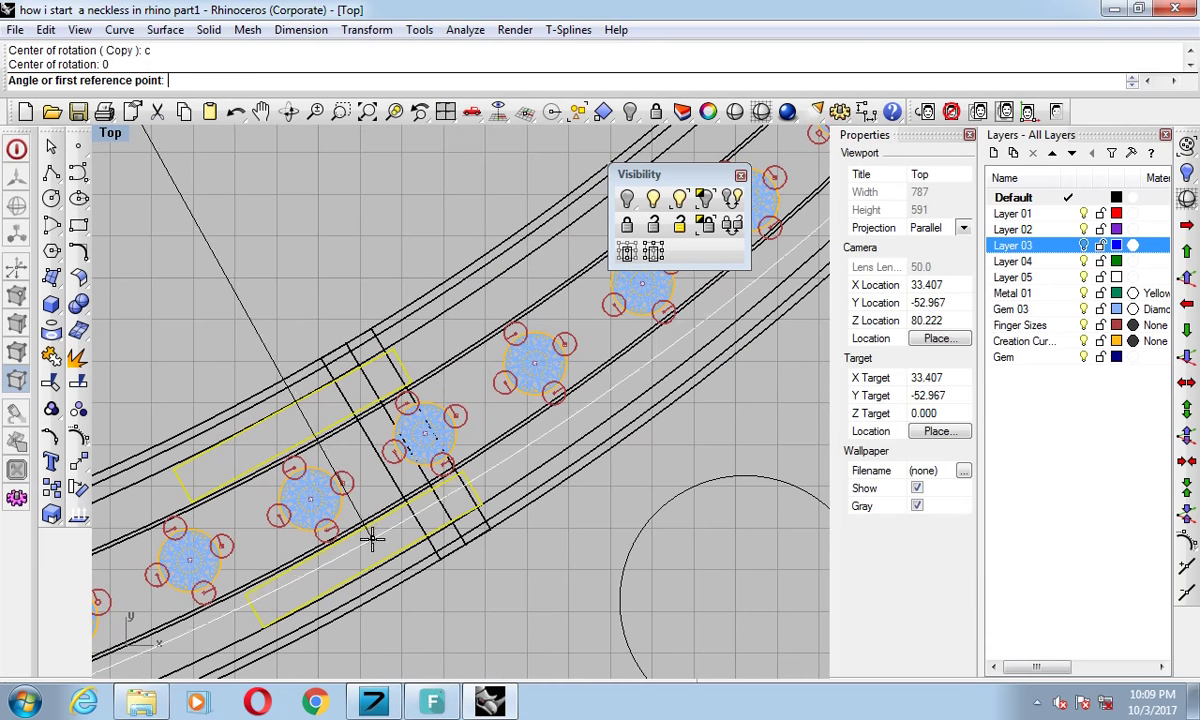
{"action": "left_click", "coordinate": [371, 537]}
{"action": "right_click_drag", "start_coordinate": [449, 521], "coordinate": [440, 458]}
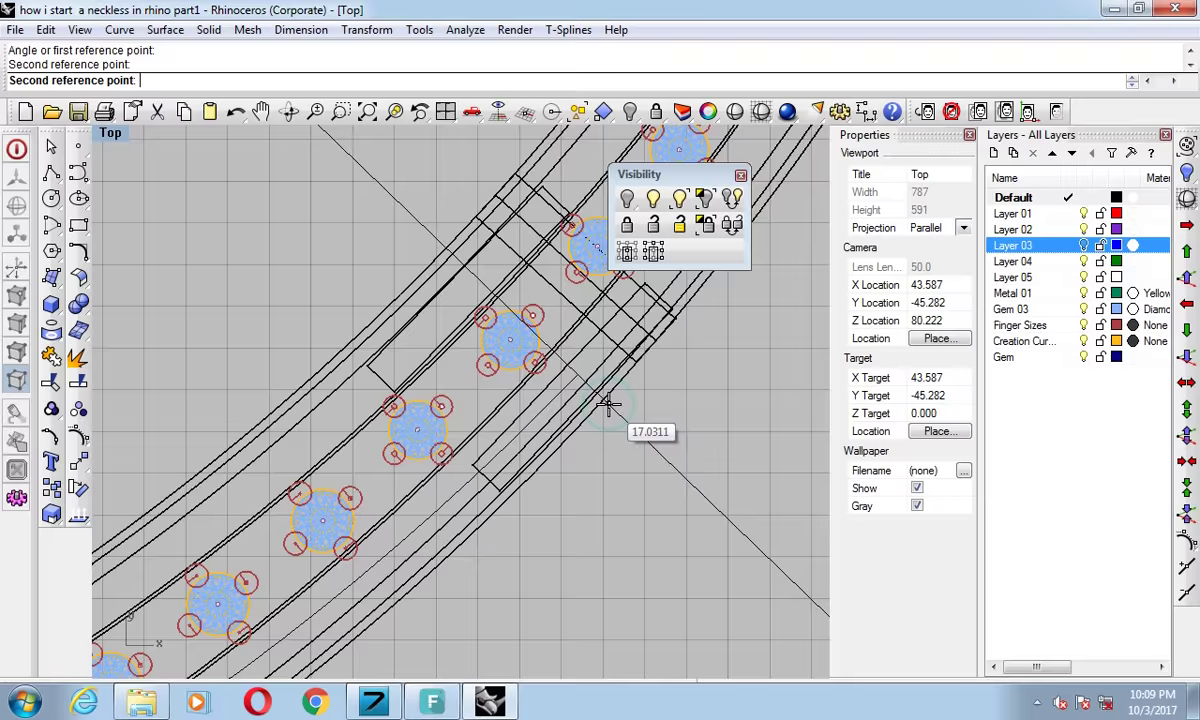
{"action": "left_click", "coordinate": [607, 403]}
{"action": "scroll", "coordinate": [607, 403], "scroll_direction": "up", "scroll_amount": 2}
{"action": "scroll", "coordinate": [590, 400], "scroll_direction": "up", "scroll_amount": 2}
{"action": "scroll", "coordinate": [567, 395], "scroll_direction": "up", "scroll_amount": 2}
{"action": "scroll", "coordinate": [567, 395], "scroll_direction": "up", "scroll_amount": 2}
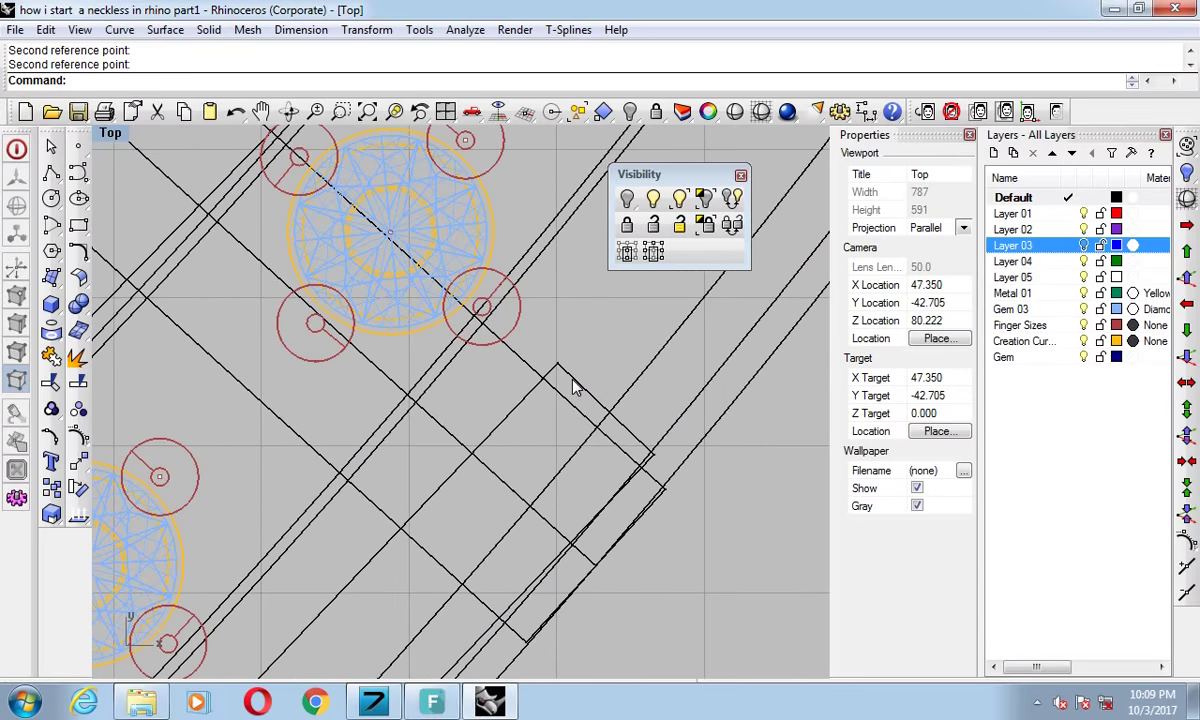
Move and rotate the joint's bar outline against the band edge, then nudge it into place.
{"action": "left_click", "coordinate": [570, 378]}
{"action": "key", "text": "Return"}
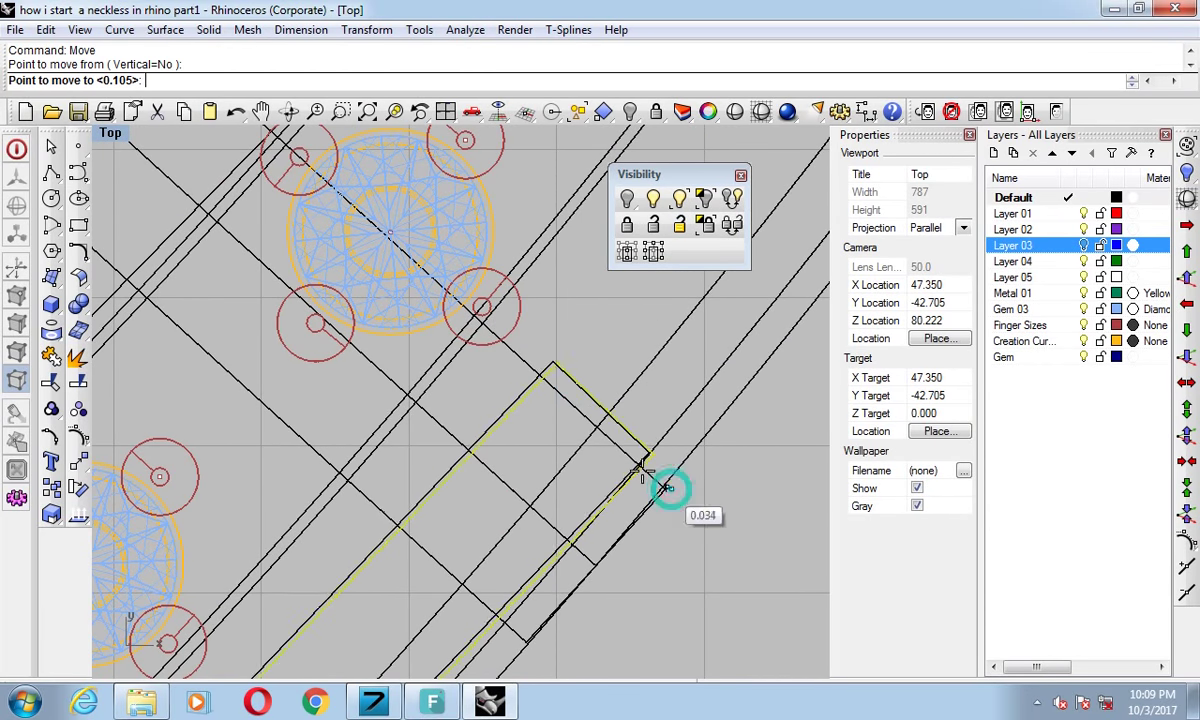
{"action": "left_click", "coordinate": [616, 454]}
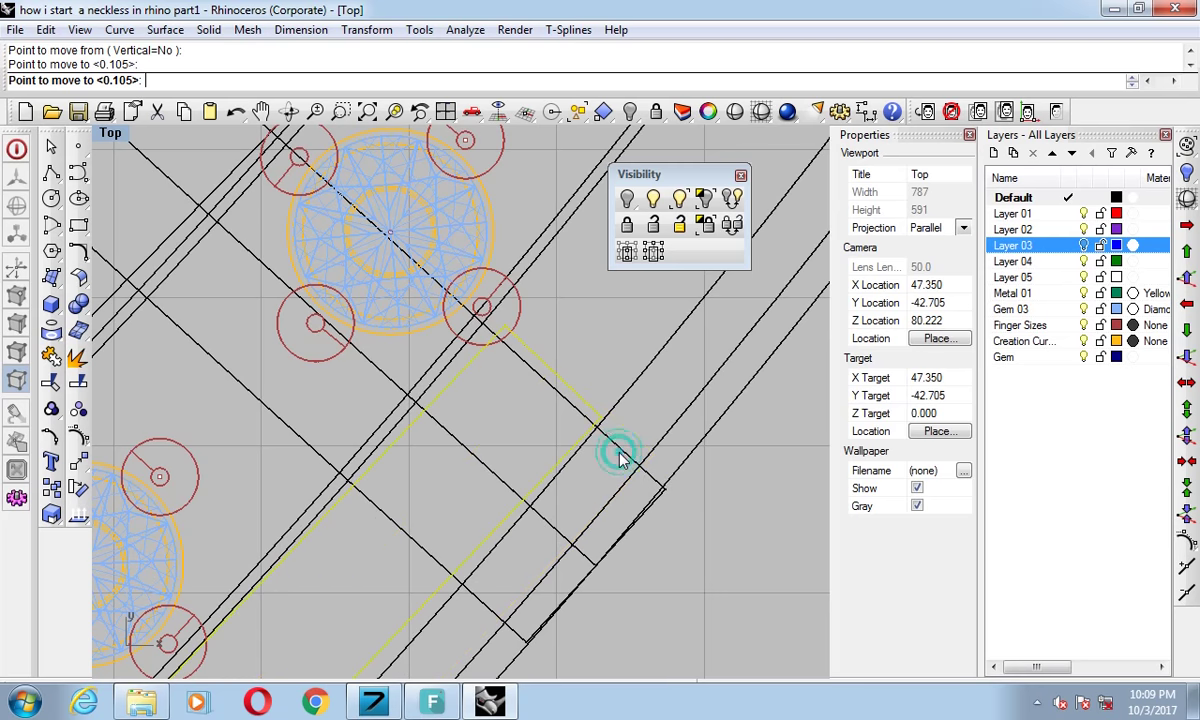
{"action": "type", "text": "r"}
{"action": "key", "text": "Return"}
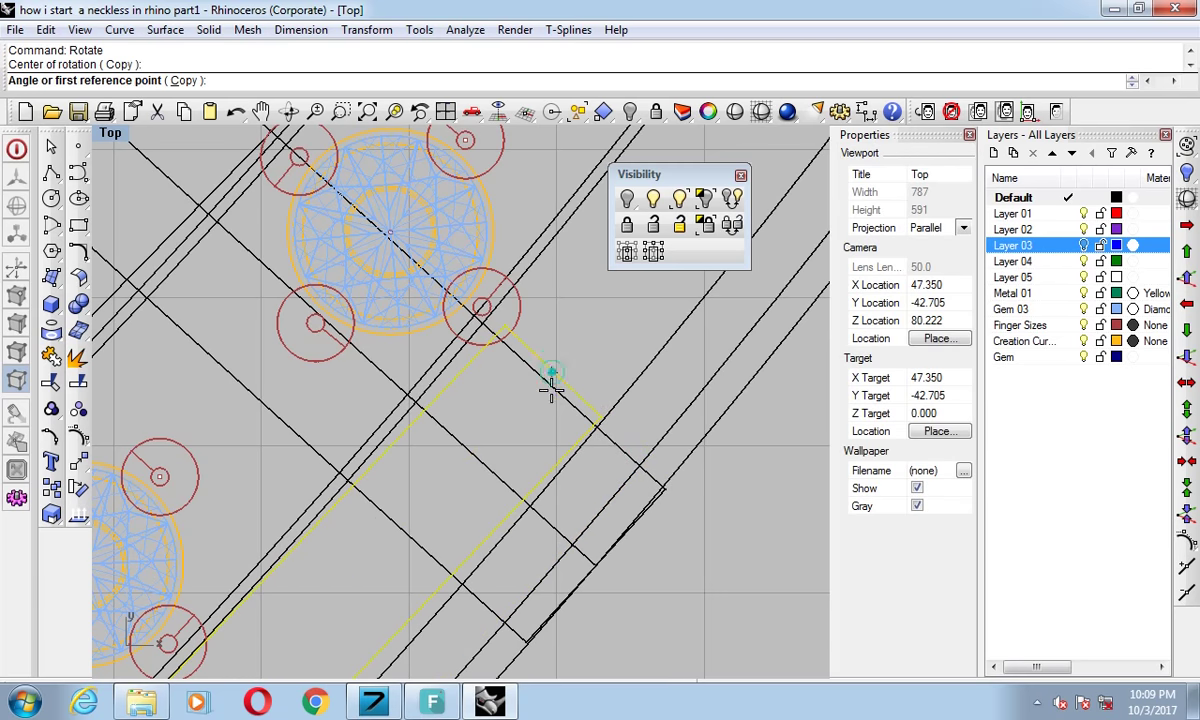
{"action": "left_click", "coordinate": [551, 390]}
{"action": "scroll", "coordinate": [472, 496], "scroll_direction": "down", "scroll_amount": 2}
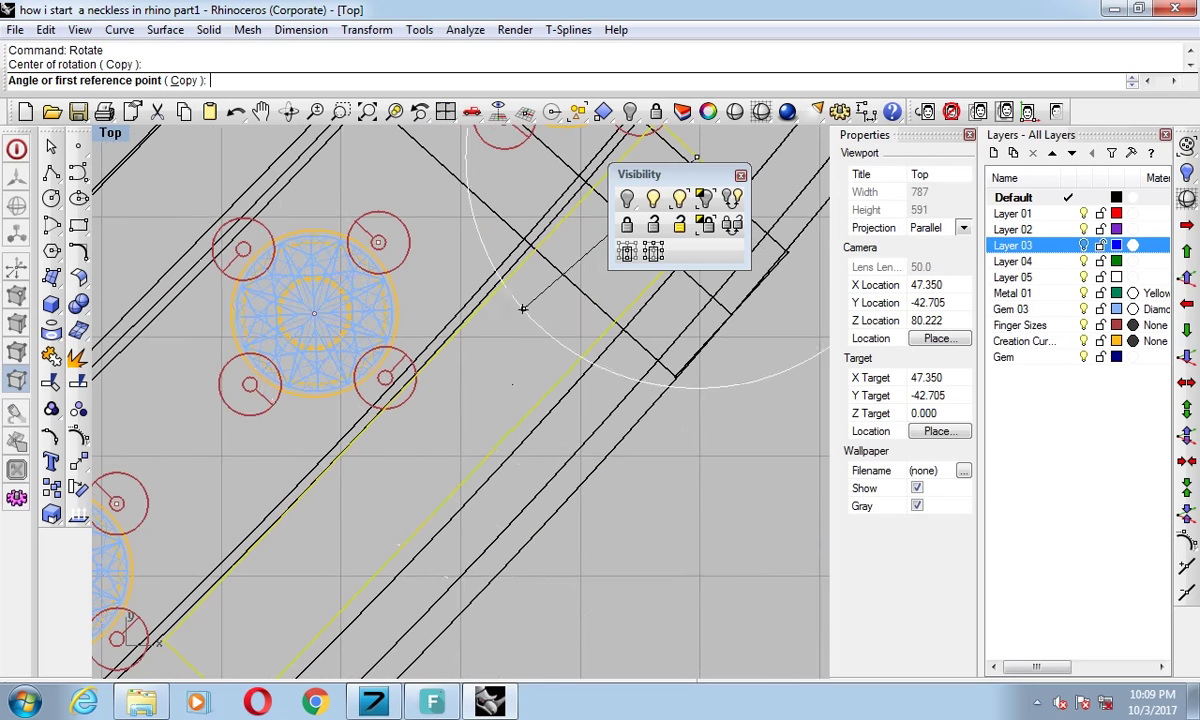
{"action": "left_click", "coordinate": [375, 531]}
{"action": "right_click_drag", "start_coordinate": [434, 493], "coordinate": [480, 312]}
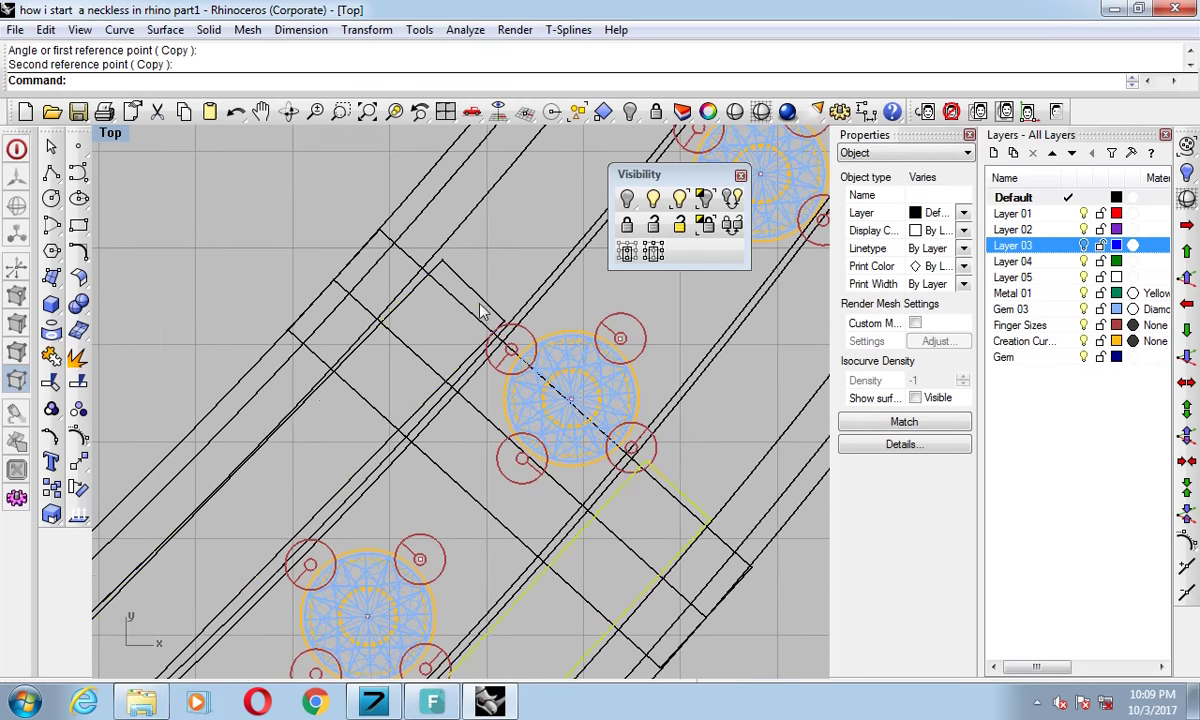
{"action": "left_click_drag", "start_coordinate": [470, 338], "coordinate": [463, 327]}
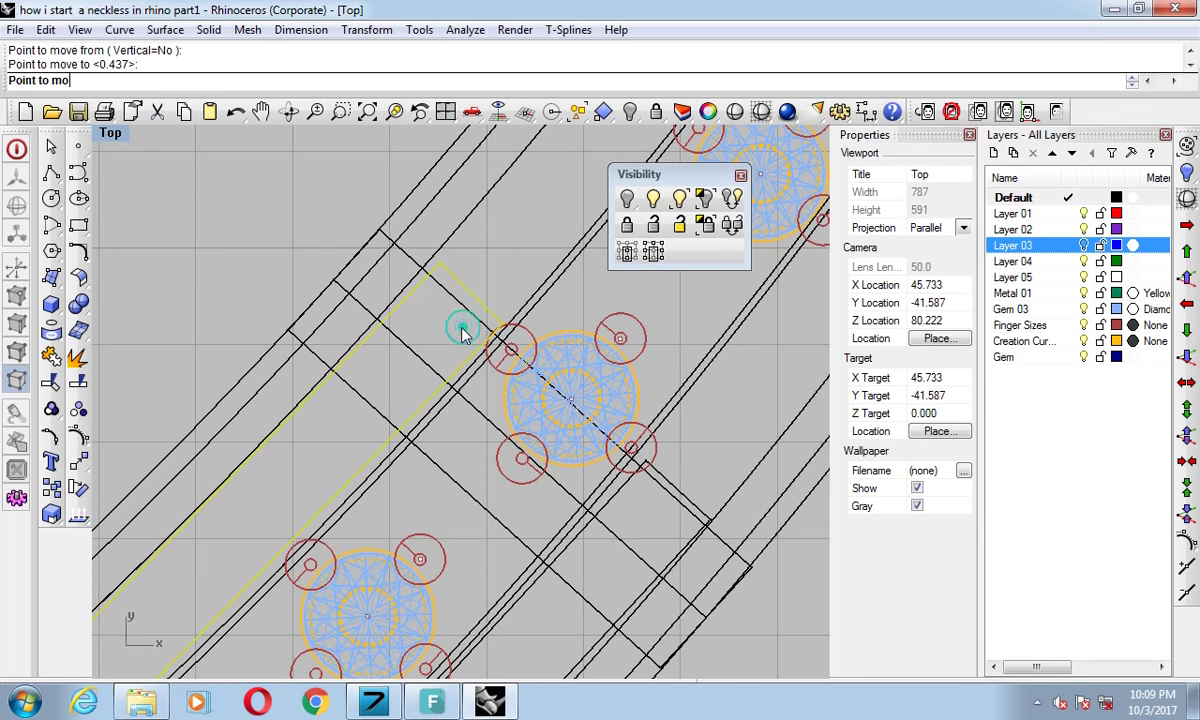
{"action": "scroll", "coordinate": [463, 460], "scroll_direction": "down", "scroll_amount": 4}
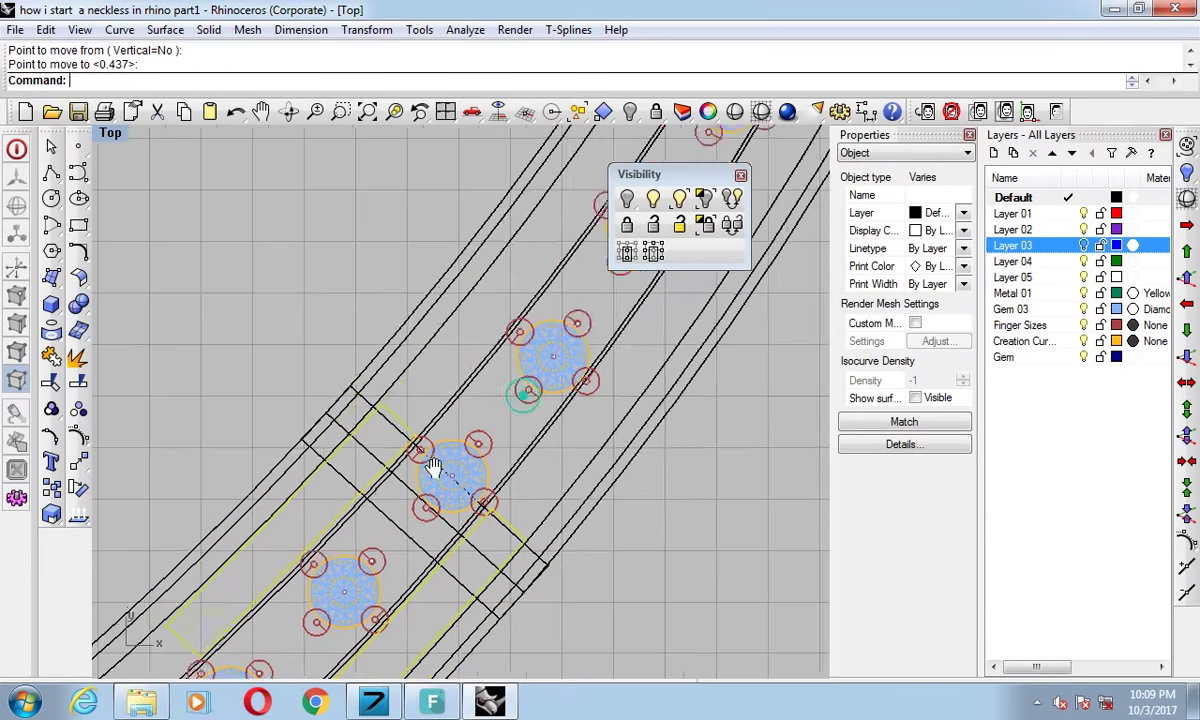
Rotate the connector rectangles about centre 0 to follow the band's curve.
{"action": "type", "text": "rotate"}
{"action": "key", "text": "Return"}
{"action": "type", "text": "c"}
{"action": "key", "text": "Return"}
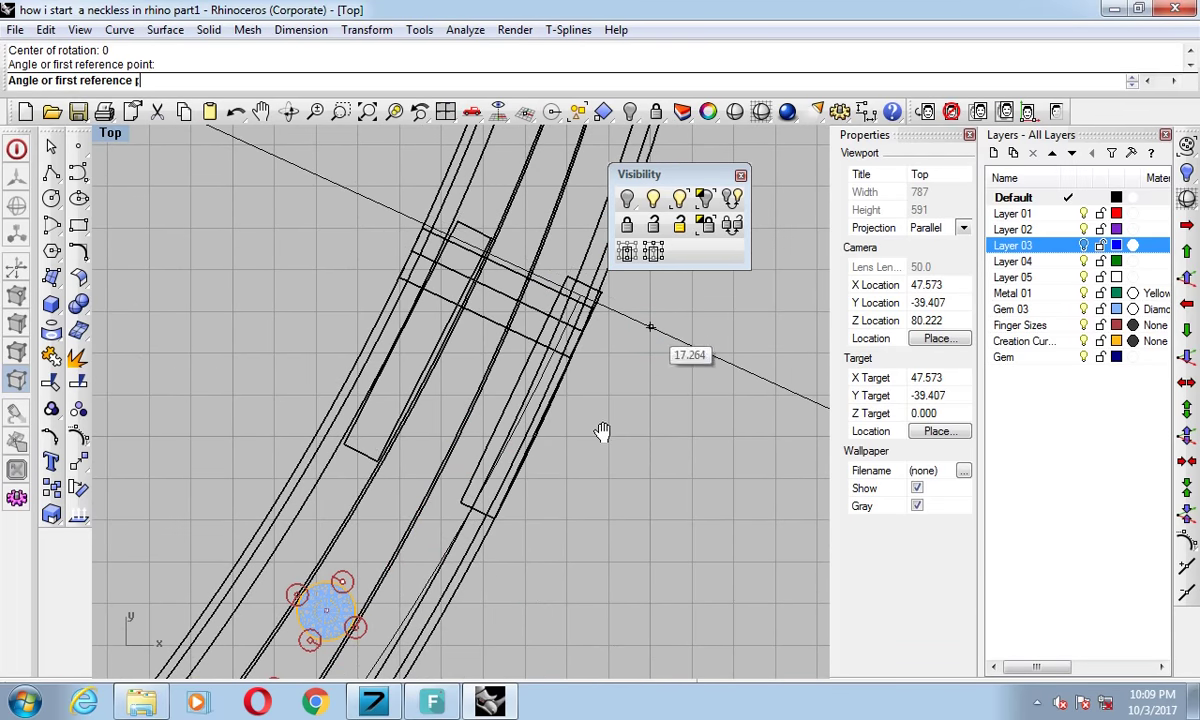
{"action": "left_click", "coordinate": [588, 462]}
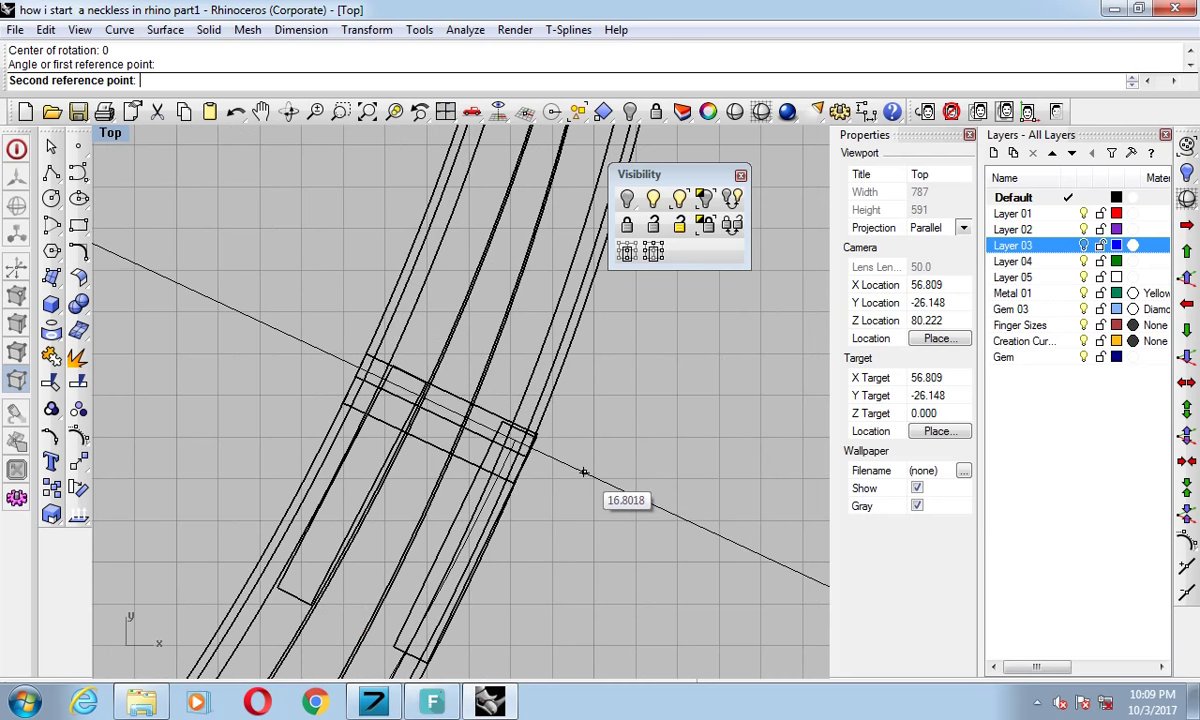
{"action": "left_click", "coordinate": [585, 465]}
{"action": "scroll", "coordinate": [520, 410], "scroll_direction": "up", "scroll_amount": 3}
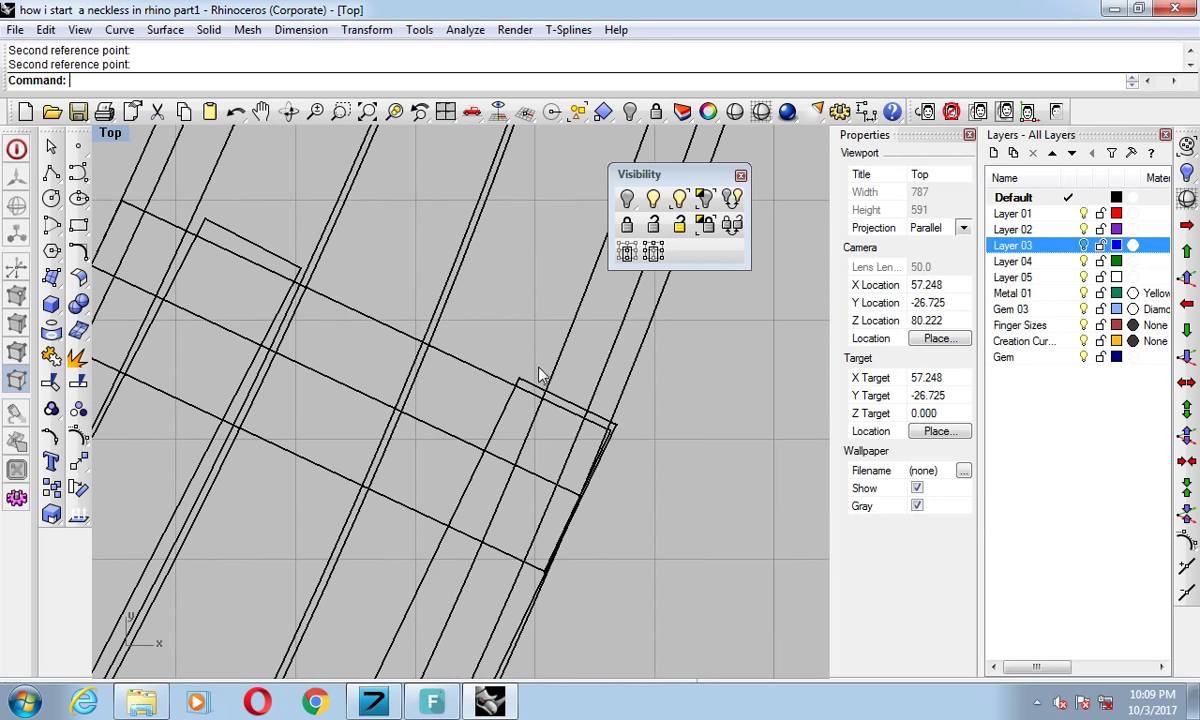
Move the bar rectangle outline to its new position on the band.
{"action": "left_click", "coordinate": [535, 390]}
{"action": "key", "text": "Return"}
{"action": "left_click", "coordinate": [679, 515]}
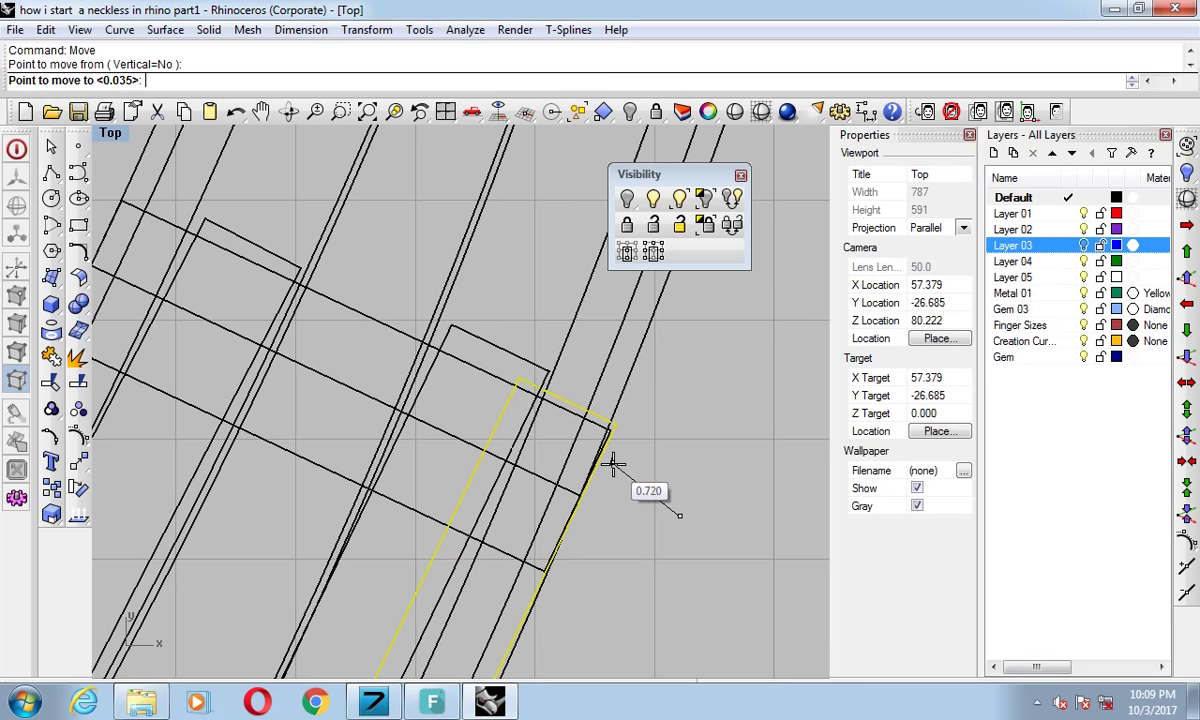
{"action": "left_click", "coordinate": [613, 465]}
{"action": "scroll", "coordinate": [497, 416], "scroll_direction": "down", "scroll_amount": 1}
Rotate-copy the rectangle to place a second bar beside the first.
{"action": "type", "text": "r"}
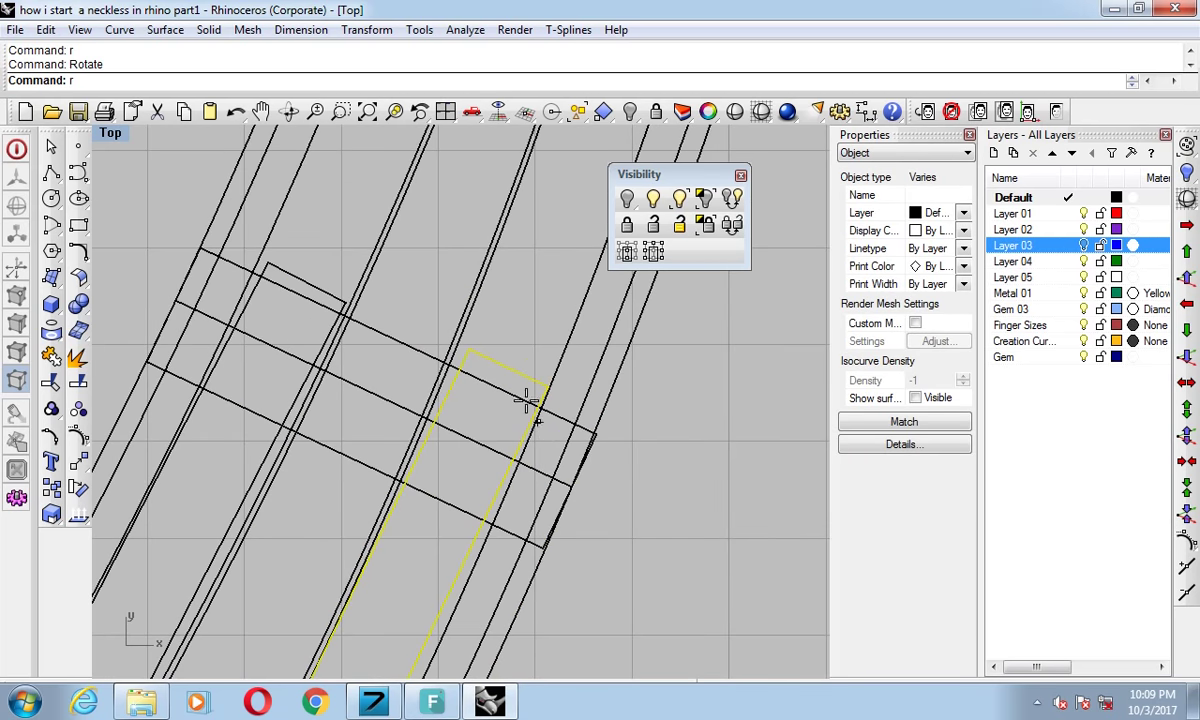
{"action": "key", "text": "Return"}
{"action": "left_click", "coordinate": [509, 370]}
{"action": "mouse_move", "coordinate": [396, 571]}
{"action": "right_mouse_down"}
{"action": "mouse_move", "coordinate": [418, 340]}
{"action": "mouse_move", "coordinate": [396, 544]}
{"action": "right_mouse_up"}
{"action": "left_click", "coordinate": [381, 582]}
{"action": "left_click", "coordinate": [388, 598]}
{"action": "key", "text": "Return"}
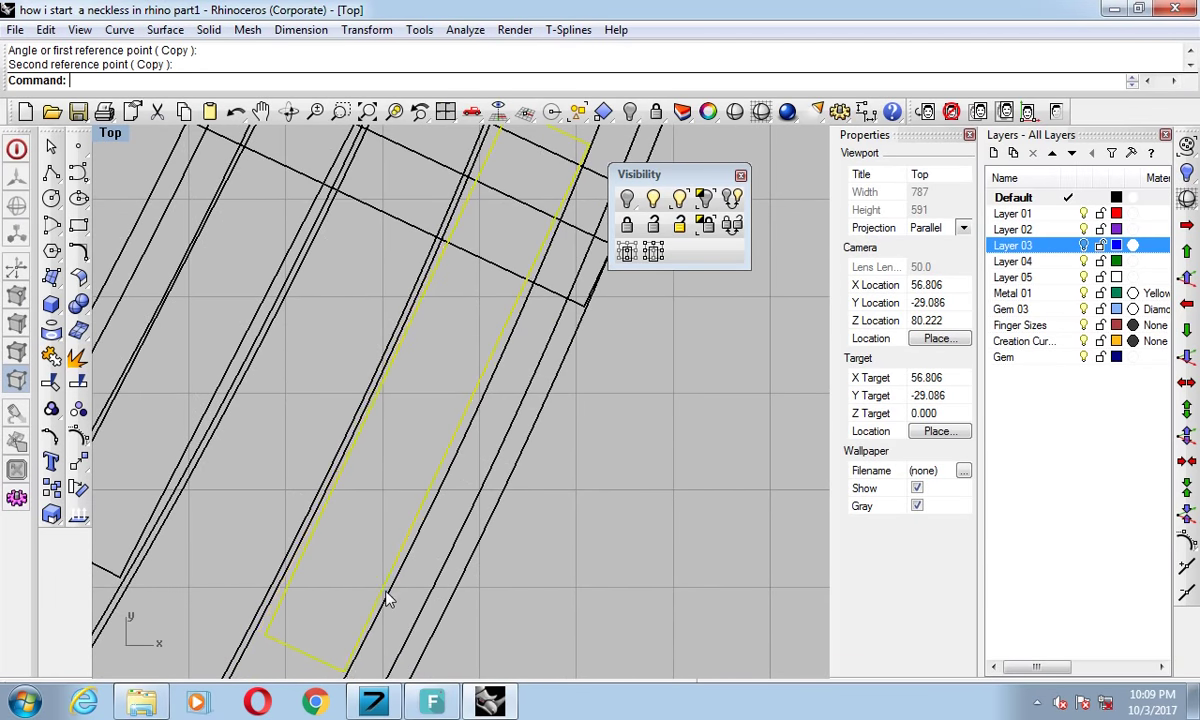
{"action": "right_click_drag", "start_coordinate": [388, 598], "coordinate": [395, 298]}
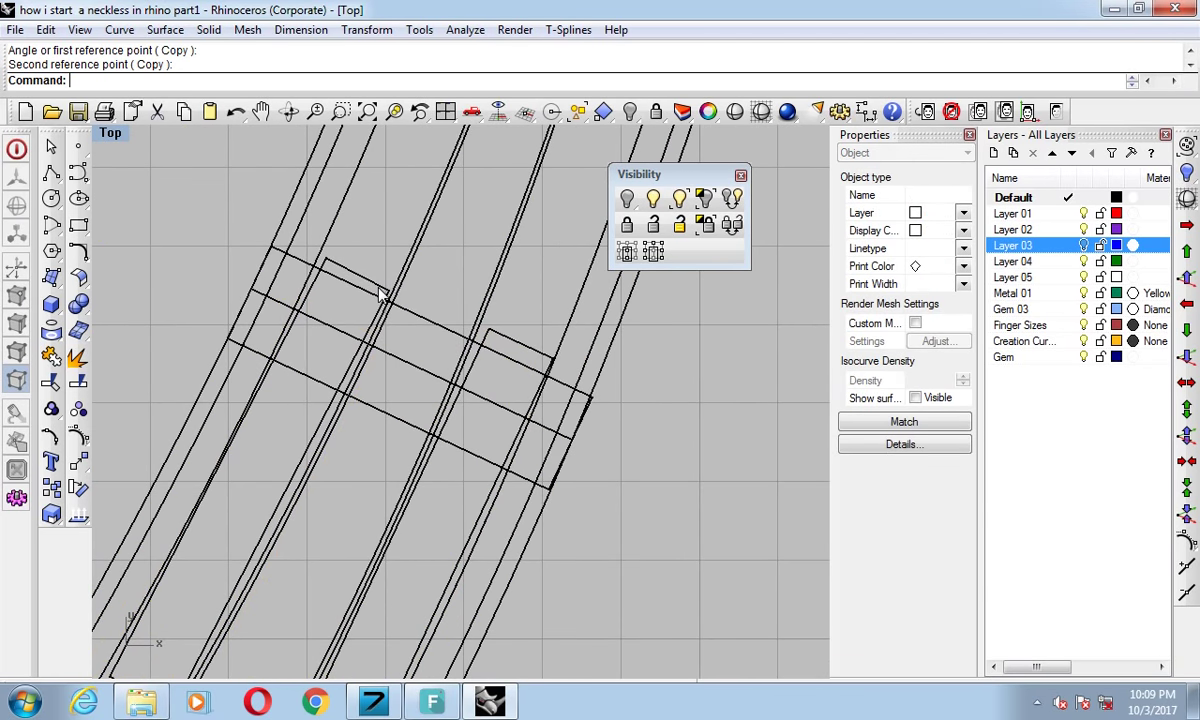
Select the left bar rectangle and shift the view to show more band.
{"action": "left_click", "coordinate": [379, 290]}
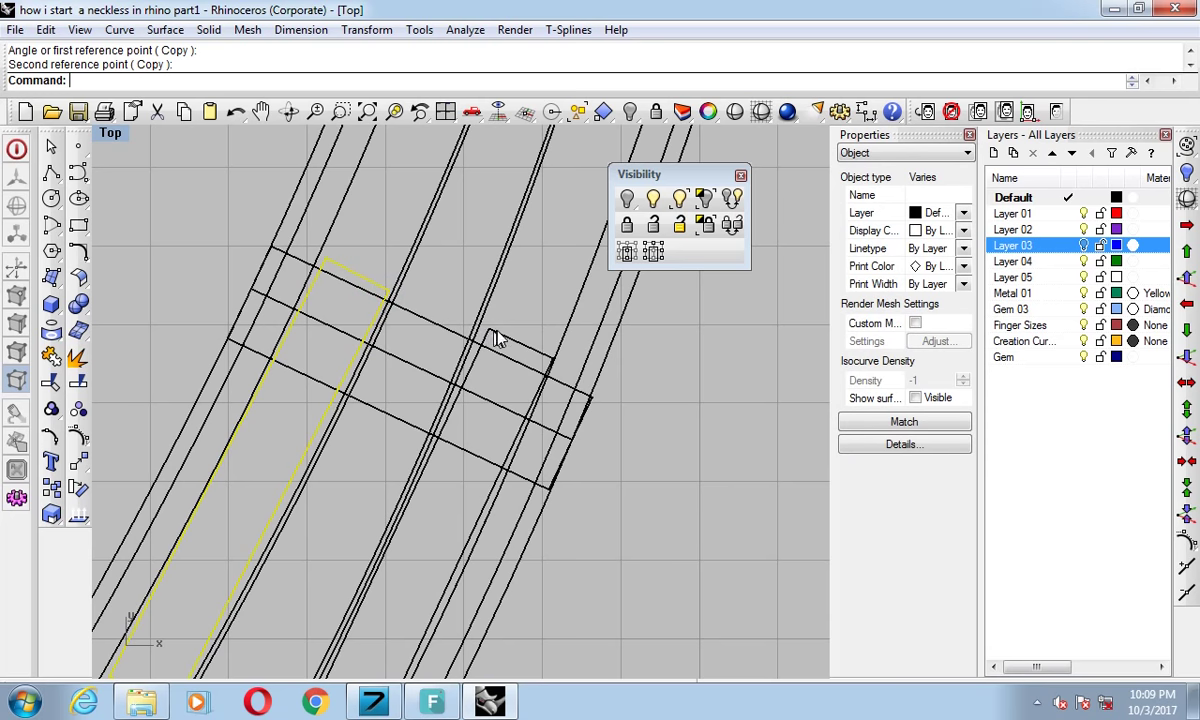
{"action": "scroll", "coordinate": [383, 401], "scroll_direction": "down", "scroll_amount": 3}
{"action": "scroll", "coordinate": [449, 368], "scroll_direction": "down", "scroll_amount": 2}
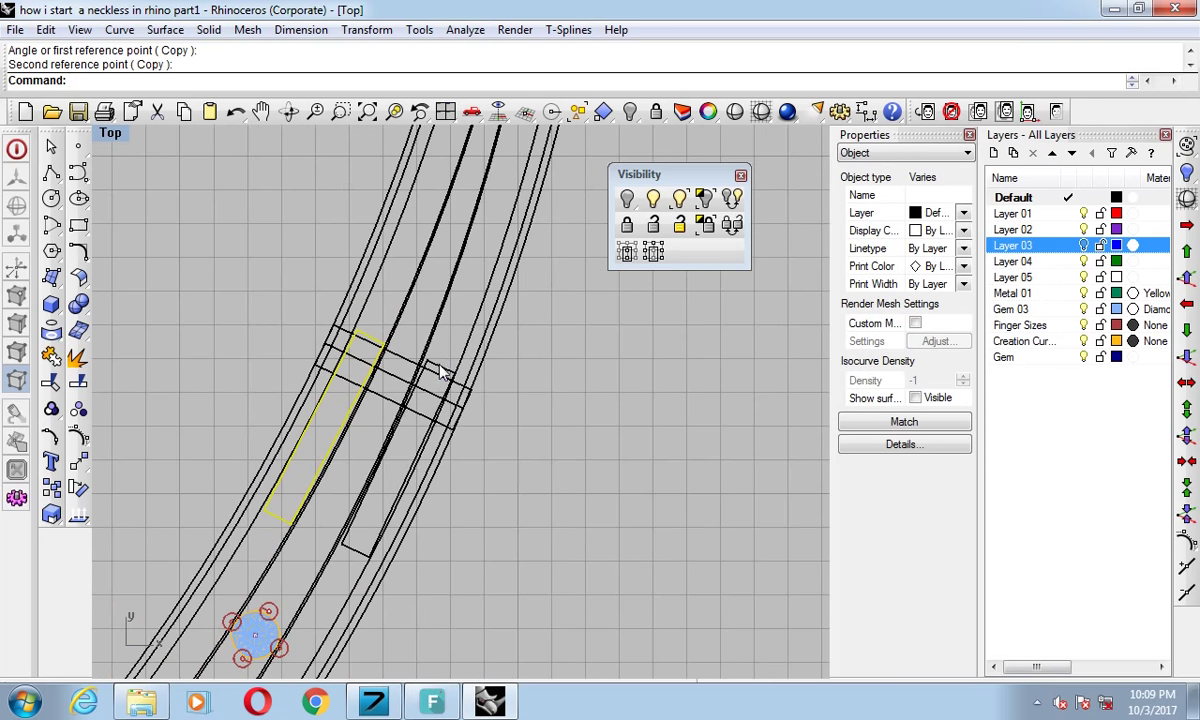
{"action": "scroll", "coordinate": [443, 385], "scroll_direction": "down", "scroll_amount": 2}
{"action": "right_click_drag", "start_coordinate": [443, 385], "coordinate": [420, 465]}
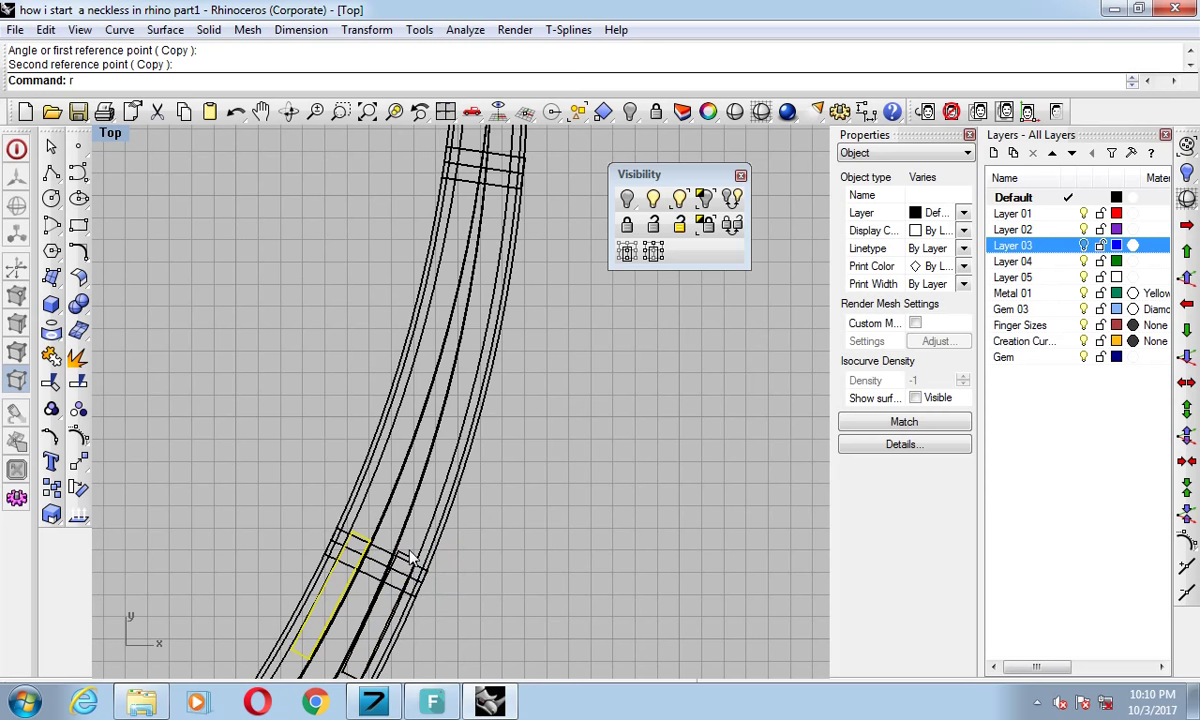
Rotate the next link about the origin to follow the necklace curve.
{"action": "type", "text": "otate"}
{"action": "key", "text": "Return"}
{"action": "type", "text": "c"}
{"action": "key", "text": "Return"}
{"action": "key", "text": "Return"}
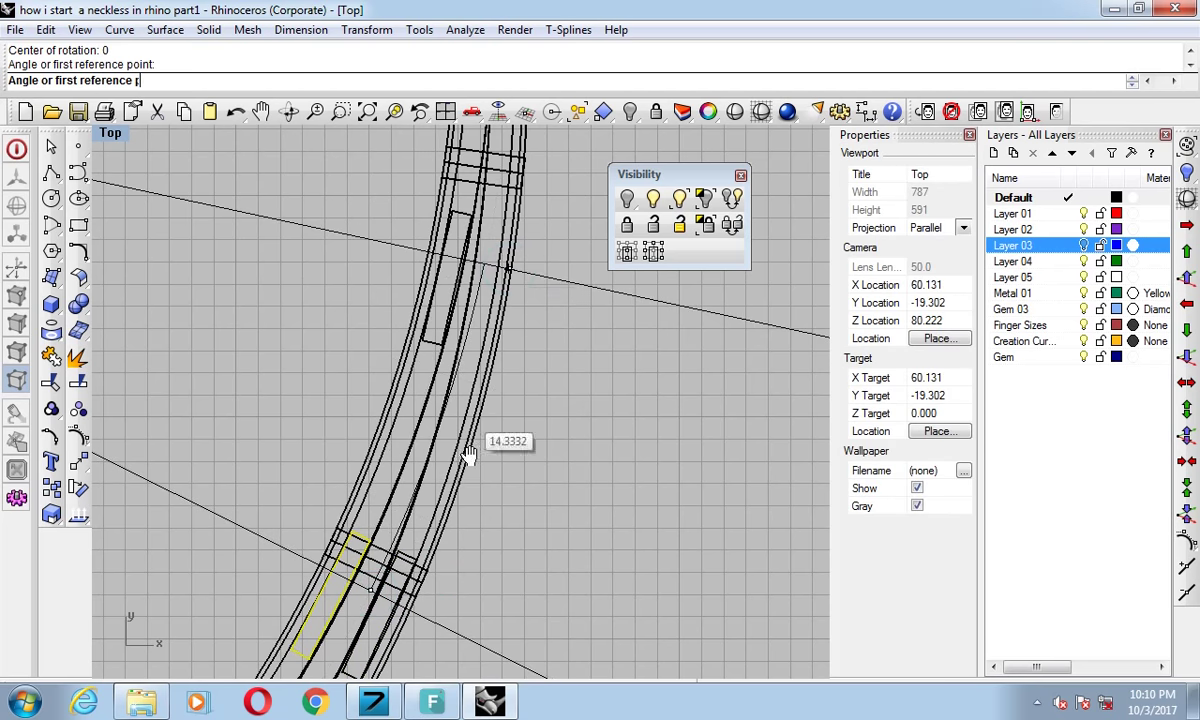
{"action": "right_click_drag", "start_coordinate": [461, 461], "coordinate": [401, 671]}
{"action": "left_click", "coordinate": [475, 410]}
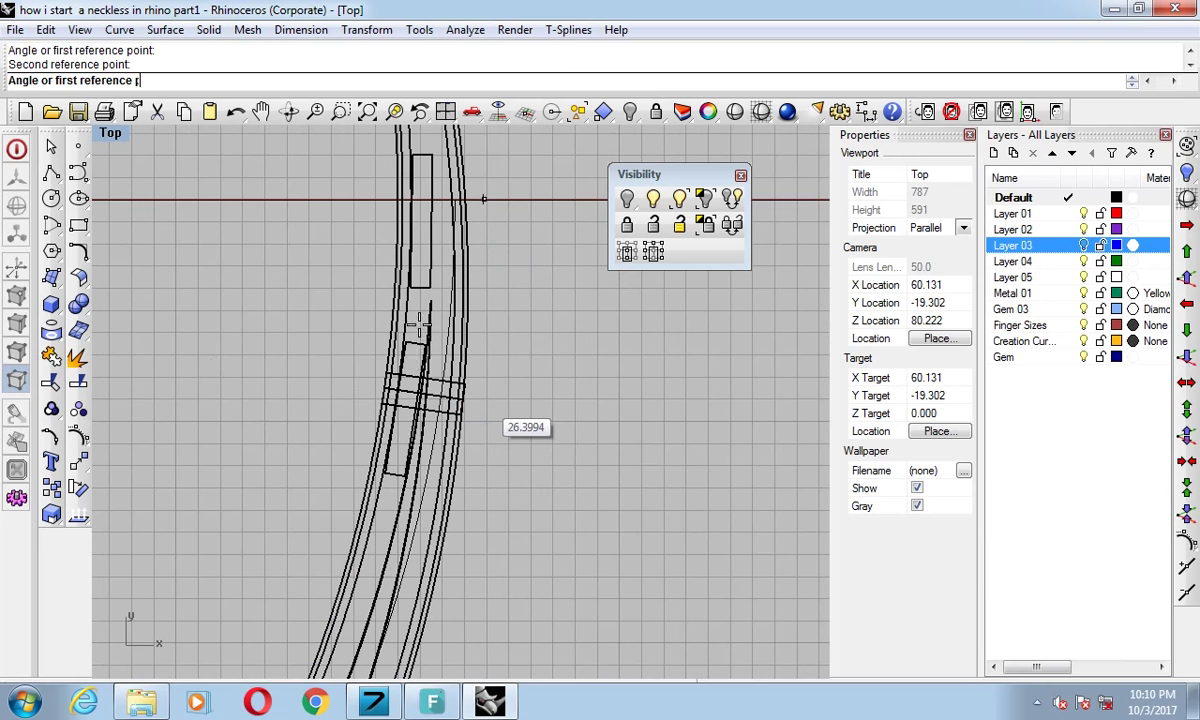
{"action": "left_click", "coordinate": [393, 305]}
{"action": "scroll", "coordinate": [420, 343], "scroll_direction": "up", "scroll_amount": 3}
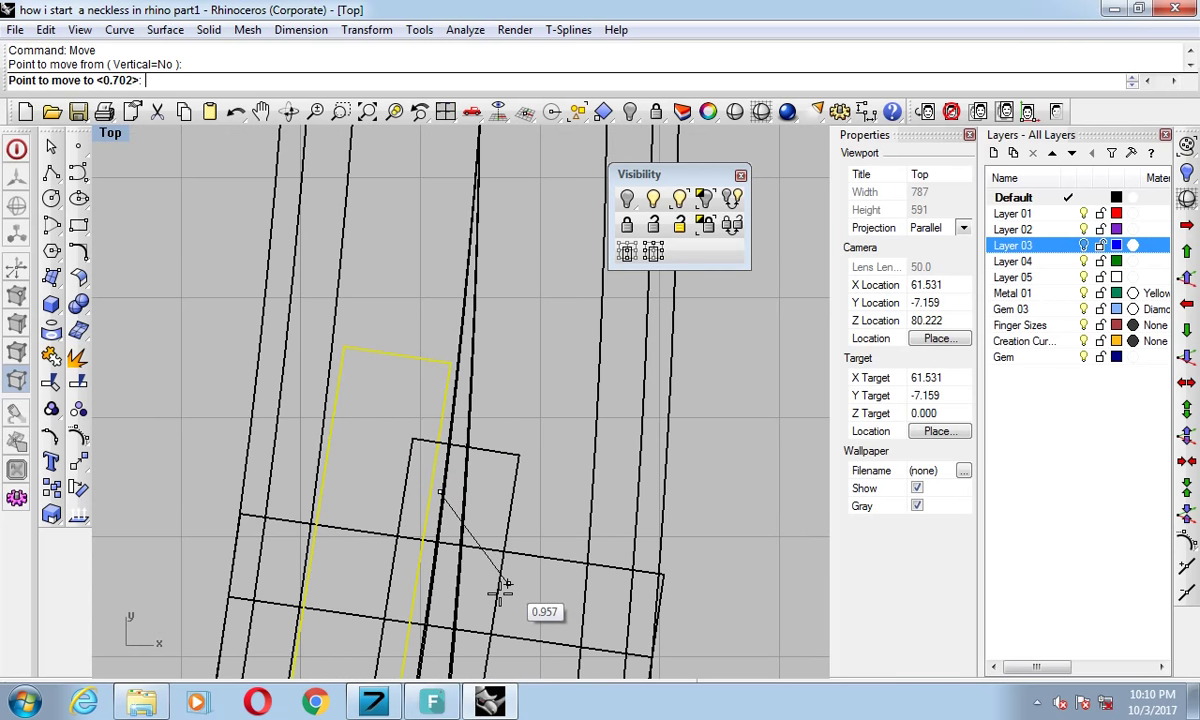
Move the bar rectangle twice to reach its aligned position.
{"action": "left_click", "coordinate": [496, 515]}
{"action": "right_click_drag", "start_coordinate": [517, 520], "coordinate": [505, 382]}
{"action": "right_click", "coordinate": [469, 284]}
{"action": "left_click", "coordinate": [469, 287]}
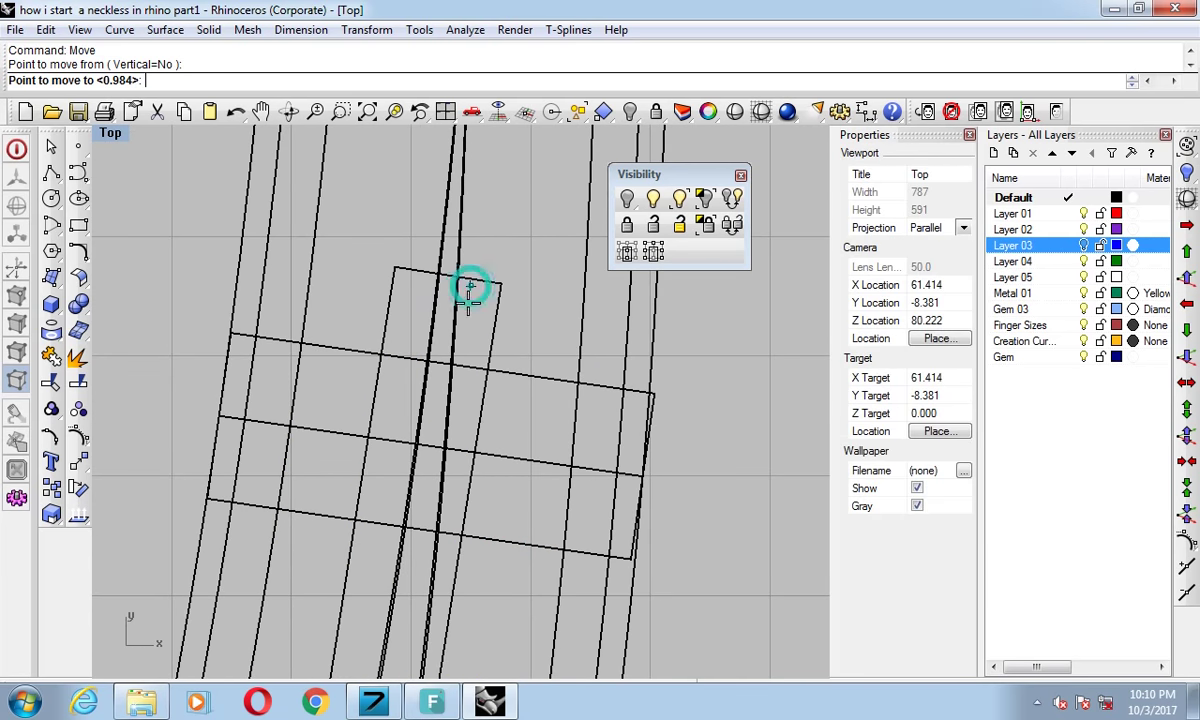
{"action": "left_click", "coordinate": [461, 350]}
{"action": "scroll", "coordinate": [455, 400], "scroll_direction": "down", "scroll_amount": 2}
{"action": "scroll", "coordinate": [442, 490], "scroll_direction": "down", "scroll_amount": 2}
{"action": "scroll", "coordinate": [445, 460], "scroll_direction": "down", "scroll_amount": 2}
Rotate-copy the rectangle about its midpoint, then maximize the Perspective viewport.
{"action": "type", "text": "r"}
{"action": "scroll", "coordinate": [436, 325], "scroll_direction": "up", "scroll_amount": 2}
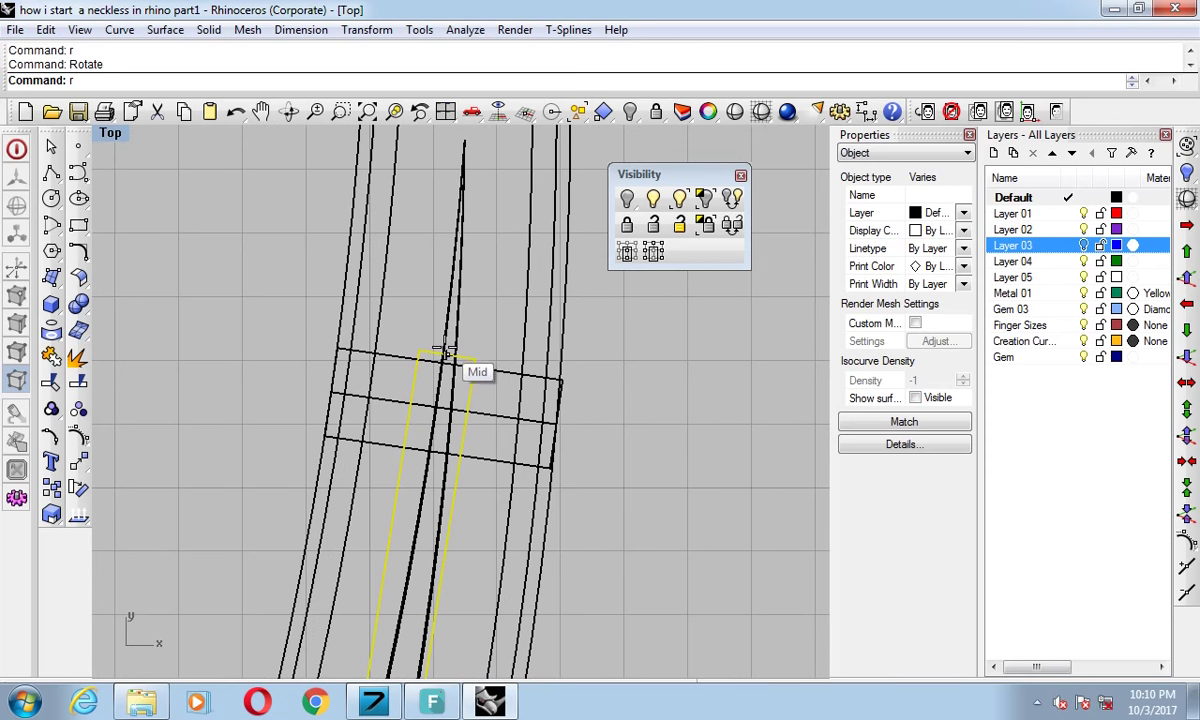
{"action": "key", "text": "Return"}
{"action": "left_click", "coordinate": [445, 350]}
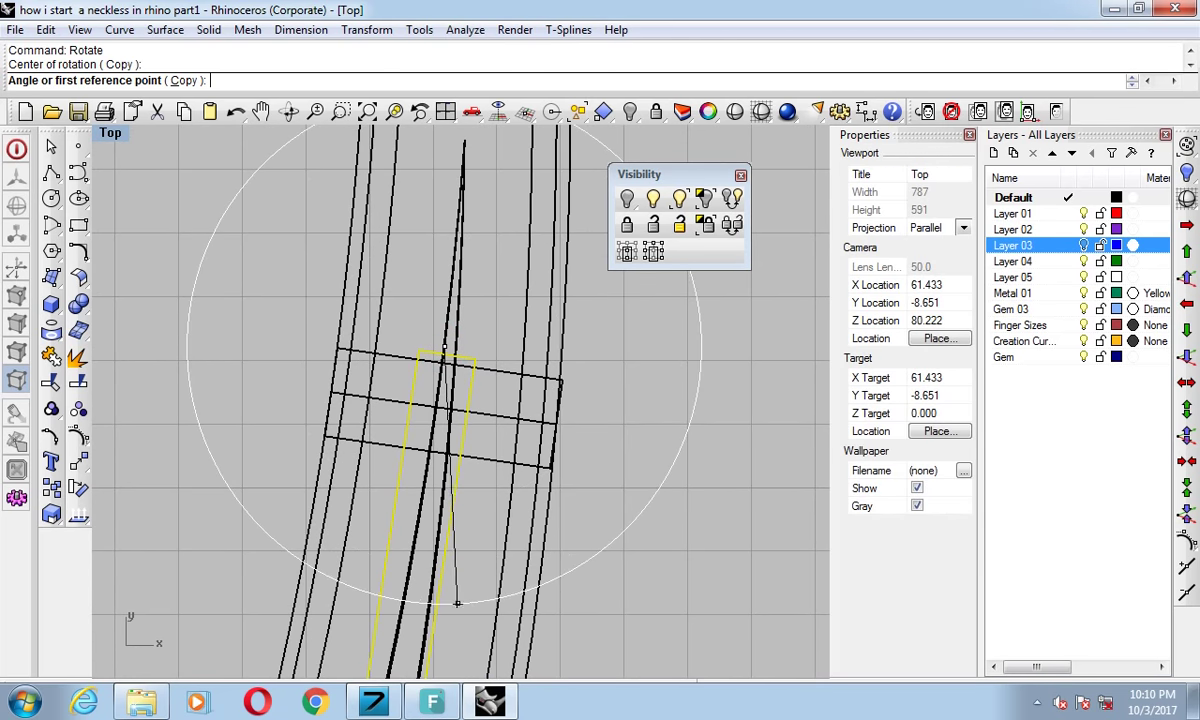
{"action": "left_click", "coordinate": [457, 603]}
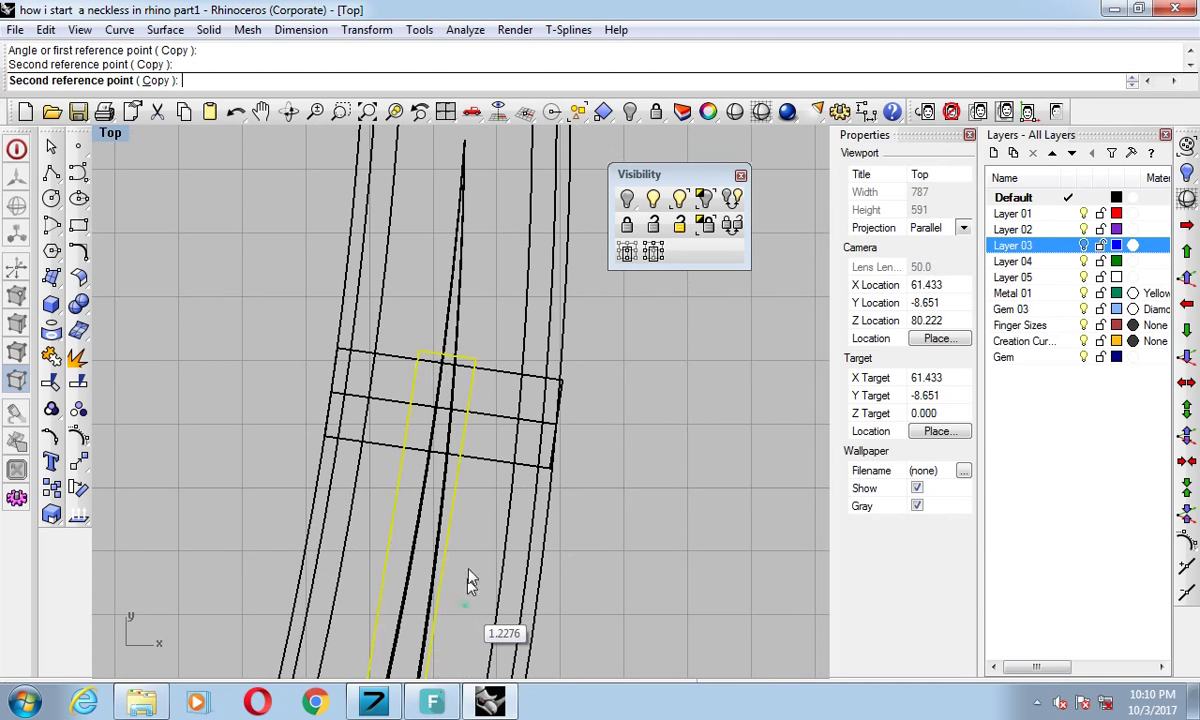
{"action": "left_click", "coordinate": [469, 577]}
{"action": "scroll", "coordinate": [500, 450], "scroll_direction": "down", "scroll_amount": 3}
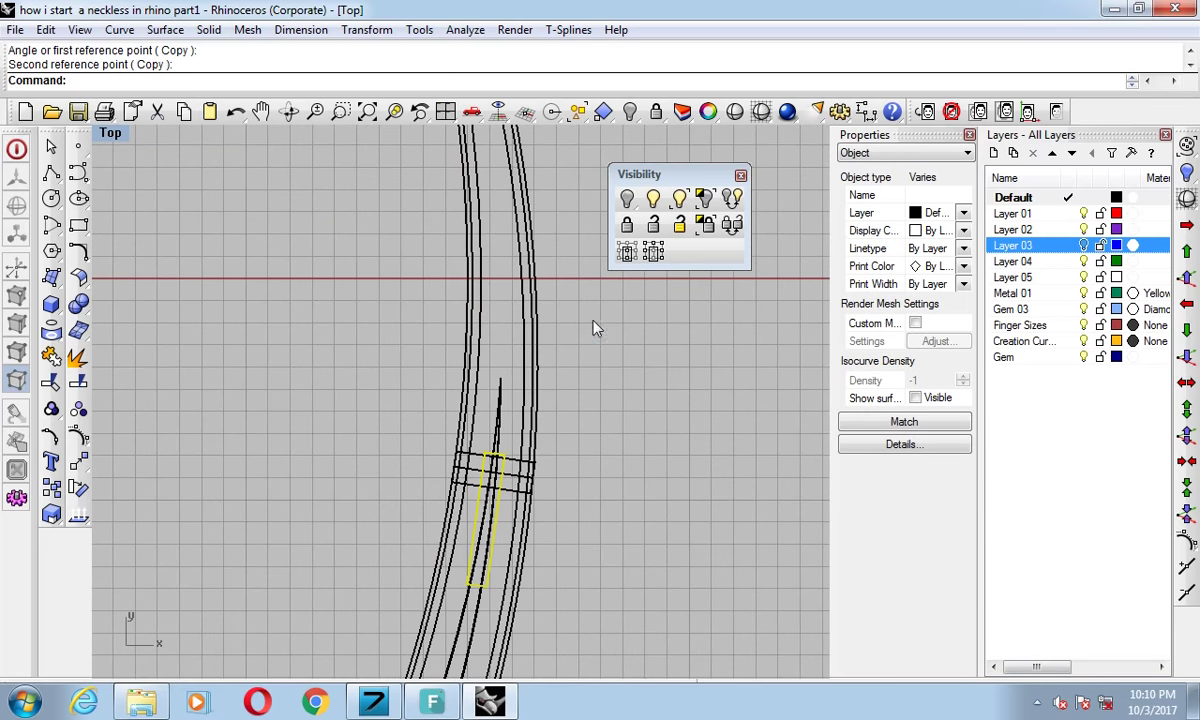
{"action": "key", "text": "ctrl+F4"}
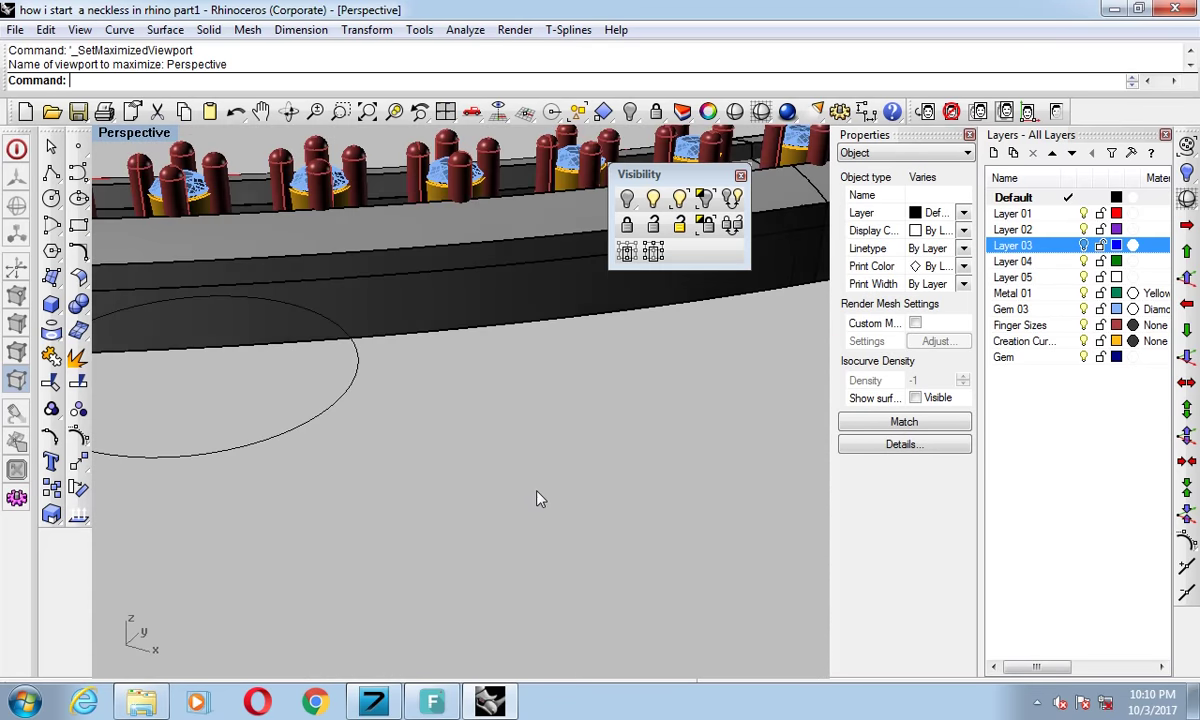
Remove the torus loop from the band's group.
{"action": "scroll", "coordinate": [500, 480], "scroll_direction": "down", "scroll_amount": 3}
{"action": "mouse_move", "coordinate": [437, 455]}
{"action": "right_mouse_down"}
{"action": "mouse_move", "coordinate": [256, 470]}
{"action": "mouse_move", "coordinate": [509, 450]}
{"action": "mouse_move", "coordinate": [432, 470]}
{"action": "mouse_move", "coordinate": [285, 365]}
{"action": "right_mouse_up"}
{"action": "scroll", "coordinate": [572, 403], "scroll_direction": "up", "scroll_amount": 2}
{"action": "scroll", "coordinate": [611, 501], "scroll_direction": "up", "scroll_amount": 3}
{"action": "scroll", "coordinate": [611, 501], "scroll_direction": "up", "scroll_amount": 3}
{"action": "key", "text": "Escape"}
{"action": "right_click_drag", "start_coordinate": [590, 443], "coordinate": [135, 340]}
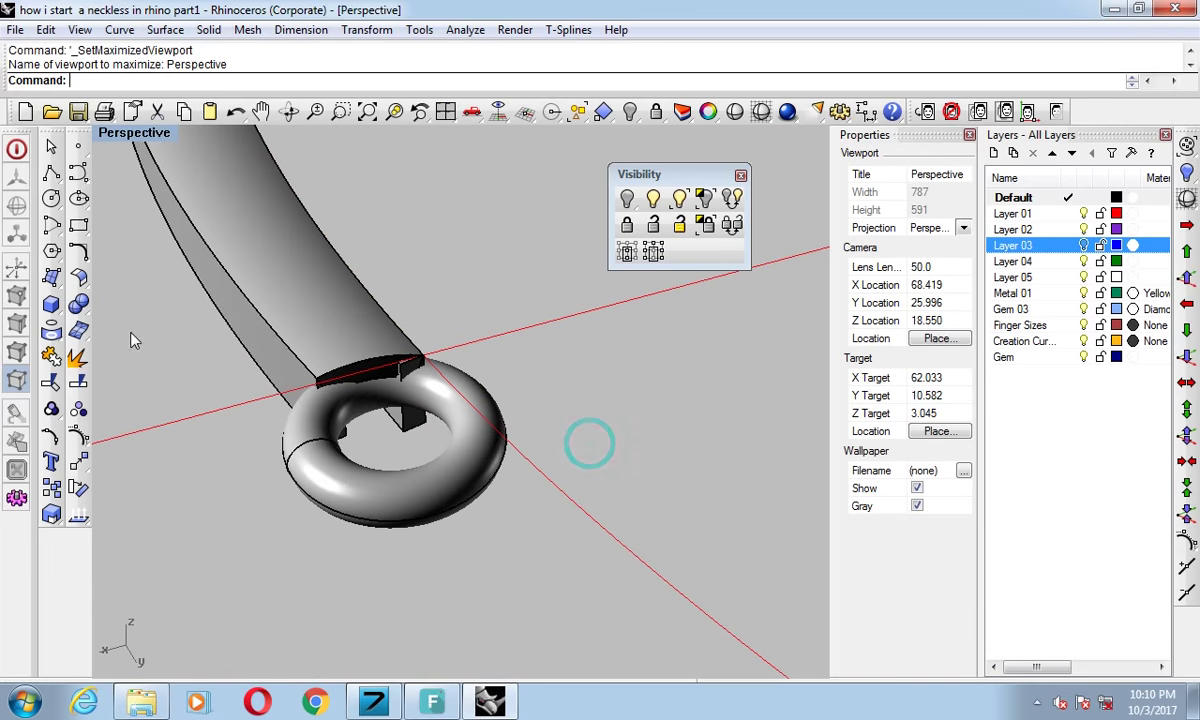
{"action": "left_click", "coordinate": [55, 410]}
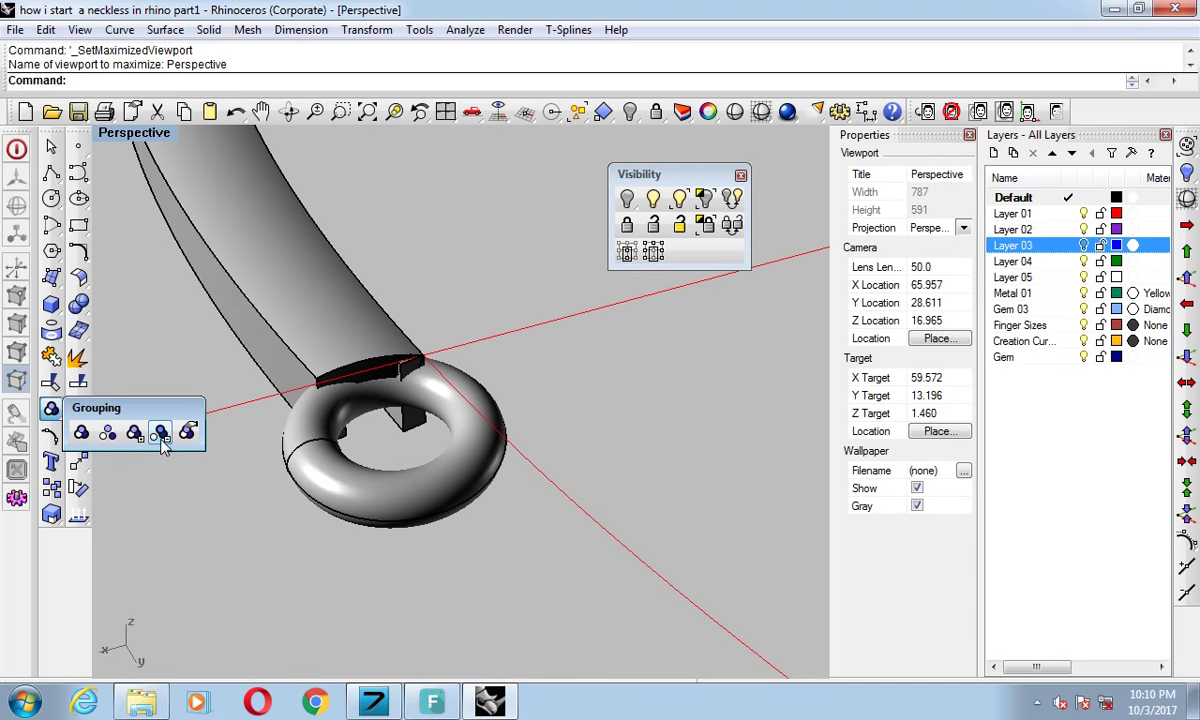
{"action": "left_click", "coordinate": [158, 441]}
{"action": "left_click", "coordinate": [338, 486]}
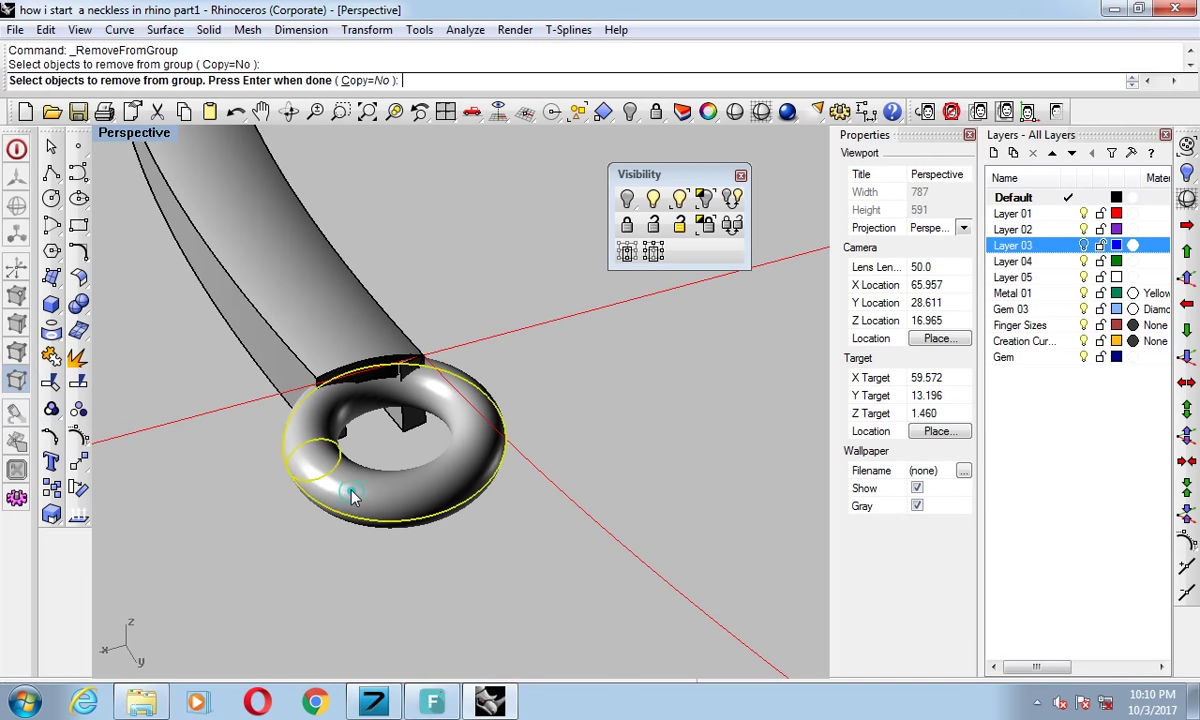
Hide the torus loop and zoom a maximized Top view onto the band's end.
{"action": "left_click", "coordinate": [626, 199]}
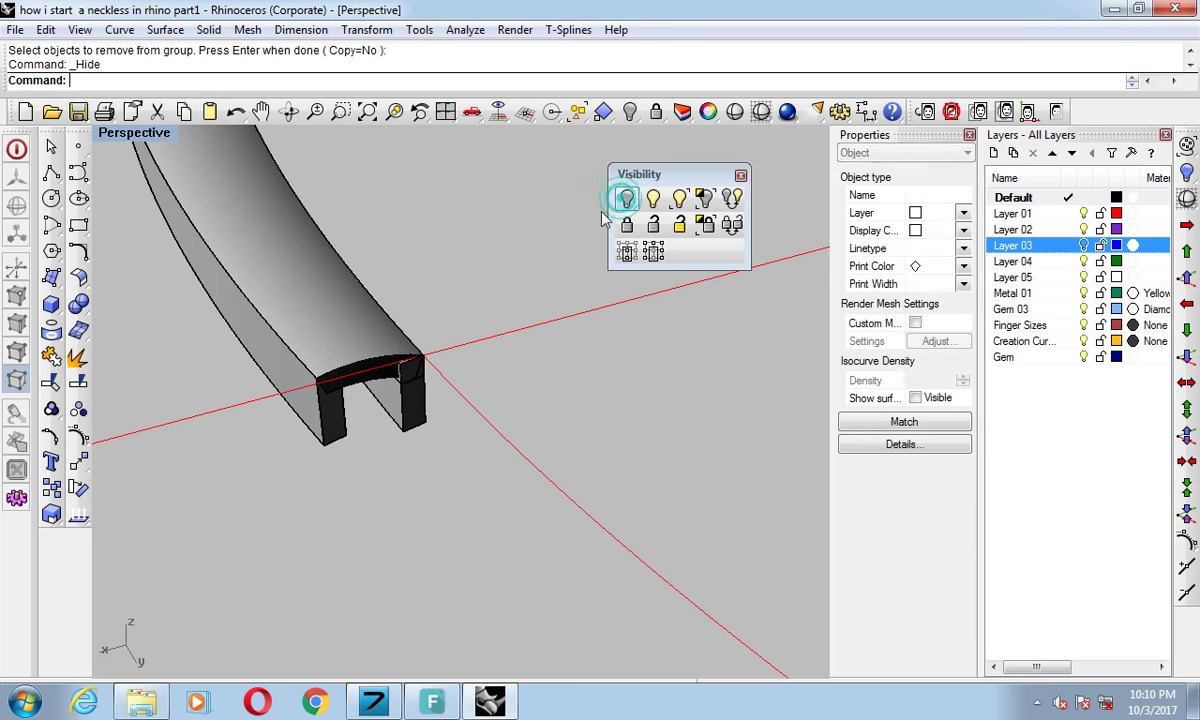
{"action": "mouse_move", "coordinate": [380, 388]}
{"action": "right_mouse_down"}
{"action": "mouse_move", "coordinate": [584, 458]}
{"action": "mouse_move", "coordinate": [367, 423]}
{"action": "right_mouse_up"}
{"action": "key", "text": "ctrl+F1"}
{"action": "scroll", "coordinate": [458, 348], "scroll_direction": "up", "scroll_amount": 2}
{"action": "scroll", "coordinate": [450, 360], "scroll_direction": "up", "scroll_amount": 2}
{"action": "scroll", "coordinate": [447, 372], "scroll_direction": "up", "scroll_amount": 2}
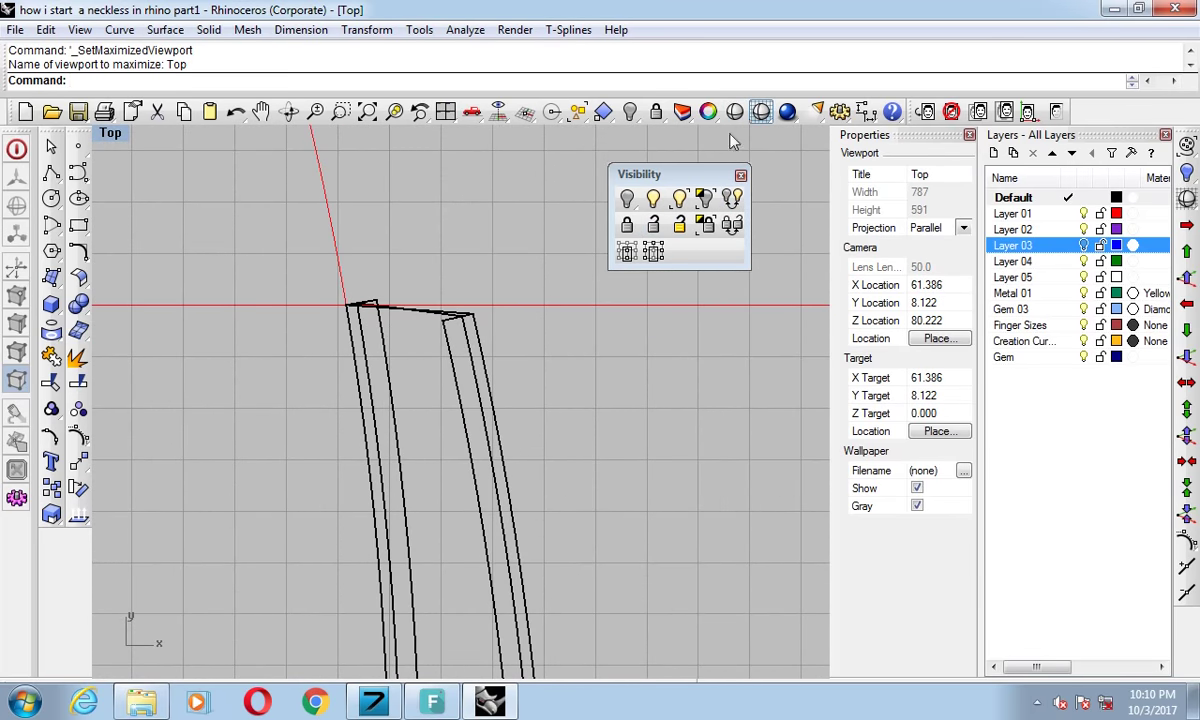
Undo hiding the torus, then window-select the curved band pieces and torus and group them.
{"action": "left_click", "coordinate": [763, 112]}
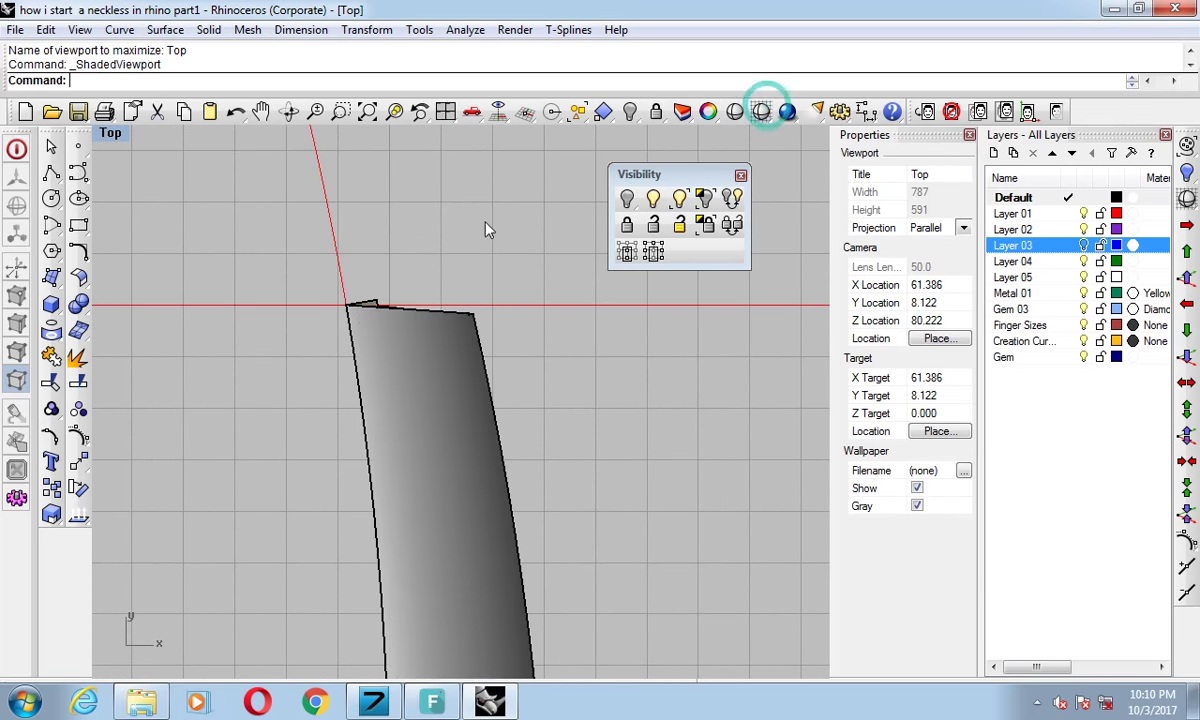
{"action": "scroll", "coordinate": [440, 360], "scroll_direction": "down", "scroll_amount": 3}
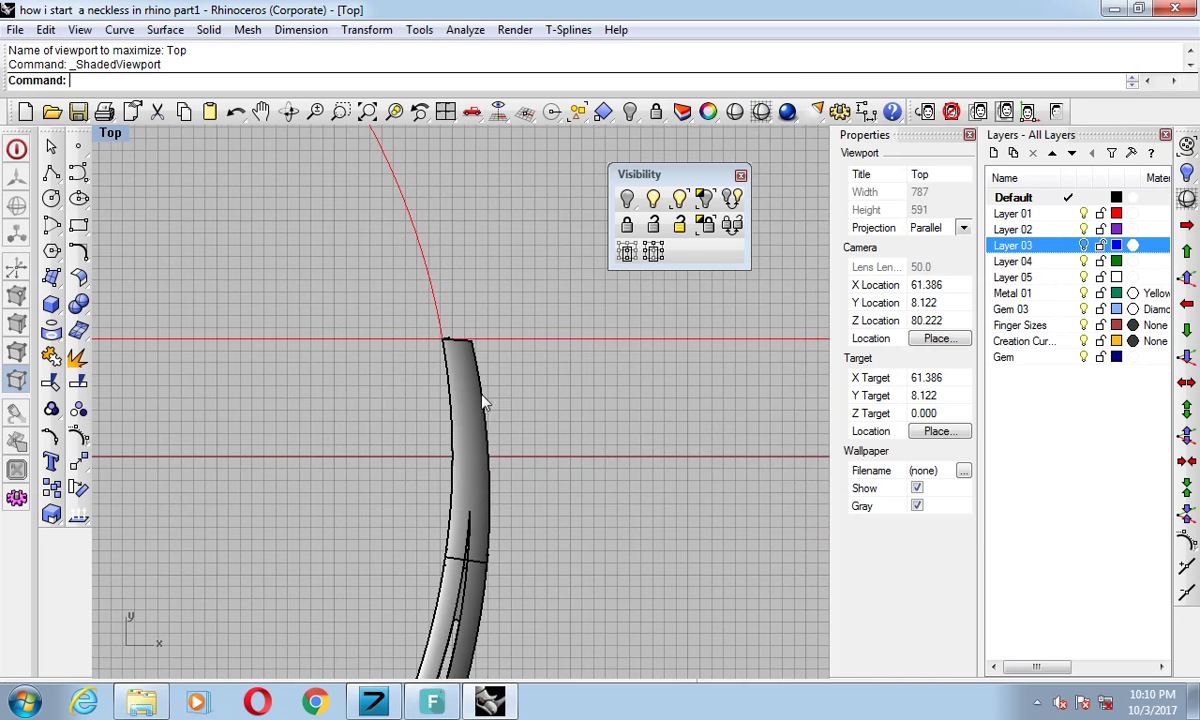
{"action": "key", "text": "ctrl+F4"}
{"action": "key", "text": "ctrl+z"}
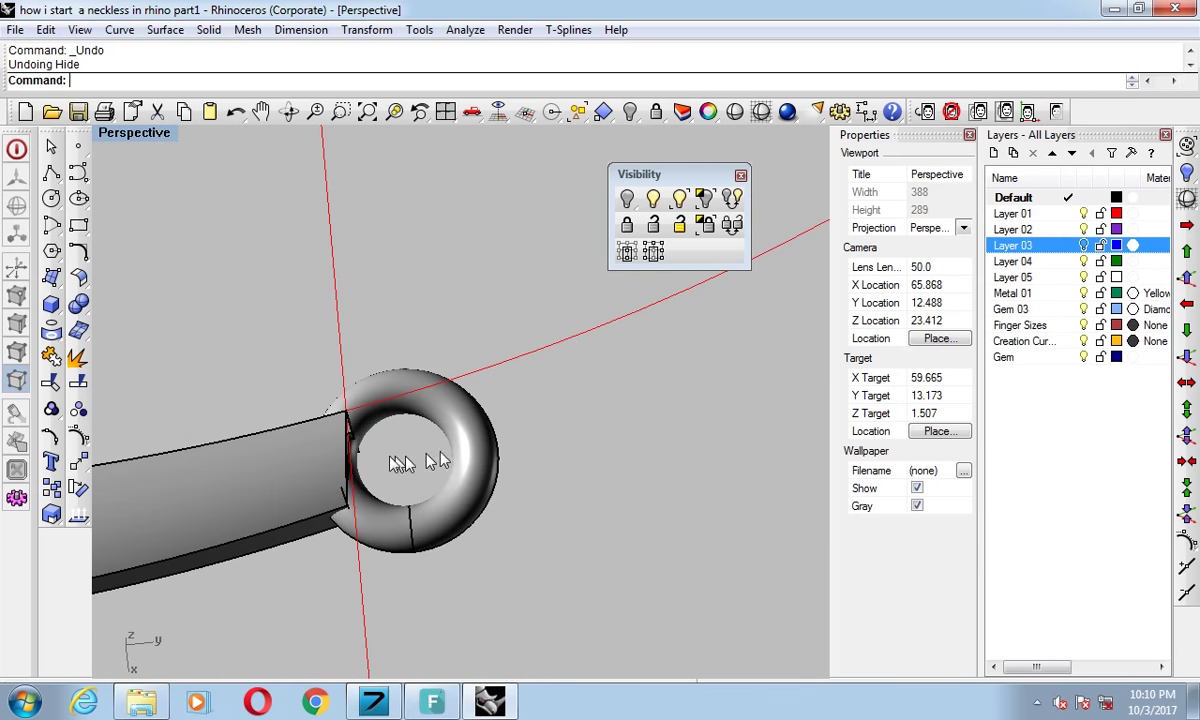
{"action": "scroll", "coordinate": [405, 455], "scroll_direction": "down", "scroll_amount": 3}
{"action": "left_click_drag", "start_coordinate": [611, 327], "coordinate": [495, 430]}
{"action": "right_click_drag", "start_coordinate": [398, 430], "coordinate": [548, 387], "text": "shift"}
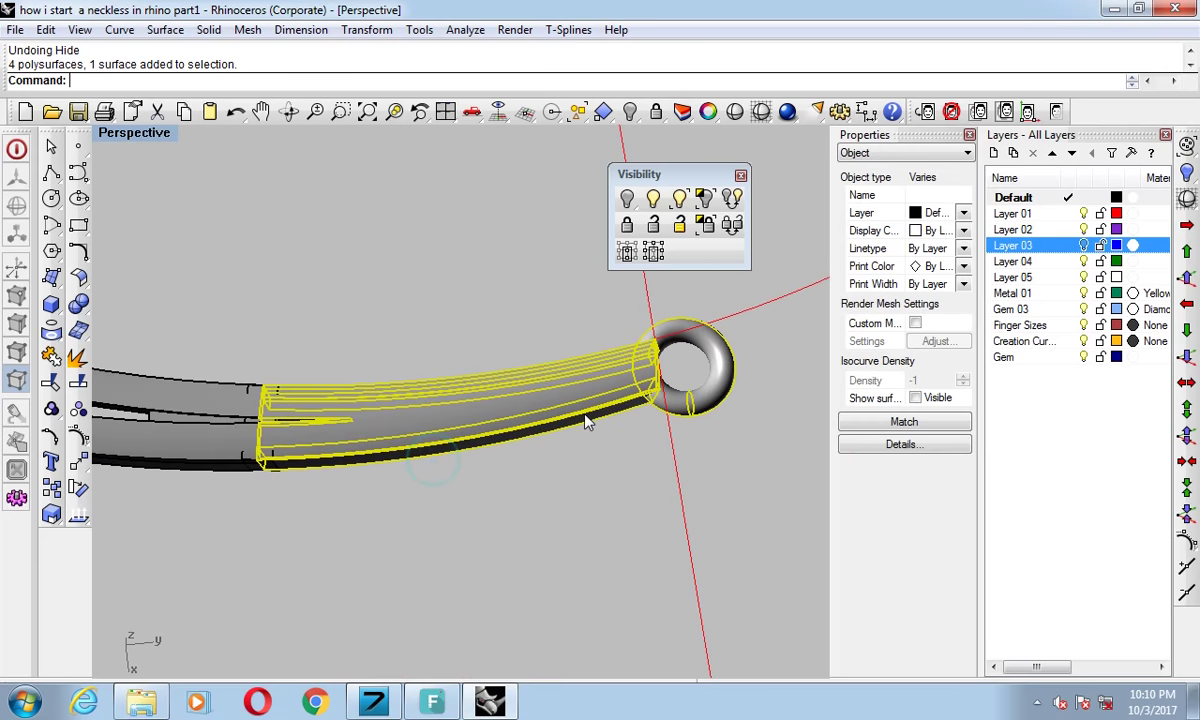
{"action": "key", "text": "ctrl+g"}
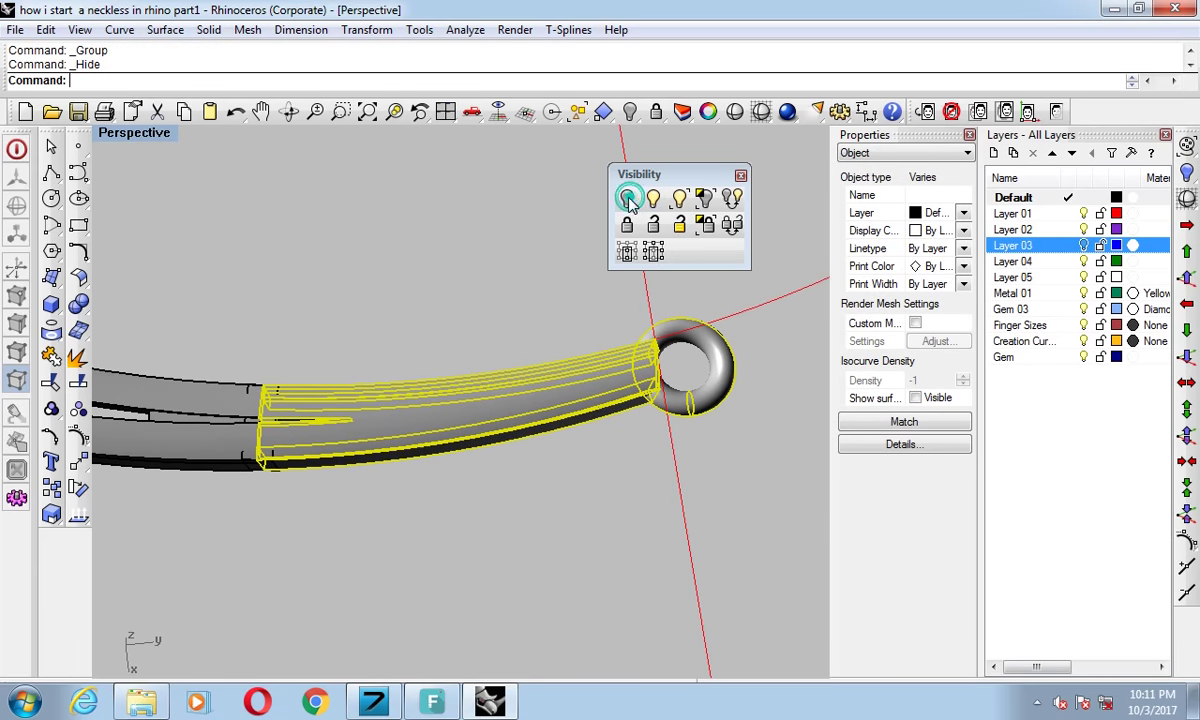
Hide the end beam piece of the band.
{"action": "scroll", "coordinate": [257, 383], "scroll_direction": "up", "scroll_amount": 3}
{"action": "scroll", "coordinate": [278, 392], "scroll_direction": "up", "scroll_amount": 3}
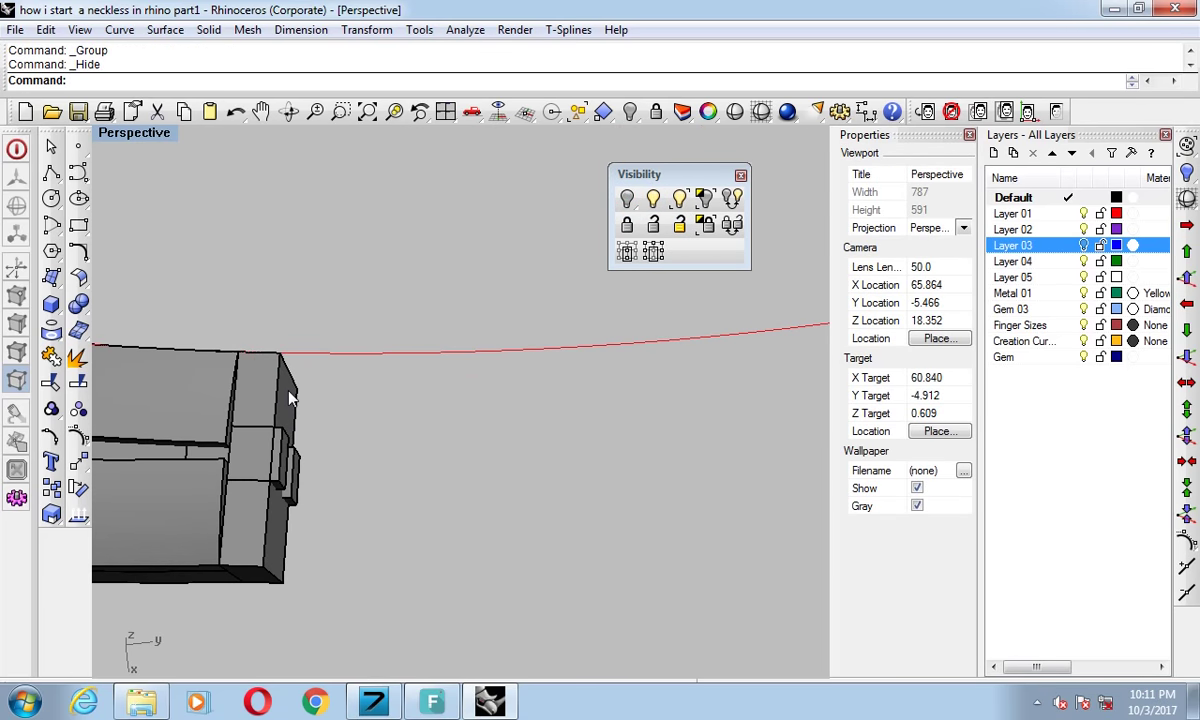
{"action": "left_click", "coordinate": [288, 398]}
{"action": "left_click", "coordinate": [627, 198]}
{"action": "mouse_move", "coordinate": [343, 356]}
{"action": "right_mouse_down"}
{"action": "mouse_move", "coordinate": [438, 565]}
{"action": "mouse_move", "coordinate": [295, 423]}
{"action": "mouse_move", "coordinate": [354, 354]}
{"action": "right_mouse_up"}
Lower the two connector bars 1 unit (0,0,-1), then select the end block.
{"action": "left_click", "coordinate": [358, 366]}
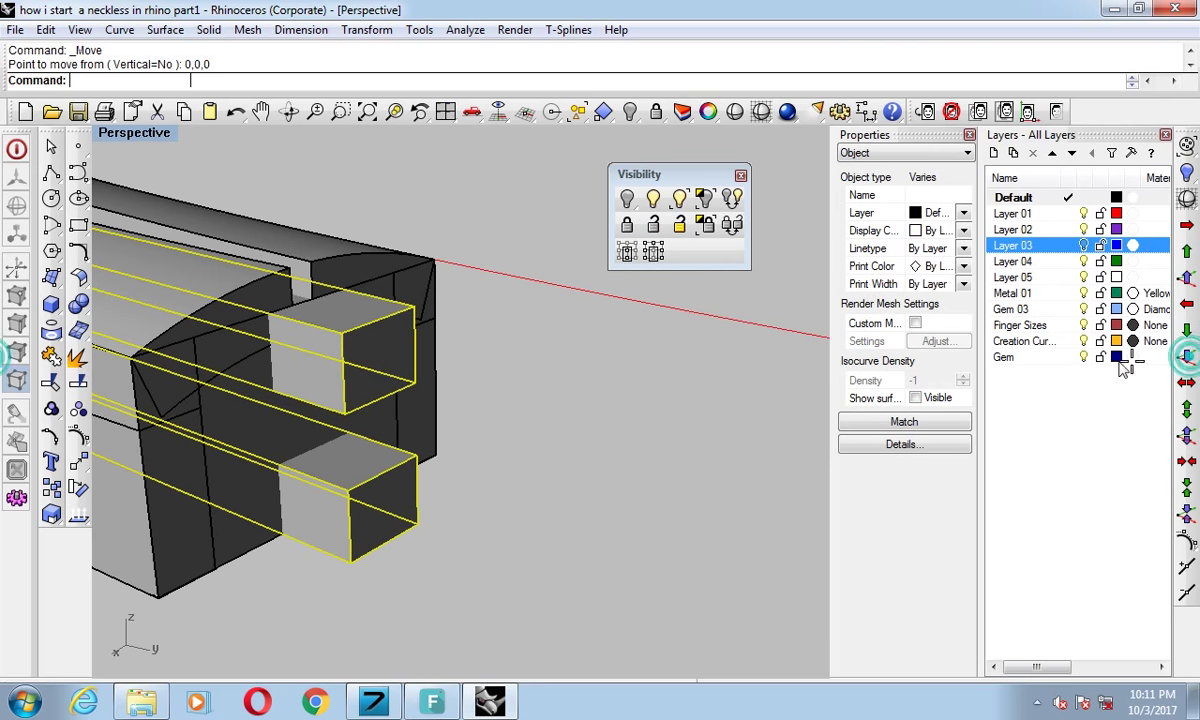
{"action": "key", "text": "Return"}
{"action": "key", "text": "Return"}
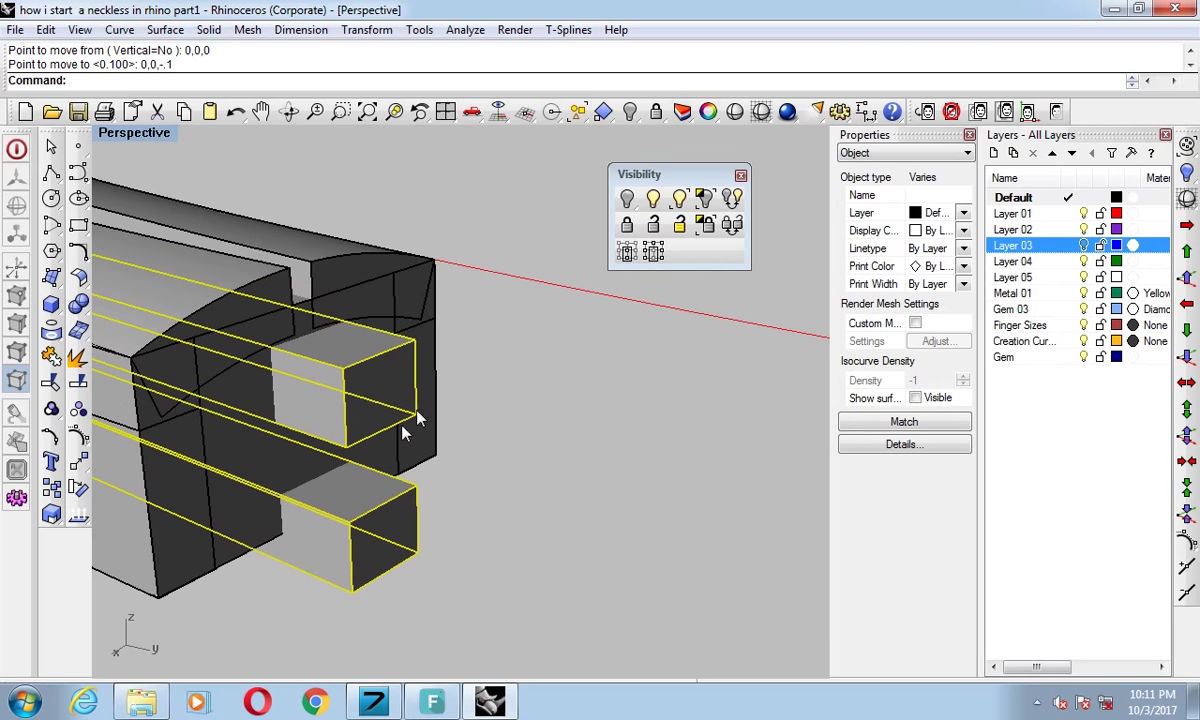
{"action": "left_click", "coordinate": [504, 490]}
{"action": "mouse_move", "coordinate": [268, 388]}
{"action": "right_mouse_down"}
{"action": "mouse_move", "coordinate": [463, 353]}
{"action": "mouse_move", "coordinate": [500, 420]}
{"action": "mouse_move", "coordinate": [421, 384]}
{"action": "mouse_move", "coordinate": [557, 404]}
{"action": "mouse_move", "coordinate": [425, 296]}
{"action": "right_mouse_up"}
{"action": "left_click", "coordinate": [477, 412]}
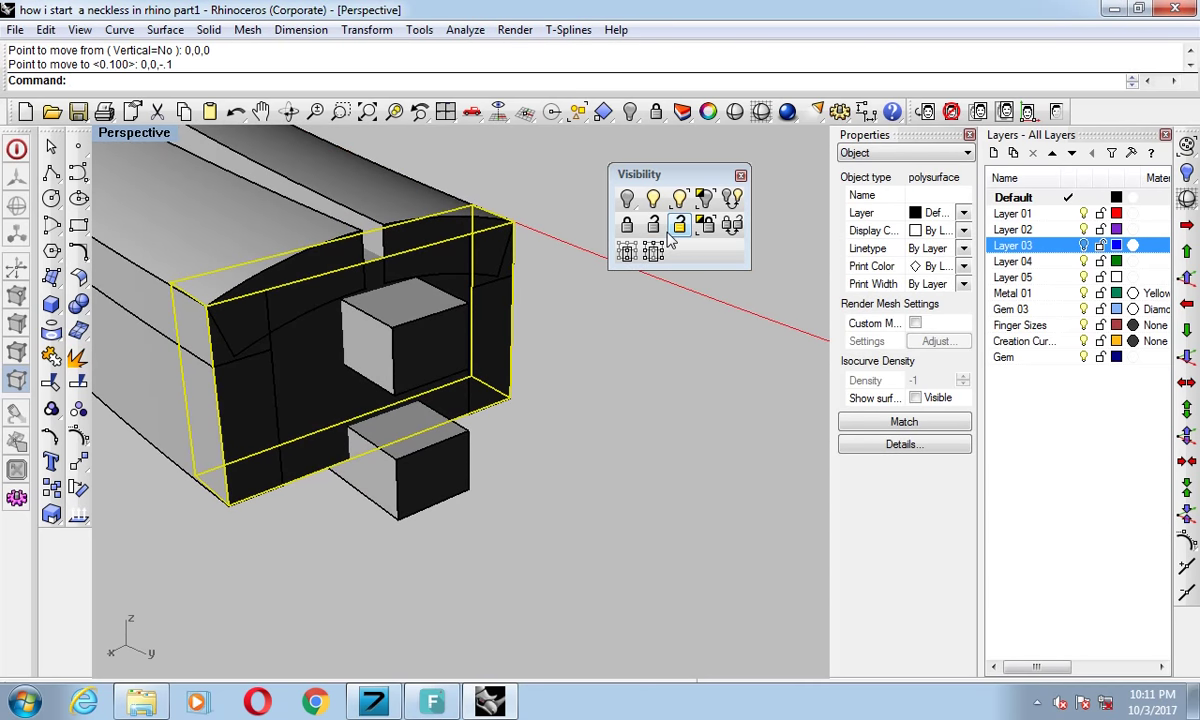
Subtract the two connector bars from the end block with Boolean Difference and hide the bars.
{"action": "left_click", "coordinate": [74, 308]}
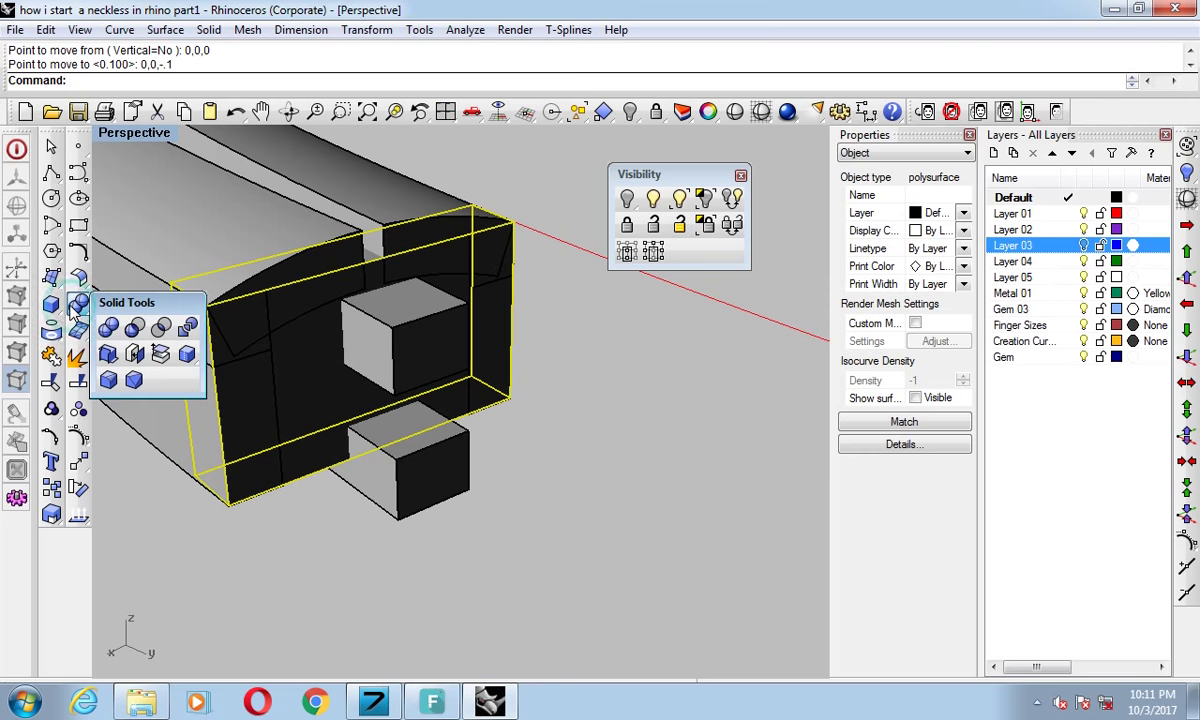
{"action": "left_click", "coordinate": [134, 329]}
{"action": "left_click", "coordinate": [385, 478]}
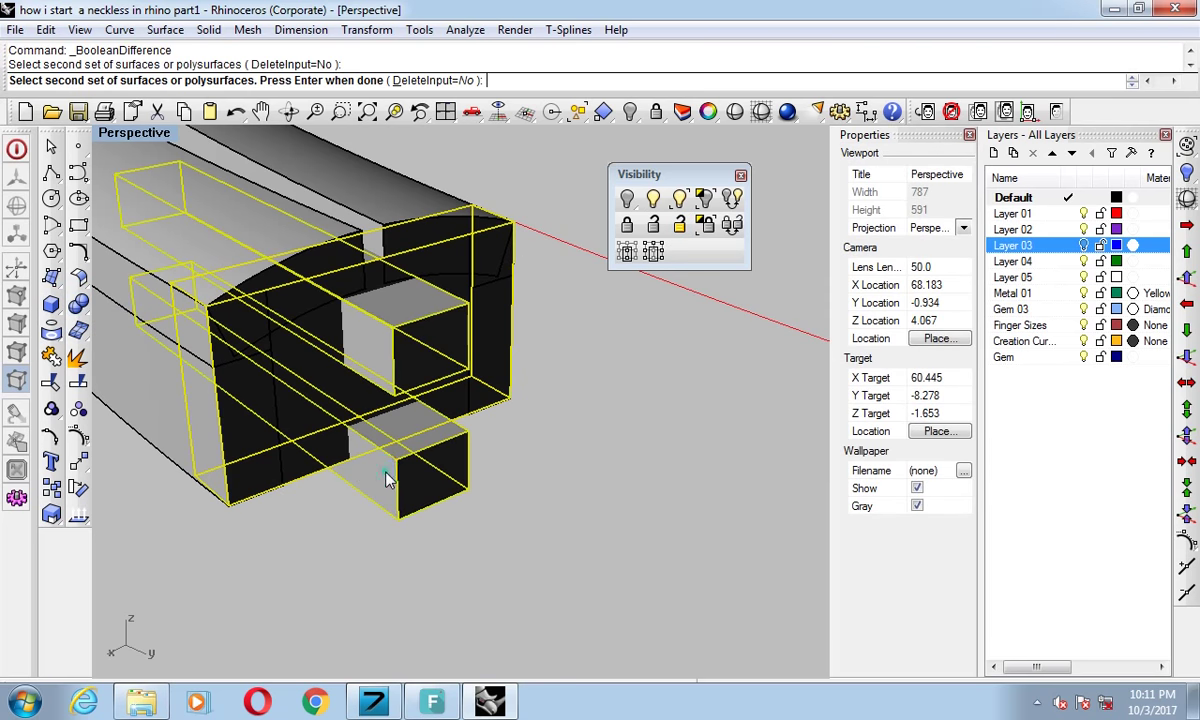
{"action": "key", "text": "Return"}
{"action": "left_click", "coordinate": [393, 456]}
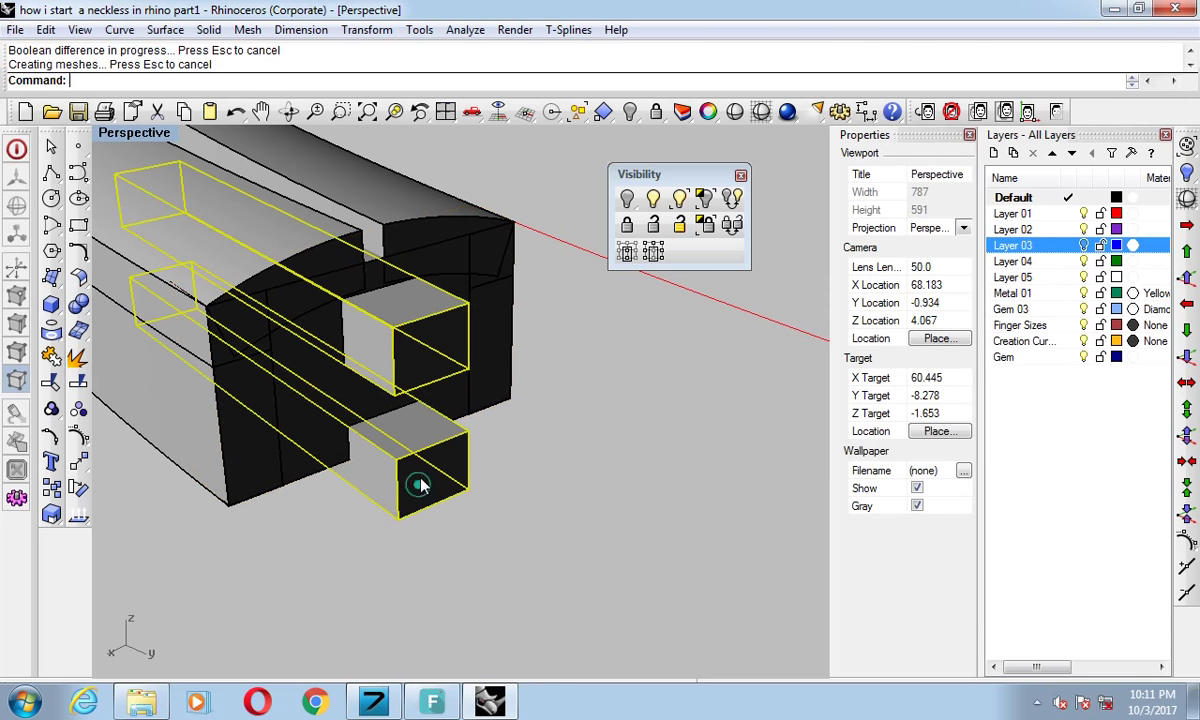
{"action": "left_click", "coordinate": [629, 203]}
{"action": "mouse_move", "coordinate": [375, 461]}
{"action": "right_mouse_down"}
{"action": "mouse_move", "coordinate": [228, 411]}
{"action": "mouse_move", "coordinate": [405, 453]}
{"action": "mouse_move", "coordinate": [480, 440]}
{"action": "mouse_move", "coordinate": [460, 428]}
{"action": "right_mouse_up"}
Run HideSwap, then undo the swap, the hide and the cut.
{"action": "type", "text": "HideSwap"}
{"action": "key", "text": "Return"}
{"action": "key", "text": "ctrl+z"}
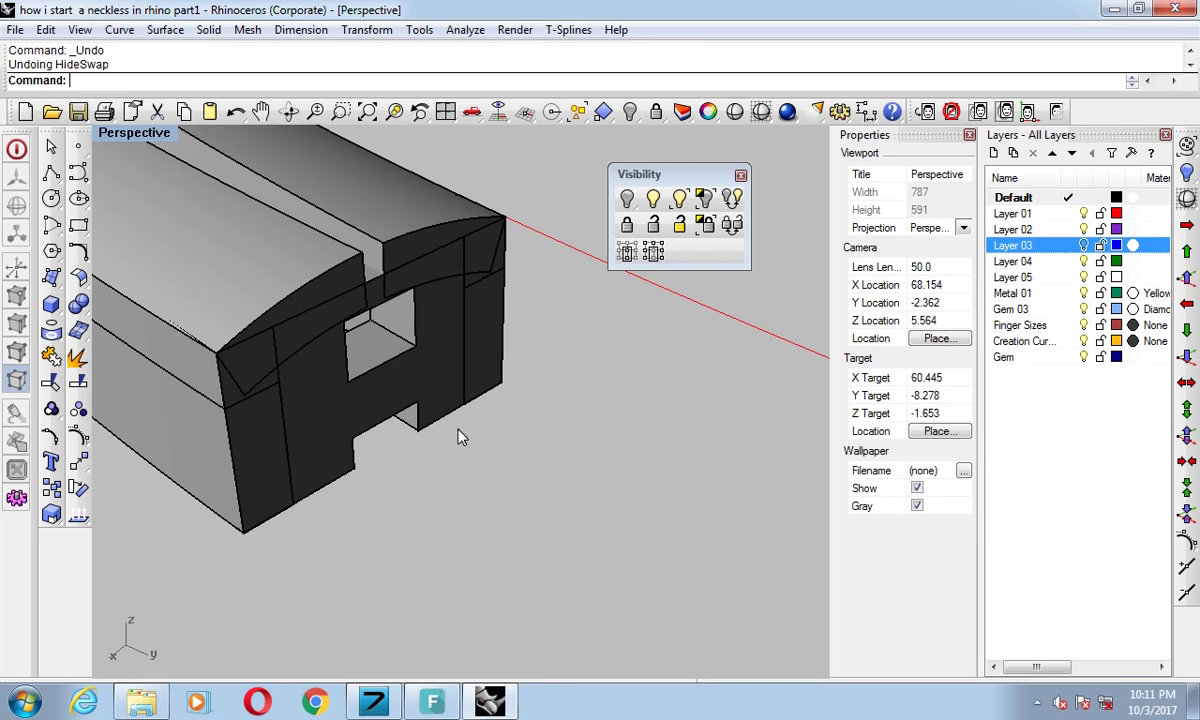
{"action": "key", "text": "ctrl+z"}
{"action": "key", "text": "ctrl+z"}
Redo the Boolean Difference on the end block polysurface, hide the bars and swap visibility.
{"action": "left_click", "coordinate": [330, 418]}
{"action": "left_click", "coordinate": [355, 432]}
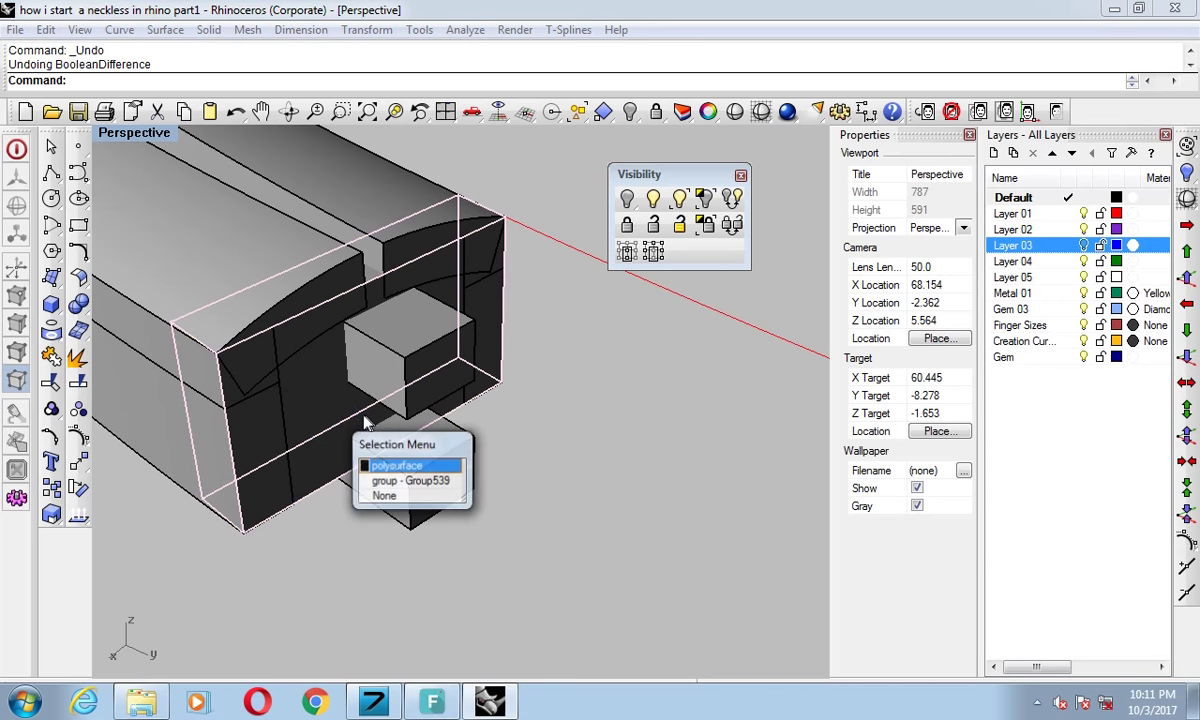
{"action": "left_click", "coordinate": [332, 496]}
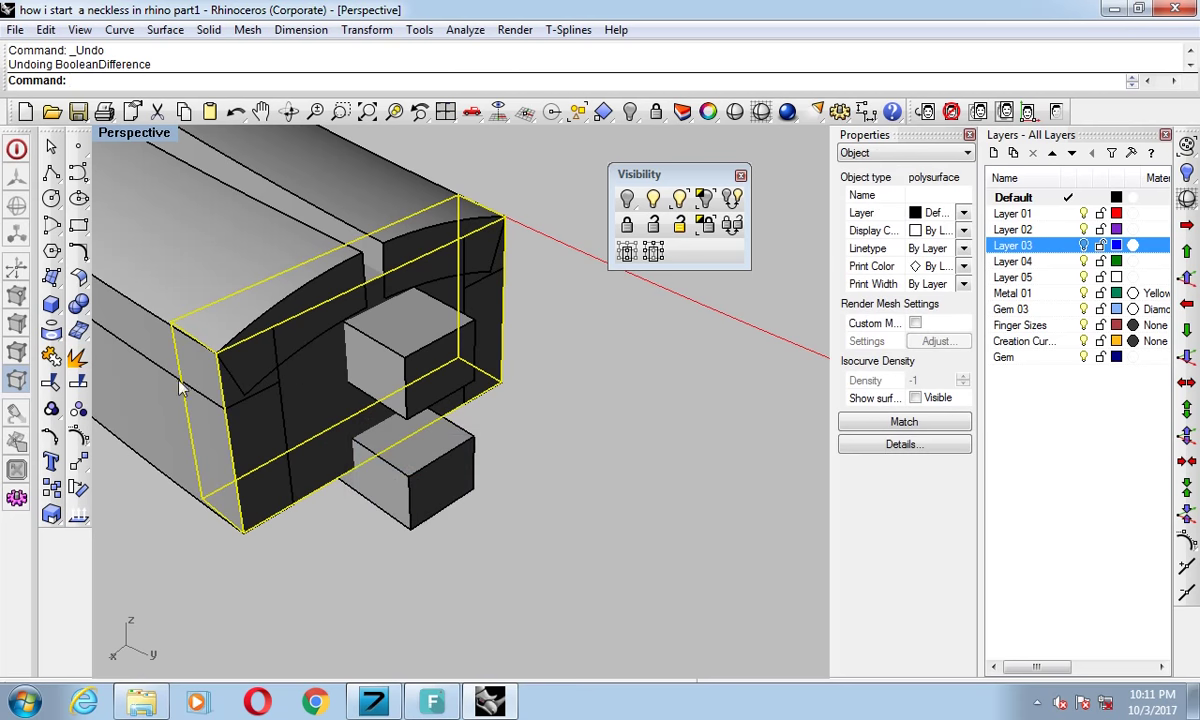
{"action": "left_click", "coordinate": [78, 305]}
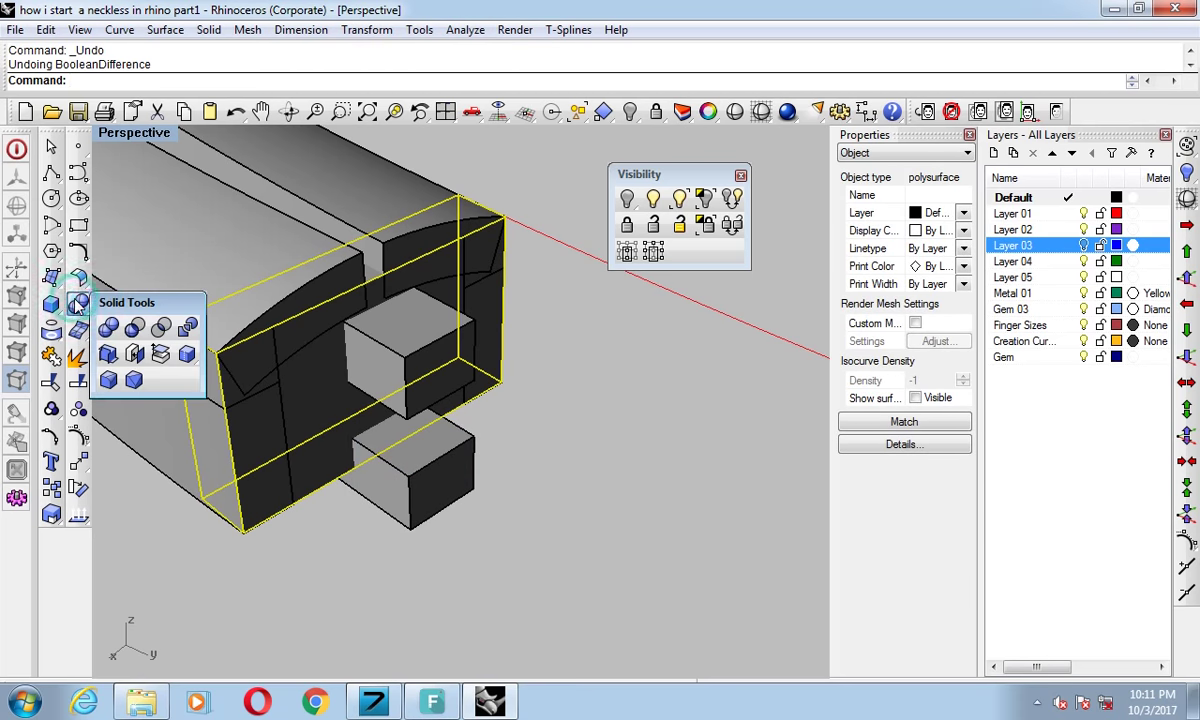
{"action": "left_click", "coordinate": [135, 330]}
{"action": "left_click", "coordinate": [434, 475]}
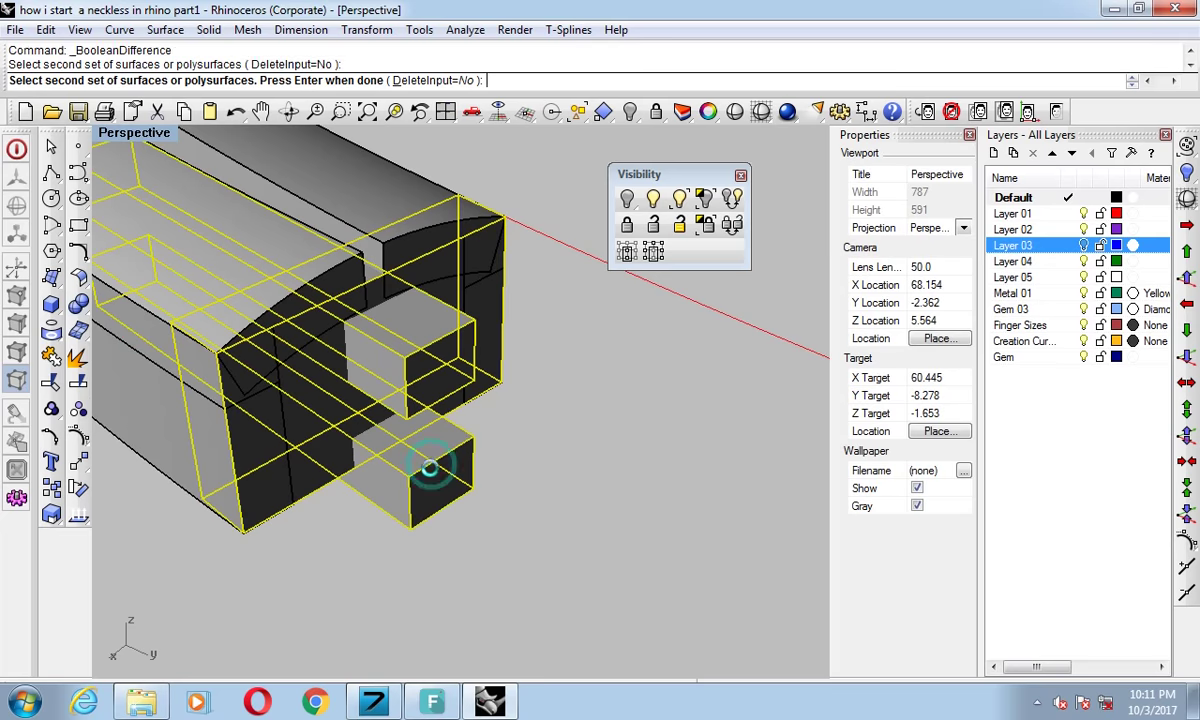
{"action": "key", "text": "Return"}
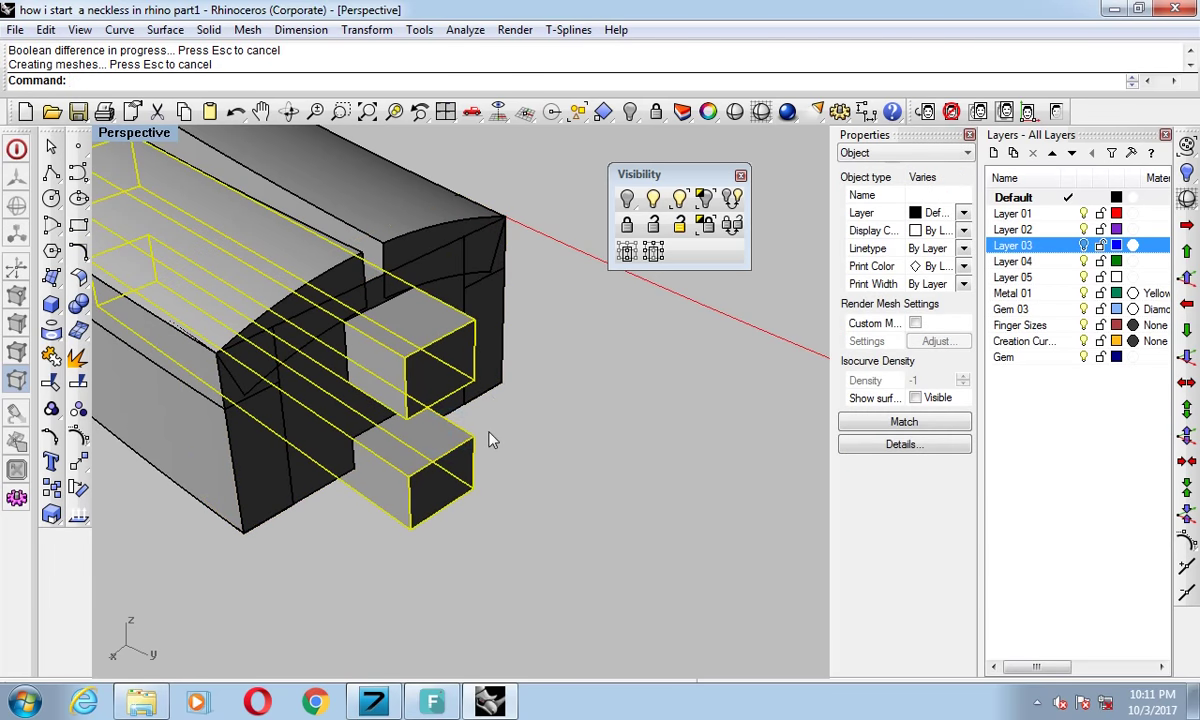
{"action": "left_click", "coordinate": [627, 199]}
{"action": "left_click", "coordinate": [703, 196]}
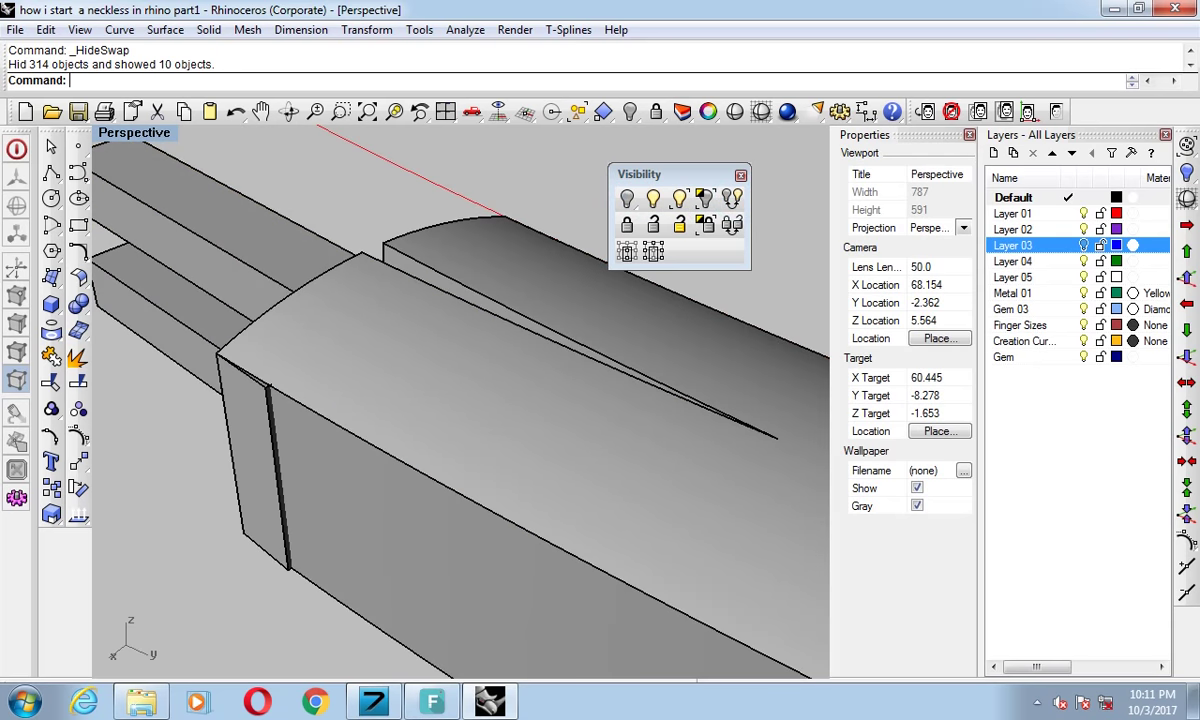
Ungroup the two connector bars.
{"action": "right_click_drag", "start_coordinate": [470, 430], "coordinate": [550, 425]}
{"action": "left_click", "coordinate": [416, 490]}
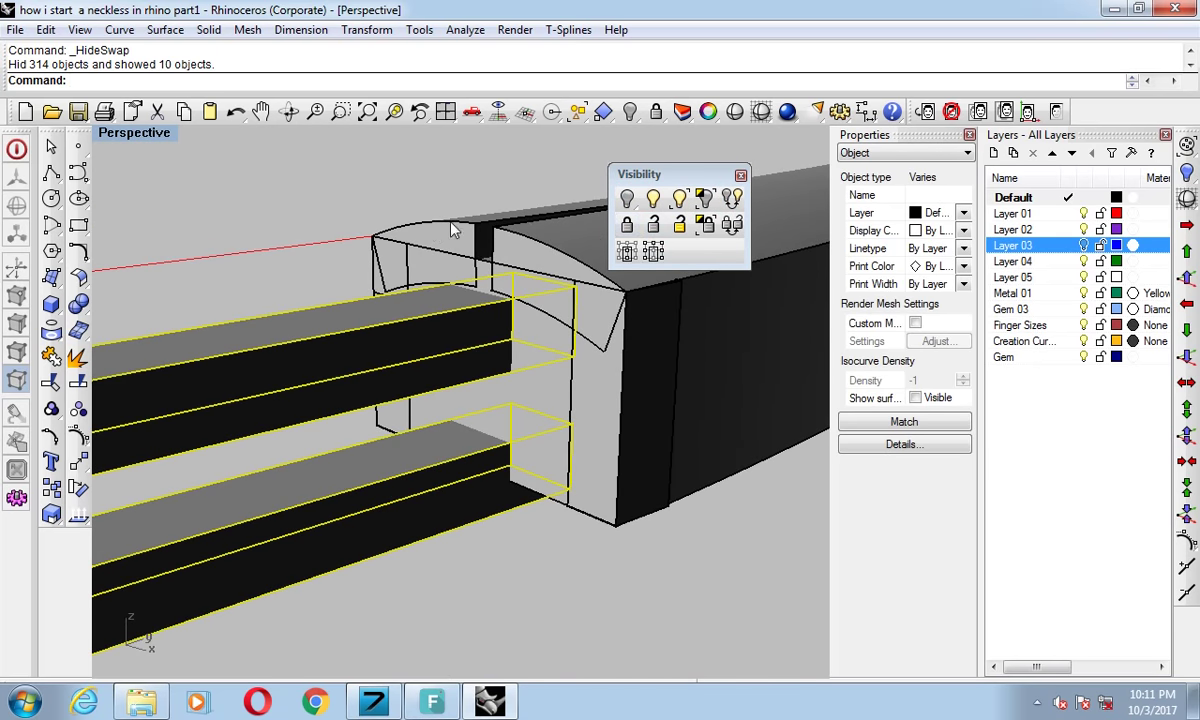
{"action": "left_click", "coordinate": [78, 412]}
{"action": "left_click", "coordinate": [230, 236]}
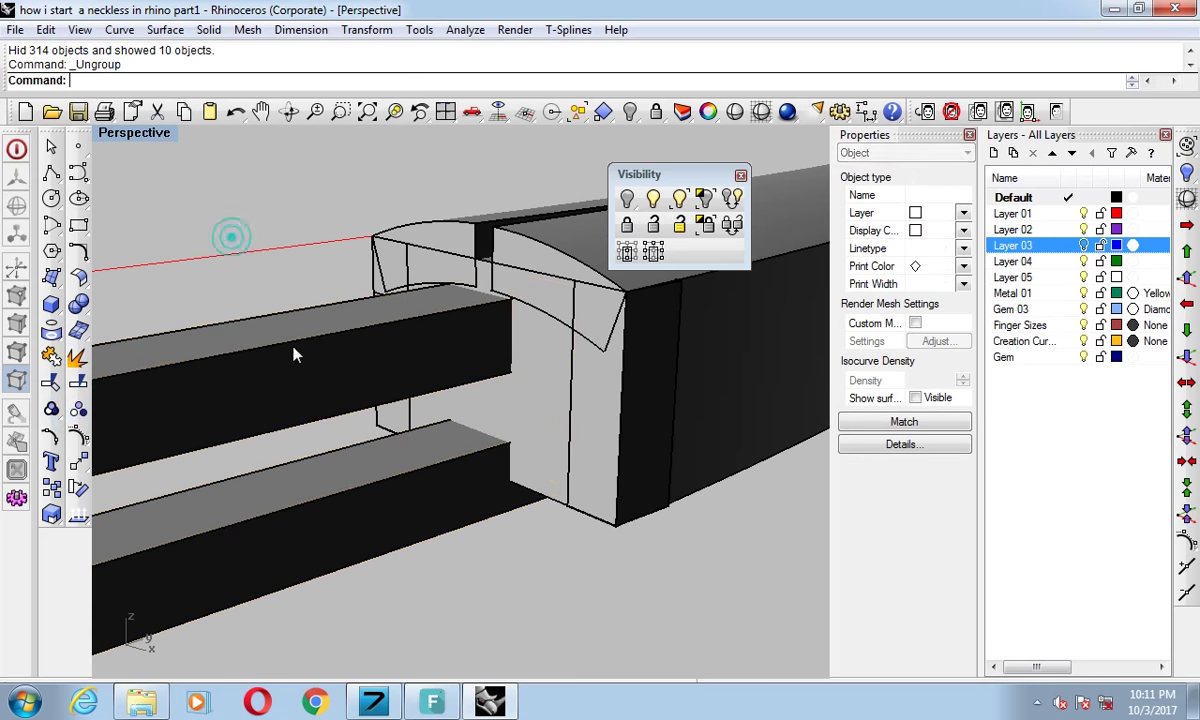
Cut the lower bar's slot into the link's end piece with Boolean Difference.
{"action": "left_click", "coordinate": [460, 451]}
{"action": "left_click", "coordinate": [530, 400]}
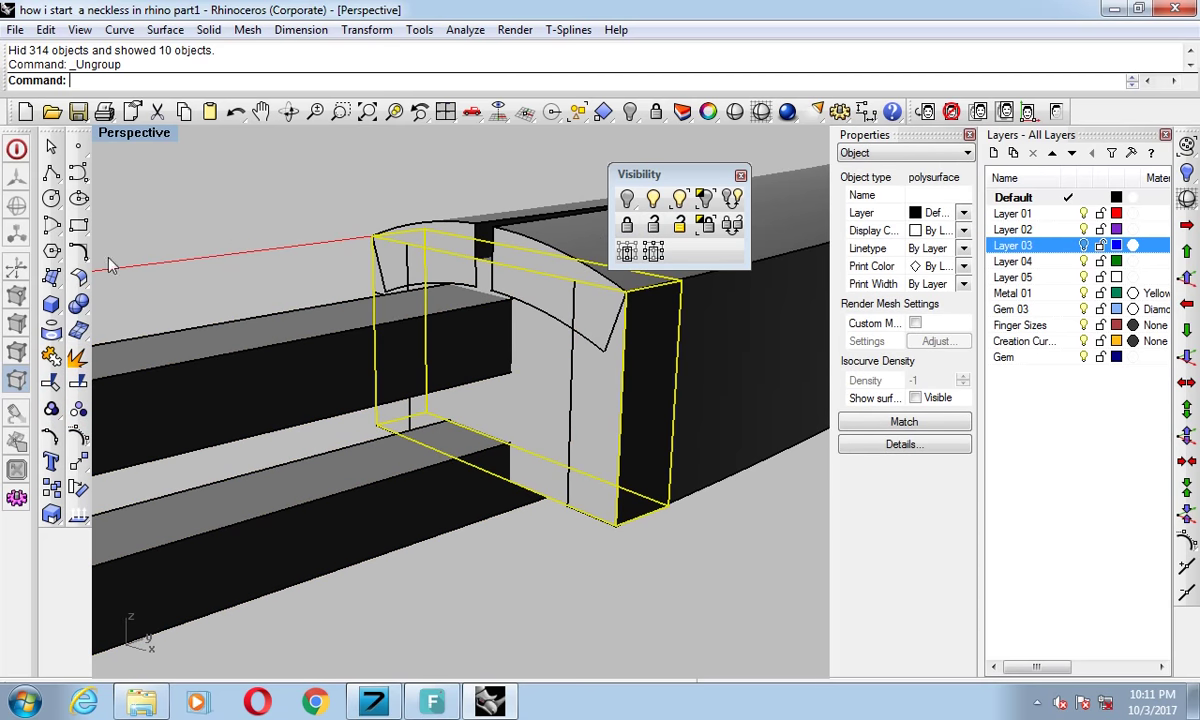
{"action": "left_click", "coordinate": [78, 305]}
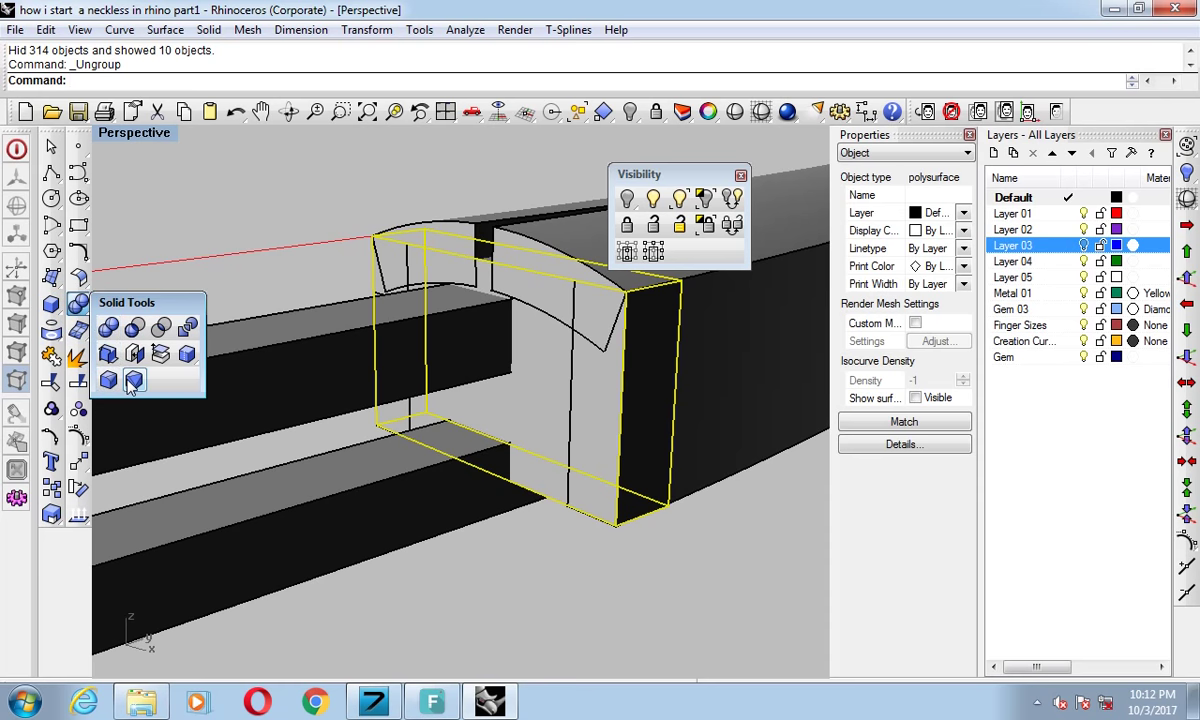
{"action": "left_click", "coordinate": [134, 327]}
{"action": "left_click", "coordinate": [348, 482]}
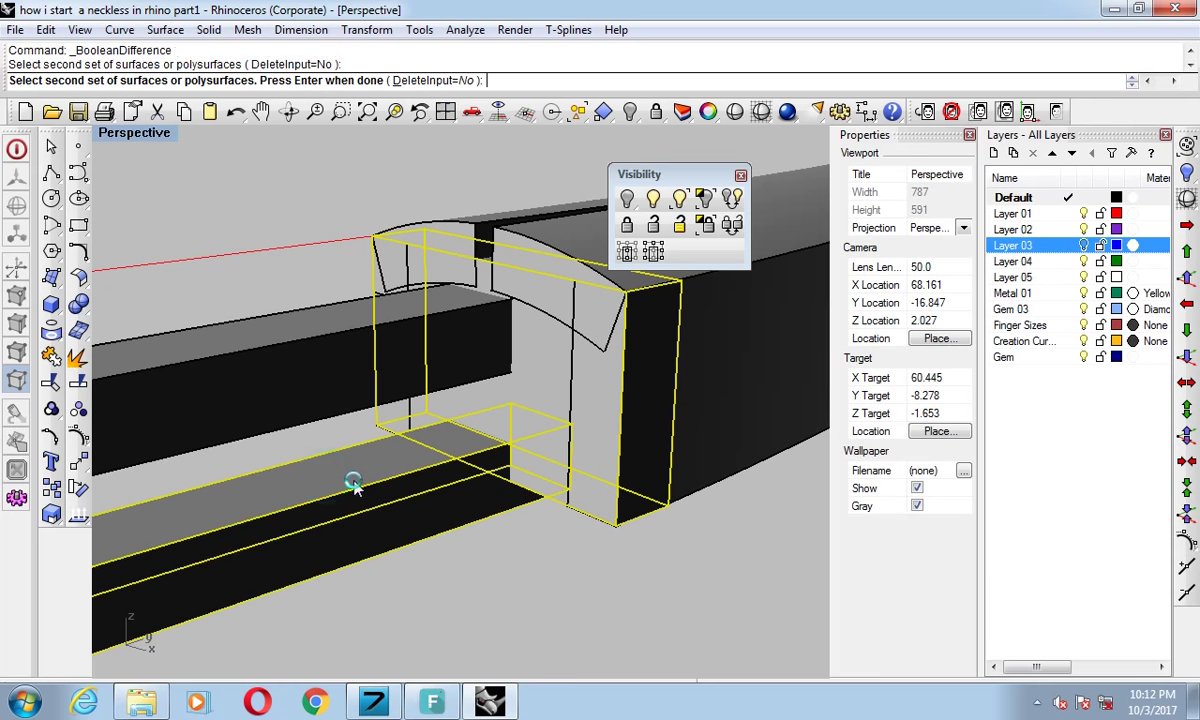
{"action": "key", "text": "Return"}
{"action": "mouse_move", "coordinate": [348, 482]}
{"action": "right_mouse_down"}
{"action": "mouse_move", "coordinate": [464, 525]}
{"action": "mouse_move", "coordinate": [378, 595]}
{"action": "mouse_move", "coordinate": [736, 338]}
{"action": "right_mouse_up"}
Delete the lower connector bar.
{"action": "left_click", "coordinate": [461, 519]}
{"action": "key", "text": "Delete"}
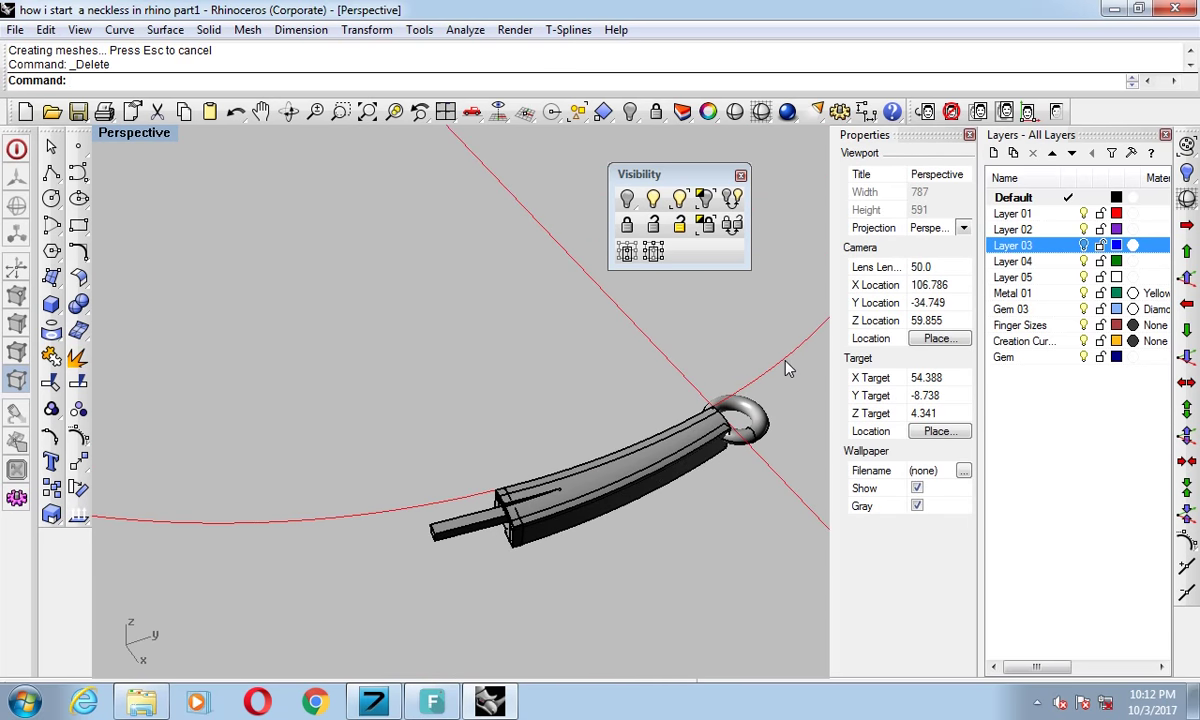
{"action": "right_click_drag", "start_coordinate": [672, 488], "coordinate": [557, 422]}
{"action": "mouse_move", "coordinate": [506, 546]}
{"action": "right_mouse_down"}
{"action": "mouse_move", "coordinate": [440, 590]}
{"action": "mouse_move", "coordinate": [530, 560]}
{"action": "mouse_move", "coordinate": [447, 490]}
{"action": "mouse_move", "coordinate": [675, 434]}
{"action": "right_mouse_up"}
{"action": "left_click_drag", "start_coordinate": [652, 422], "coordinate": [209, 664]}
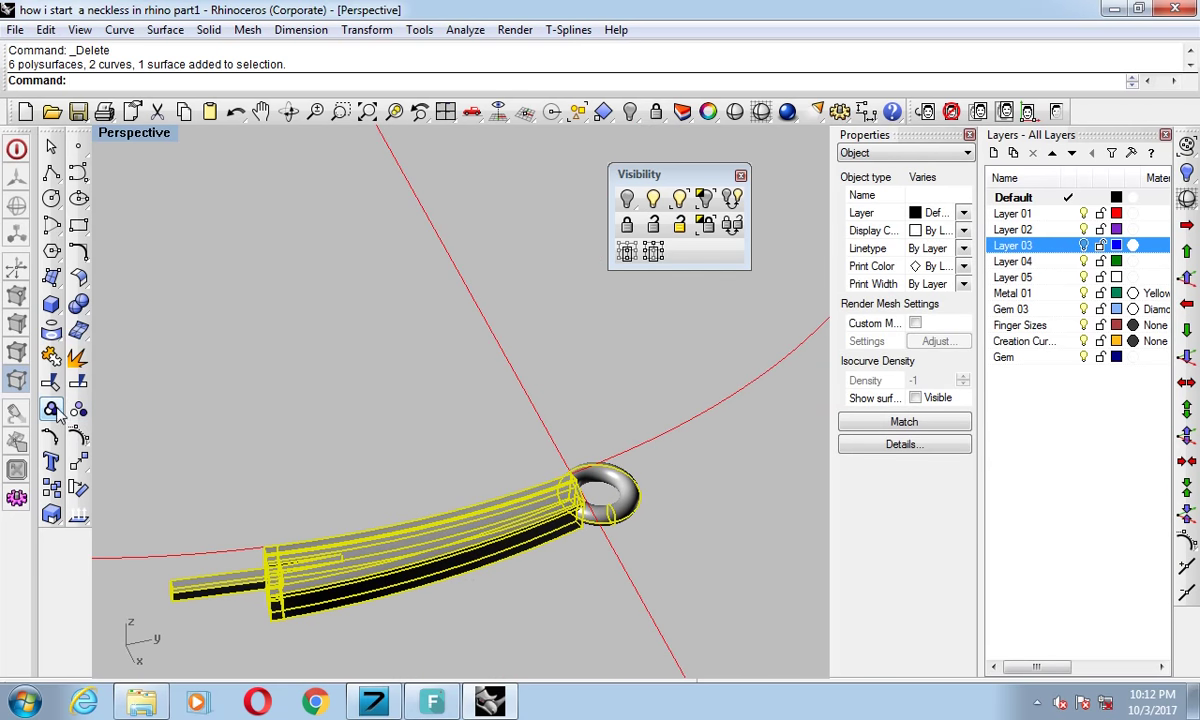
Window-select the curved link pieces and torus loop and group them.
{"action": "left_click", "coordinate": [222, 390]}
{"action": "left_click", "coordinate": [316, 581]}
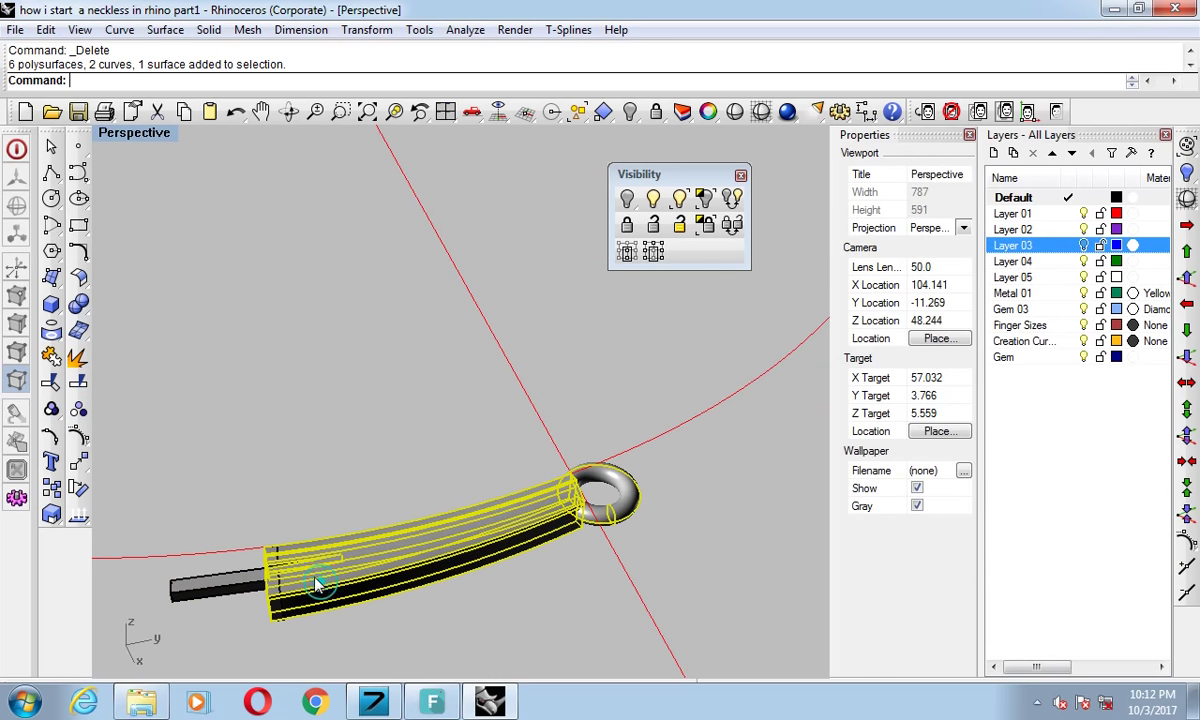
{"action": "left_click_drag", "start_coordinate": [637, 393], "coordinate": [349, 545]}
{"action": "left_click_drag", "start_coordinate": [219, 608], "coordinate": [218, 610]}
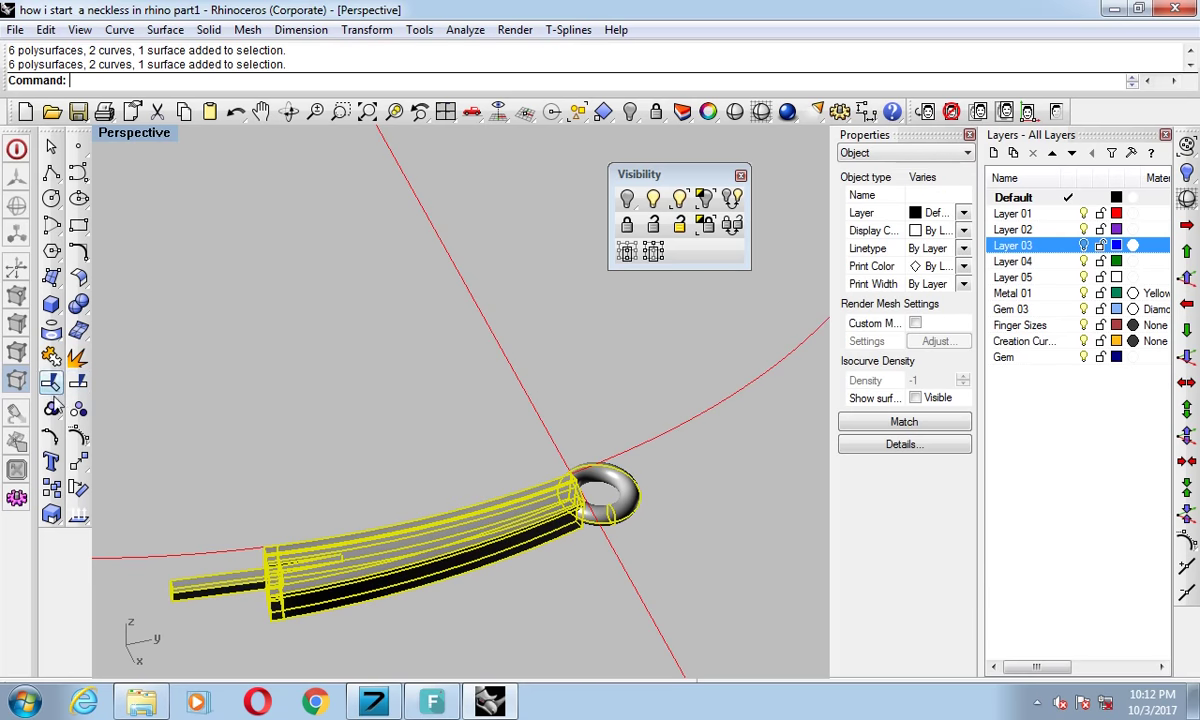
{"action": "left_click", "coordinate": [51, 408]}
{"action": "left_click", "coordinate": [295, 388]}
{"action": "right_click_drag", "start_coordinate": [284, 450], "coordinate": [410, 415]}
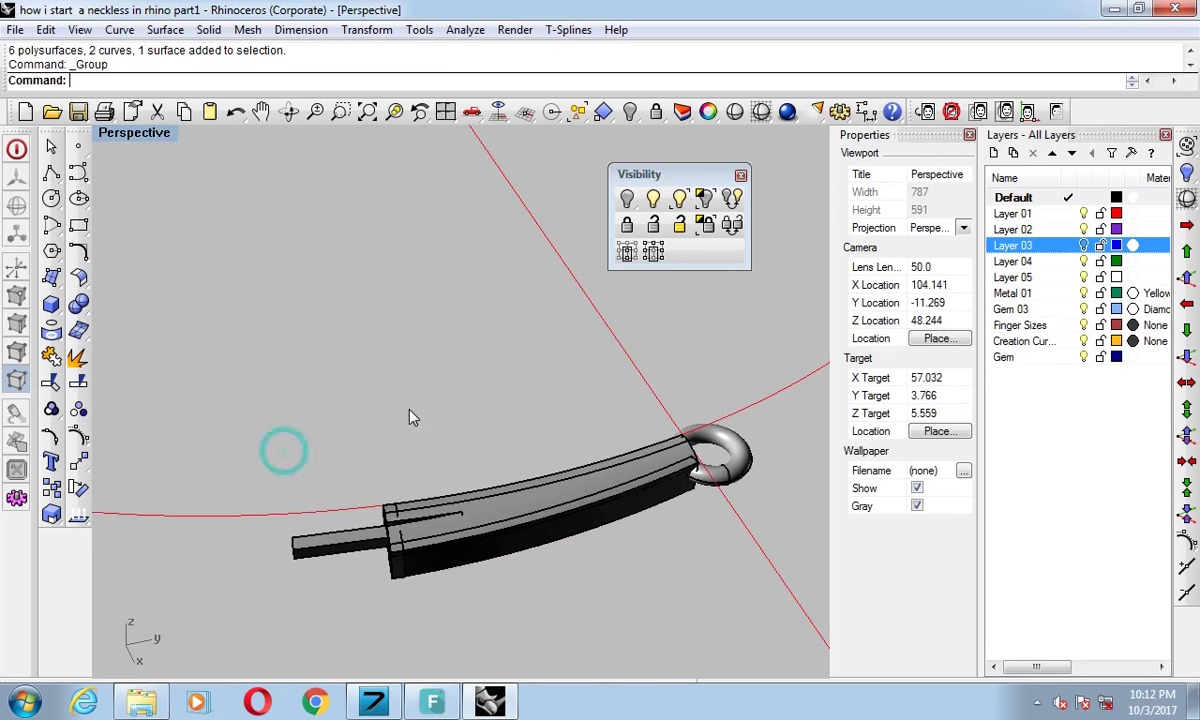
{"action": "scroll", "coordinate": [428, 568], "scroll_direction": "down", "scroll_amount": 5}
Group the next link's band pieces and hide them.
{"action": "scroll", "coordinate": [428, 568], "scroll_direction": "up", "scroll_amount": 5}
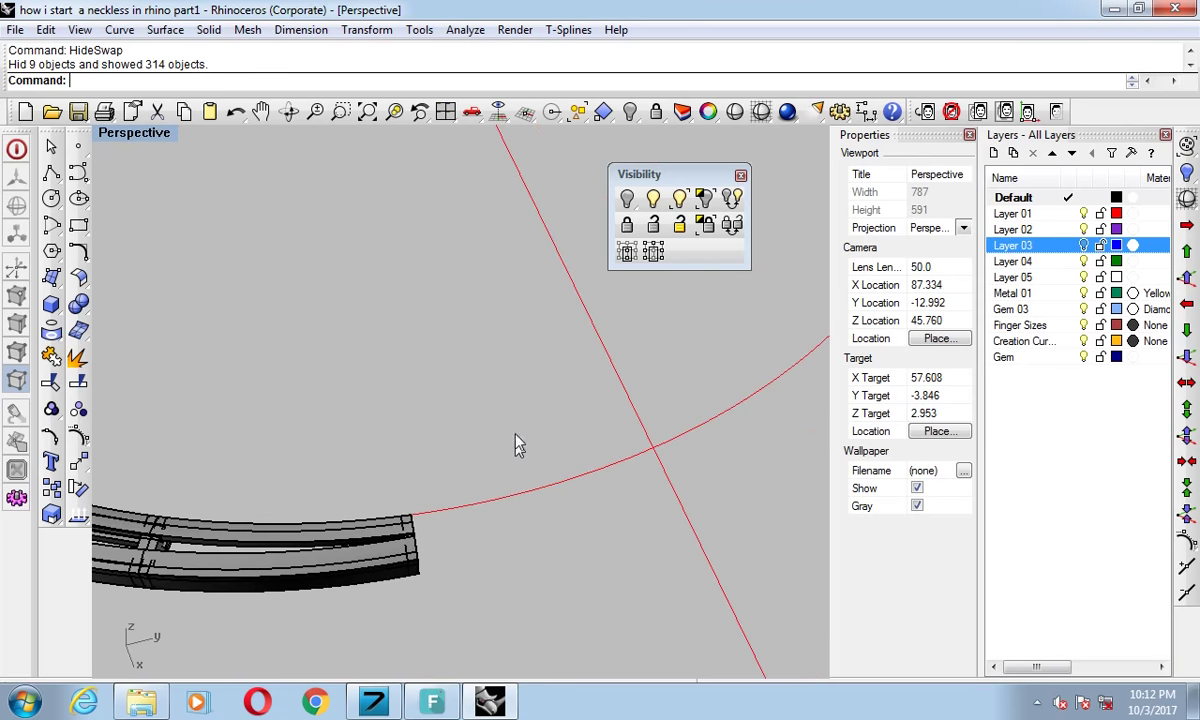
{"action": "left_click_drag", "start_coordinate": [342, 578], "coordinate": [503, 436]}
{"action": "scroll", "coordinate": [180, 524], "scroll_direction": "up", "scroll_amount": 5}
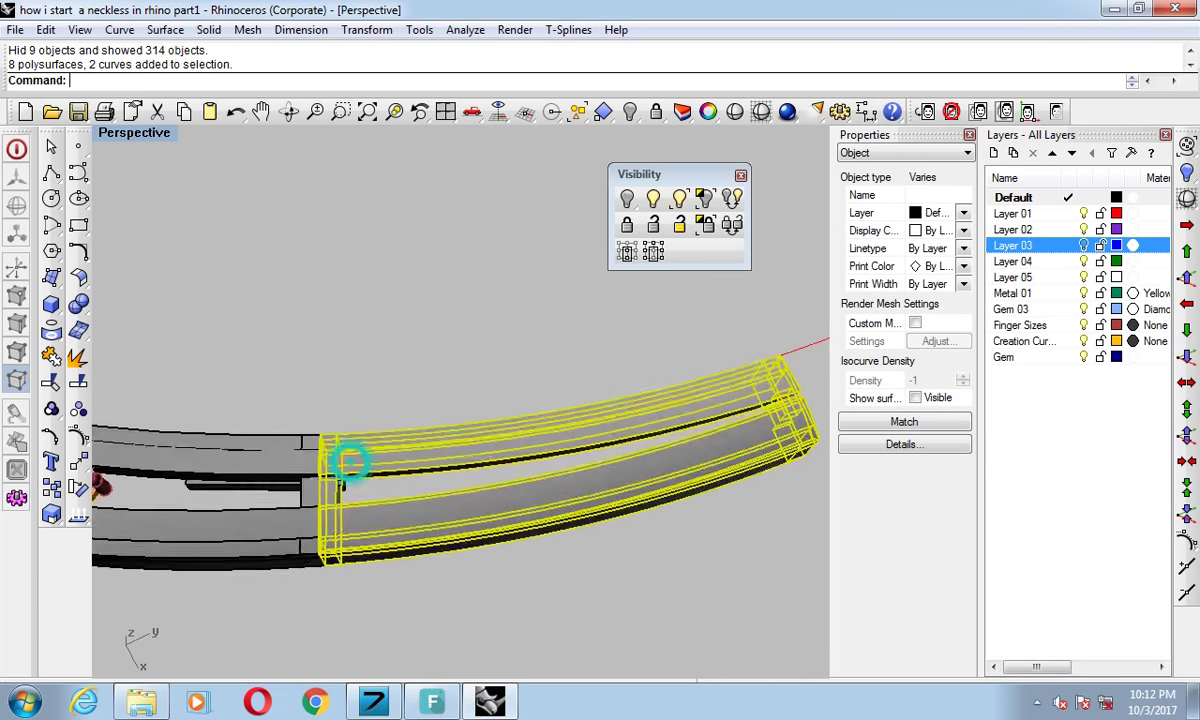
{"action": "scroll", "coordinate": [335, 480], "scroll_direction": "up", "scroll_amount": 2}
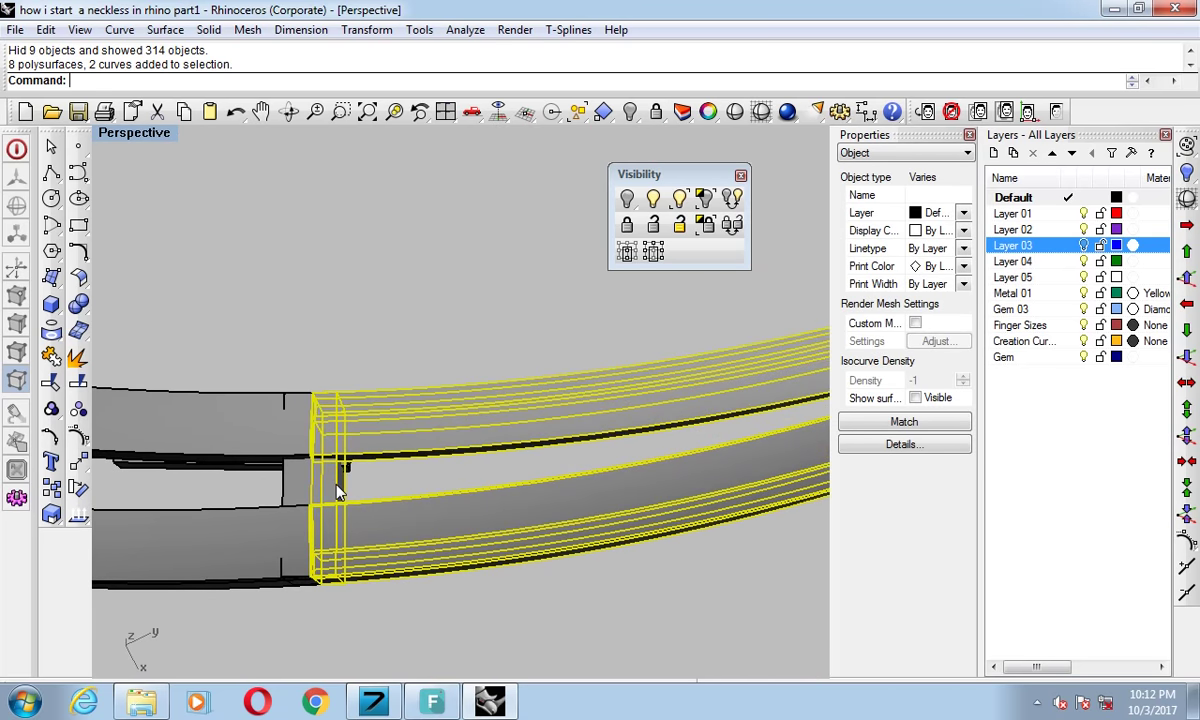
{"action": "key", "text": "ctrl+g"}
{"action": "key", "text": "ctrl+h"}
Lower the connector bars at this link end with the 0,0,-1 move, repeated once.
{"action": "mouse_move", "coordinate": [338, 493]}
{"action": "right_mouse_down"}
{"action": "mouse_move", "coordinate": [262, 449]}
{"action": "mouse_move", "coordinate": [265, 482]}
{"action": "right_mouse_up"}
{"action": "left_click", "coordinate": [271, 412]}
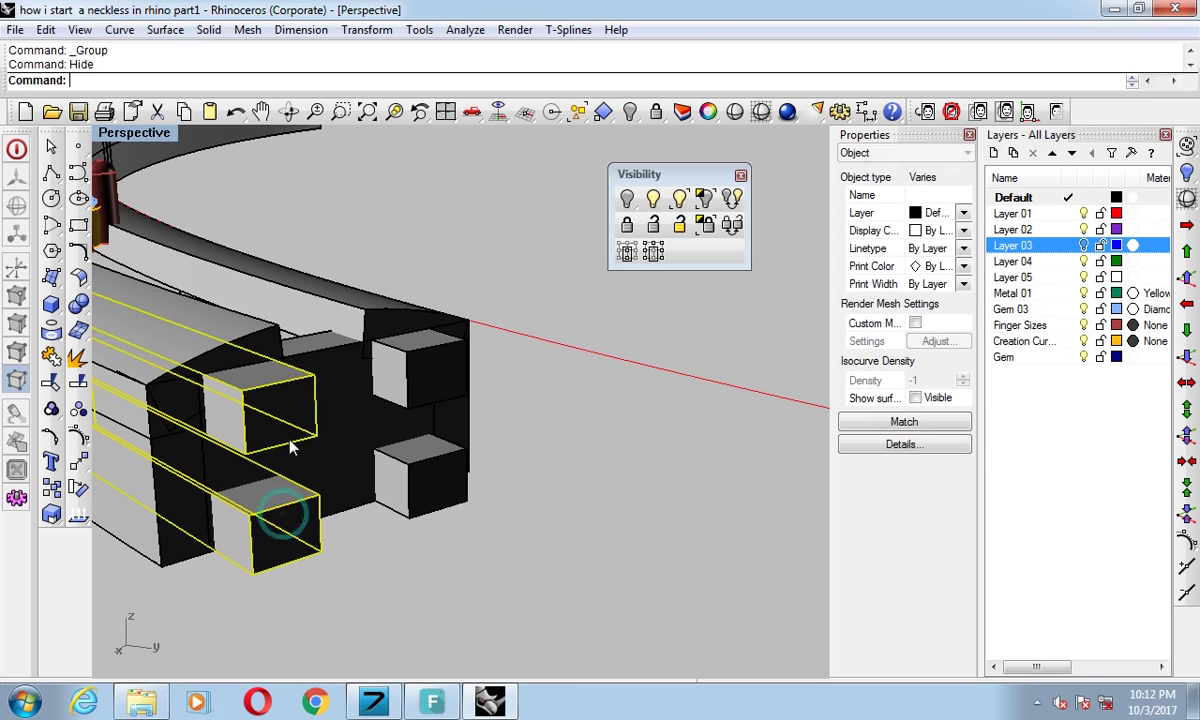
{"action": "right_click_drag", "start_coordinate": [436, 483], "coordinate": [722, 345]}
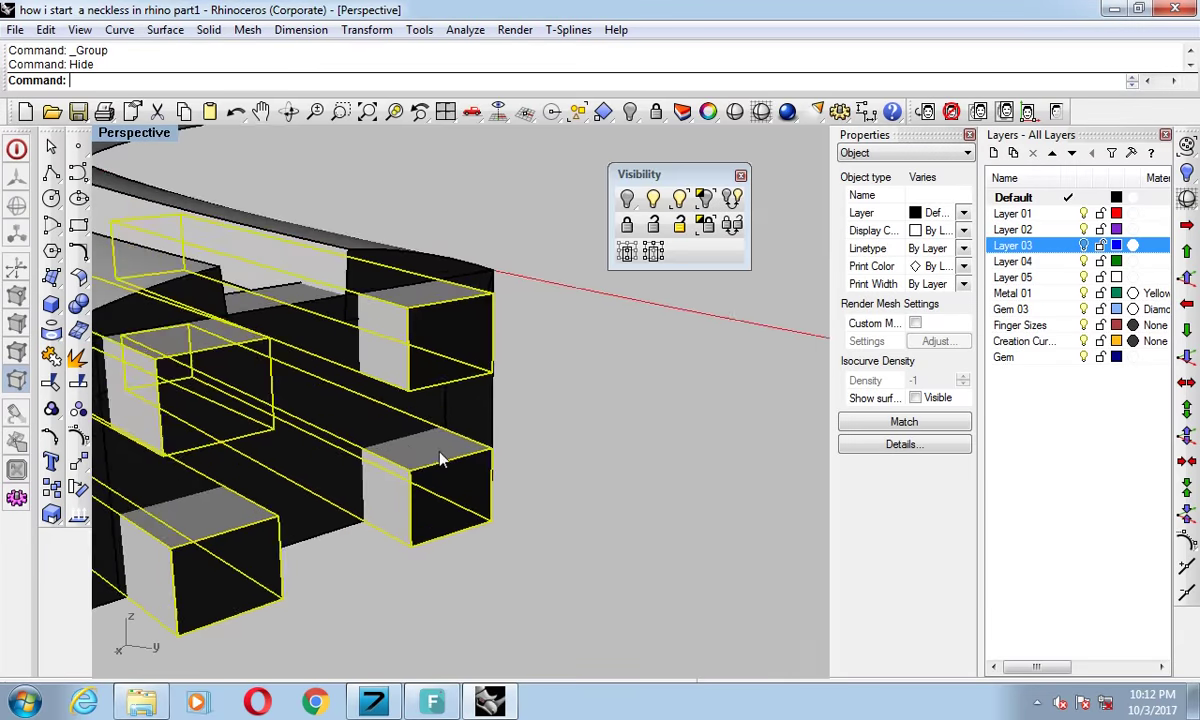
{"action": "left_click", "coordinate": [1187, 357]}
{"action": "right_click", "coordinate": [628, 346]}
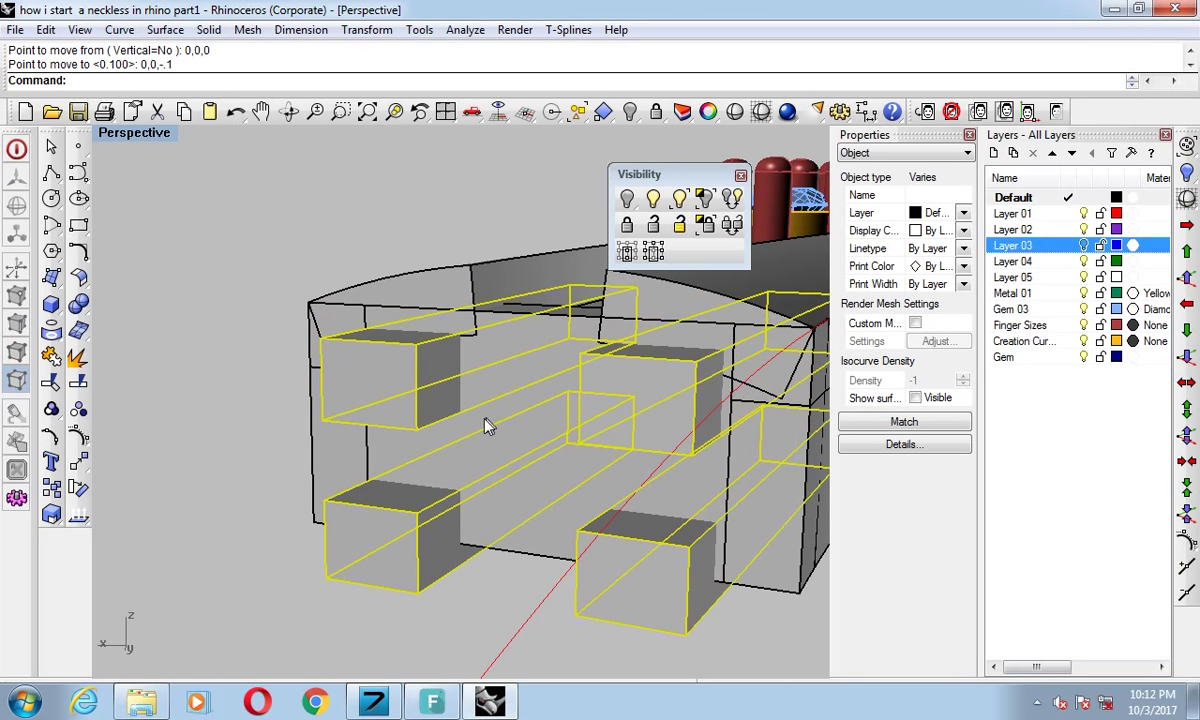
{"action": "left_click", "coordinate": [297, 212]}
Select the left and front-right connector box stacks and maximize the Top viewport.
{"action": "right_click_drag", "start_coordinate": [500, 370], "coordinate": [557, 512]}
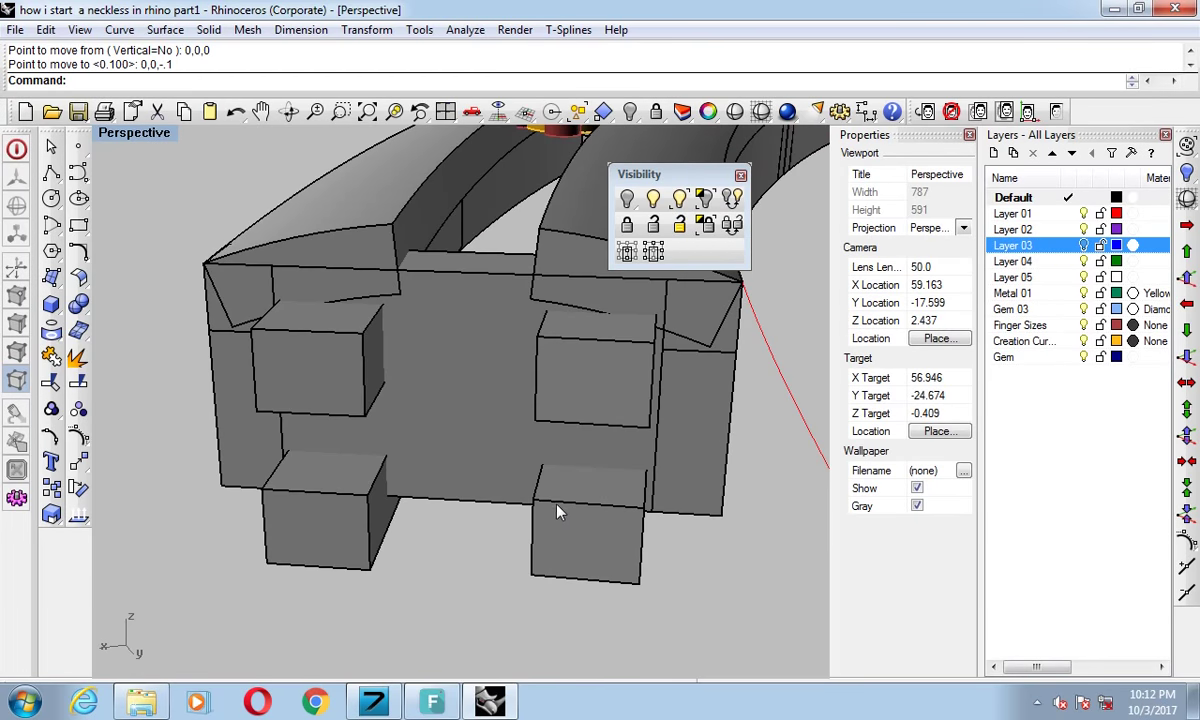
{"action": "left_click", "coordinate": [586, 523]}
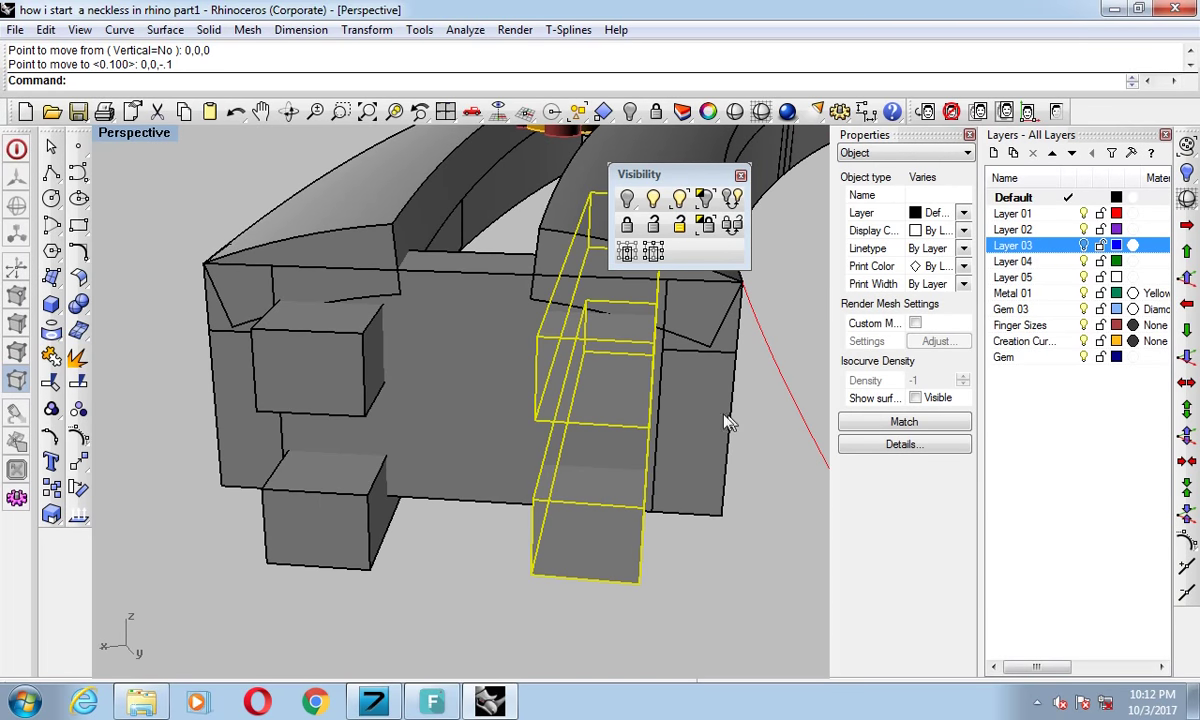
{"action": "left_click", "coordinate": [313, 535]}
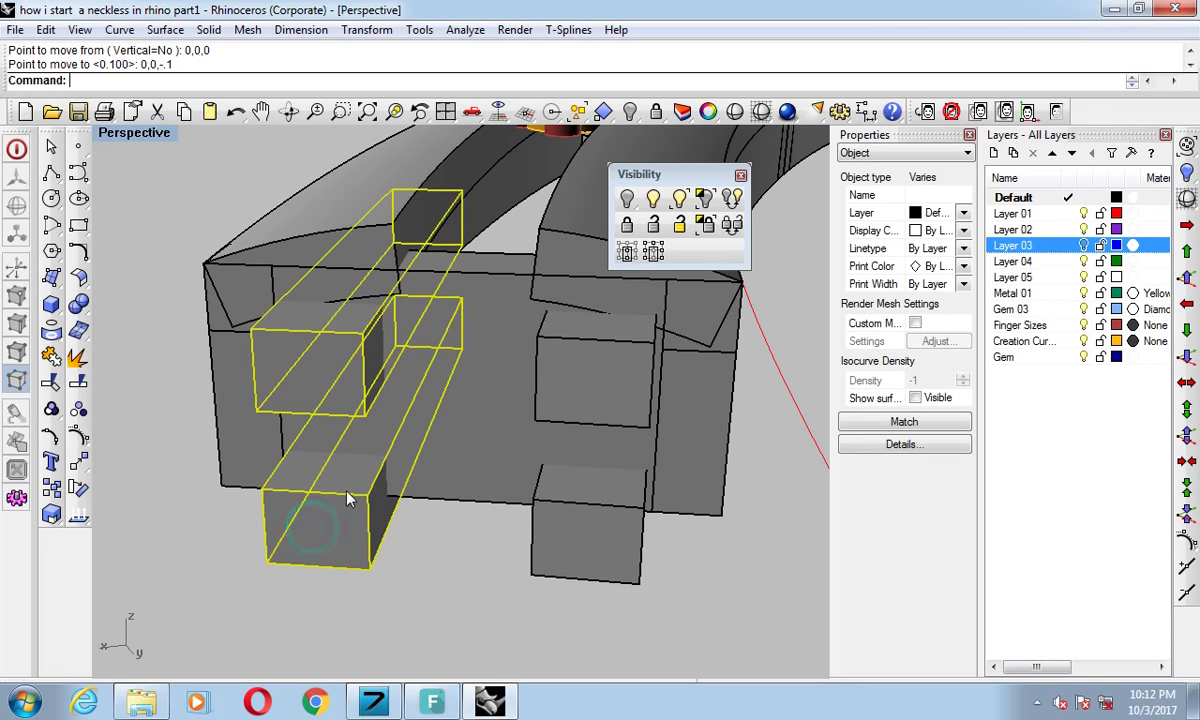
{"action": "key", "text": "ctrl+F1"}
Switch the Top view to wireframe, abandon a move attempt and return to Perspective.
{"action": "scroll", "coordinate": [430, 500], "scroll_direction": "down", "scroll_amount": 2}
{"action": "scroll", "coordinate": [463, 570], "scroll_direction": "up", "scroll_amount": 2}
{"action": "scroll", "coordinate": [463, 420], "scroll_direction": "up", "scroll_amount": 2}
{"action": "scroll", "coordinate": [520, 390], "scroll_direction": "up", "scroll_amount": 2}
{"action": "type", "text": "q"}
{"action": "key", "text": "Return"}
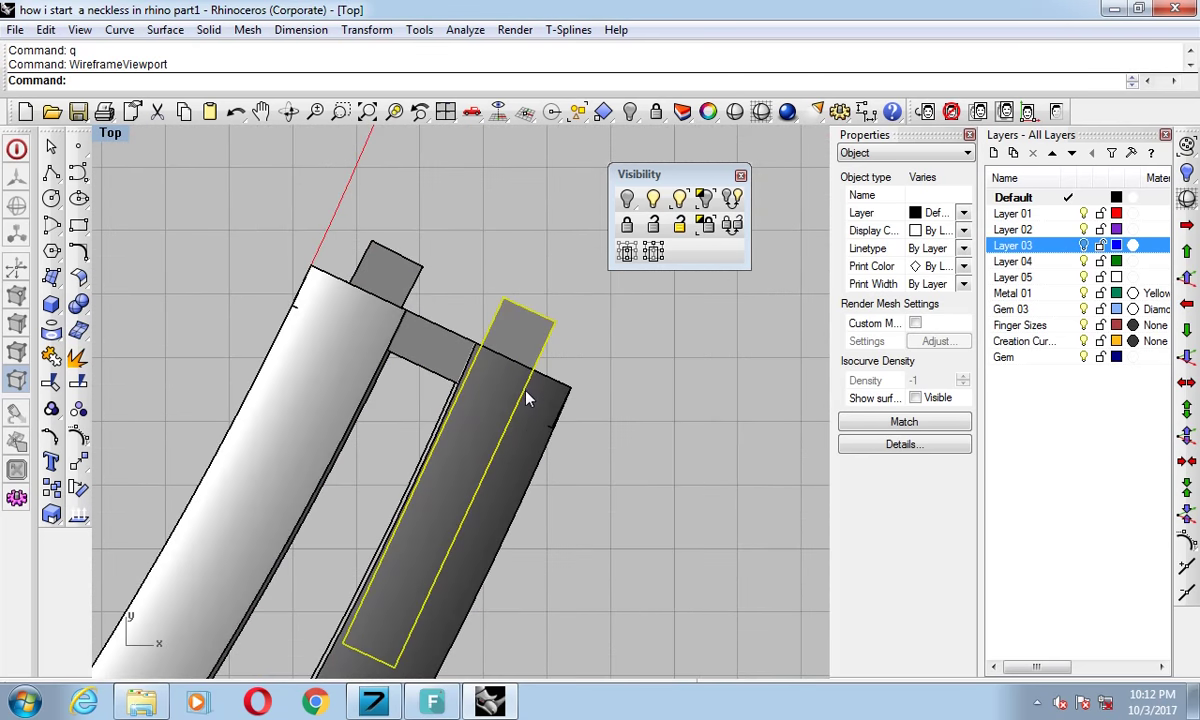
{"action": "scroll", "coordinate": [528, 400], "scroll_direction": "up", "scroll_amount": 2}
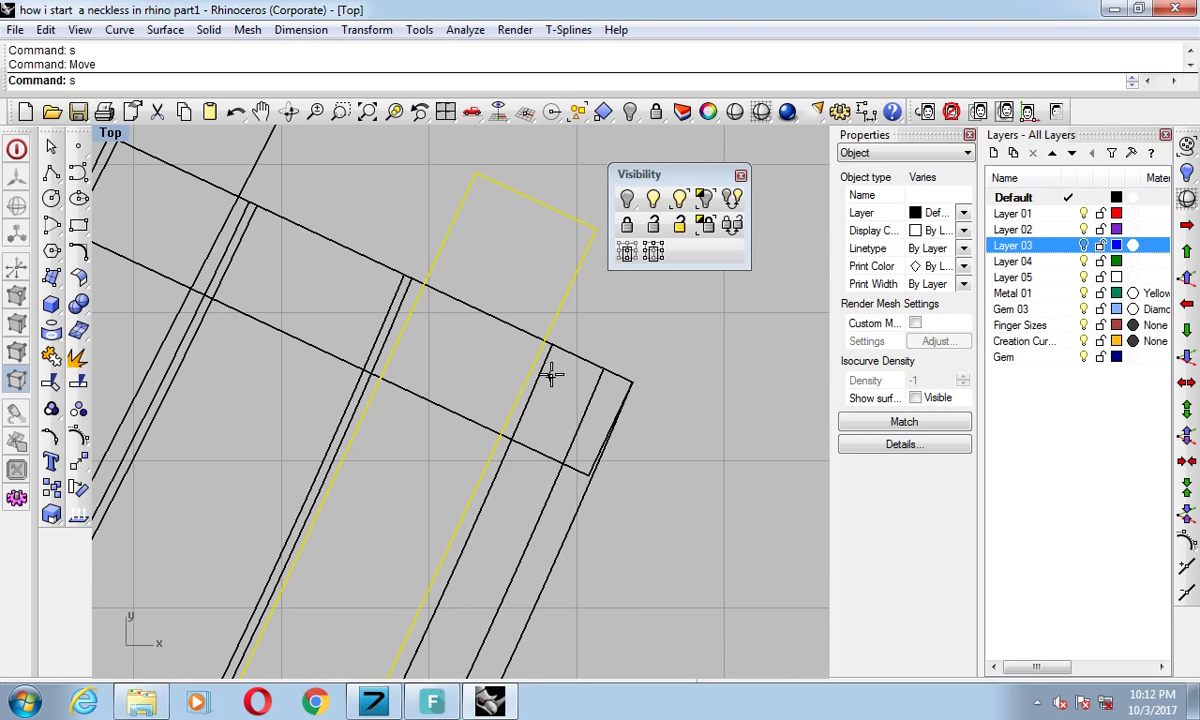
{"action": "key", "text": "Return"}
{"action": "left_click", "coordinate": [548, 373]}
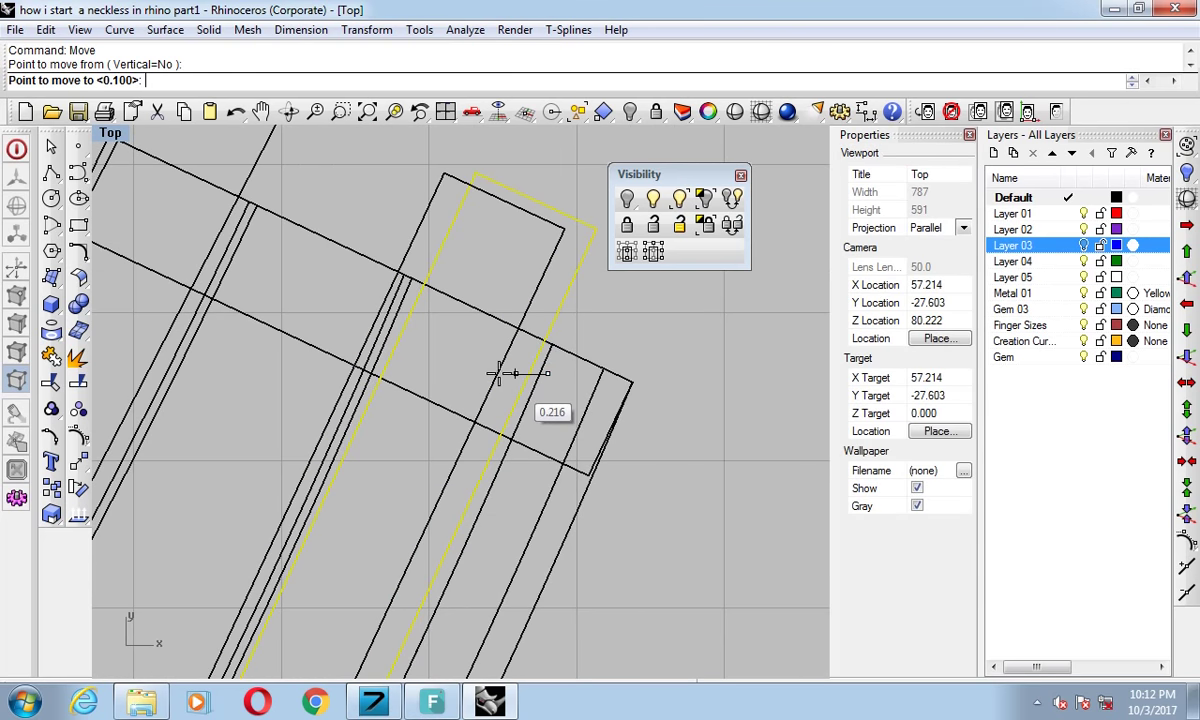
{"action": "key", "text": "ctrl+F4"}
{"action": "key", "text": "Escape"}
{"action": "key", "text": "Escape"}
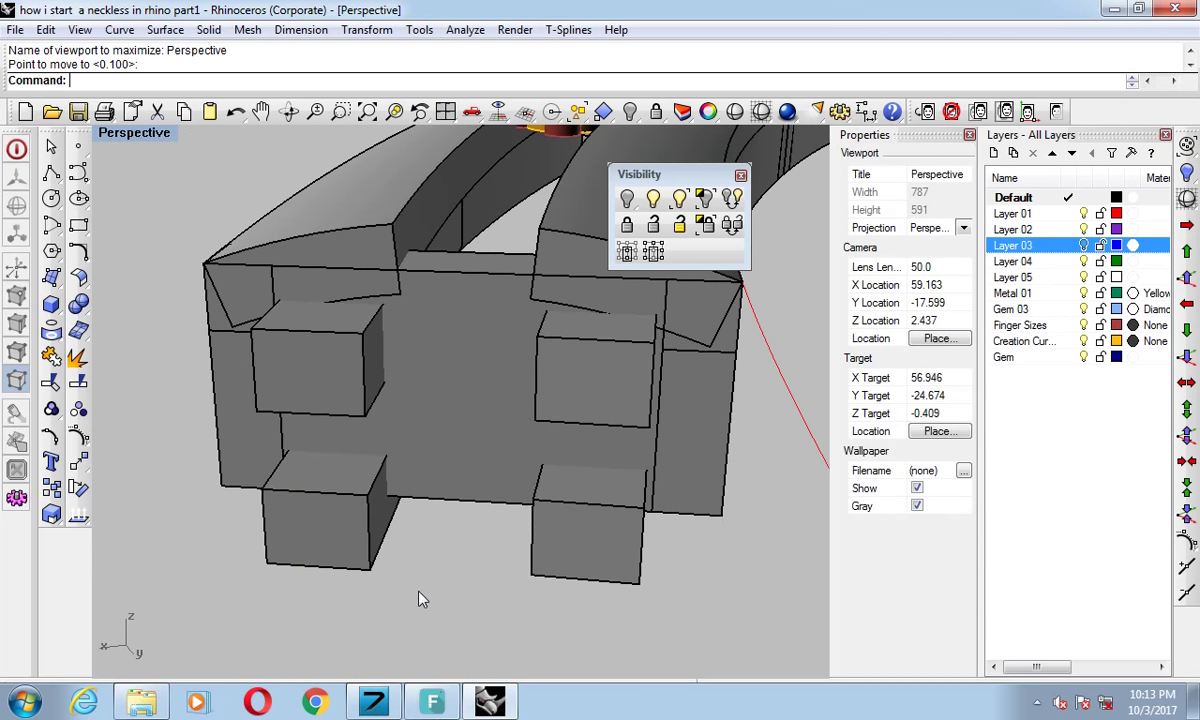
Select both groups of connector bars and lower them 1 unit (0,0,-1).
{"action": "right_click_drag", "start_coordinate": [463, 482], "coordinate": [443, 476]}
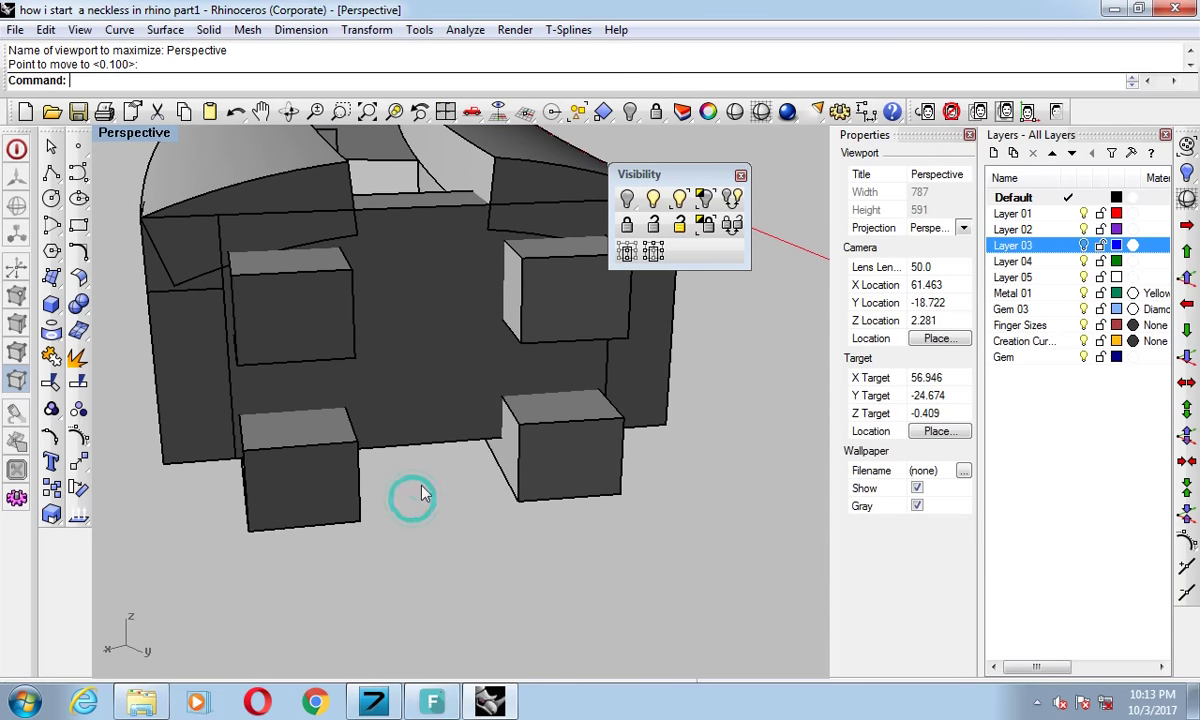
{"action": "left_click", "coordinate": [321, 503]}
{"action": "left_click", "coordinate": [505, 485], "text": "shift"}
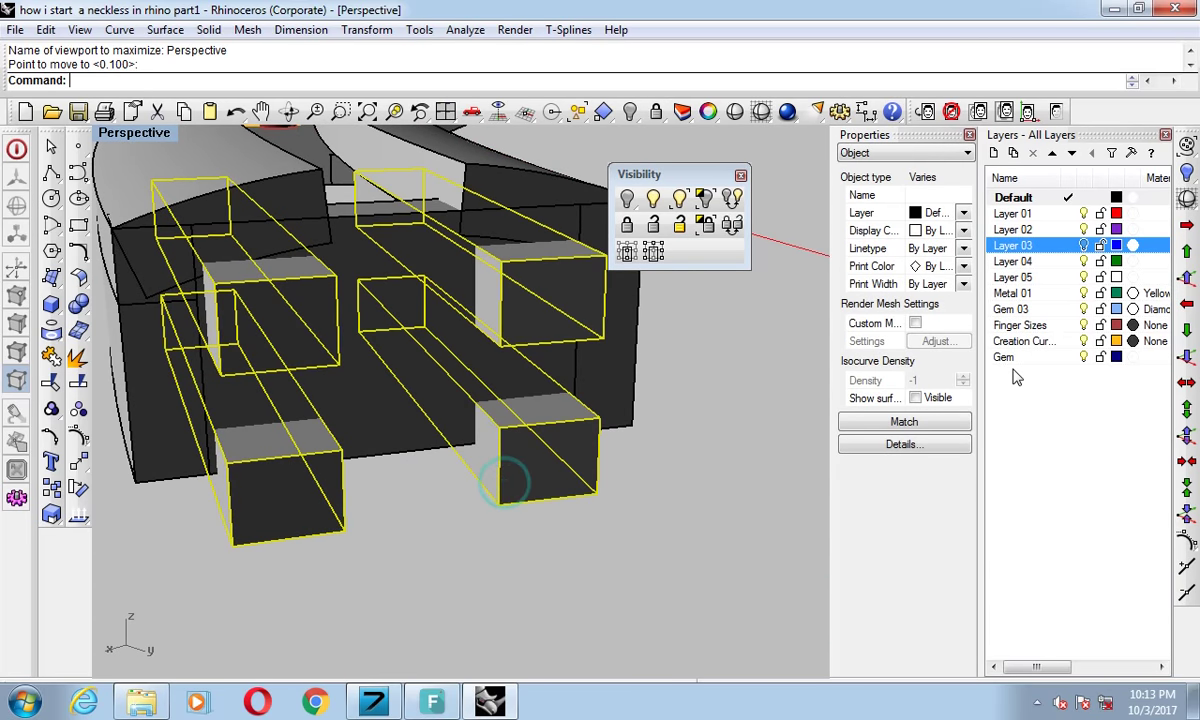
{"action": "left_click", "coordinate": [1188, 357]}
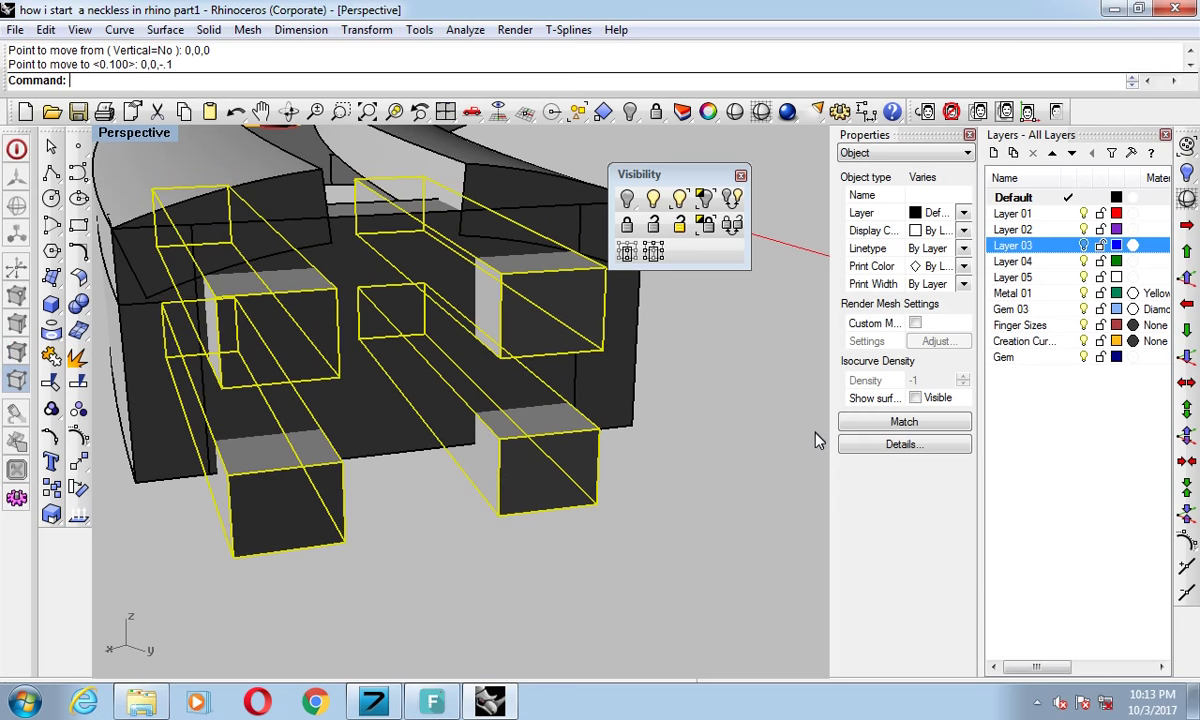
{"action": "key", "text": "Escape"}
Subtract the two connector bars from the link end block with Boolean Difference.
{"action": "right_click_drag", "start_coordinate": [395, 367], "coordinate": [389, 356]}
{"action": "left_click", "coordinate": [394, 338]}
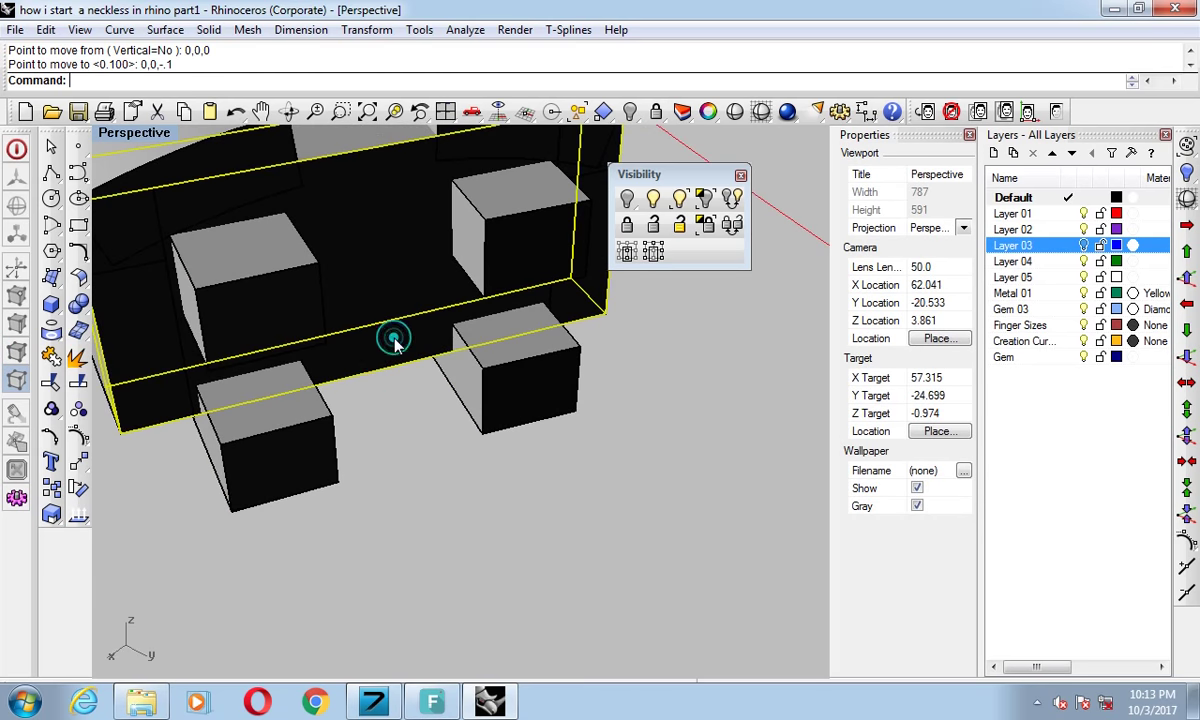
{"action": "left_click", "coordinate": [77, 306]}
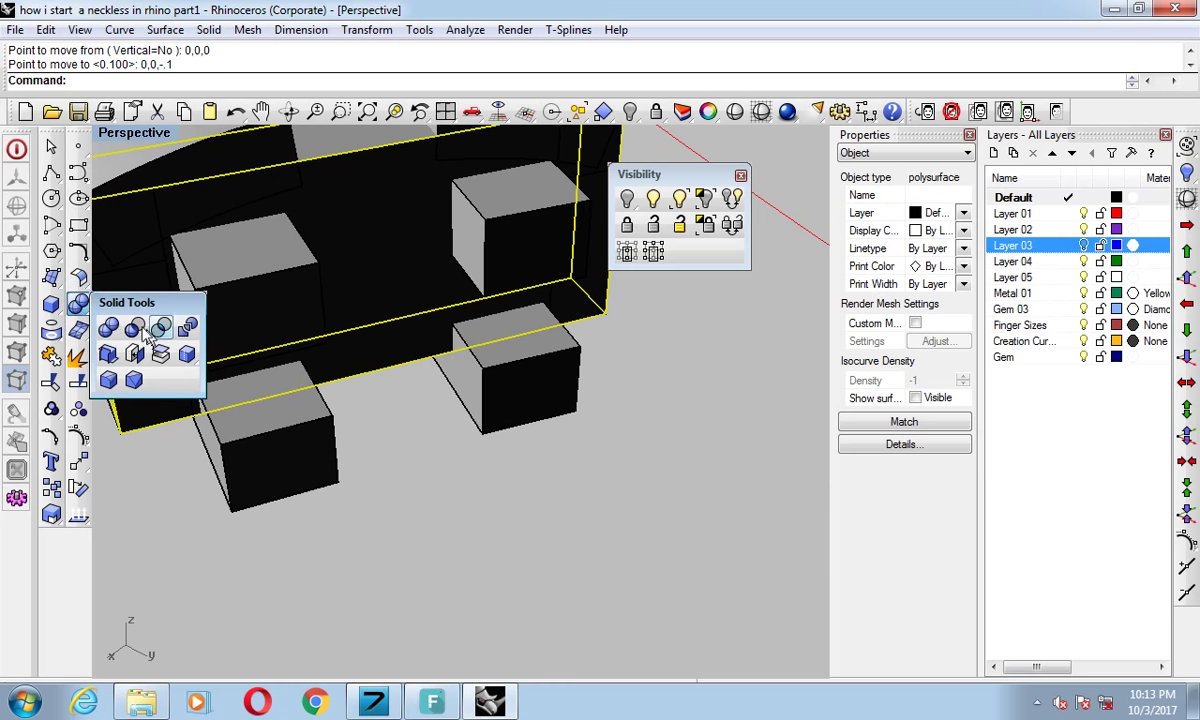
{"action": "left_click", "coordinate": [134, 328]}
{"action": "left_click", "coordinate": [248, 391]}
{"action": "left_click", "coordinate": [465, 369]}
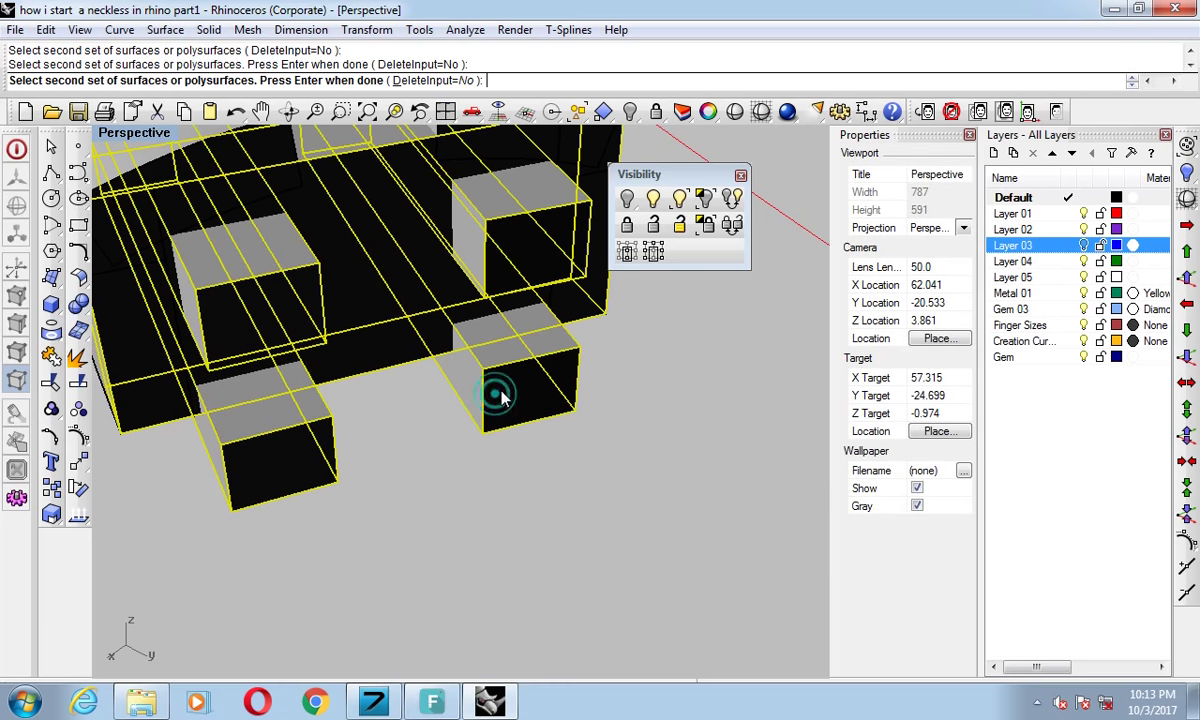
{"action": "key", "text": "Return"}
Hide the left and right link bodies.
{"action": "left_click", "coordinate": [290, 435]}
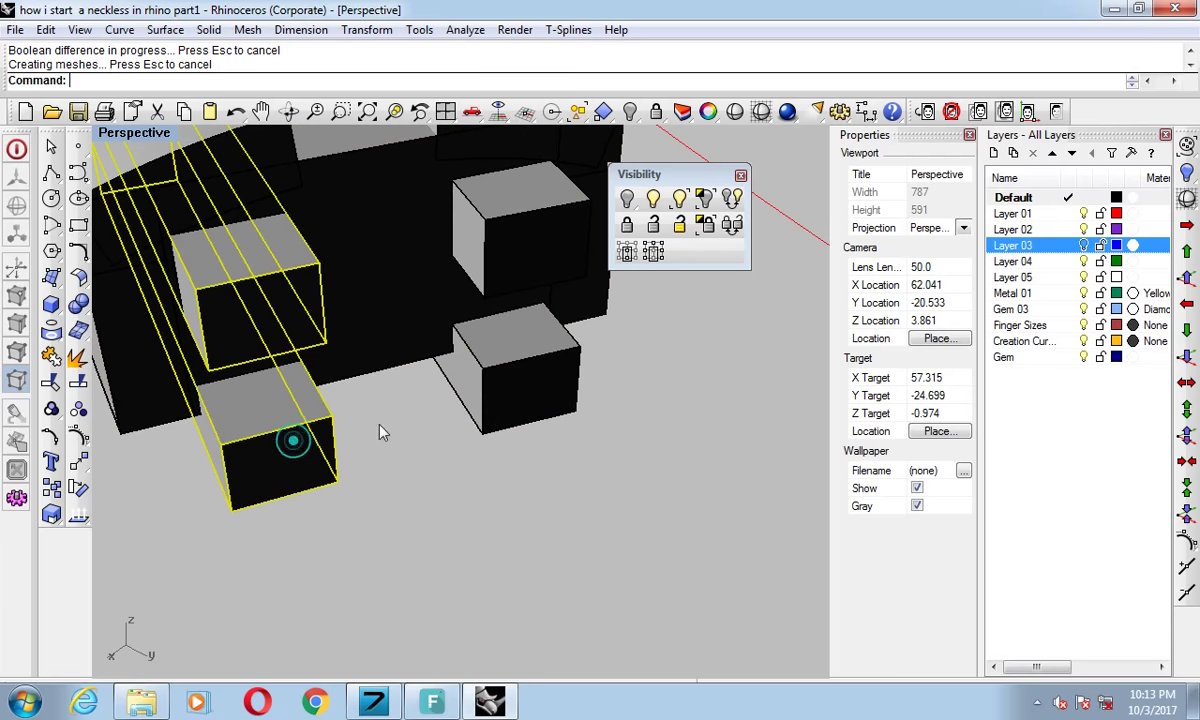
{"action": "left_click", "coordinate": [529, 405], "text": "shift"}
{"action": "left_click", "coordinate": [627, 199]}
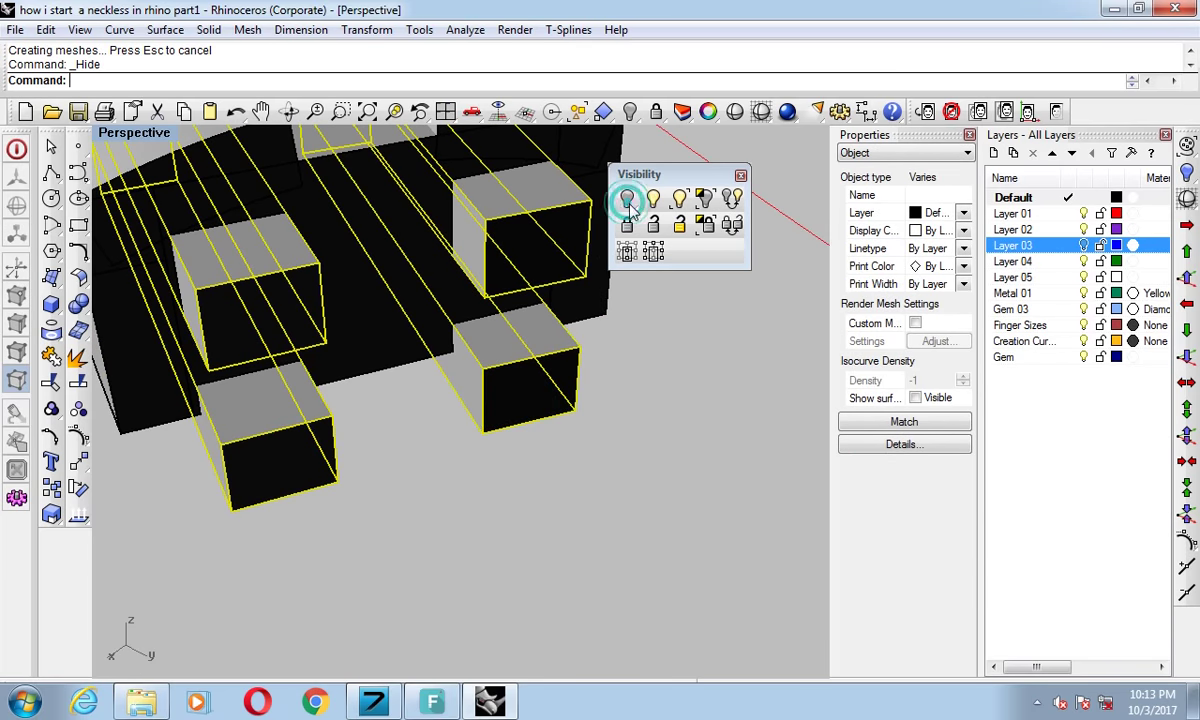
Isolate the connector bars with HideSwap and ungroup both pairs of bars.
{"action": "left_click", "coordinate": [733, 199]}
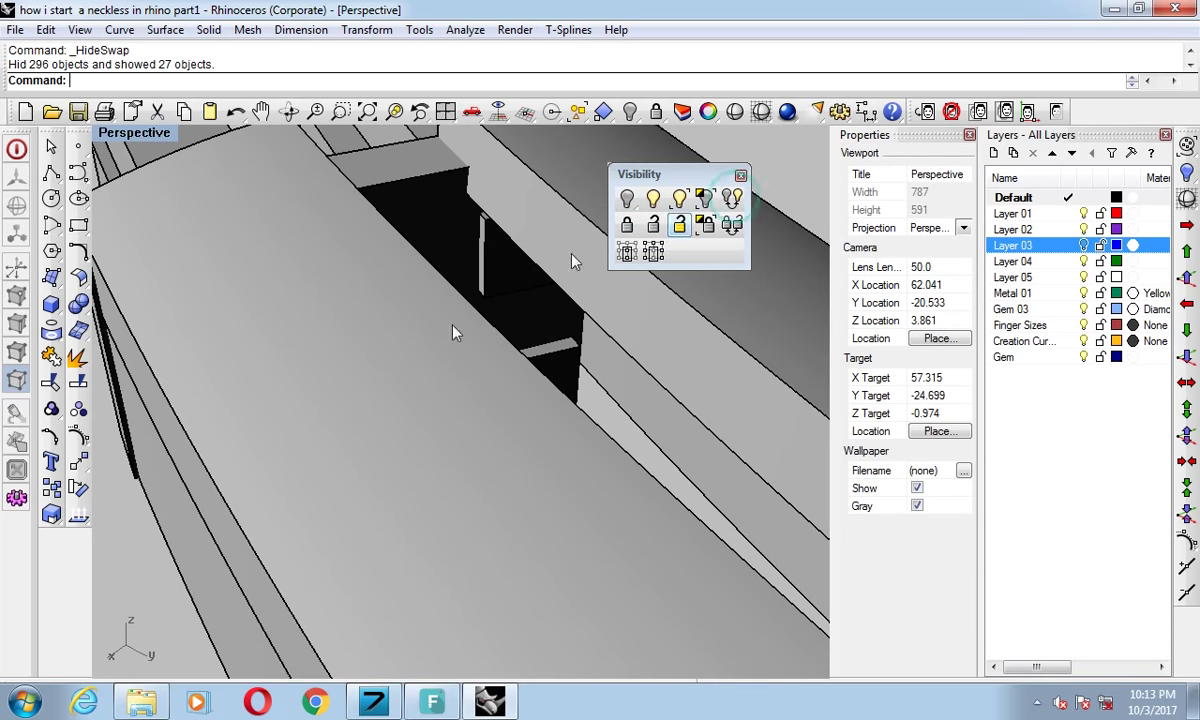
{"action": "mouse_move", "coordinate": [455, 332]}
{"action": "right_mouse_down"}
{"action": "mouse_move", "coordinate": [255, 440]}
{"action": "mouse_move", "coordinate": [345, 385]}
{"action": "mouse_move", "coordinate": [530, 307]}
{"action": "right_mouse_up"}
{"action": "left_click", "coordinate": [513, 377]}
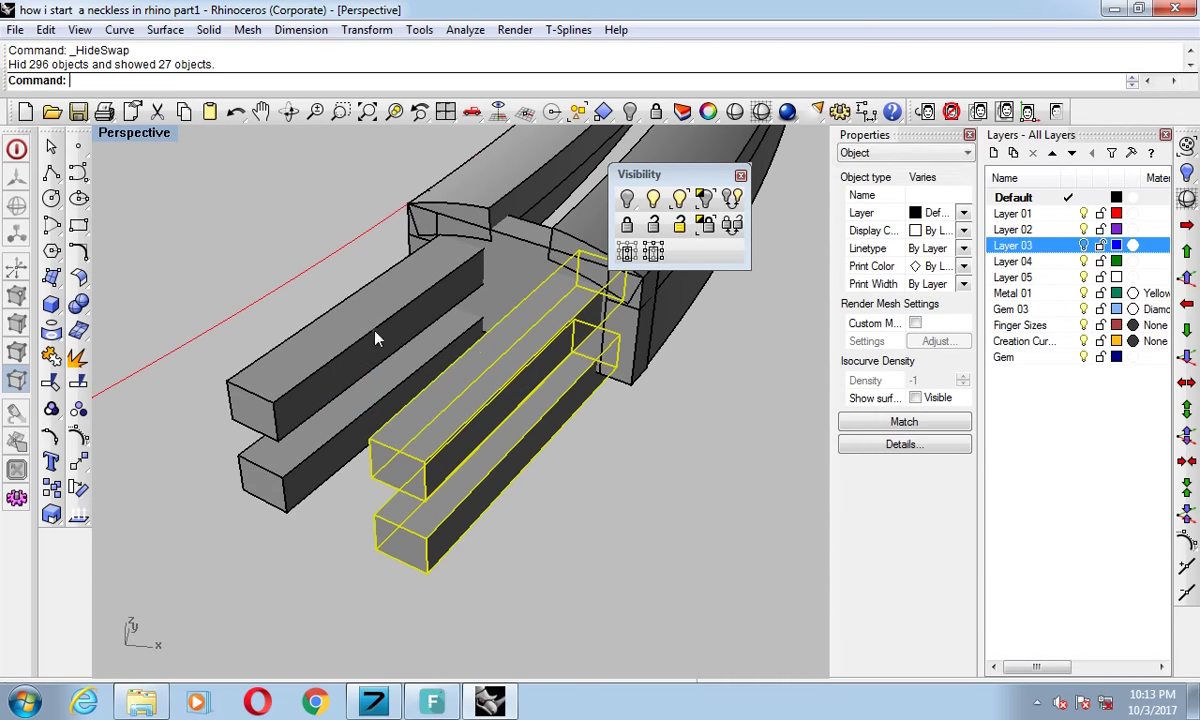
{"action": "left_click", "coordinate": [375, 335], "text": "shift"}
{"action": "left_click", "coordinate": [80, 410]}
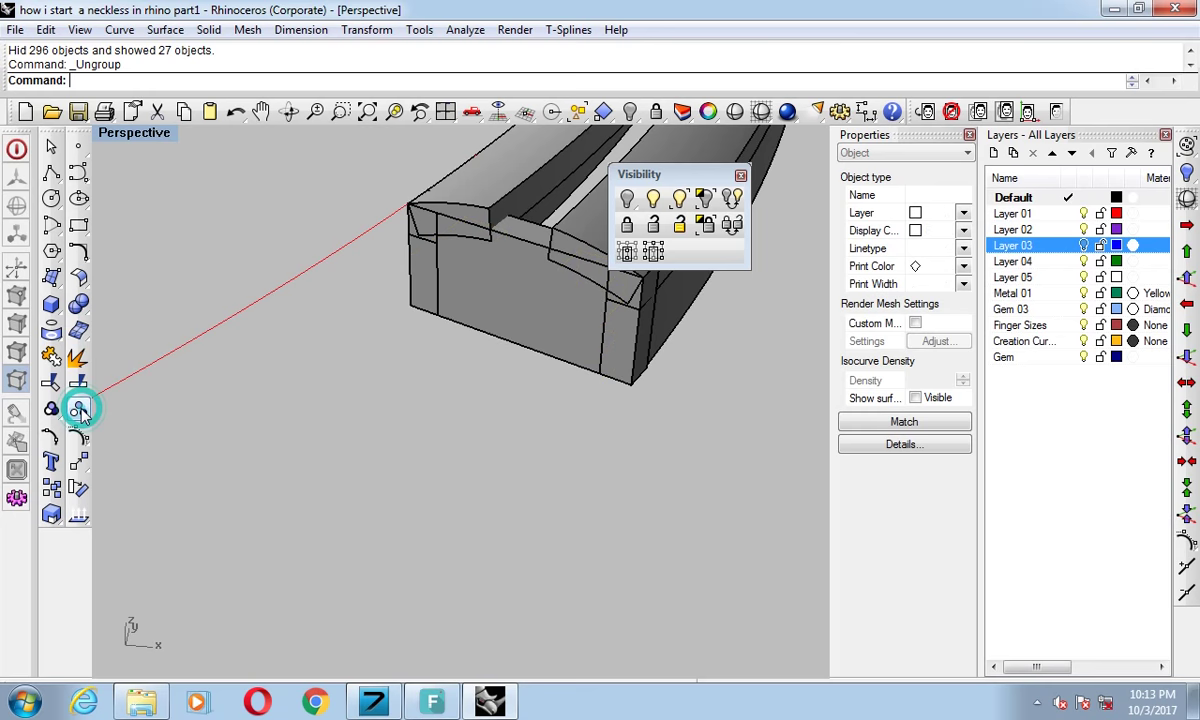
{"action": "left_click", "coordinate": [196, 300]}
{"action": "left_click", "coordinate": [513, 277]}
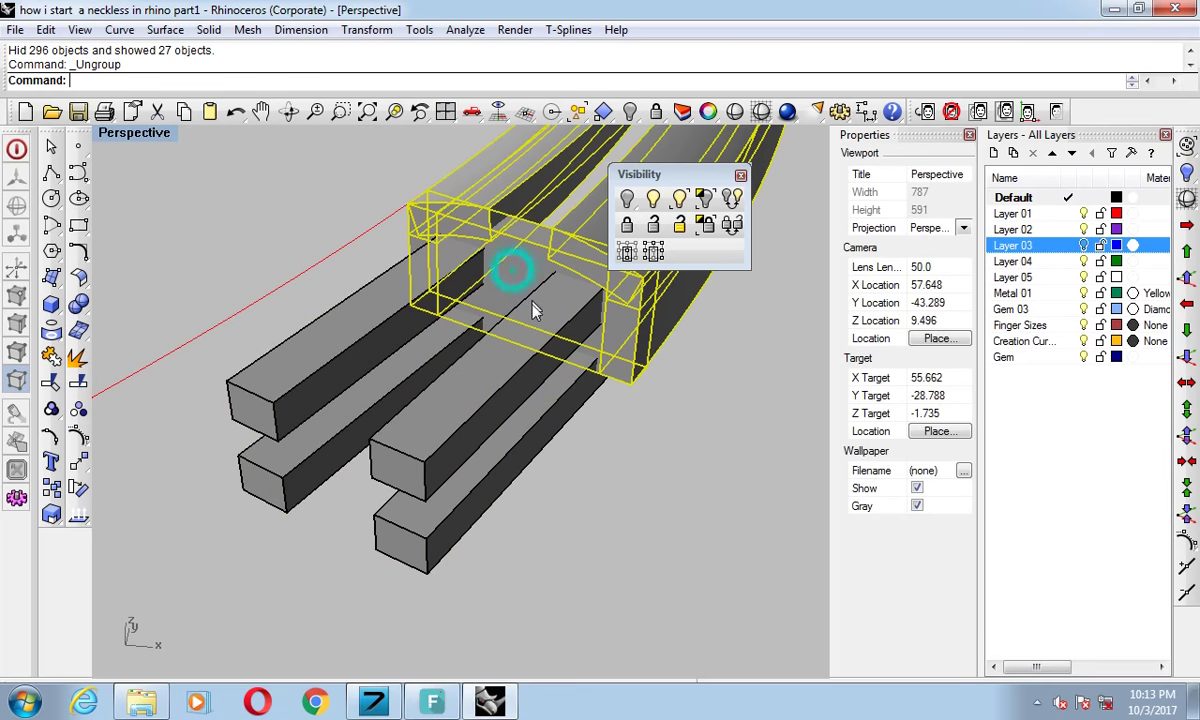
{"action": "key", "text": "Escape"}
{"action": "scroll", "coordinate": [476, 250], "scroll_direction": "up", "scroll_amount": 3}
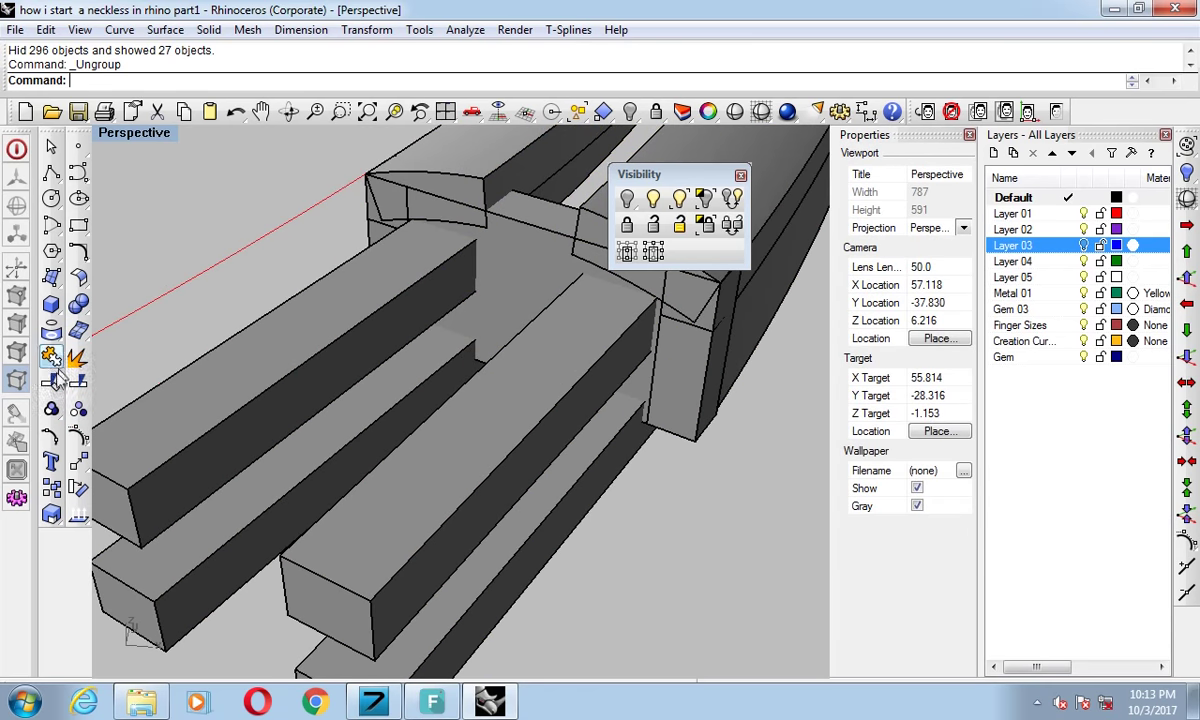
Remove the middle end block from its group and select it.
{"action": "left_click", "coordinate": [51, 410]}
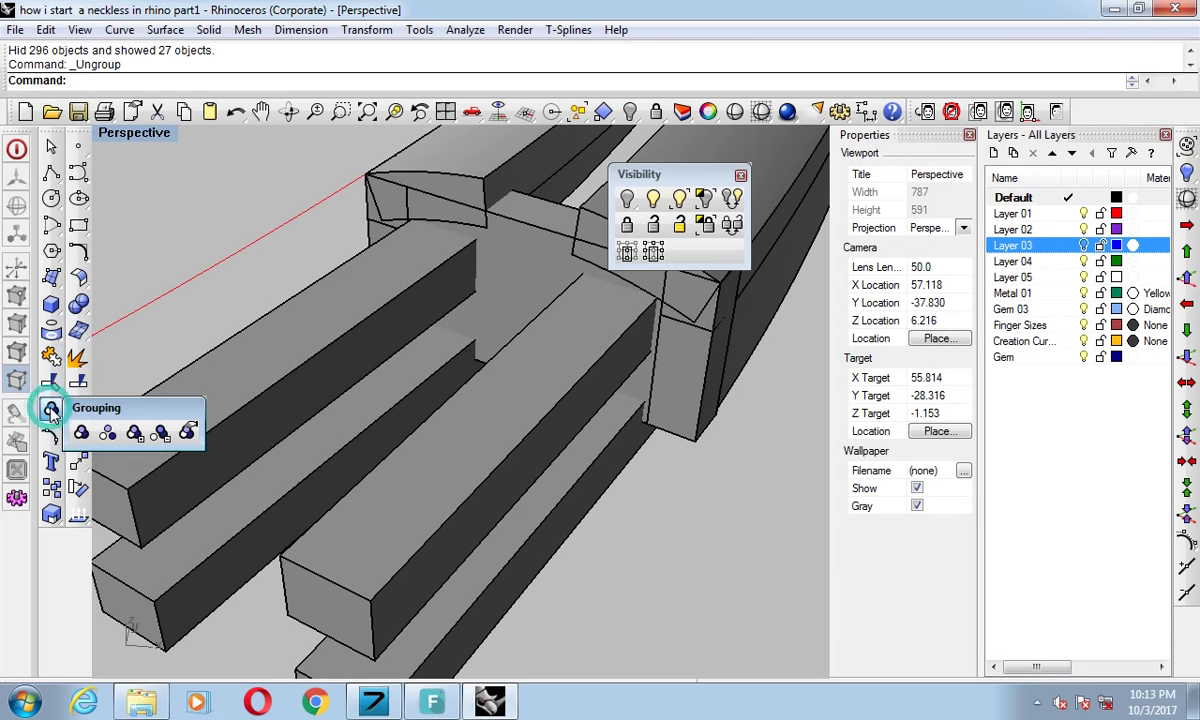
{"action": "left_click", "coordinate": [160, 432]}
{"action": "left_click", "coordinate": [532, 271]}
{"action": "key", "text": "Return"}
{"action": "left_click", "coordinate": [532, 271]}
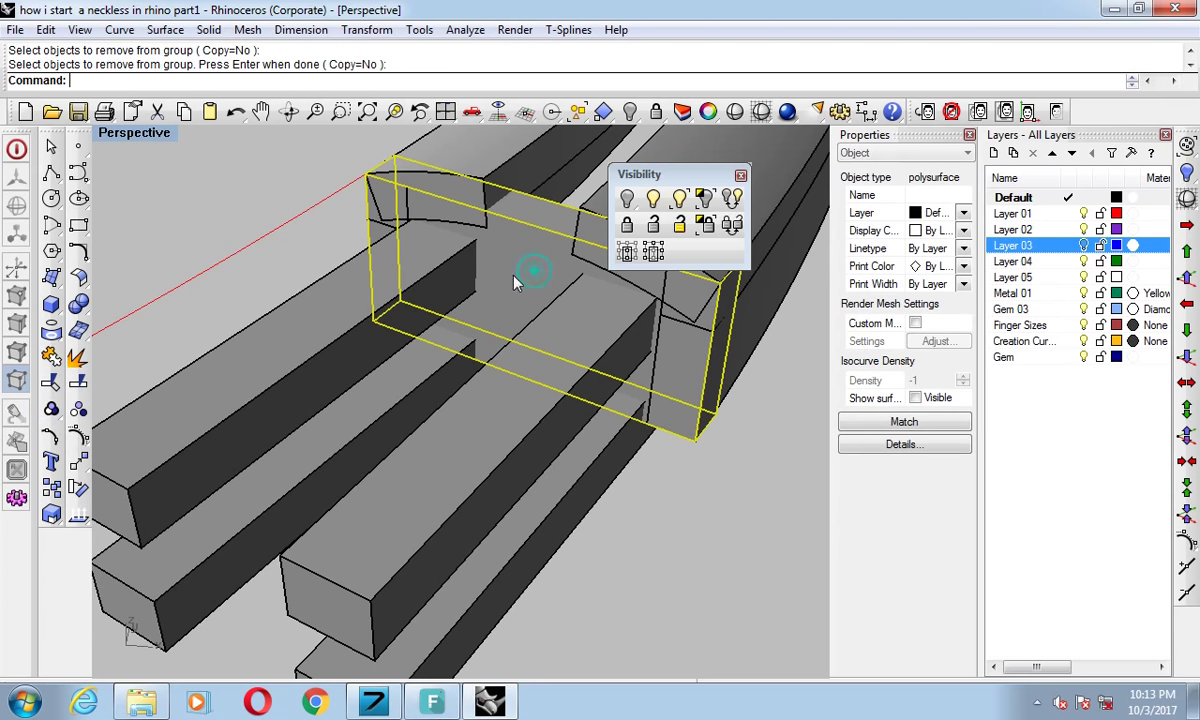
Boolean-subtract the bottom and left bars from the middle end block.
{"action": "scroll", "coordinate": [490, 350], "scroll_direction": "down", "scroll_amount": 3}
{"action": "right_click_drag", "start_coordinate": [470, 415], "coordinate": [571, 283]}
{"action": "left_click", "coordinate": [78, 302]}
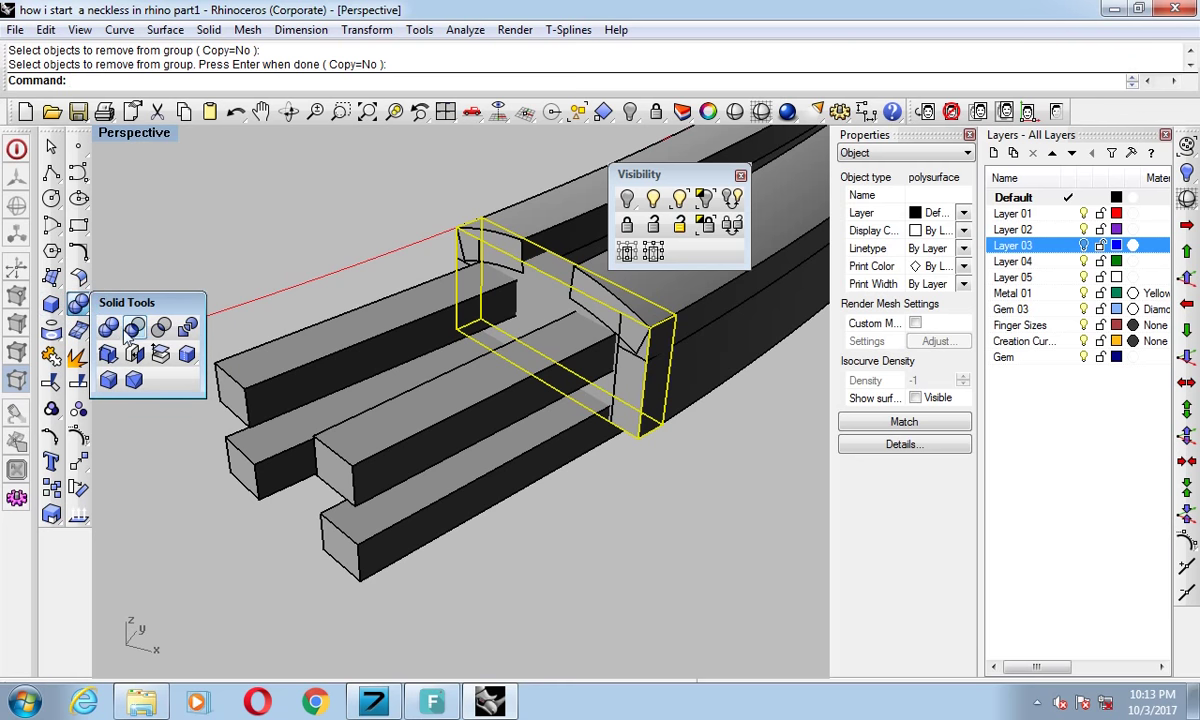
{"action": "left_click", "coordinate": [134, 332]}
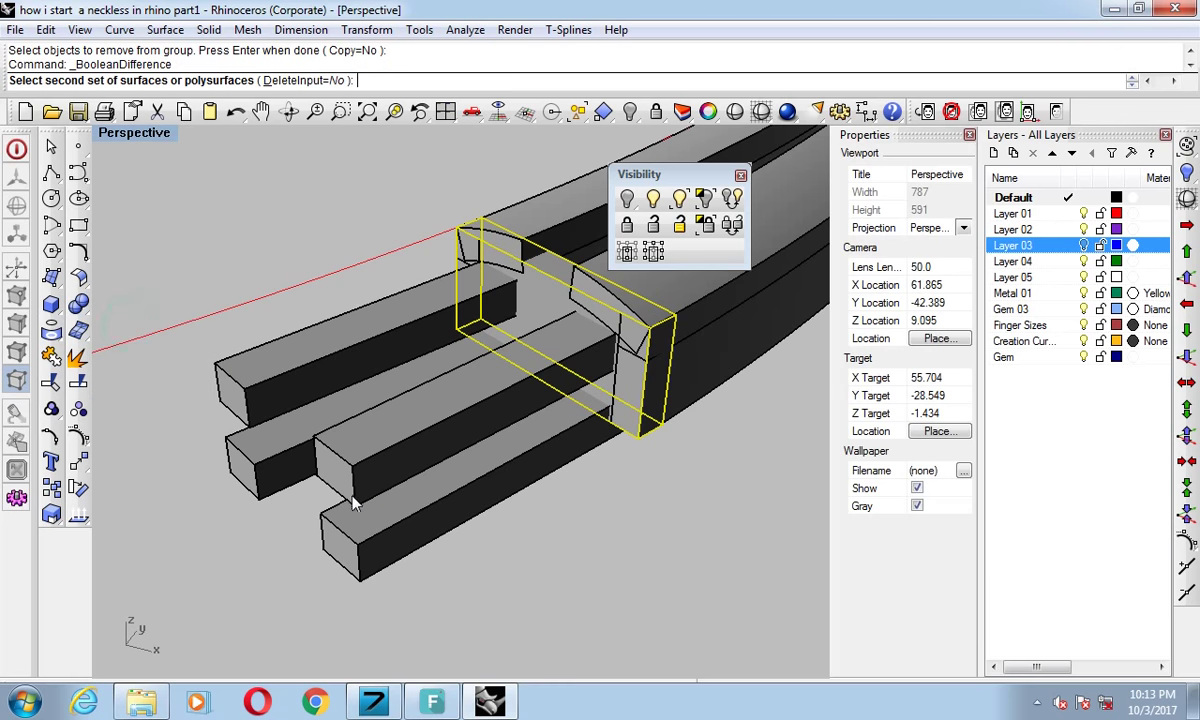
{"action": "left_click", "coordinate": [326, 522]}
{"action": "left_click", "coordinate": [270, 462]}
{"action": "key", "text": "Return"}
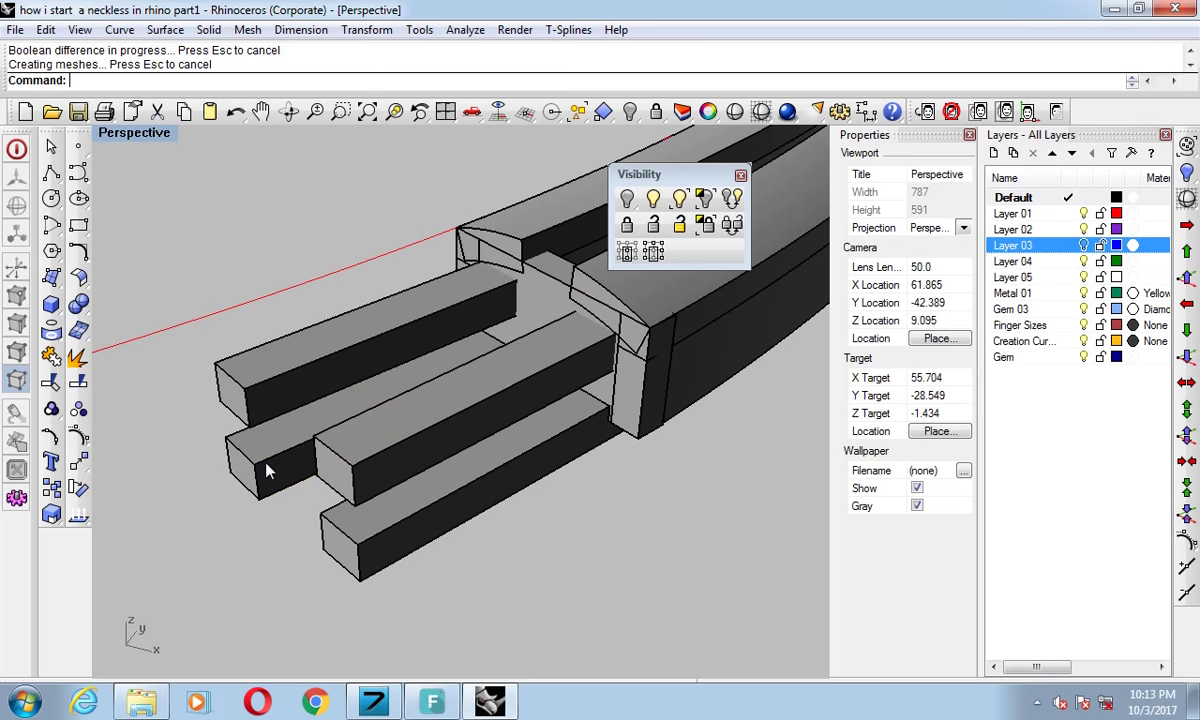
Delete the two leftover bar pieces and window-select the bars and link ends.
{"action": "left_click", "coordinate": [248, 433]}
{"action": "key", "text": "Delete"}
{"action": "left_click", "coordinate": [392, 543]}
{"action": "key", "text": "Delete"}
{"action": "right_click_drag", "start_coordinate": [595, 434], "coordinate": [545, 308]}
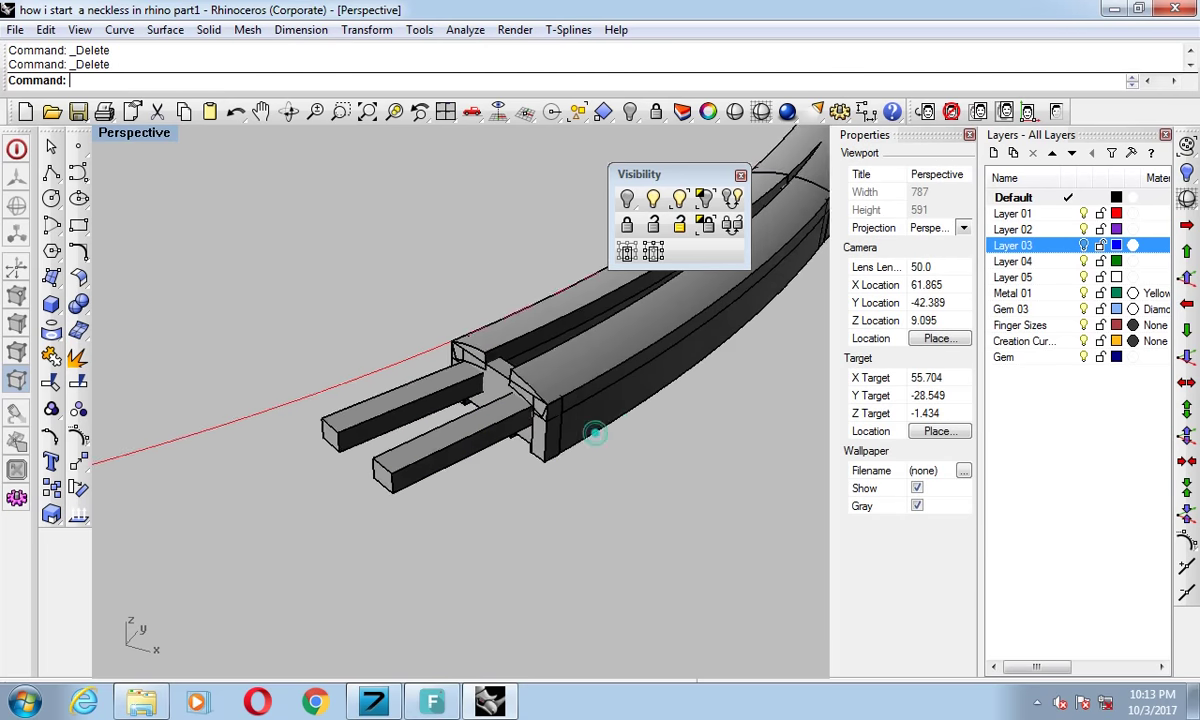
{"action": "left_click_drag", "start_coordinate": [544, 298], "coordinate": [410, 517]}
{"action": "mouse_move", "coordinate": [407, 472]}
{"action": "right_mouse_down"}
{"action": "mouse_move", "coordinate": [543, 407]}
{"action": "mouse_move", "coordinate": [623, 258]}
{"action": "right_mouse_up"}
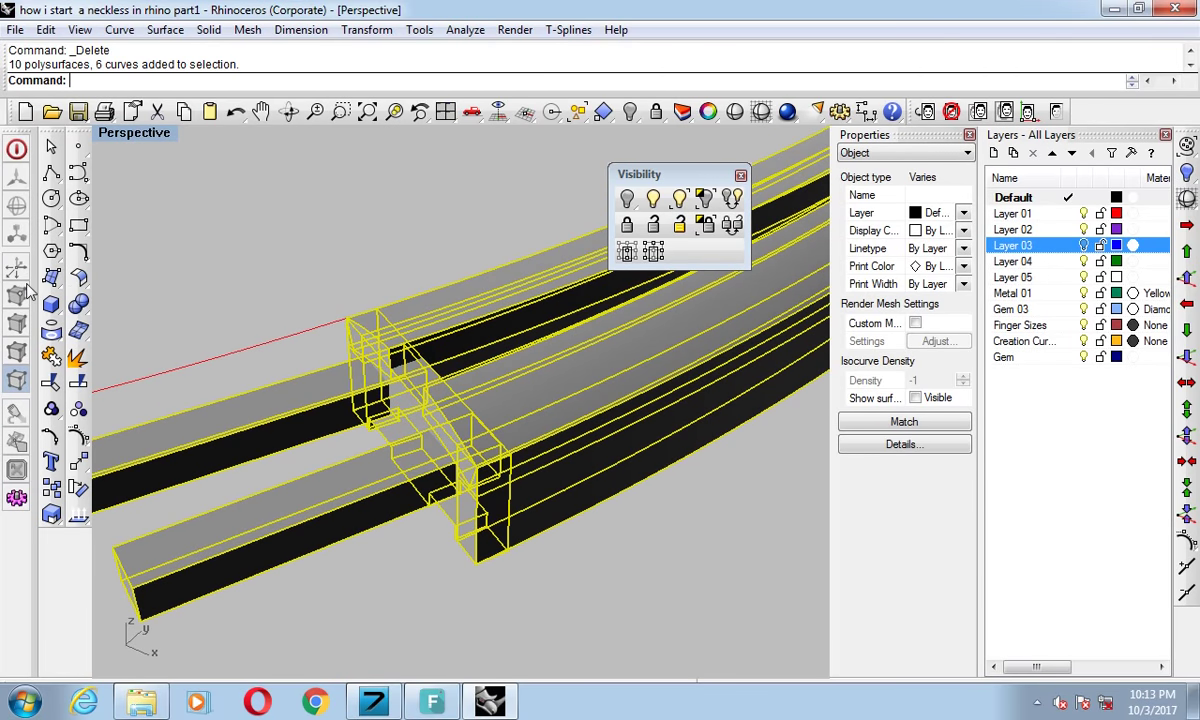
Group the bars and link pieces, show the necklace, then group and hide the right-side band parts.
{"action": "left_click", "coordinate": [51, 408]}
{"action": "right_click", "coordinate": [332, 268]}
{"action": "mouse_move", "coordinate": [450, 351]}
{"action": "right_mouse_down"}
{"action": "mouse_move", "coordinate": [482, 428]}
{"action": "mouse_move", "coordinate": [408, 392]}
{"action": "mouse_move", "coordinate": [531, 428]}
{"action": "right_mouse_up"}
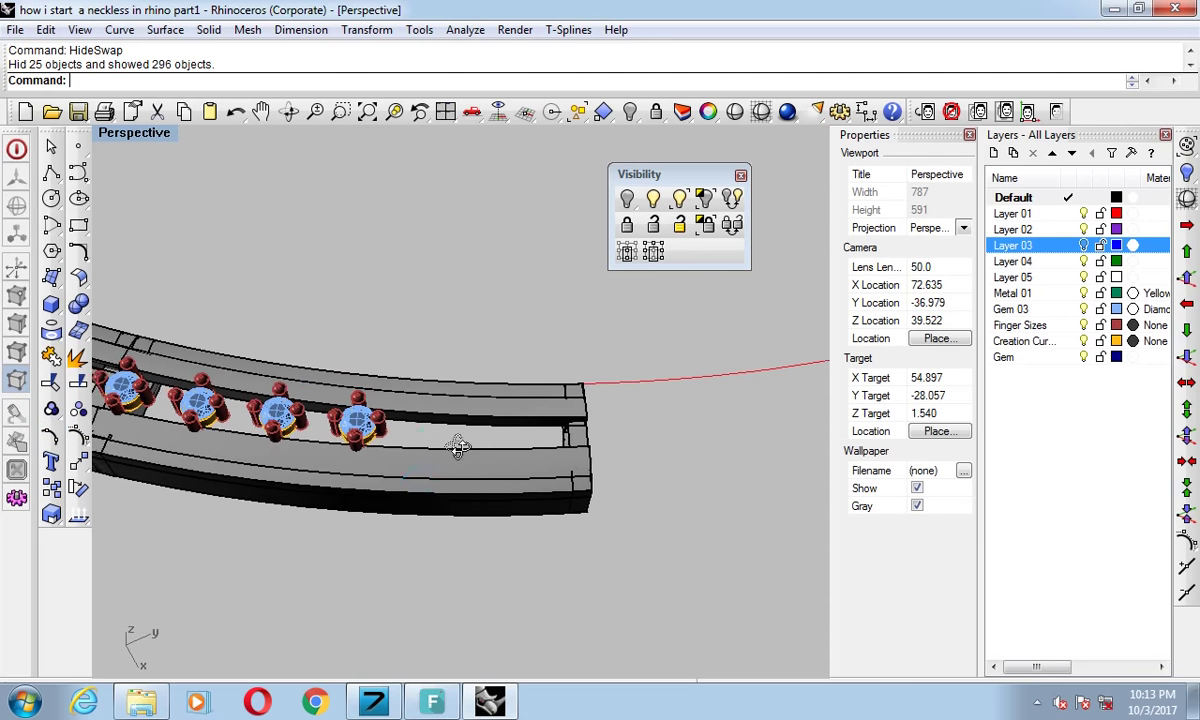
{"action": "right_click_drag", "start_coordinate": [455, 447], "coordinate": [645, 348]}
{"action": "left_click_drag", "start_coordinate": [212, 549], "coordinate": [203, 516]}
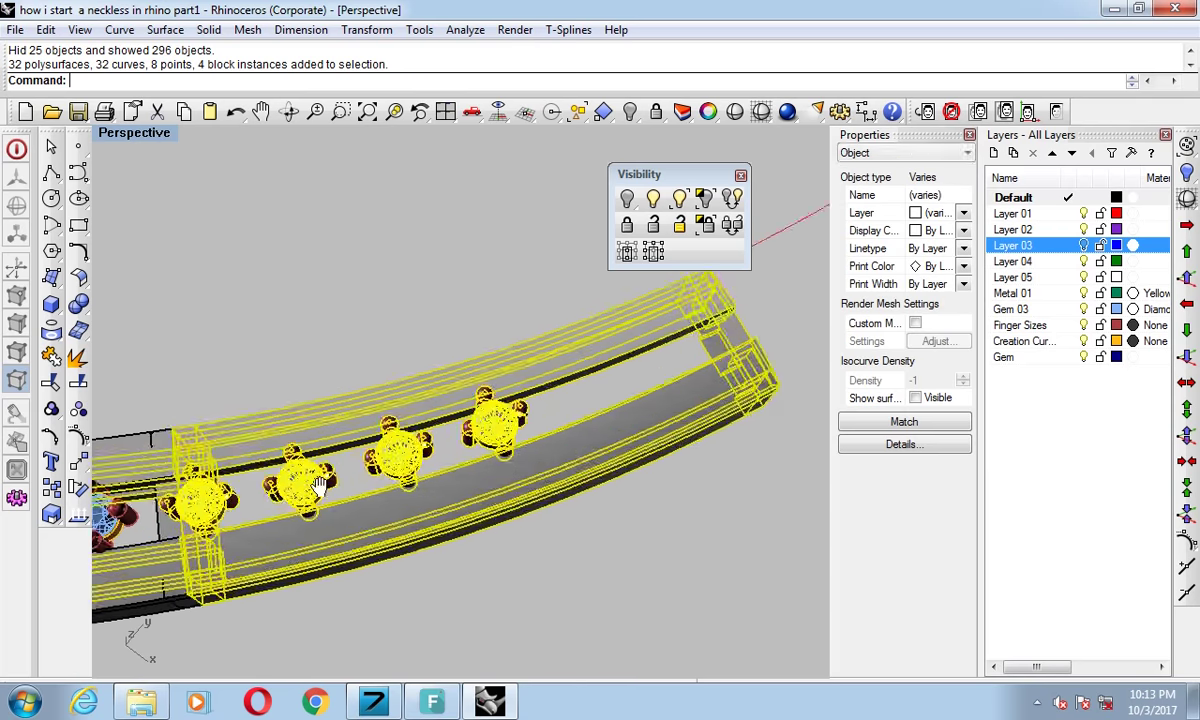
{"action": "scroll", "coordinate": [300, 385], "scroll_direction": "up", "scroll_amount": 2}
{"action": "left_click_drag", "start_coordinate": [212, 663], "coordinate": [210, 665], "text": "ctrl"}
{"action": "key", "text": "ctrl+g"}
{"action": "key", "text": "ctrl+h"}
Move the small connector boxes at the band end down 1 unit.
{"action": "scroll", "coordinate": [400, 500], "scroll_direction": "up", "scroll_amount": 3}
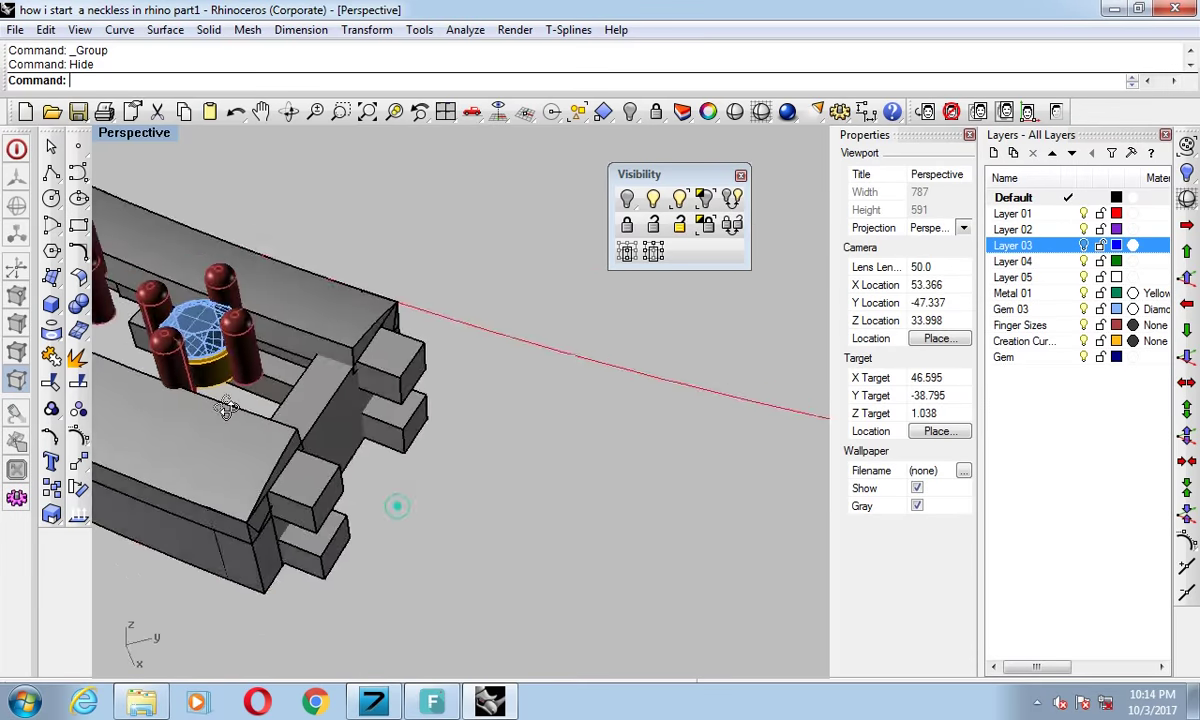
{"action": "scroll", "coordinate": [400, 500], "scroll_direction": "up", "scroll_amount": 3}
{"action": "scroll", "coordinate": [400, 500], "scroll_direction": "up", "scroll_amount": 2}
{"action": "left_click", "coordinate": [292, 452]}
{"action": "left_click", "coordinate": [601, 482], "text": "shift"}
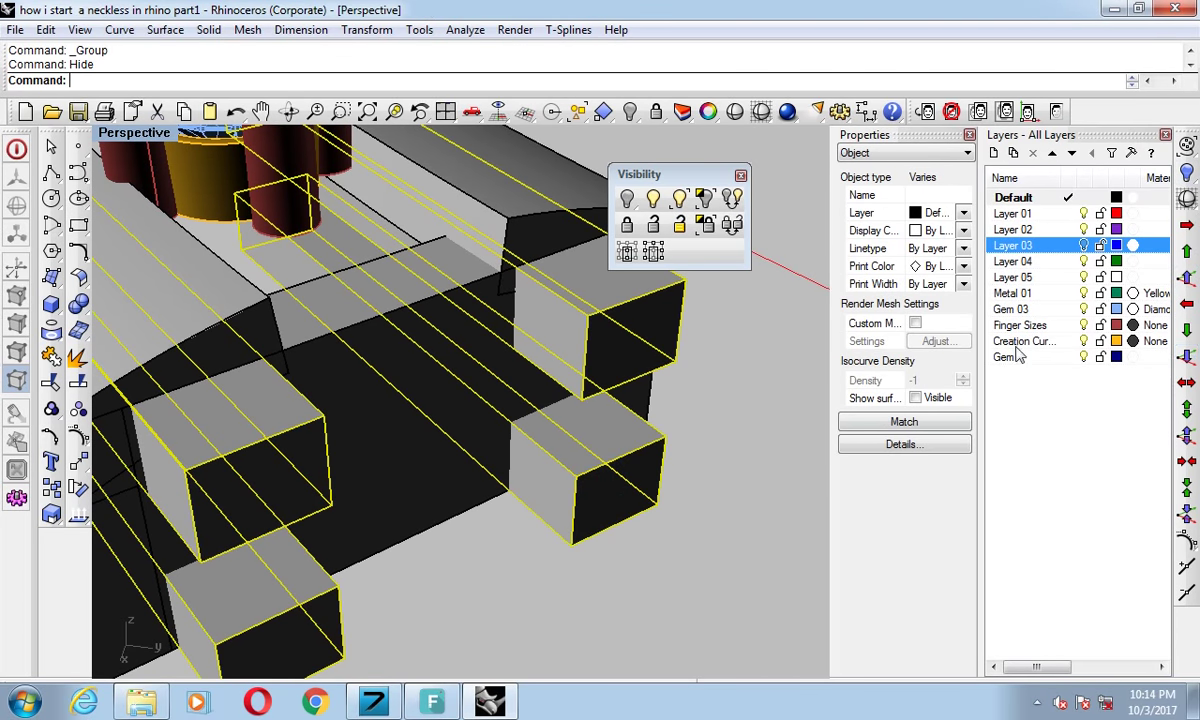
{"action": "scroll", "coordinate": [627, 432], "scroll_direction": "down", "scroll_amount": 2}
{"action": "left_click", "coordinate": [1188, 358]}
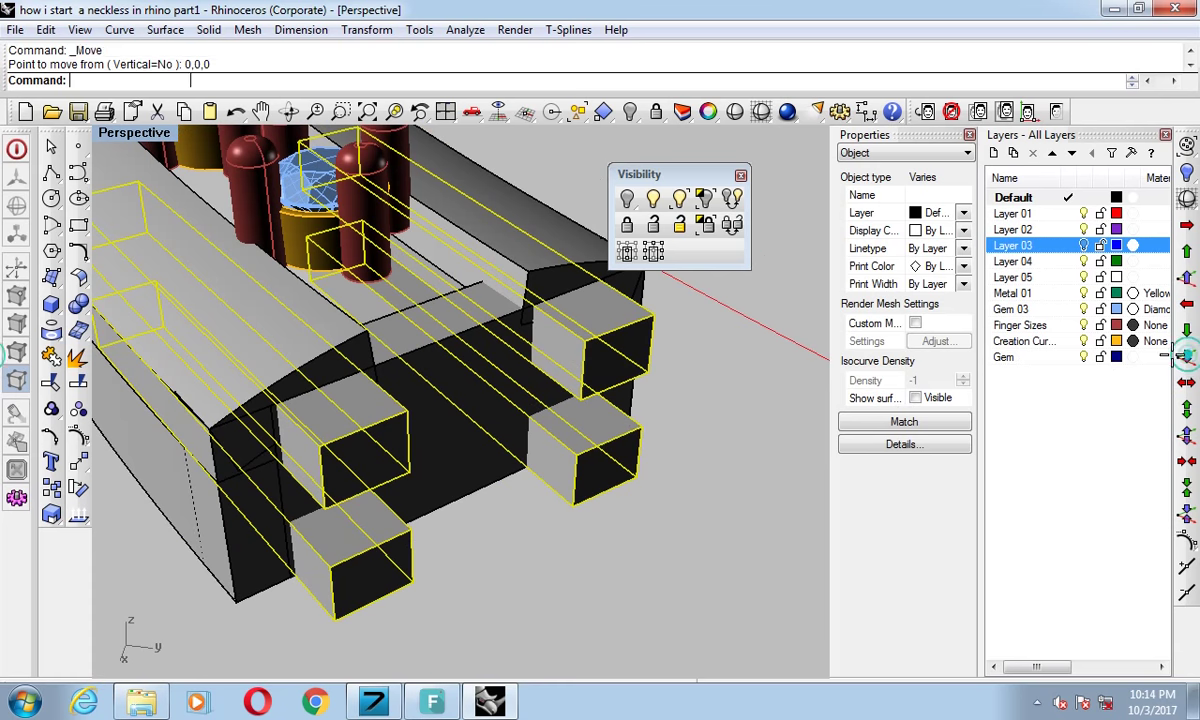
{"action": "mouse_move", "coordinate": [557, 367]}
{"action": "right_mouse_down"}
{"action": "mouse_move", "coordinate": [530, 348]}
{"action": "mouse_move", "coordinate": [500, 373]}
{"action": "mouse_move", "coordinate": [555, 432]}
{"action": "right_mouse_up"}
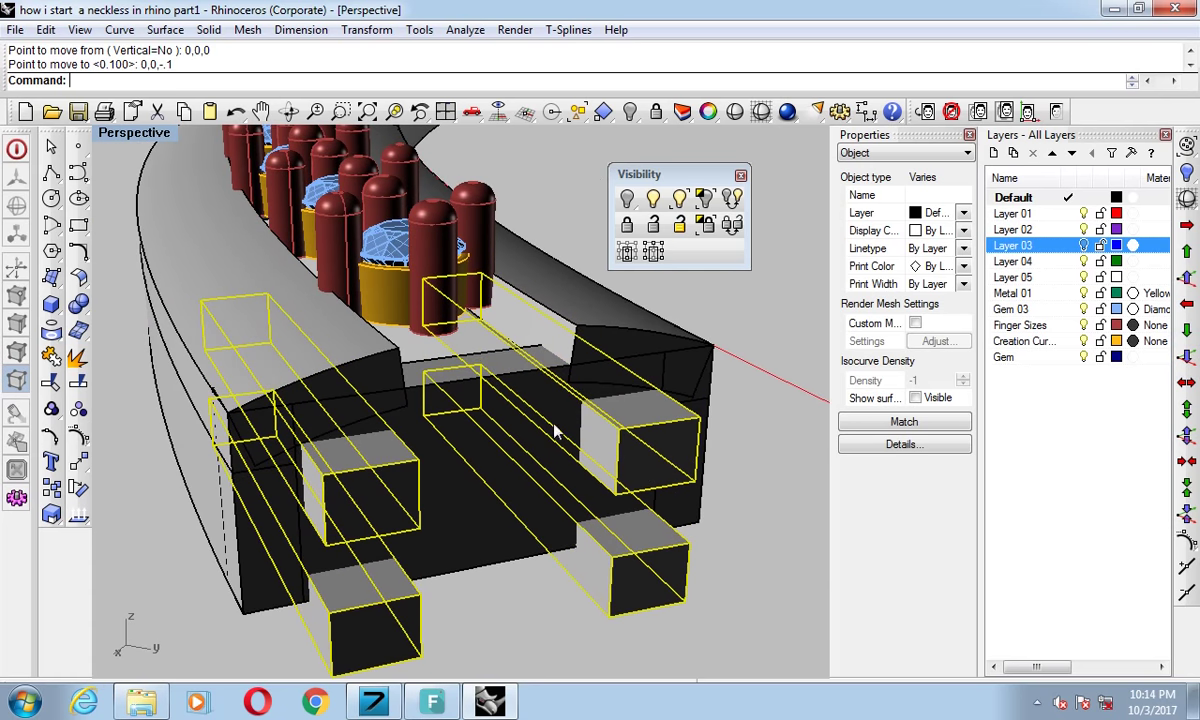
{"action": "right_click_drag", "start_coordinate": [627, 460], "coordinate": [519, 306]}
{"action": "left_click", "coordinate": [750, 462]}
{"action": "mouse_move", "coordinate": [497, 360]}
{"action": "right_mouse_down"}
{"action": "mouse_move", "coordinate": [445, 340]}
{"action": "mouse_move", "coordinate": [434, 383]}
{"action": "mouse_move", "coordinate": [428, 365]}
{"action": "right_mouse_up"}
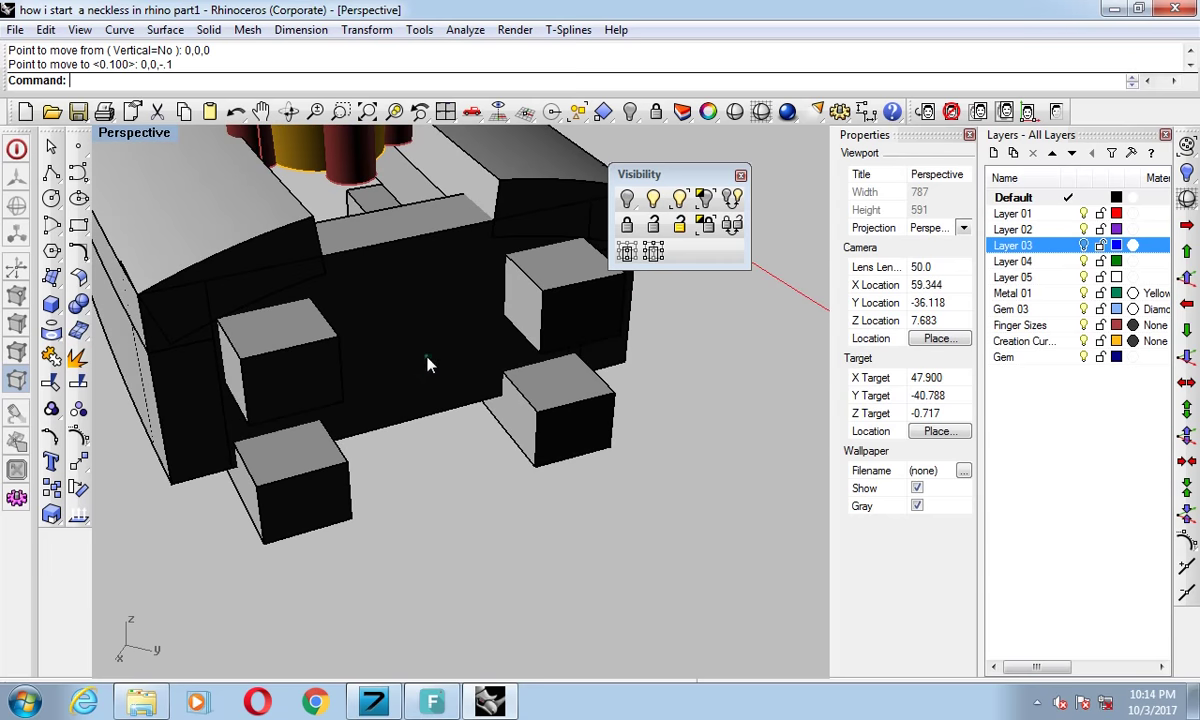
Boolean-subtract the two small boxes from the black end piece.
{"action": "left_click", "coordinate": [428, 365]}
{"action": "left_click", "coordinate": [76, 306]}
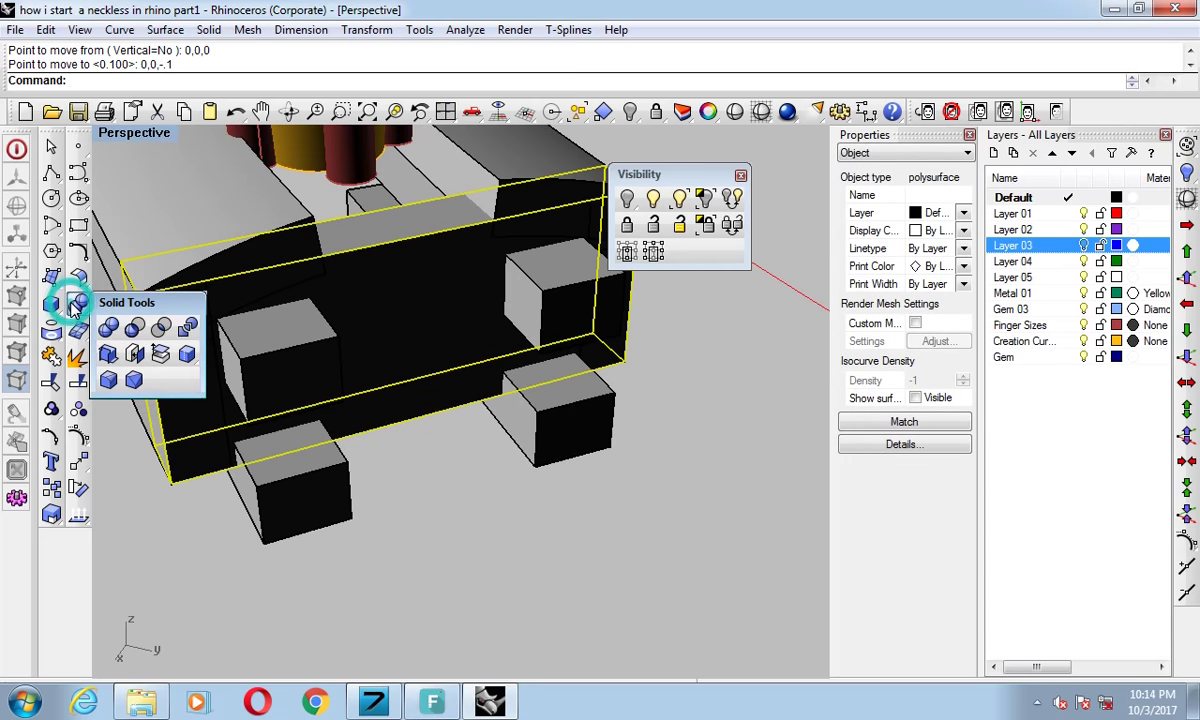
{"action": "left_click", "coordinate": [138, 328]}
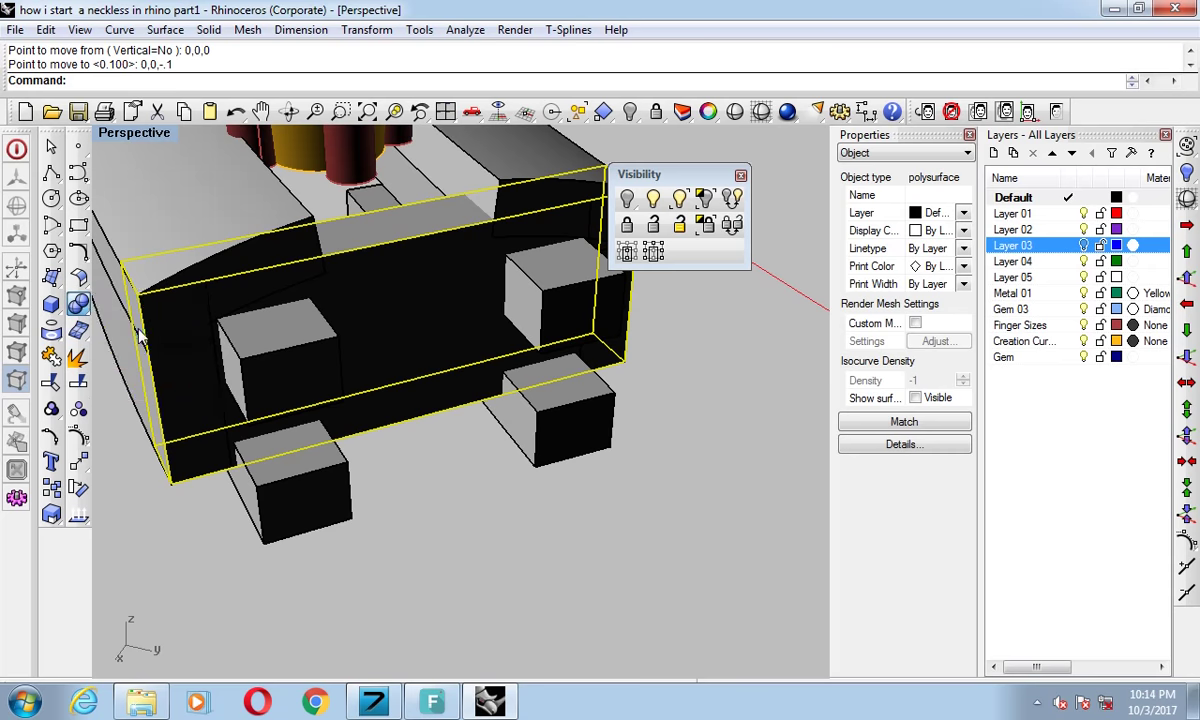
{"action": "key", "text": "Escape"}
{"action": "key", "text": "Return"}
{"action": "left_click", "coordinate": [316, 486]}
{"action": "left_click", "coordinate": [549, 434]}
{"action": "key", "text": "Return"}
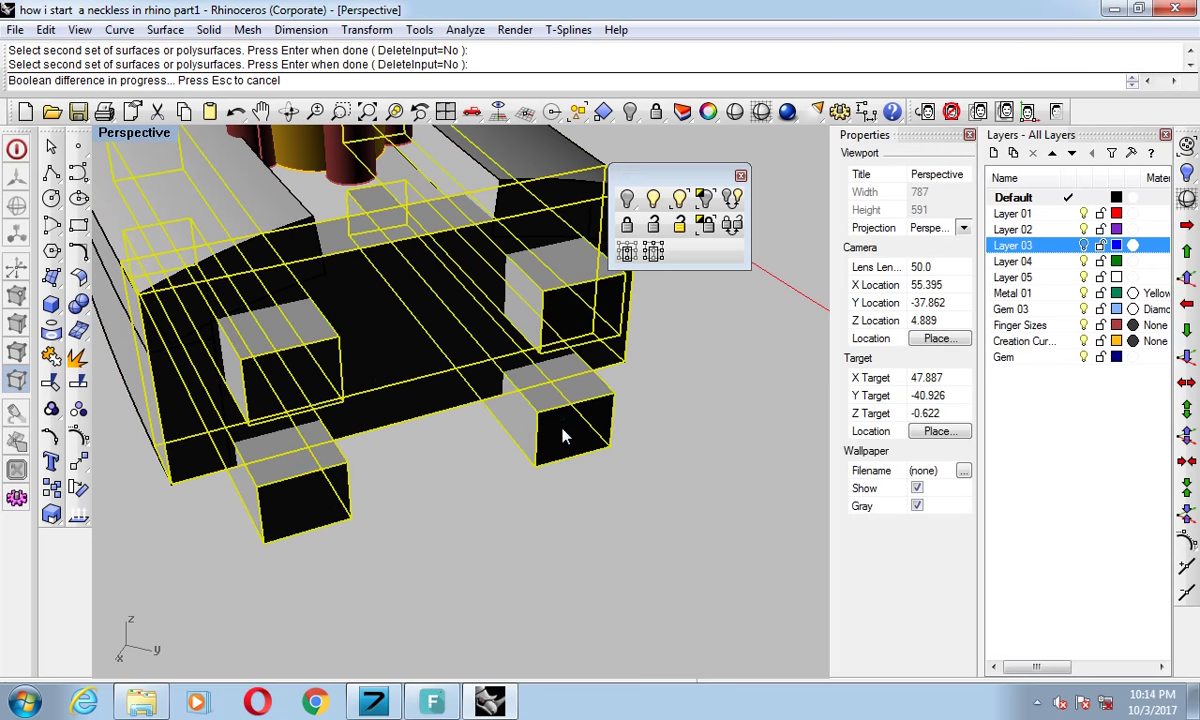
Hide the leftover cutter boxes and swap the gem-set band back into view.
{"action": "left_click", "coordinate": [324, 490]}
{"action": "left_click", "coordinate": [563, 429], "text": "shift"}
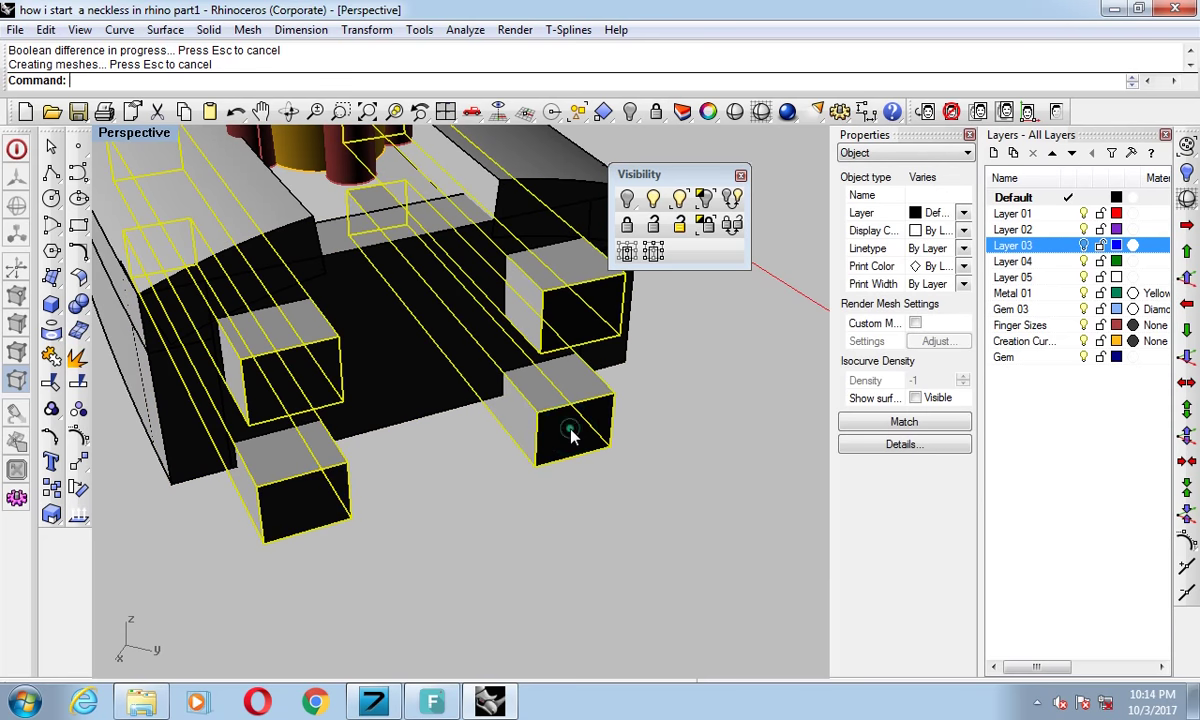
{"action": "key", "text": "ctrl+h"}
{"action": "key", "text": "ctrl+shift+h"}
{"action": "mouse_move", "coordinate": [316, 407]}
{"action": "right_mouse_down"}
{"action": "mouse_move", "coordinate": [553, 402]}
{"action": "mouse_move", "coordinate": [477, 485]}
{"action": "right_mouse_up"}
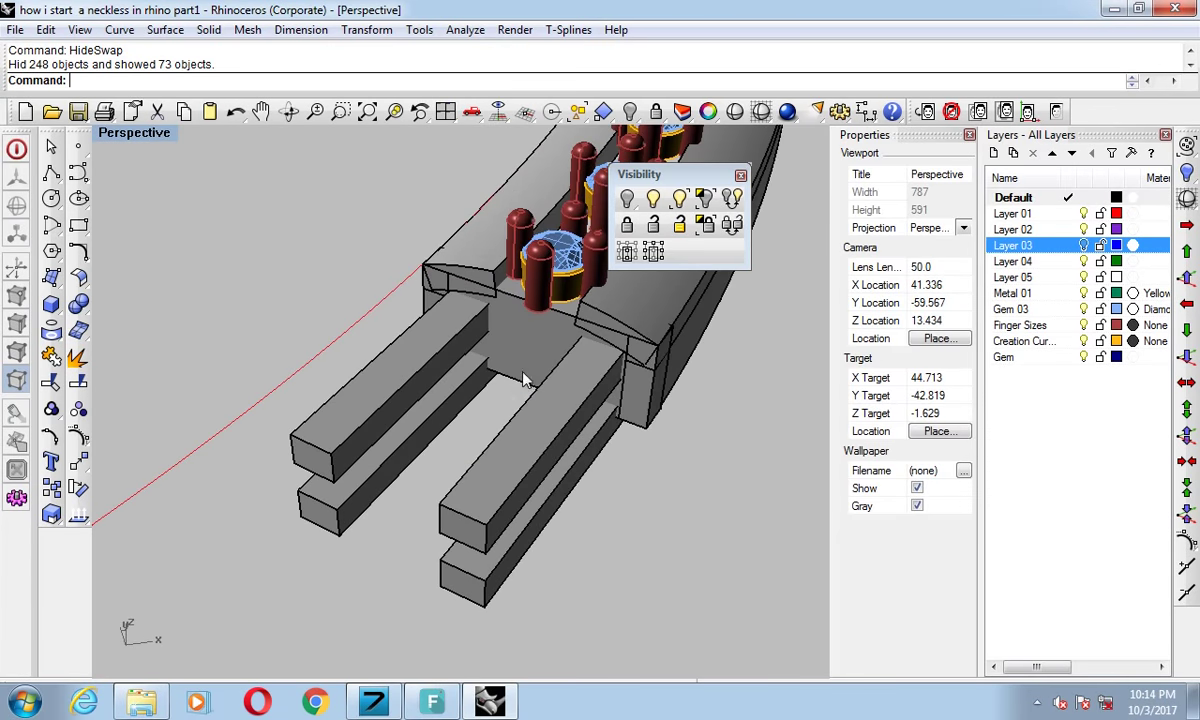
Ungroup both pairs of connector bars with Ctrl+Shift+G.
{"action": "left_click", "coordinate": [522, 490]}
{"action": "scroll", "coordinate": [450, 440], "scroll_direction": "up", "scroll_amount": 2}
{"action": "left_click", "coordinate": [386, 413], "text": "shift"}
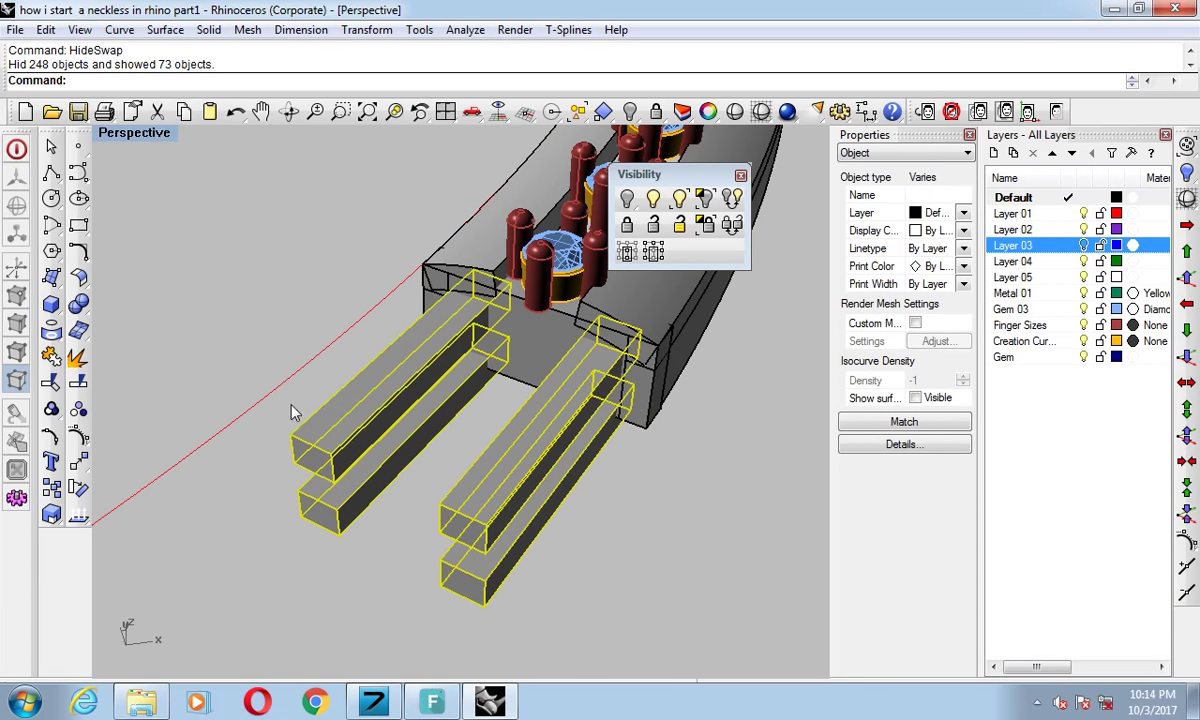
{"action": "key", "text": "ctrl+shift+g"}
{"action": "left_click", "coordinate": [522, 336]}
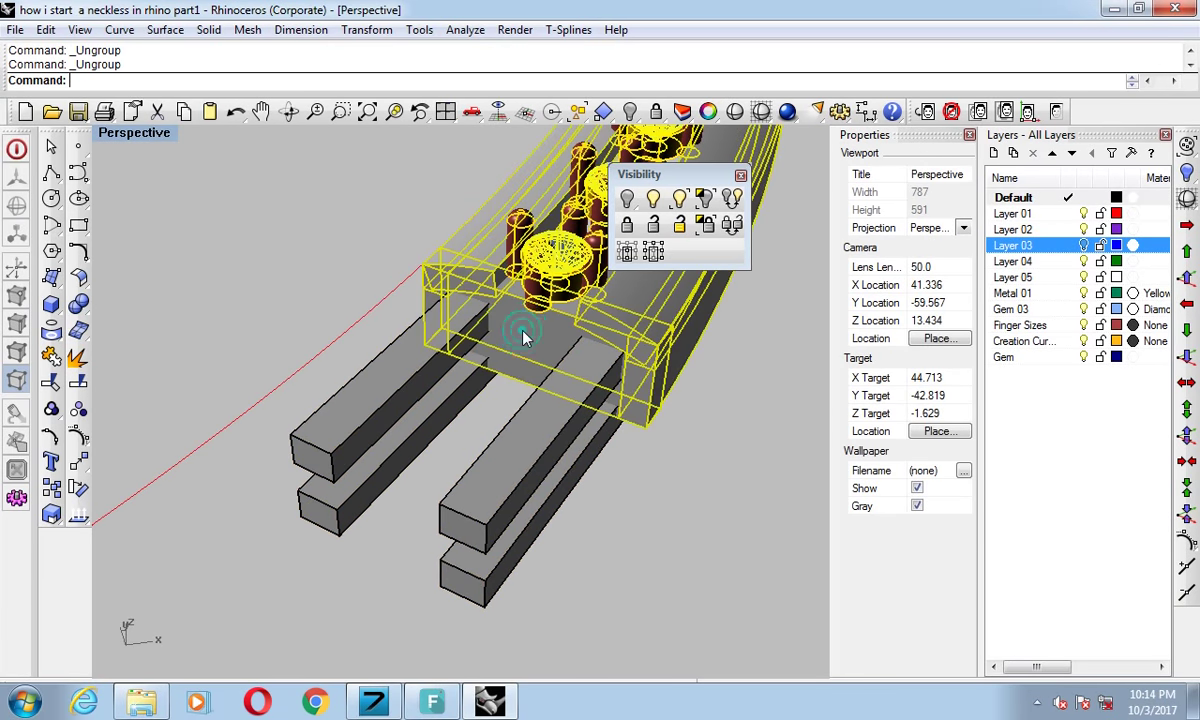
{"action": "key", "text": "Escape"}
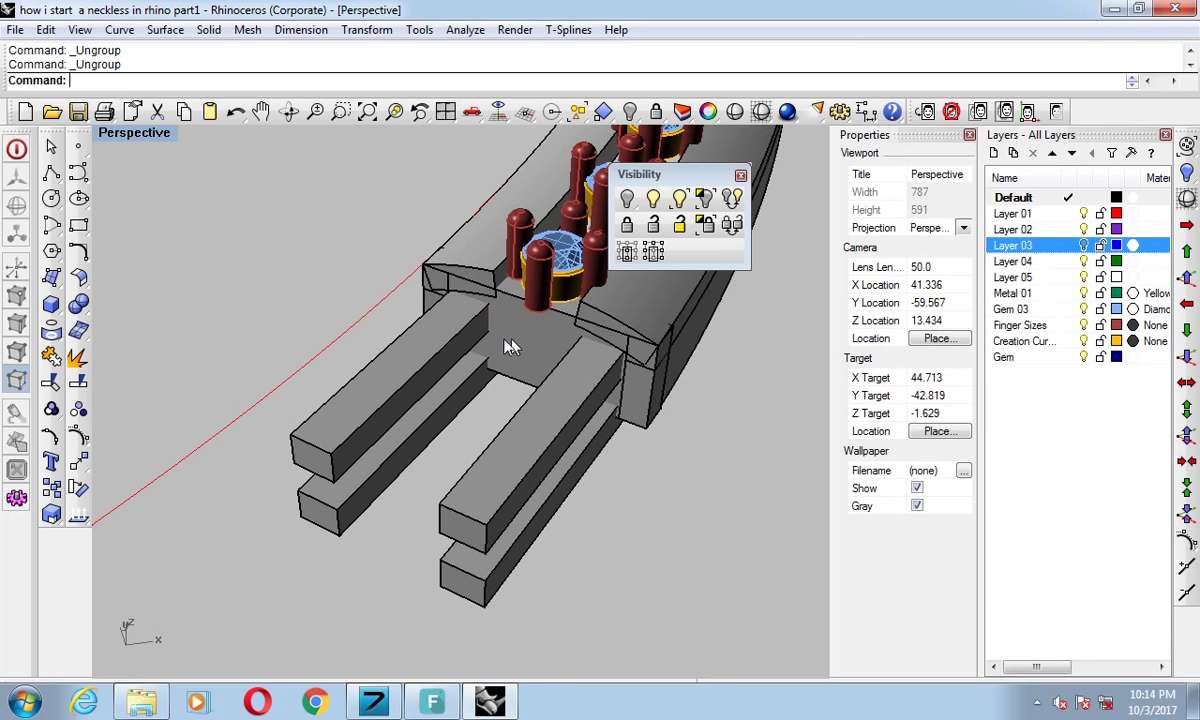
Remove the band's end frame from its group.
{"action": "left_click", "coordinate": [62, 413]}
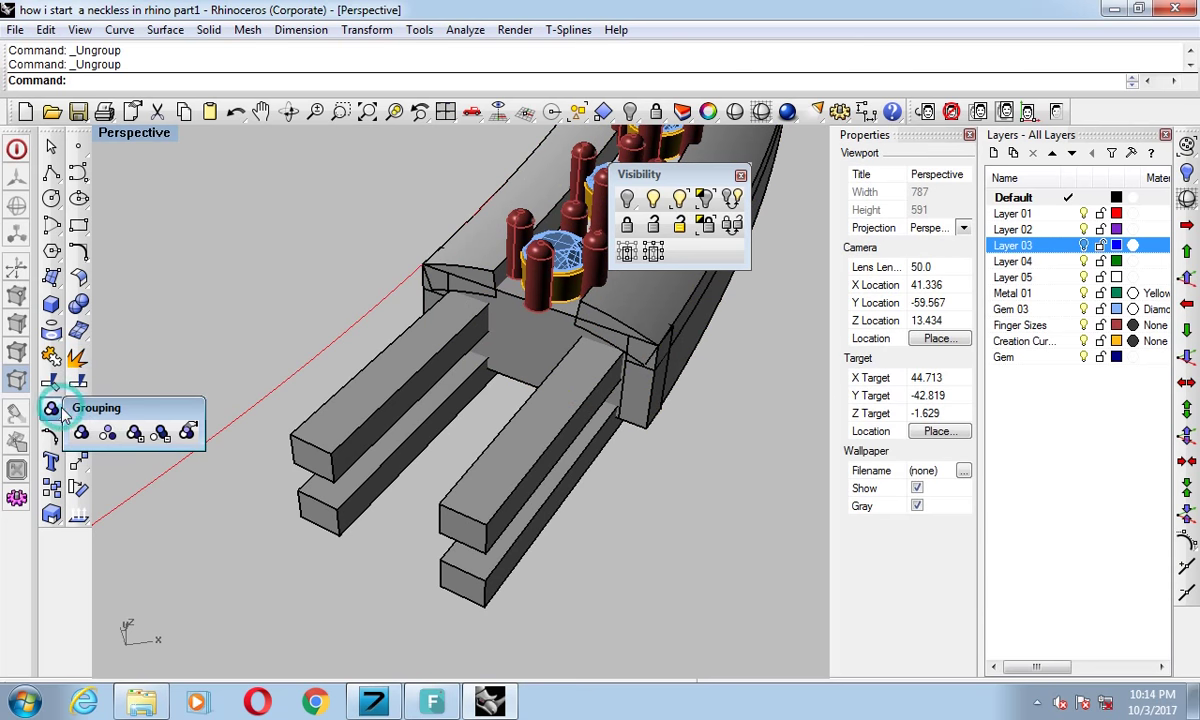
{"action": "left_click", "coordinate": [160, 435]}
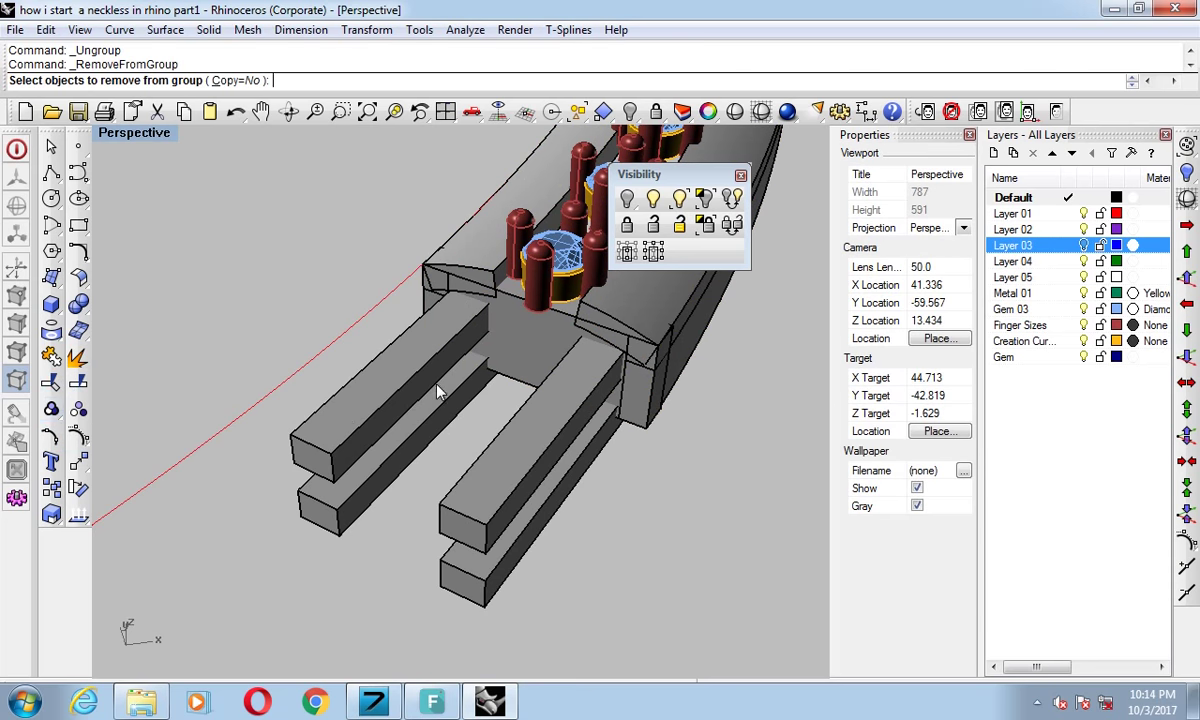
{"action": "left_click", "coordinate": [520, 378]}
{"action": "key", "text": "Return"}
{"action": "right_click_drag", "start_coordinate": [517, 394], "coordinate": [485, 490]}
Subtract the two lower bars from the end frame with BD and delete the leftover cutters.
{"action": "type", "text": "b"}
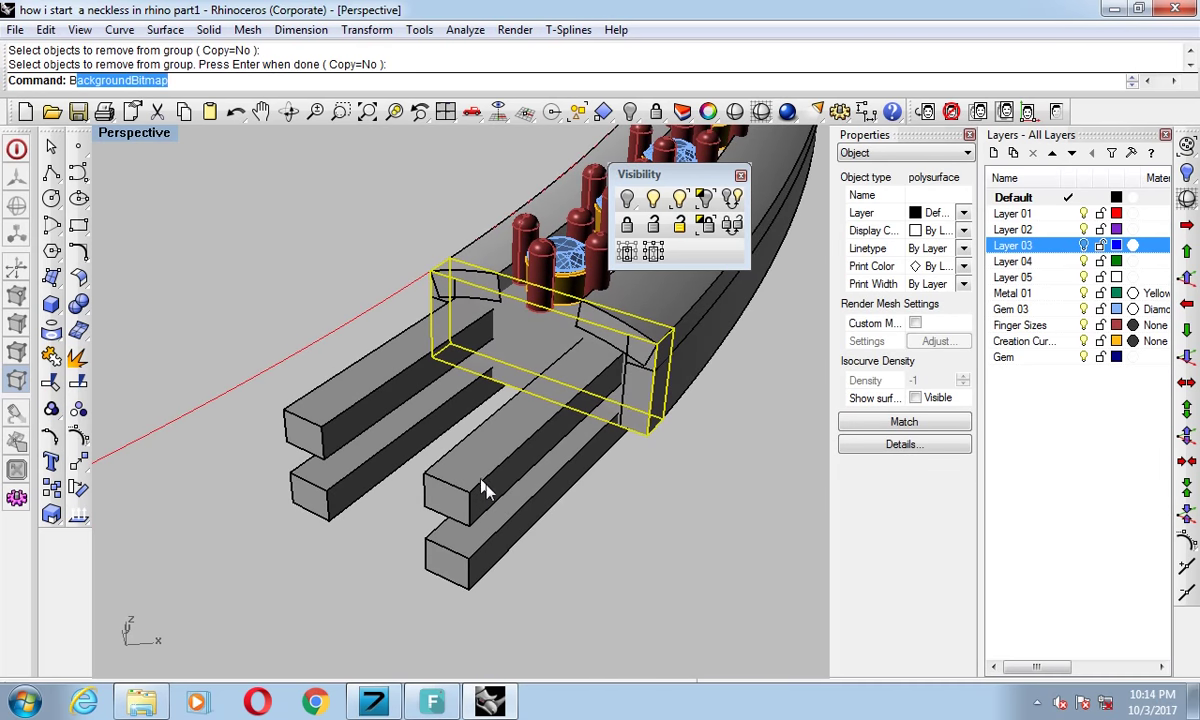
{"action": "type", "text": "d"}
{"action": "key", "text": "Return"}
{"action": "left_click", "coordinate": [440, 555]}
{"action": "left_click", "coordinate": [325, 488]}
{"action": "key", "text": "Return"}
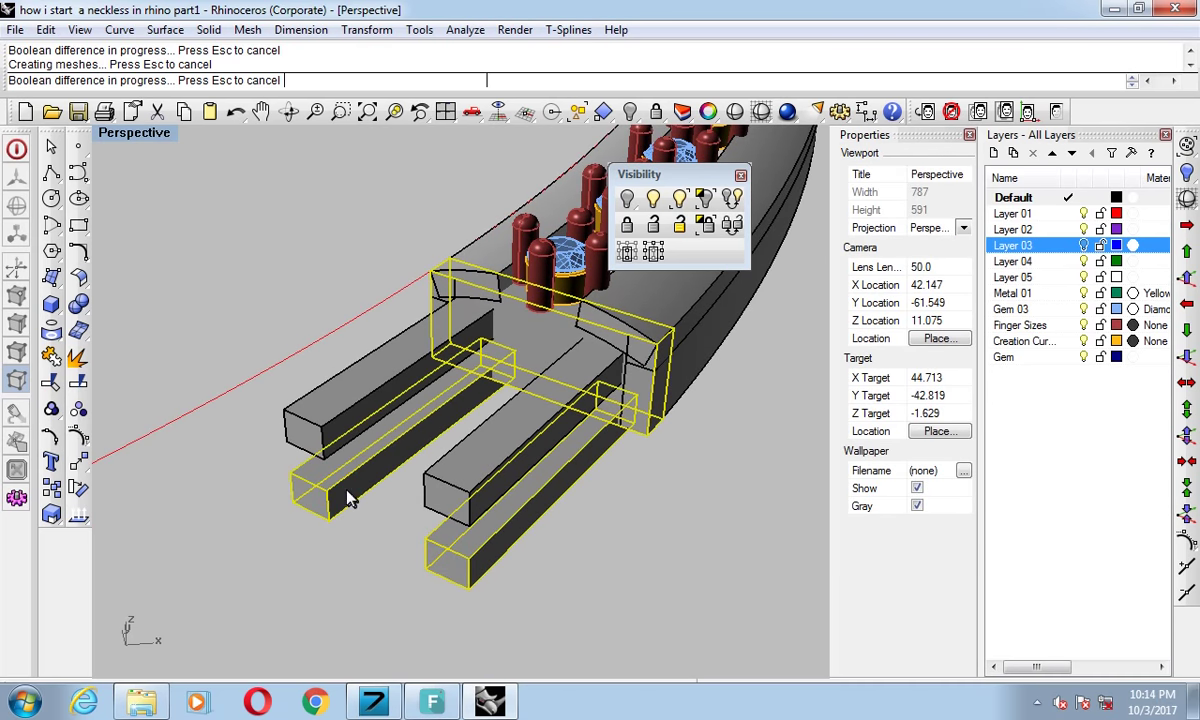
{"action": "key", "text": "Delete"}
Group the band link parts, HideSwap the hidden pieces back, and select the band-end pieces.
{"action": "mouse_move", "coordinate": [440, 530]}
{"action": "right_mouse_down"}
{"action": "mouse_move", "coordinate": [546, 401]}
{"action": "mouse_move", "coordinate": [415, 522]}
{"action": "mouse_move", "coordinate": [464, 387]}
{"action": "right_mouse_up"}
{"action": "left_click_drag", "start_coordinate": [502, 335], "coordinate": [415, 497]}
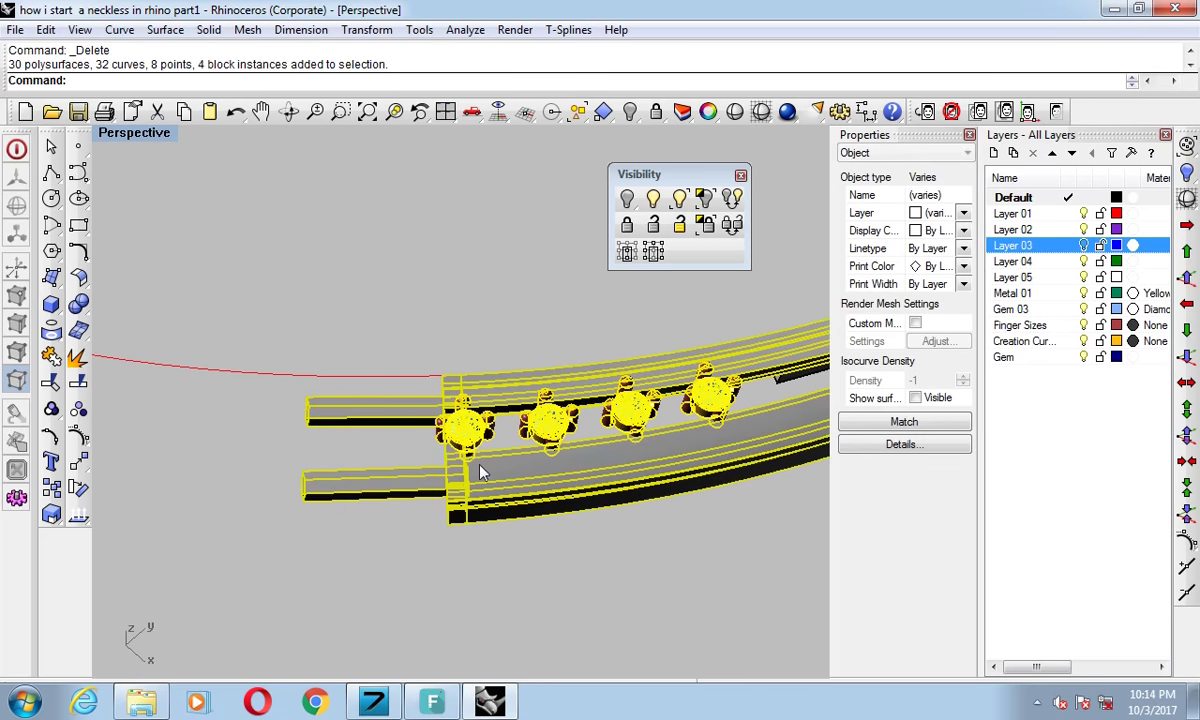
{"action": "key", "text": "ctrl+g"}
{"action": "right_click_drag", "start_coordinate": [428, 387], "coordinate": [386, 283]}
{"action": "key", "text": "Escape"}
{"action": "mouse_move", "coordinate": [349, 430]}
{"action": "right_mouse_down"}
{"action": "mouse_move", "coordinate": [528, 405]}
{"action": "mouse_move", "coordinate": [352, 460]}
{"action": "mouse_move", "coordinate": [330, 434]}
{"action": "right_mouse_up"}
{"action": "key", "text": "ctrl+shift+h"}
{"action": "mouse_move", "coordinate": [443, 455]}
{"action": "right_mouse_down"}
{"action": "mouse_move", "coordinate": [290, 432]}
{"action": "mouse_move", "coordinate": [434, 443]}
{"action": "mouse_move", "coordinate": [418, 445]}
{"action": "mouse_move", "coordinate": [468, 386]}
{"action": "right_mouse_up"}
{"action": "left_click_drag", "start_coordinate": [481, 378], "coordinate": [283, 561]}
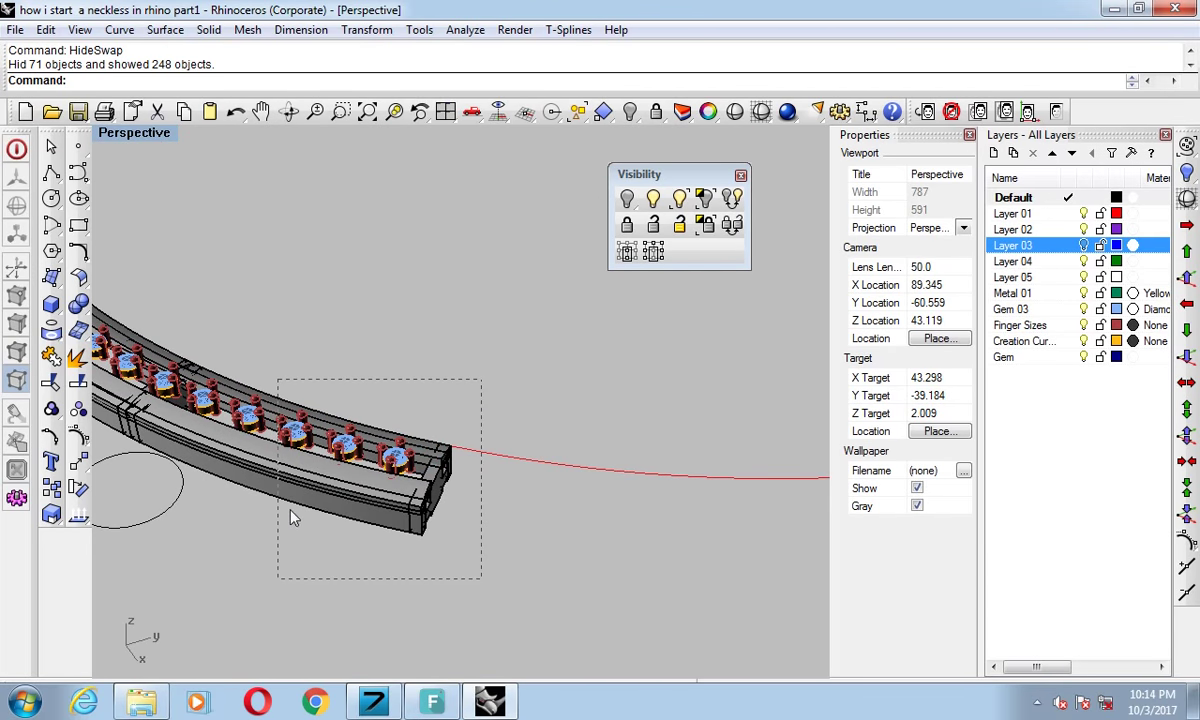
Group the selected band-end pieces and hide them.
{"action": "left_click_drag", "start_coordinate": [291, 517], "coordinate": [283, 561]}
{"action": "right_click_drag", "start_coordinate": [375, 538], "coordinate": [450, 528]}
{"action": "key", "text": "ctrl+g"}
{"action": "scroll", "coordinate": [283, 465], "scroll_direction": "up", "scroll_amount": 5}
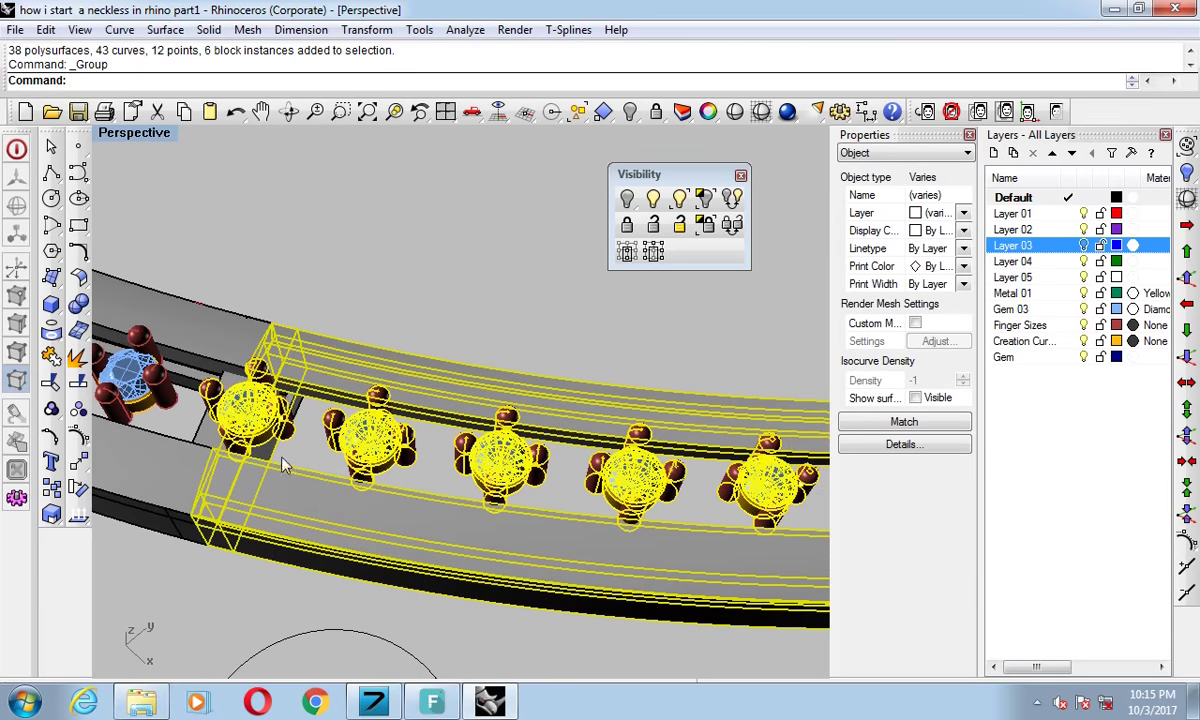
{"action": "key", "text": "ctrl+h"}
Select the small end blocks and try a one-unit downward move, then undo it.
{"action": "mouse_move", "coordinate": [288, 433]}
{"action": "right_mouse_down"}
{"action": "mouse_move", "coordinate": [343, 503]}
{"action": "mouse_move", "coordinate": [228, 554]}
{"action": "mouse_move", "coordinate": [220, 585]}
{"action": "right_mouse_up"}
{"action": "left_click", "coordinate": [305, 465]}
{"action": "left_click", "coordinate": [214, 556], "text": "shift"}
{"action": "right_click_drag", "start_coordinate": [235, 487], "coordinate": [662, 362]}
{"action": "key", "text": "ctrl+h"}
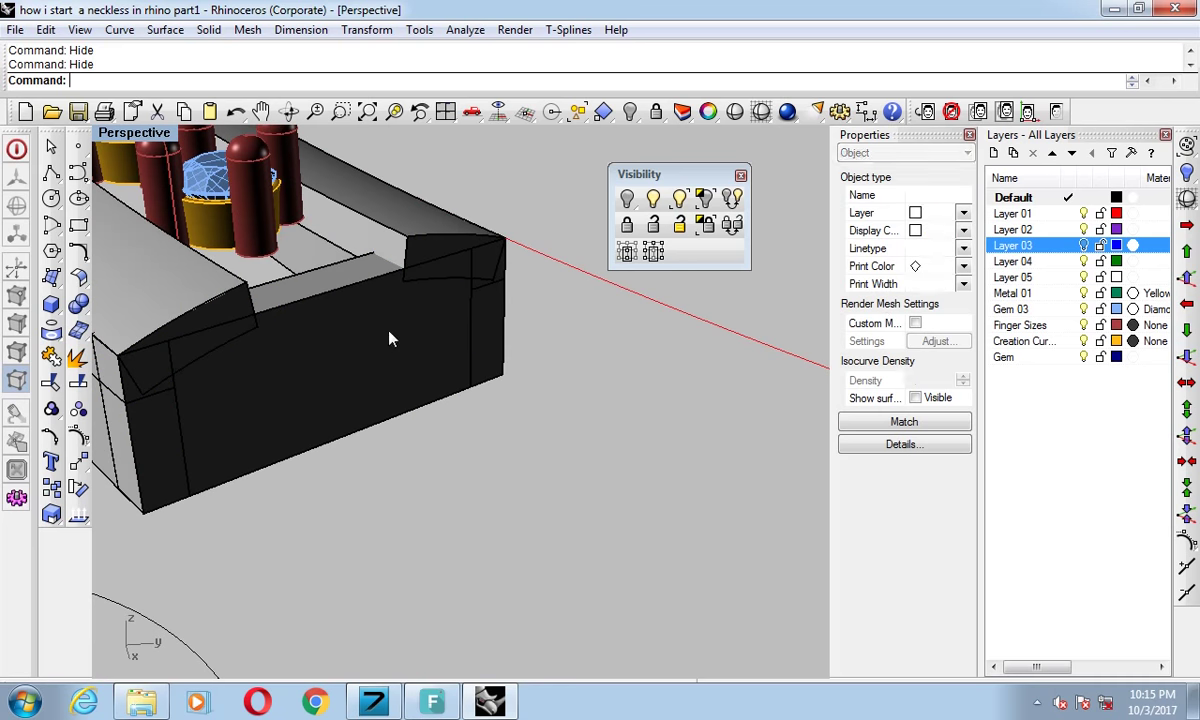
{"action": "key", "text": "ctrl+z"}
{"action": "left_click", "coordinate": [470, 410]}
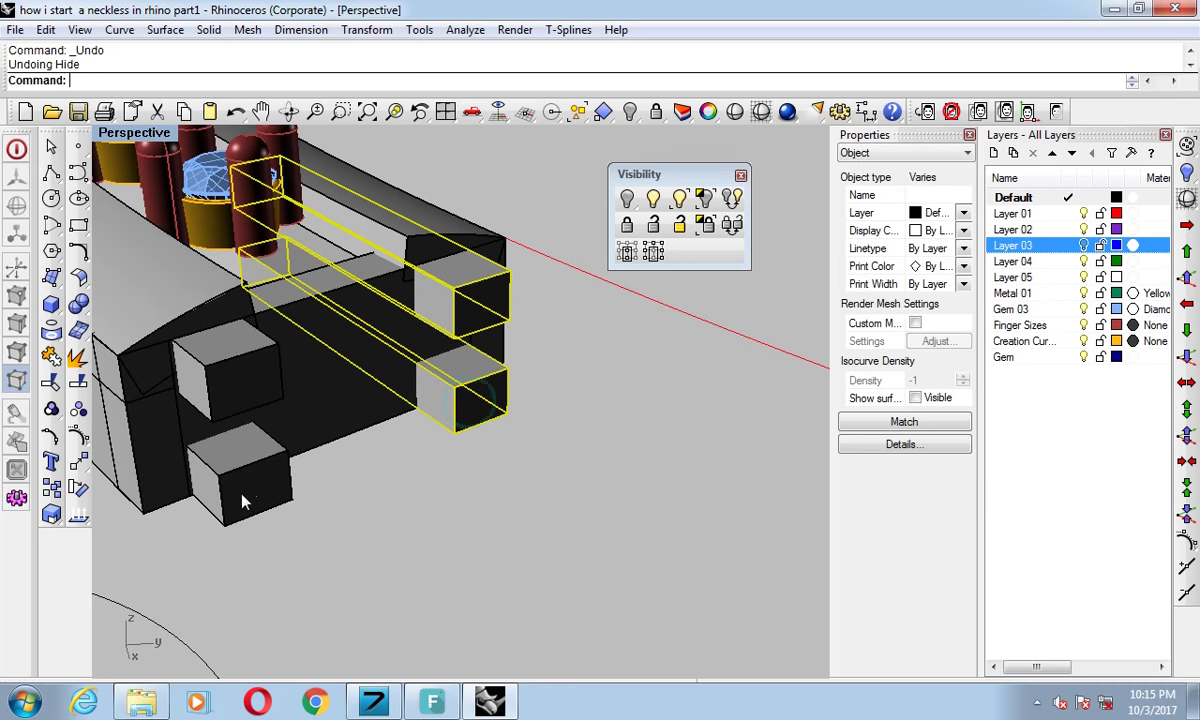
{"action": "left_click", "coordinate": [226, 462], "text": "shift"}
{"action": "left_click", "coordinate": [1186, 355]}
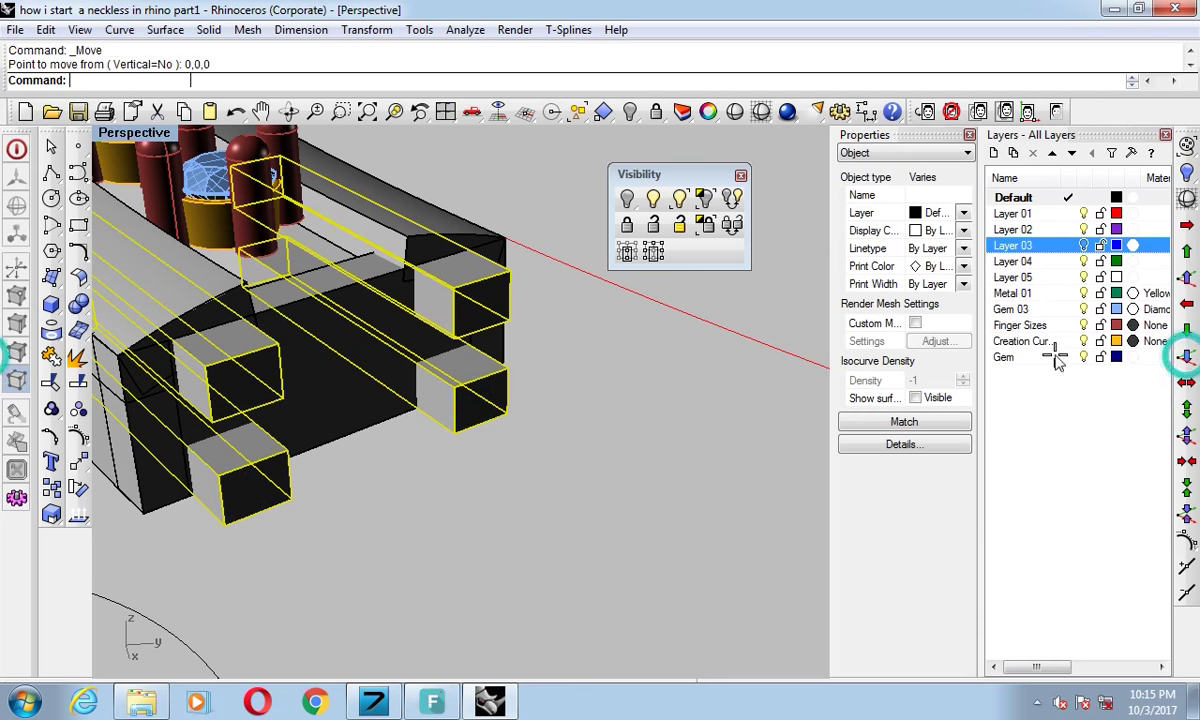
{"action": "right_click", "coordinate": [440, 315]}
{"action": "scroll", "coordinate": [425, 275], "scroll_direction": "up", "scroll_amount": 1}
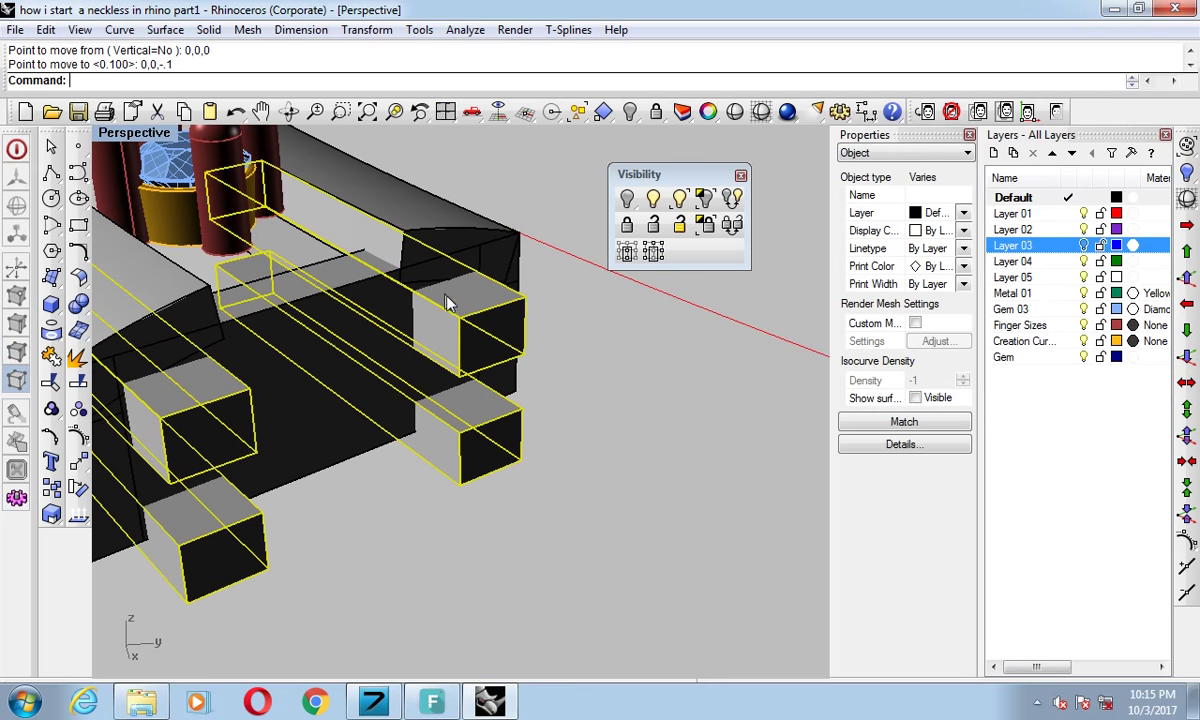
{"action": "scroll", "coordinate": [445, 300], "scroll_direction": "up", "scroll_amount": 2}
{"action": "key", "text": "ctrl+z"}
Boolean-subtract the two small blocks from the large black end piece.
{"action": "left_click", "coordinate": [324, 361]}
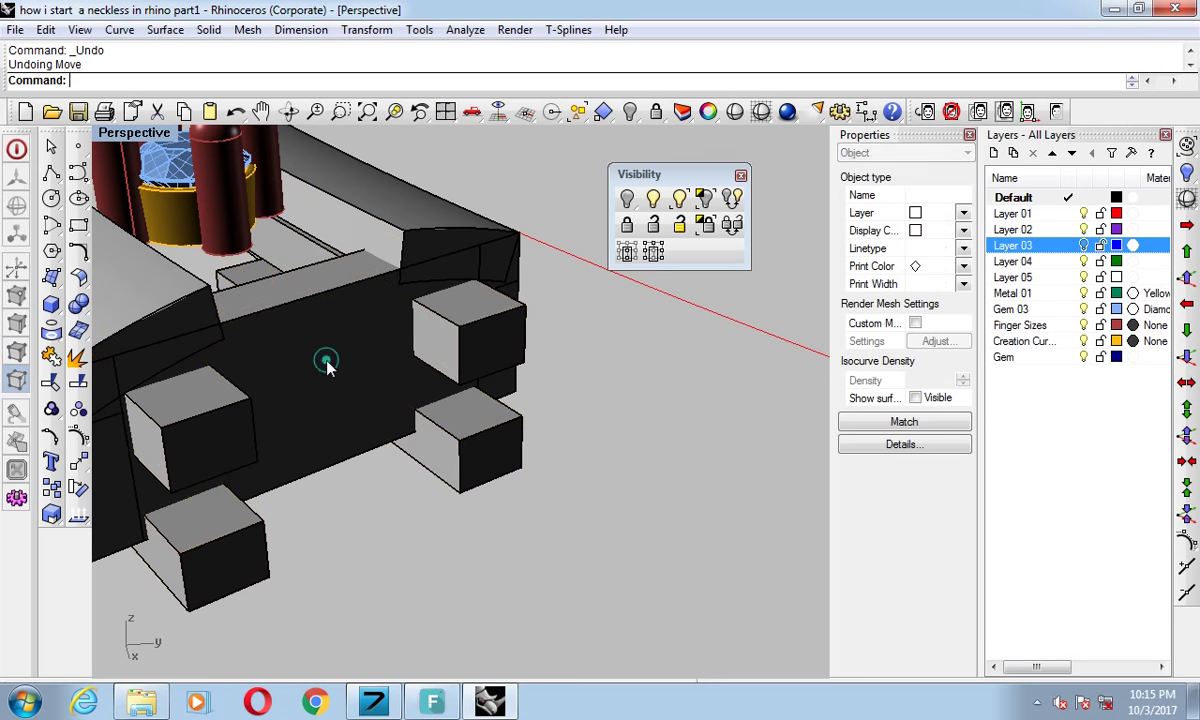
{"action": "mouse_move", "coordinate": [452, 350]}
{"action": "right_mouse_down"}
{"action": "mouse_move", "coordinate": [429, 340]}
{"action": "mouse_move", "coordinate": [415, 351]}
{"action": "right_mouse_up"}
{"action": "type", "text": "Bo"}
{"action": "key", "text": "Return"}
{"action": "left_click", "coordinate": [280, 381]}
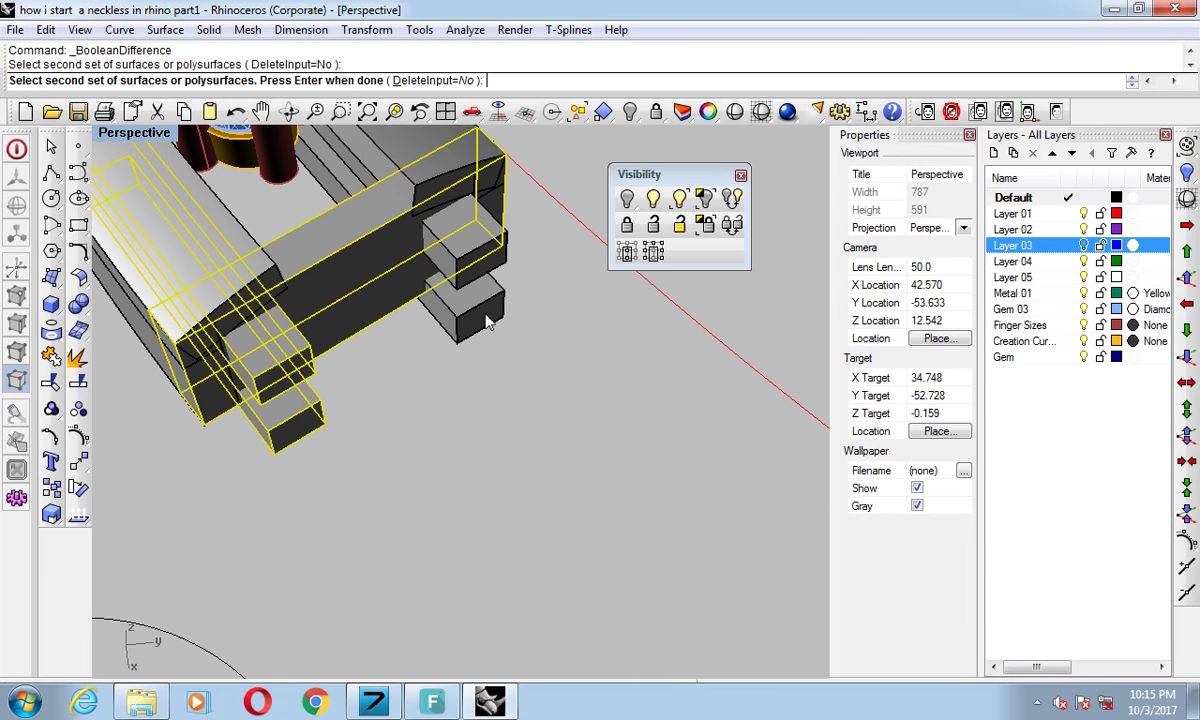
{"action": "left_click", "coordinate": [460, 300]}
{"action": "key", "text": "Return"}
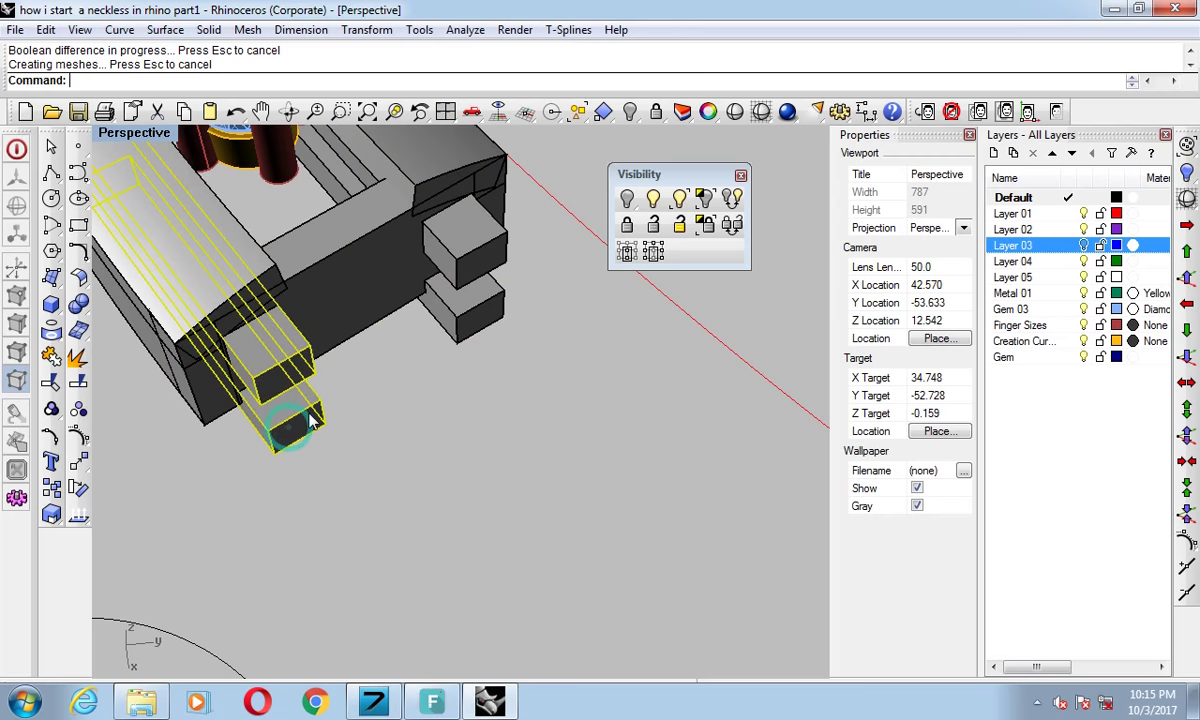
Remove the back frame of the band end from its group.
{"action": "mouse_move", "coordinate": [308, 333]}
{"action": "right_mouse_down"}
{"action": "mouse_move", "coordinate": [584, 343]}
{"action": "mouse_move", "coordinate": [481, 387]}
{"action": "mouse_move", "coordinate": [527, 348]}
{"action": "right_mouse_up"}
{"action": "left_click", "coordinate": [527, 348]}
{"action": "key", "text": "Escape"}
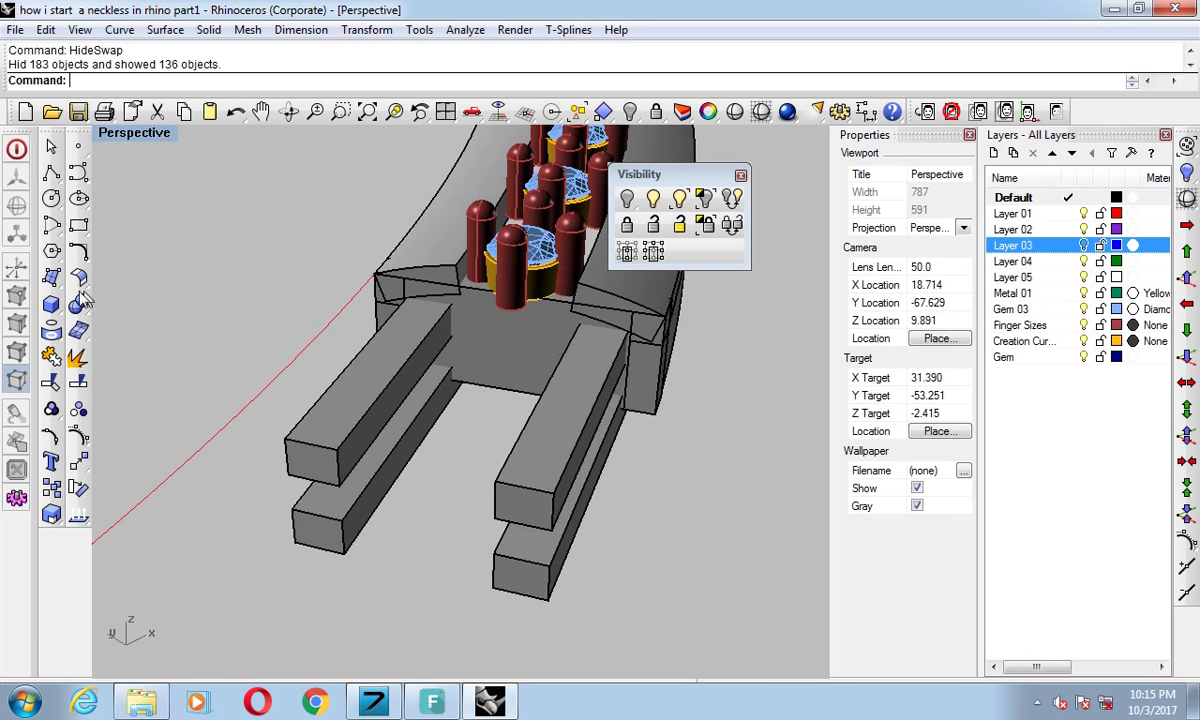
{"action": "left_click", "coordinate": [56, 411]}
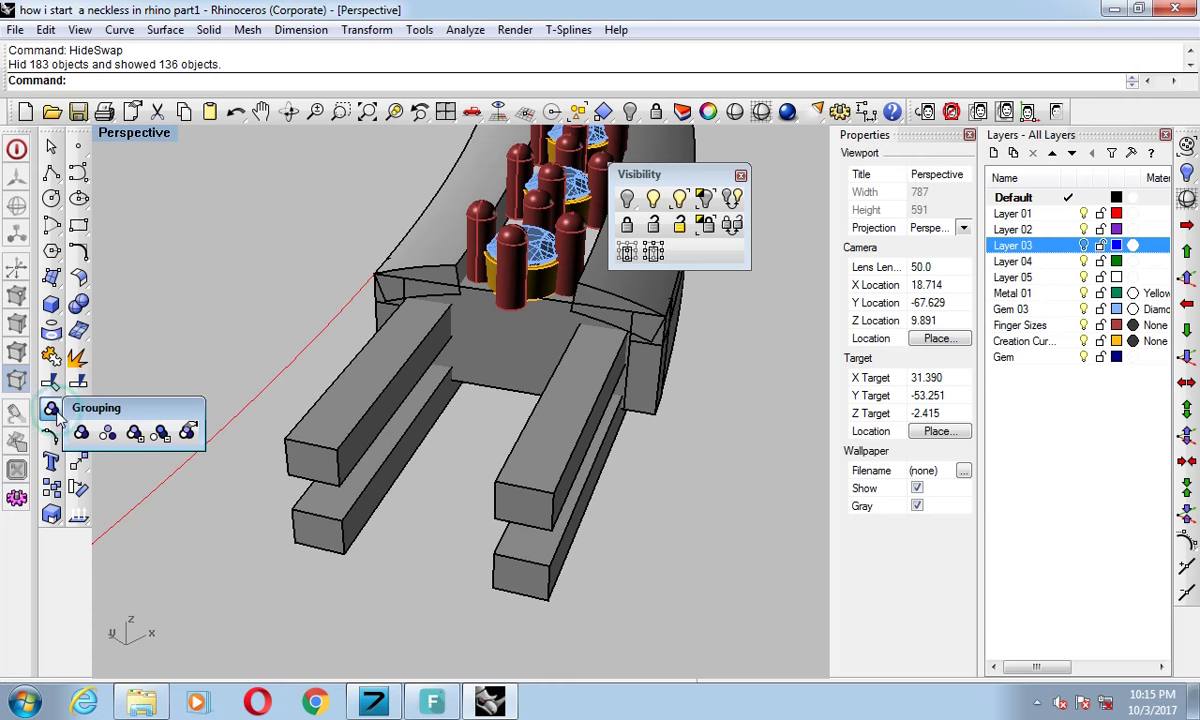
{"action": "left_click", "coordinate": [160, 433]}
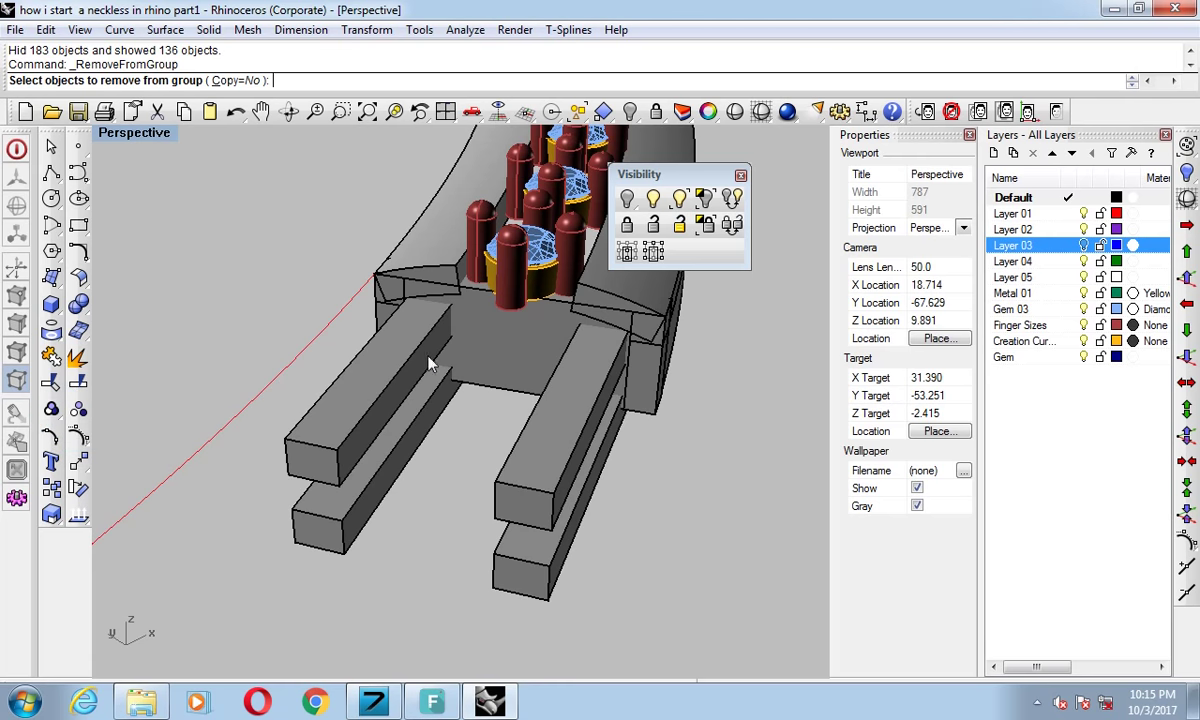
{"action": "left_click", "coordinate": [510, 365]}
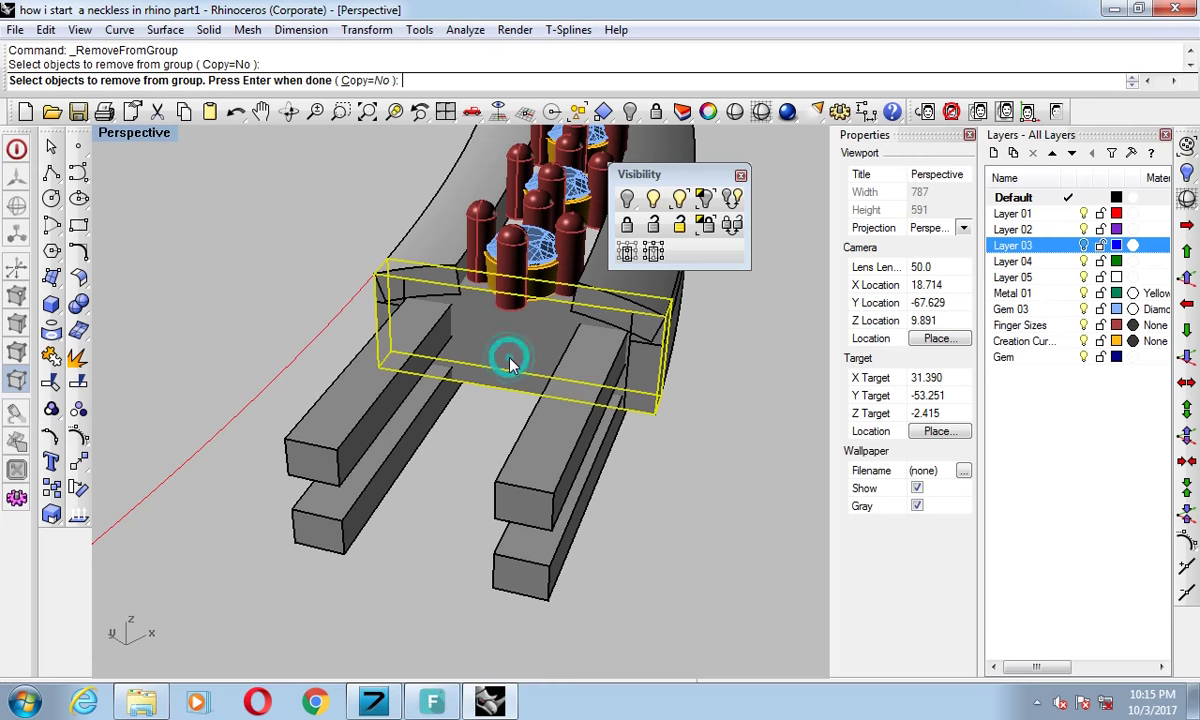
{"action": "key", "text": "Return"}
Ungroup the left and right pairs of connector bars.
{"action": "mouse_move", "coordinate": [536, 397]}
{"action": "right_mouse_down"}
{"action": "mouse_move", "coordinate": [396, 346]}
{"action": "mouse_move", "coordinate": [534, 408]}
{"action": "right_mouse_up"}
{"action": "left_click", "coordinate": [534, 408]}
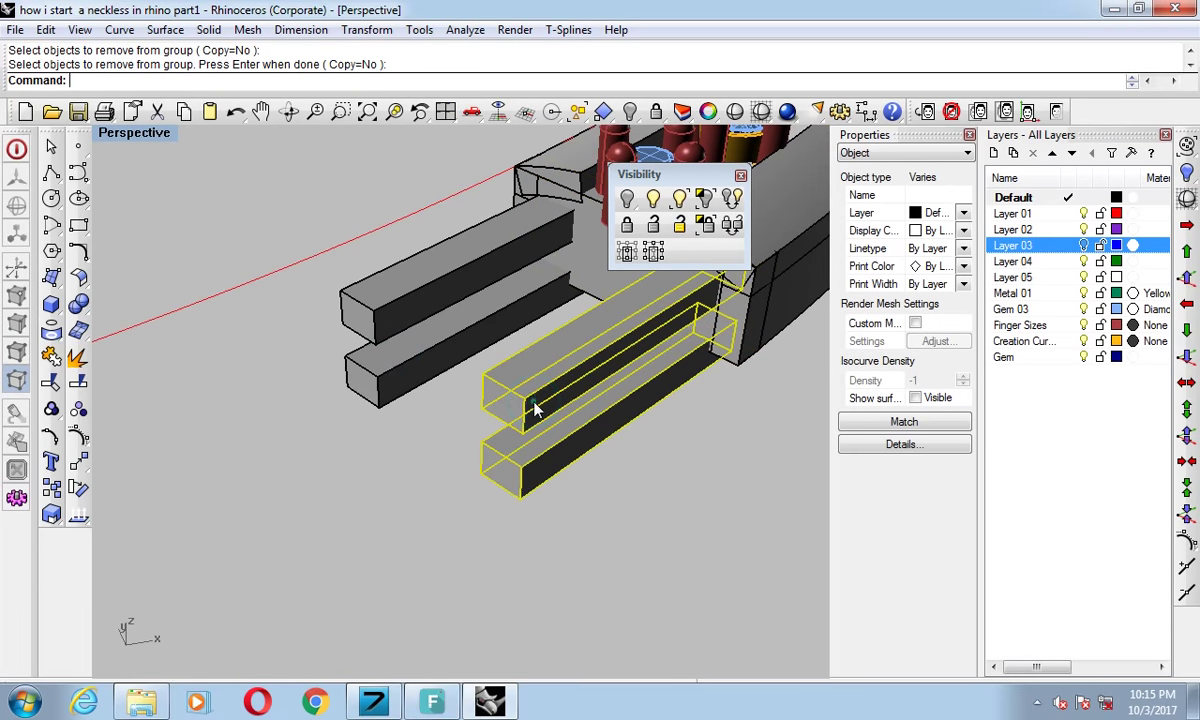
{"action": "left_click", "coordinate": [411, 320]}
{"action": "key", "text": "Return"}
{"action": "key", "text": "Return"}
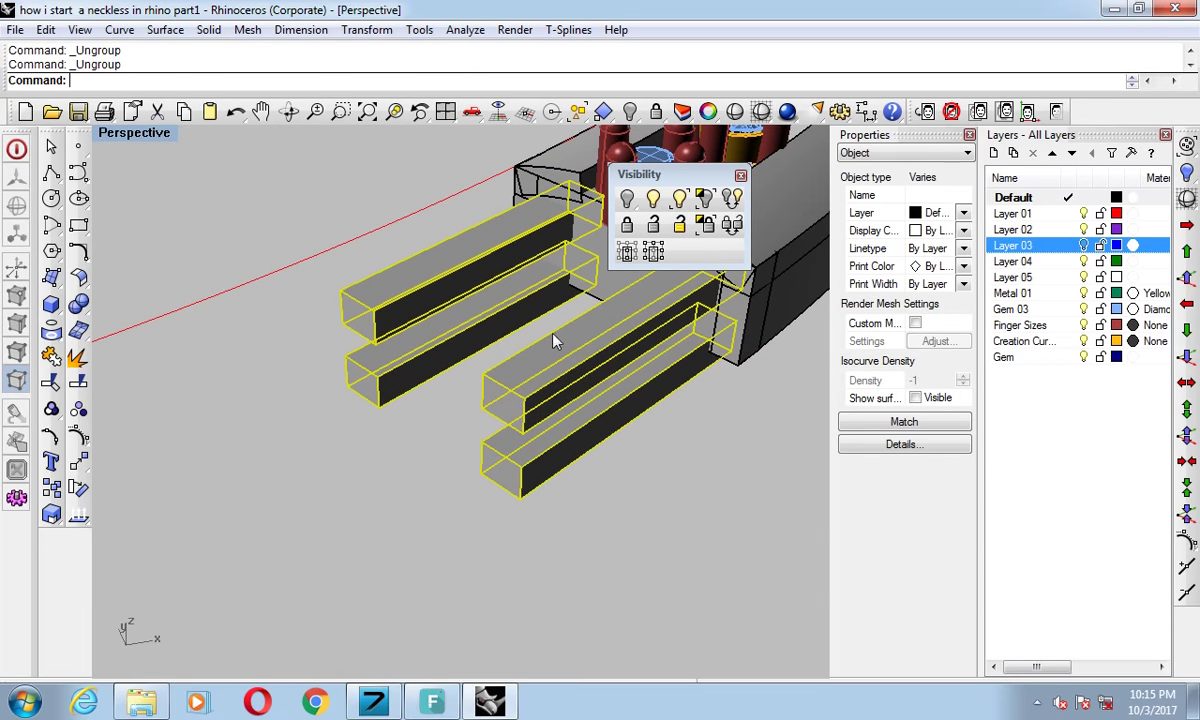
Subtract the two lower bars from the back frame.
{"action": "left_click", "coordinate": [600, 290]}
{"action": "right_click_drag", "start_coordinate": [600, 290], "coordinate": [485, 358]}
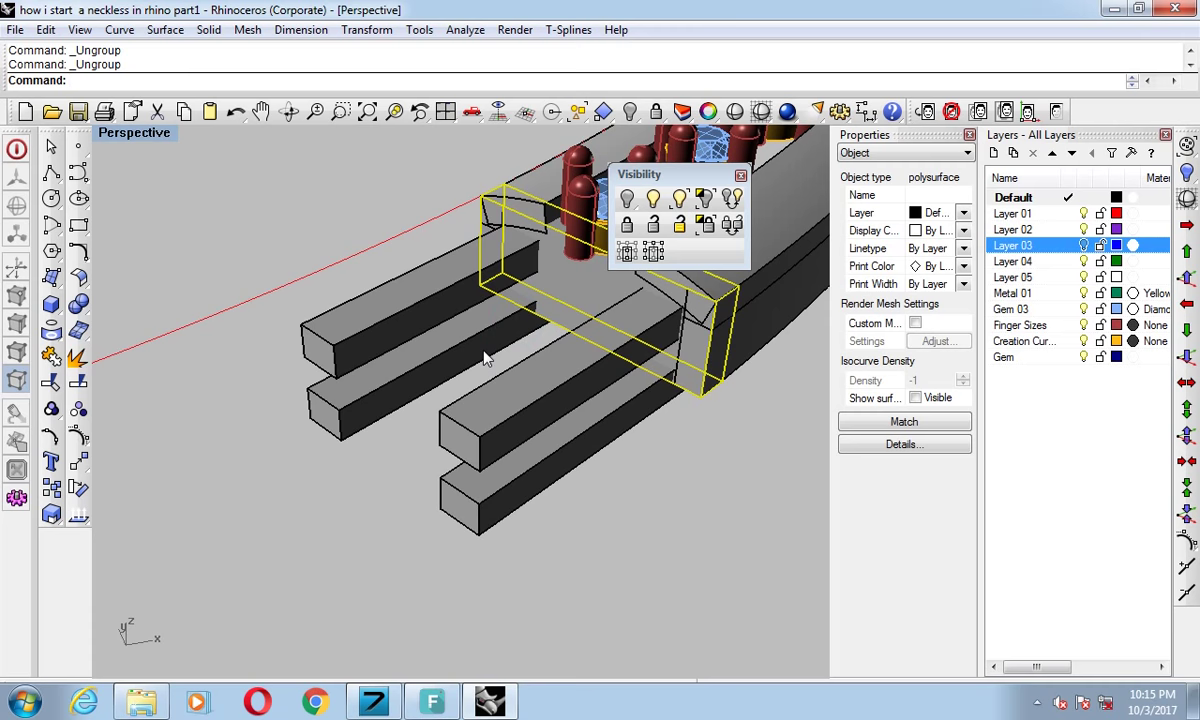
{"action": "type", "text": "Bo"}
{"action": "key", "text": "Return"}
{"action": "left_click", "coordinate": [525, 470]}
{"action": "left_click", "coordinate": [345, 410]}
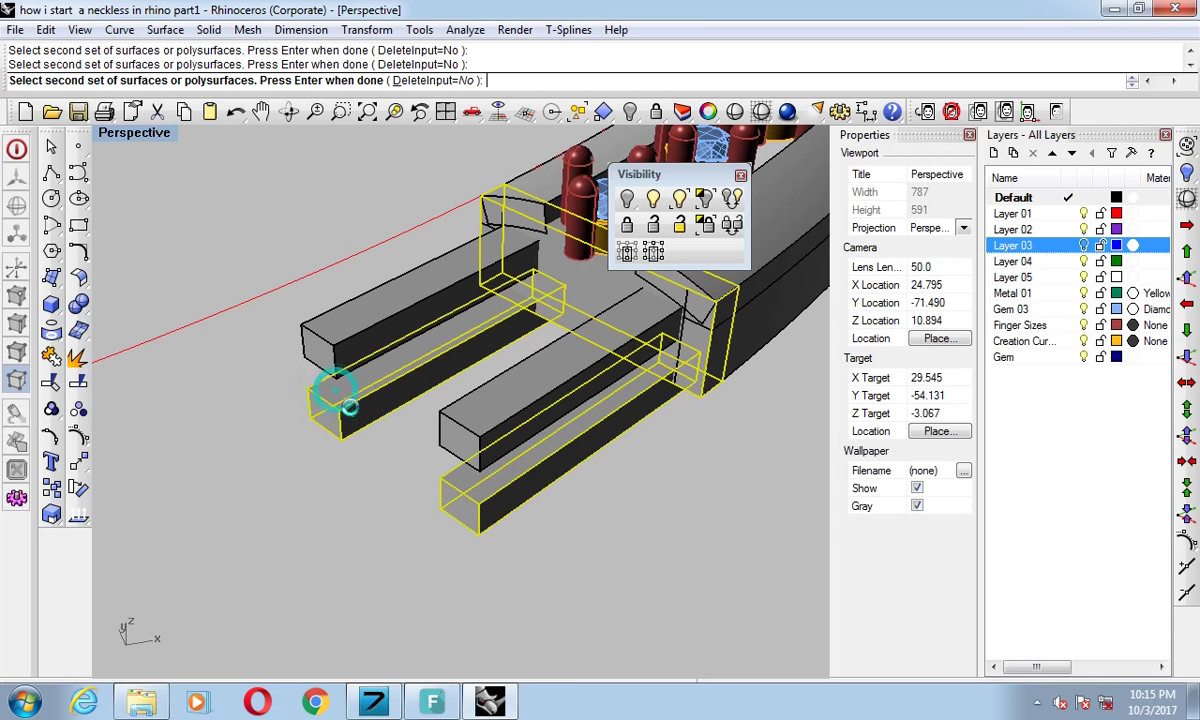
{"action": "key", "text": "Return"}
Delete the two leftover lower cutting bars.
{"action": "left_click", "coordinate": [345, 412]}
{"action": "key", "text": "Delete"}
{"action": "left_click", "coordinate": [496, 493]}
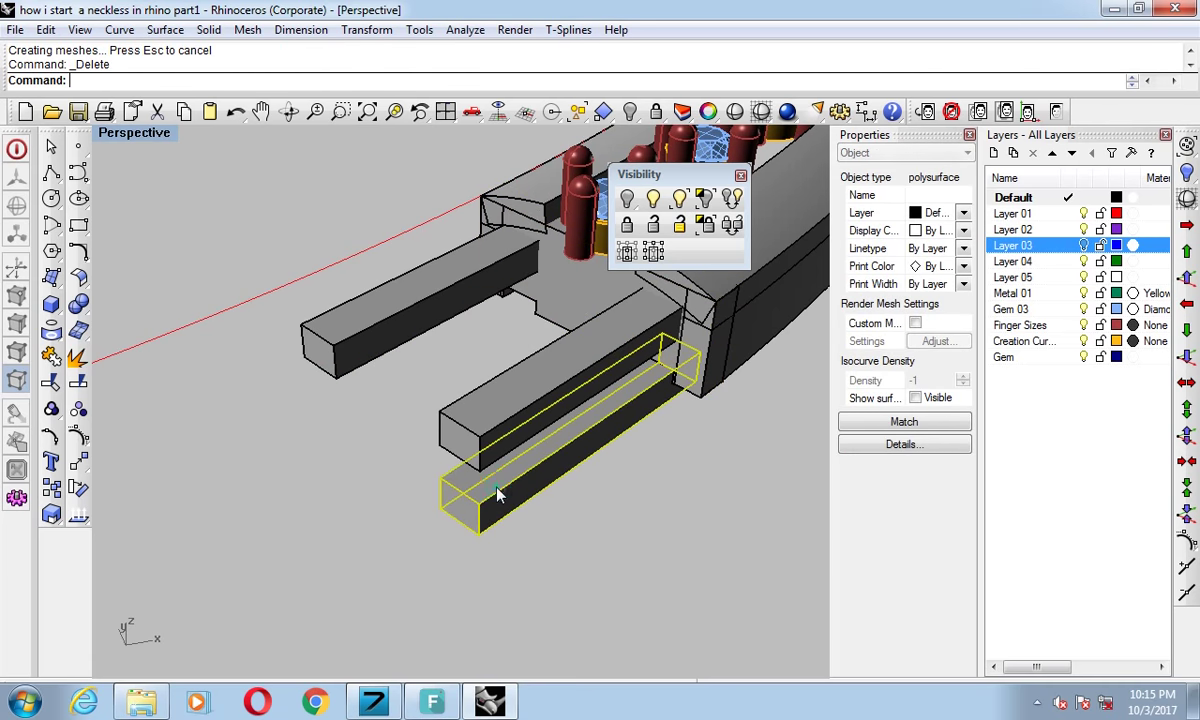
{"action": "key", "text": "Delete"}
{"action": "right_click_drag", "start_coordinate": [620, 462], "coordinate": [590, 311]}
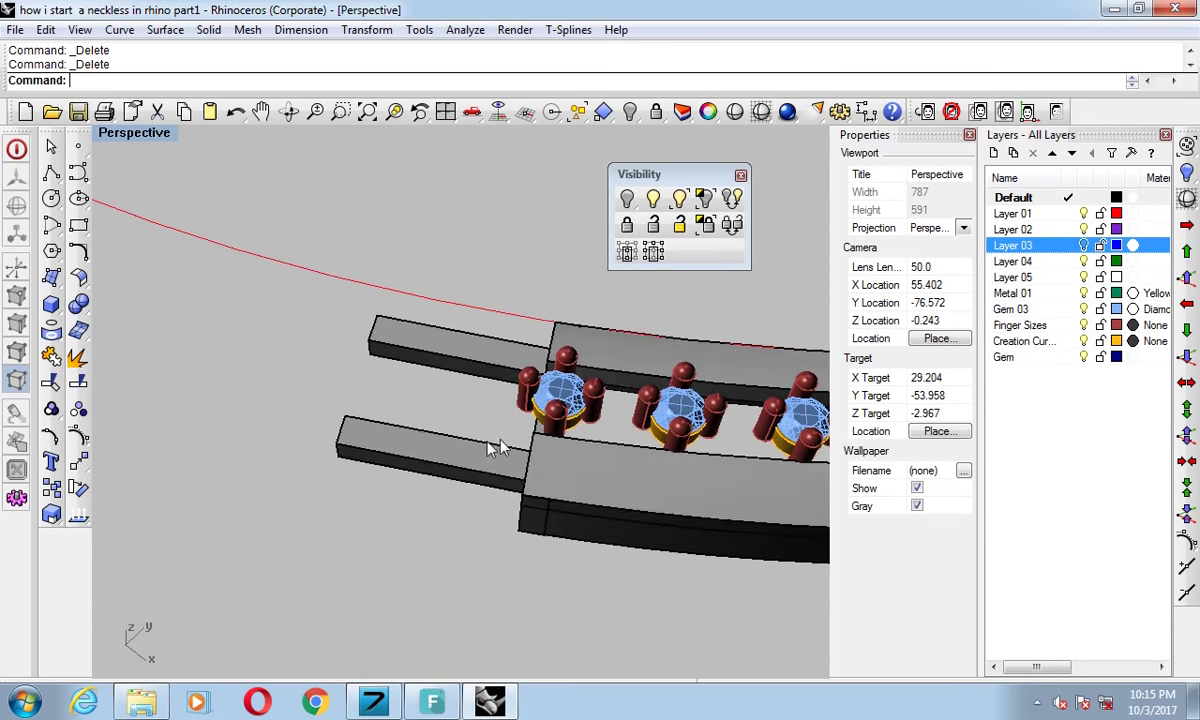
Group the ring parts, hide them, and swap to show only the previously hidden objects.
{"action": "left_click_drag", "start_coordinate": [573, 311], "coordinate": [421, 523]}
{"action": "key", "text": "ctrl+g"}
{"action": "mouse_move", "coordinate": [372, 390]}
{"action": "right_mouse_down"}
{"action": "mouse_move", "coordinate": [424, 478]}
{"action": "mouse_move", "coordinate": [752, 356]}
{"action": "right_mouse_up"}
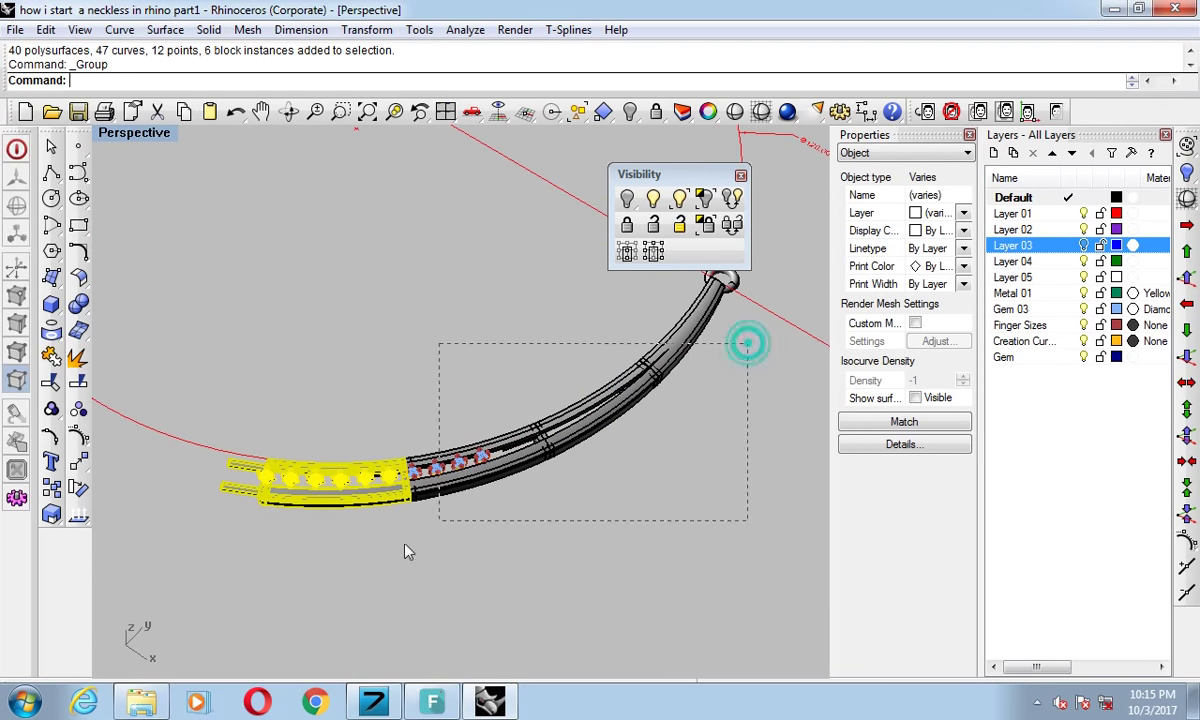
{"action": "key", "text": "ctrl+h"}
{"action": "key", "text": "ctrl+alt+h"}
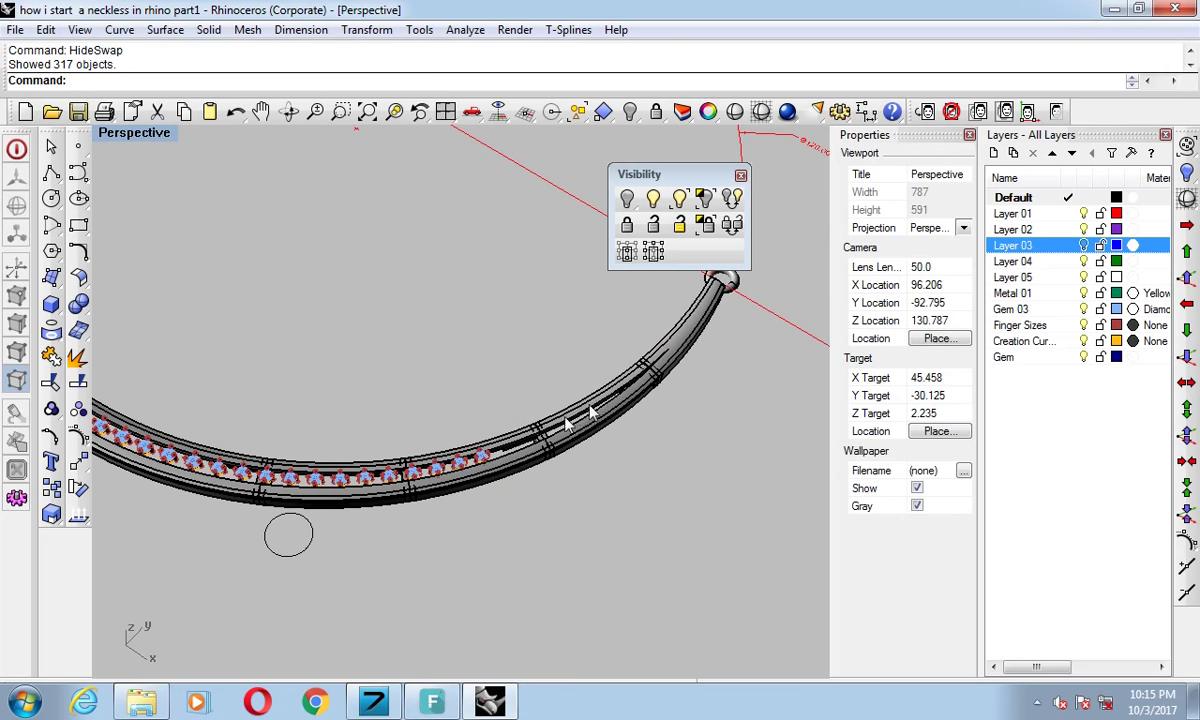
Select the gem-set band and fully ungroup it, including its nested groups.
{"action": "mouse_move", "coordinate": [545, 458]}
{"action": "right_mouse_down"}
{"action": "mouse_move", "coordinate": [482, 238]}
{"action": "mouse_move", "coordinate": [517, 324]}
{"action": "right_mouse_up"}
{"action": "scroll", "coordinate": [560, 391], "scroll_direction": "up", "scroll_amount": 3}
{"action": "scroll", "coordinate": [525, 285], "scroll_direction": "up", "scroll_amount": 2}
{"action": "mouse_move", "coordinate": [517, 407]}
{"action": "right_mouse_down"}
{"action": "mouse_move", "coordinate": [378, 495]}
{"action": "mouse_move", "coordinate": [607, 388]}
{"action": "mouse_move", "coordinate": [509, 530]}
{"action": "mouse_move", "coordinate": [311, 442]}
{"action": "mouse_move", "coordinate": [415, 455]}
{"action": "mouse_move", "coordinate": [528, 528]}
{"action": "mouse_move", "coordinate": [372, 470]}
{"action": "right_mouse_up"}
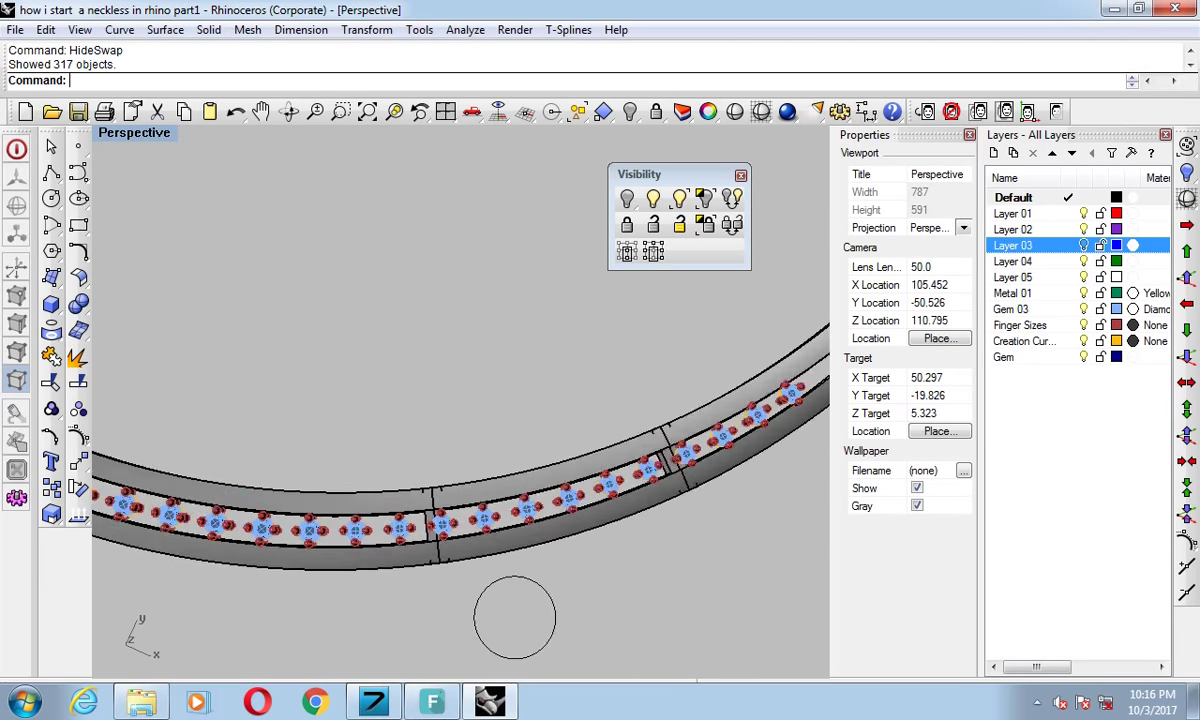
{"action": "scroll", "coordinate": [372, 470], "scroll_direction": "up", "scroll_amount": 2}
{"action": "left_click", "coordinate": [352, 543]}
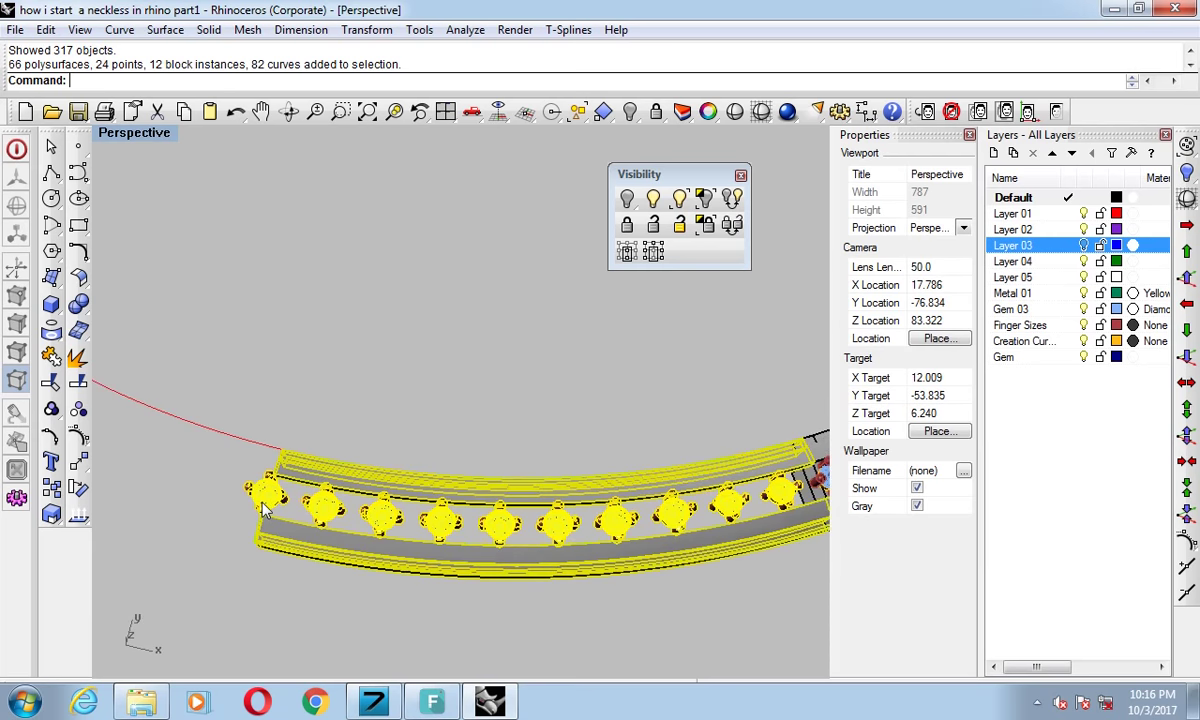
{"action": "scroll", "coordinate": [264, 493], "scroll_direction": "up", "scroll_amount": 3}
{"action": "key", "text": "ctrl+shift+g"}
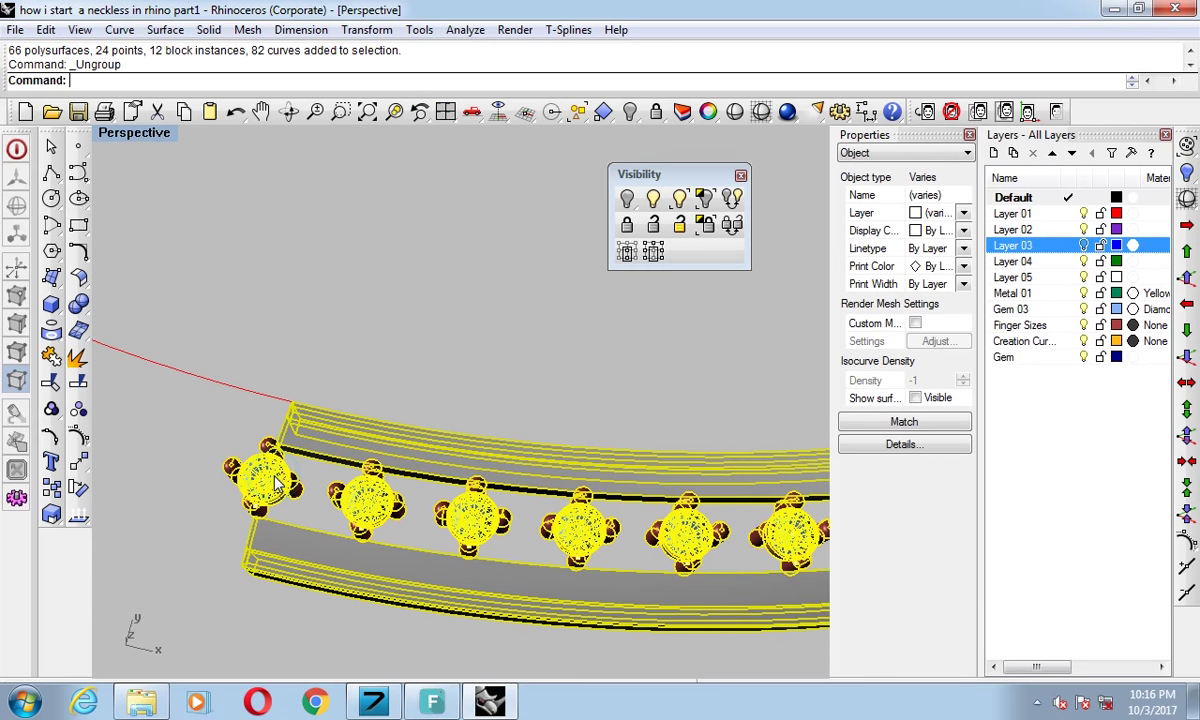
{"action": "key", "text": "ctrl+shift+g"}
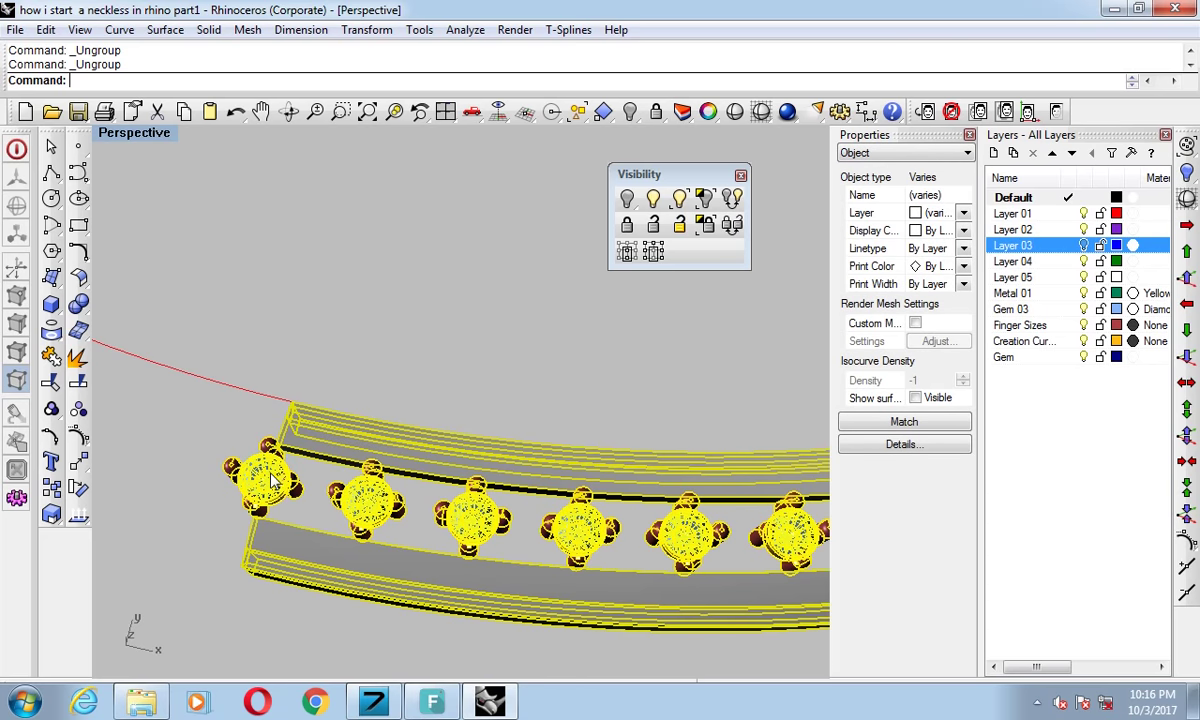
Drop the end gem cluster from the selection and group the remaining band parts.
{"action": "left_click", "coordinate": [270, 480], "text": "ctrl"}
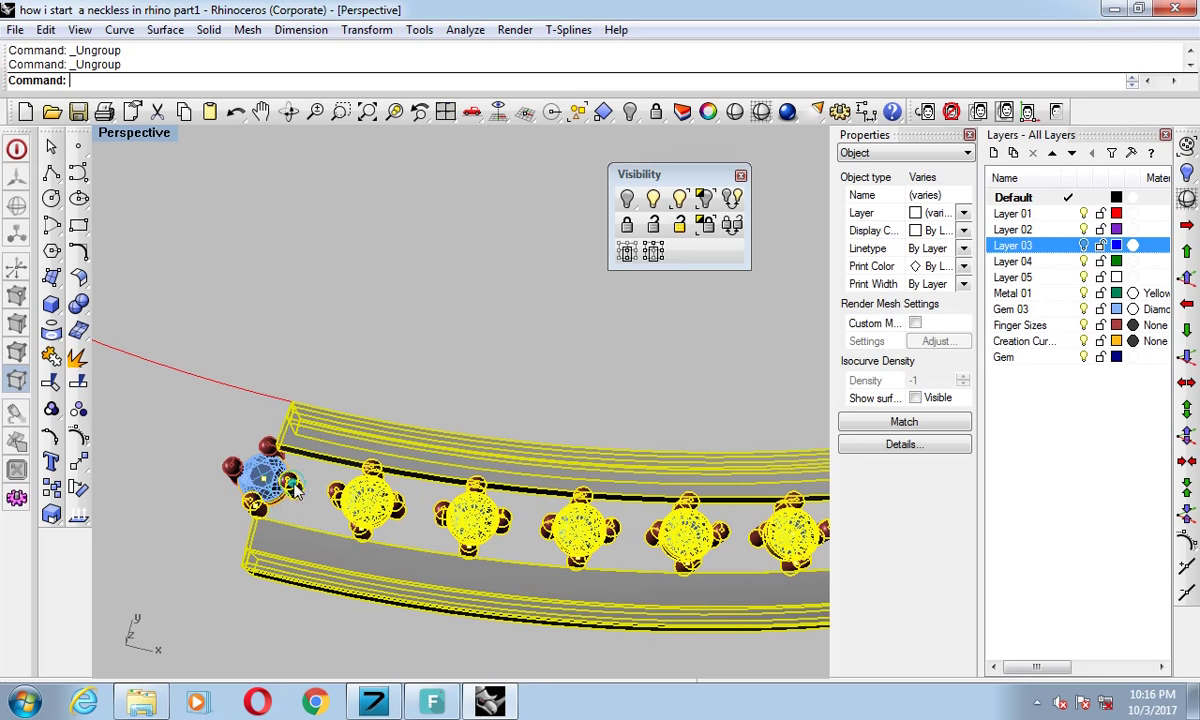
{"action": "scroll", "coordinate": [295, 490], "scroll_direction": "up", "scroll_amount": 2}
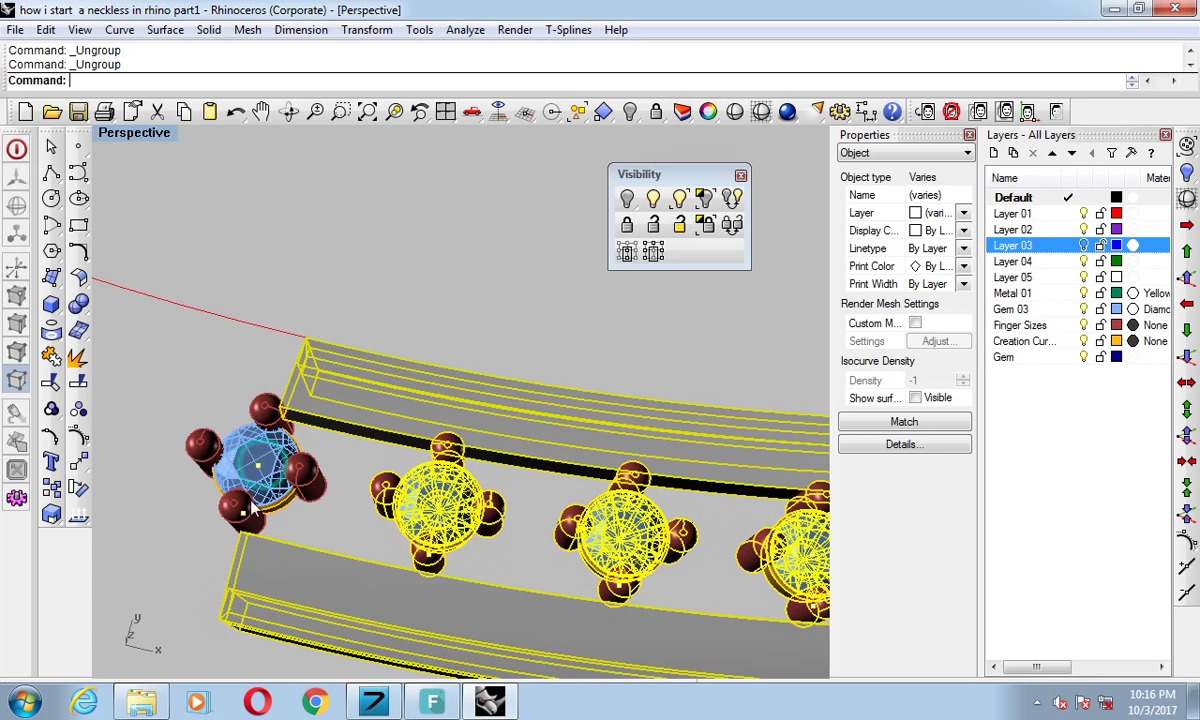
{"action": "left_click_drag", "start_coordinate": [326, 446], "coordinate": [197, 516]}
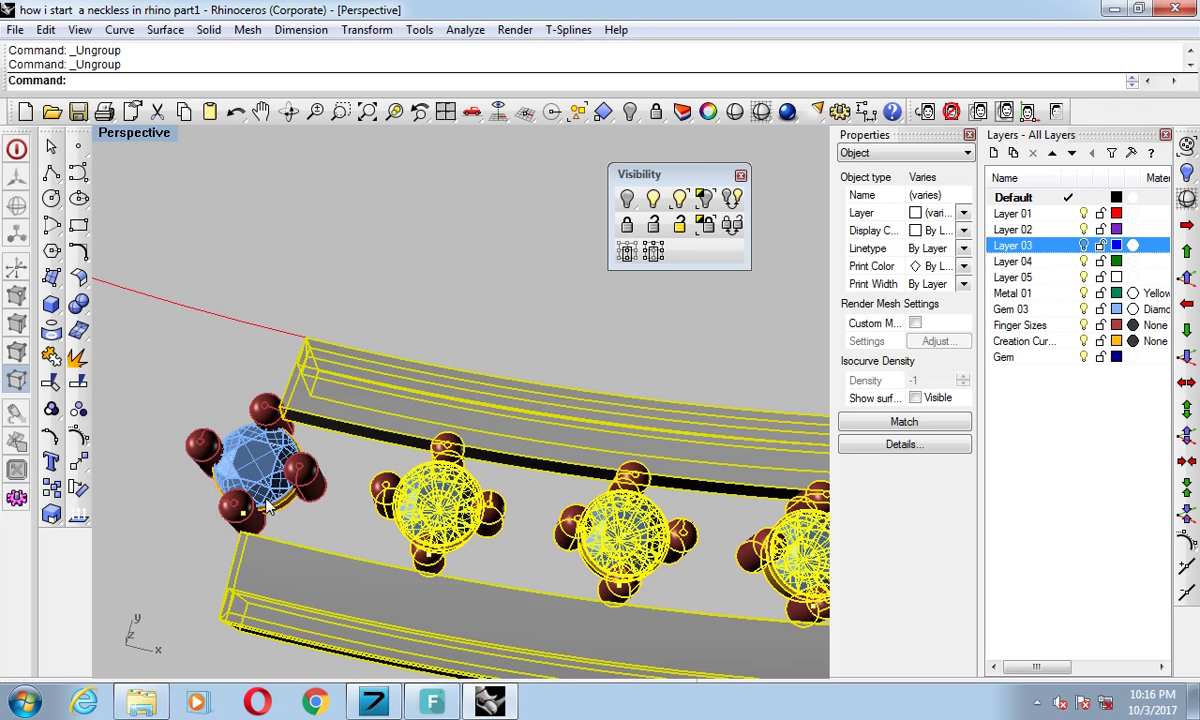
{"action": "key", "text": "ctrl+g"}
{"action": "scroll", "coordinate": [260, 505], "scroll_direction": "down", "scroll_amount": 3}
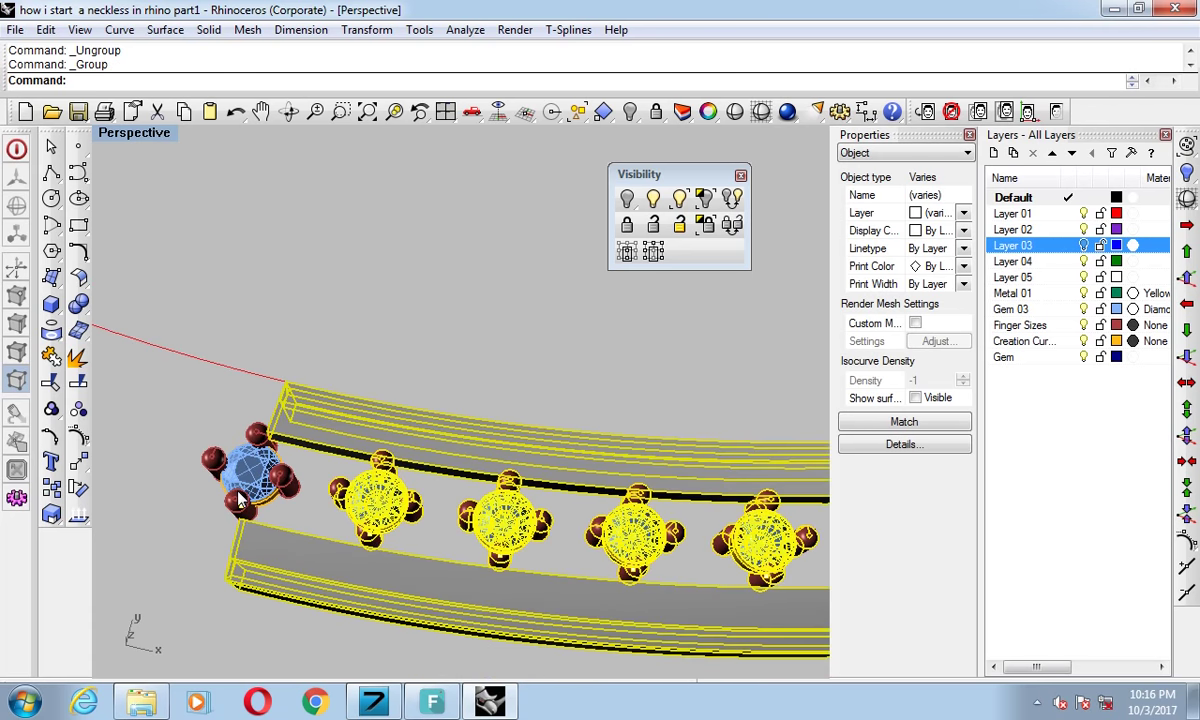
Maximize the Top viewport and zoom out over the band.
{"action": "key", "text": "ctrl+F1"}
{"action": "scroll", "coordinate": [345, 434], "scroll_direction": "down", "scroll_amount": 2}
{"action": "scroll", "coordinate": [418, 403], "scroll_direction": "down", "scroll_amount": 2}
{"action": "scroll", "coordinate": [316, 490], "scroll_direction": "down", "scroll_amount": 2}
{"action": "scroll", "coordinate": [471, 383], "scroll_direction": "down", "scroll_amount": 2}
{"action": "scroll", "coordinate": [520, 340], "scroll_direction": "down", "scroll_amount": 2}
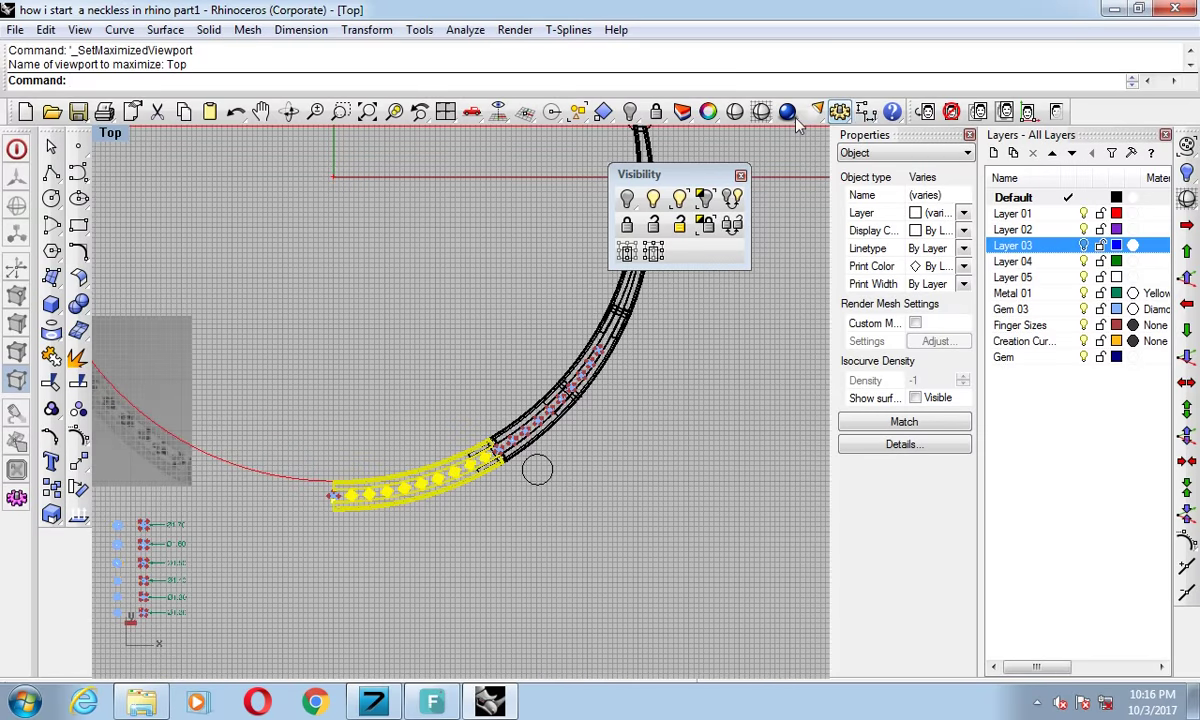
Switch to shaded display and mirror the gem band across, starting the plane at the end gem.
{"action": "left_click", "coordinate": [761, 111]}
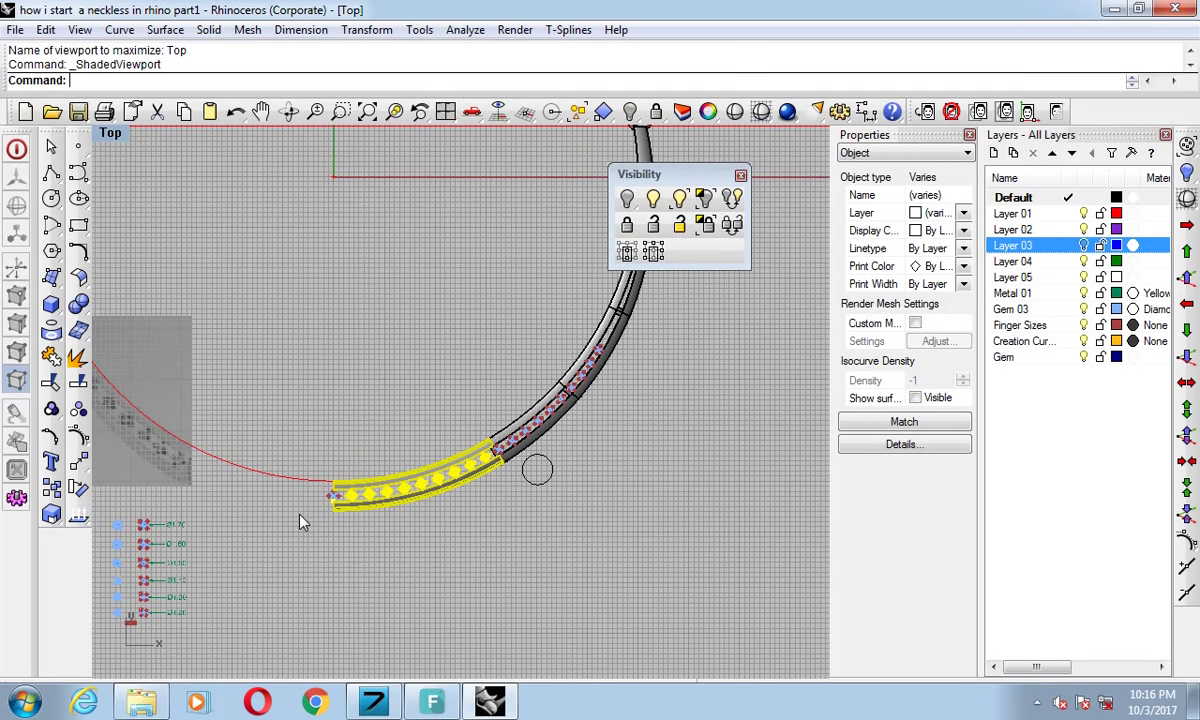
{"action": "scroll", "coordinate": [320, 505], "scroll_direction": "up", "scroll_amount": 3}
{"action": "scroll", "coordinate": [357, 500], "scroll_direction": "up", "scroll_amount": 1}
{"action": "type", "text": "mirror"}
{"action": "key", "text": "Return"}
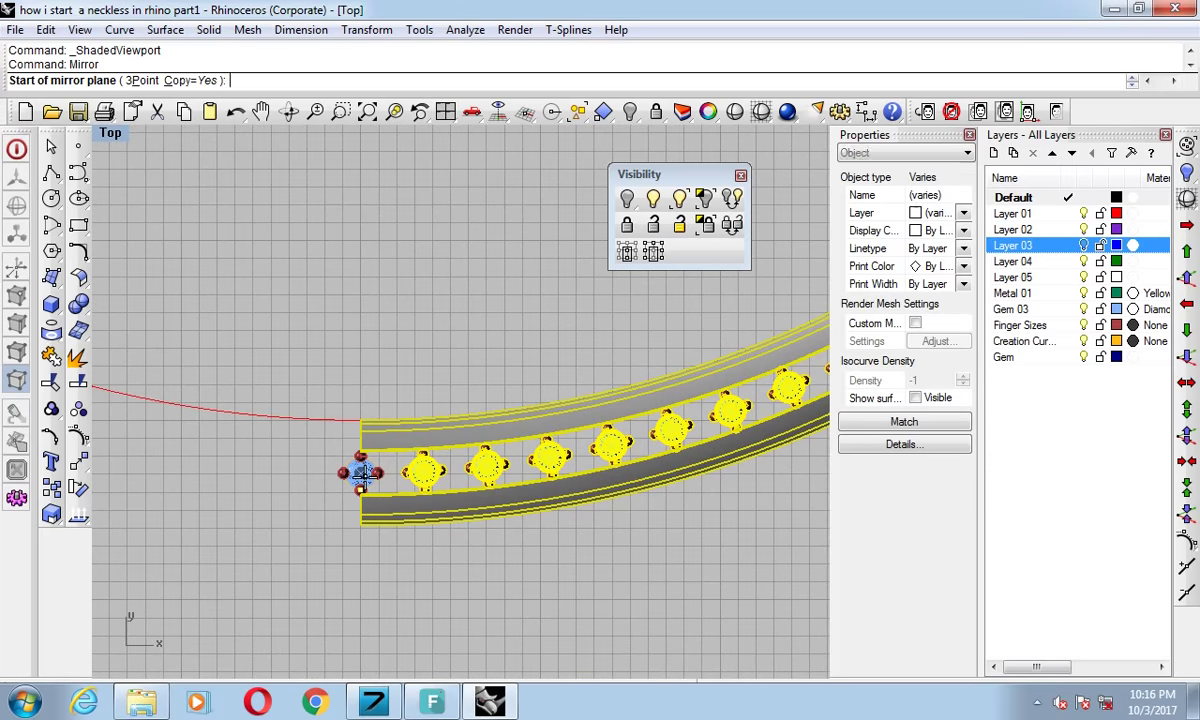
{"action": "left_click", "coordinate": [358, 474]}
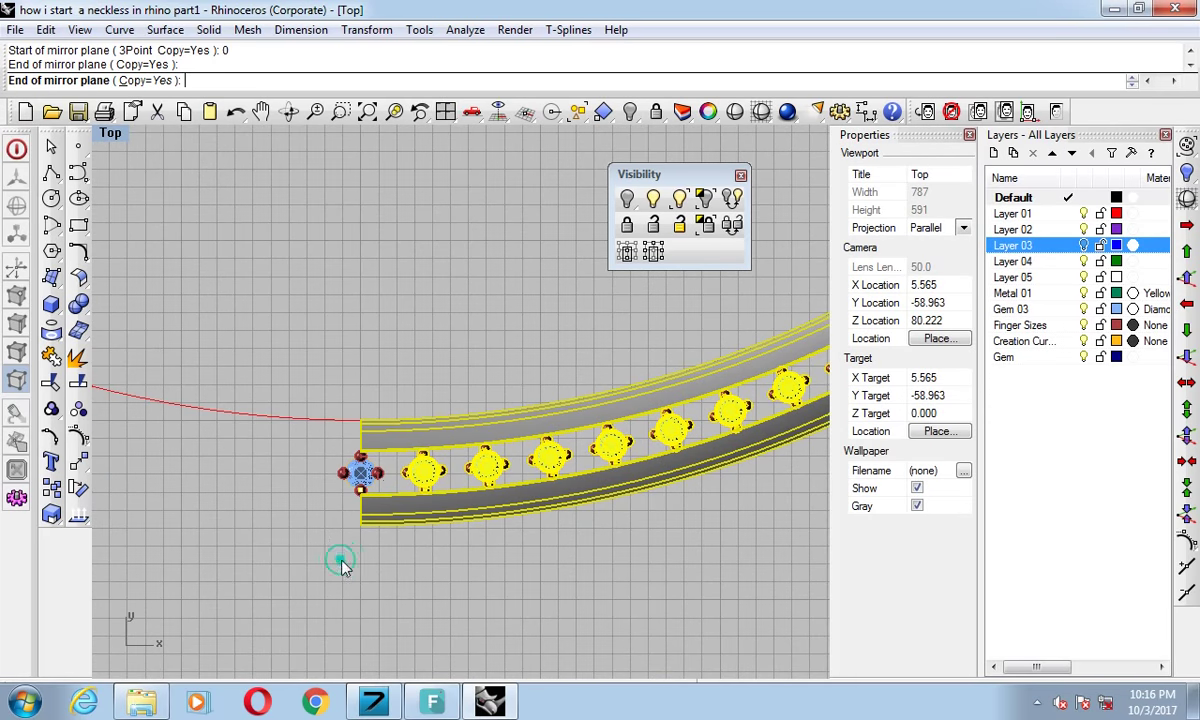
{"action": "left_click", "coordinate": [371, 317]}
Window-select the left half of the band and group it.
{"action": "scroll", "coordinate": [376, 351], "scroll_direction": "down", "scroll_amount": 2}
{"action": "scroll", "coordinate": [420, 290], "scroll_direction": "down", "scroll_amount": 2}
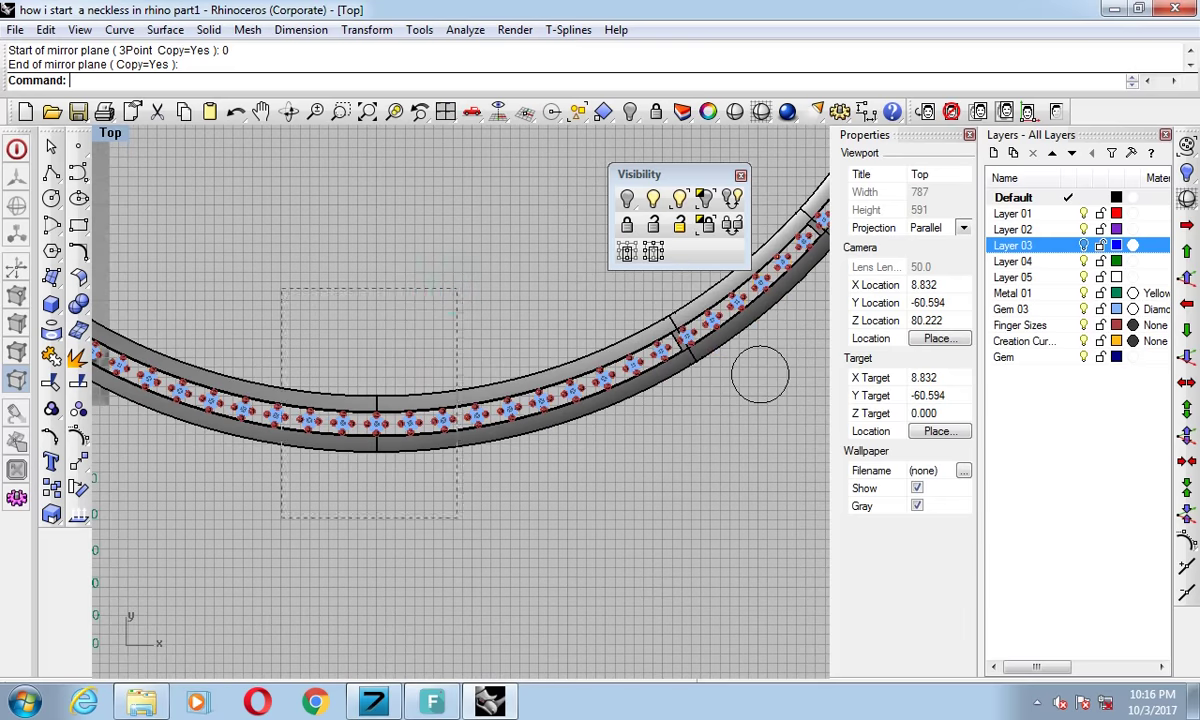
{"action": "left_click_drag", "start_coordinate": [440, 300], "coordinate": [85, 415]}
{"action": "scroll", "coordinate": [85, 415], "scroll_direction": "up", "scroll_amount": 2}
{"action": "left_click", "coordinate": [52, 408]}
{"action": "left_click", "coordinate": [380, 262]}
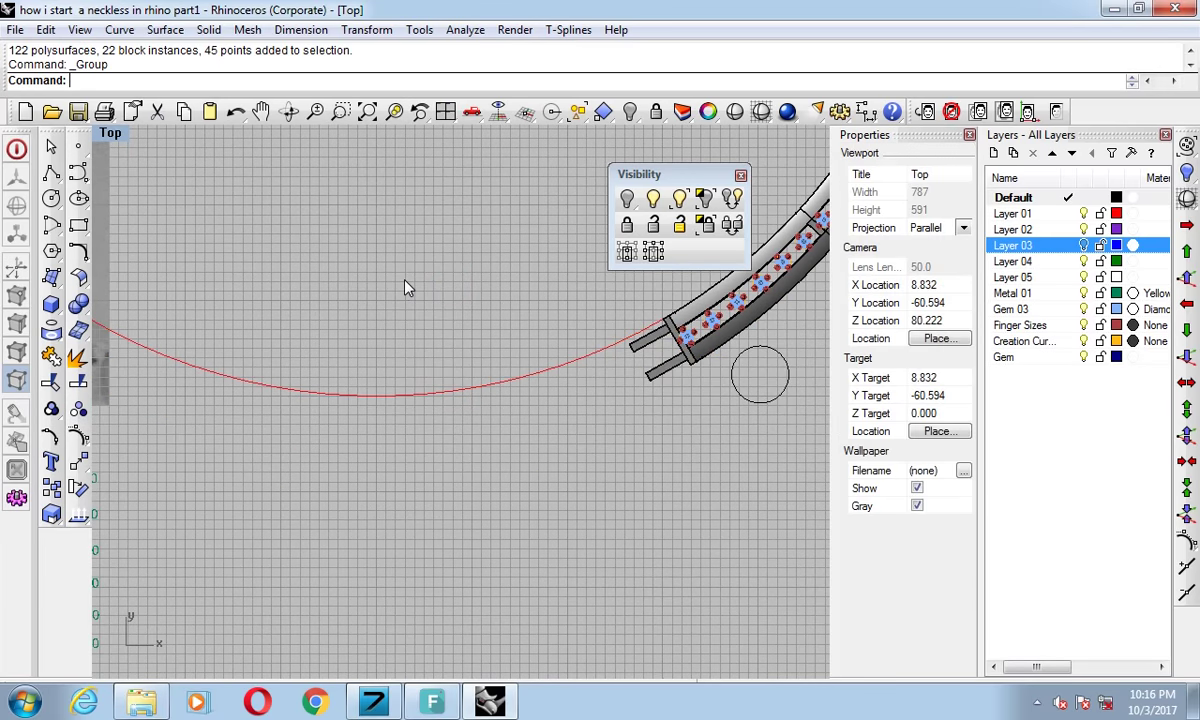
Select one band segment and hide it.
{"action": "scroll", "coordinate": [420, 325], "scroll_direction": "down", "scroll_amount": 2}
{"action": "scroll", "coordinate": [600, 340], "scroll_direction": "up", "scroll_amount": 2}
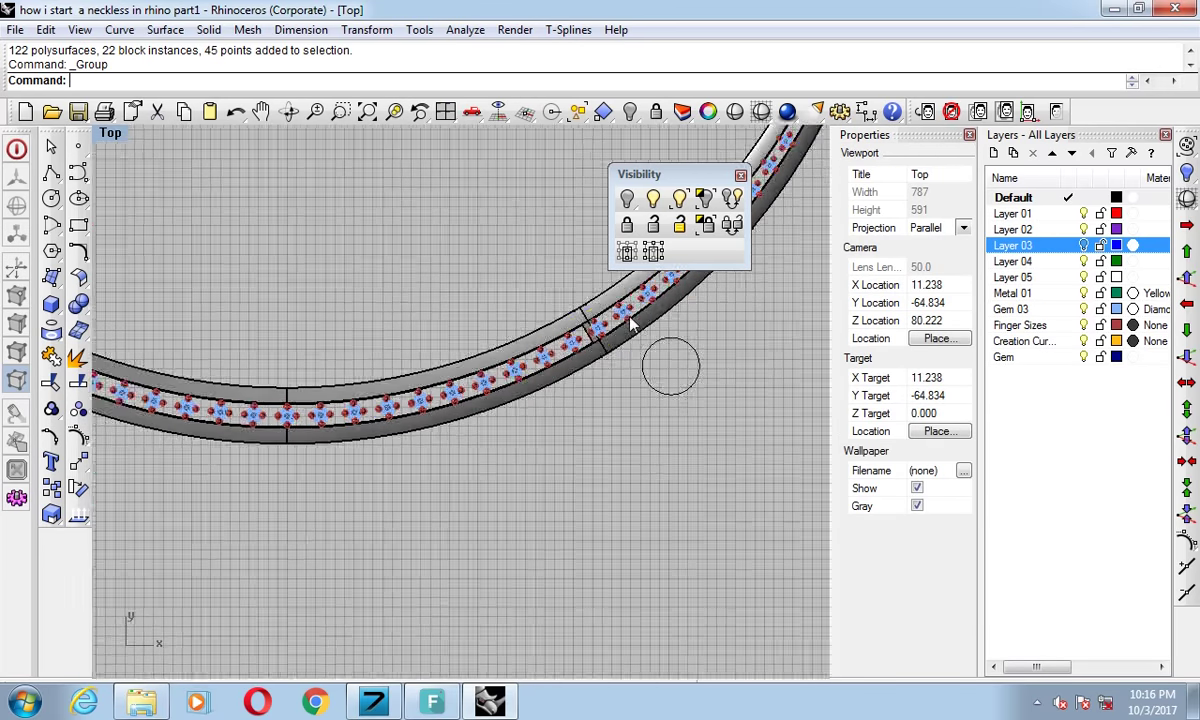
{"action": "left_click", "coordinate": [590, 292]}
{"action": "scroll", "coordinate": [576, 400], "scroll_direction": "up", "scroll_amount": 2}
{"action": "key", "text": "ctrl+h"}
Mirror the band's end connector bar with the mirror plane starting at 0.
{"action": "scroll", "coordinate": [550, 420], "scroll_direction": "up", "scroll_amount": 1}
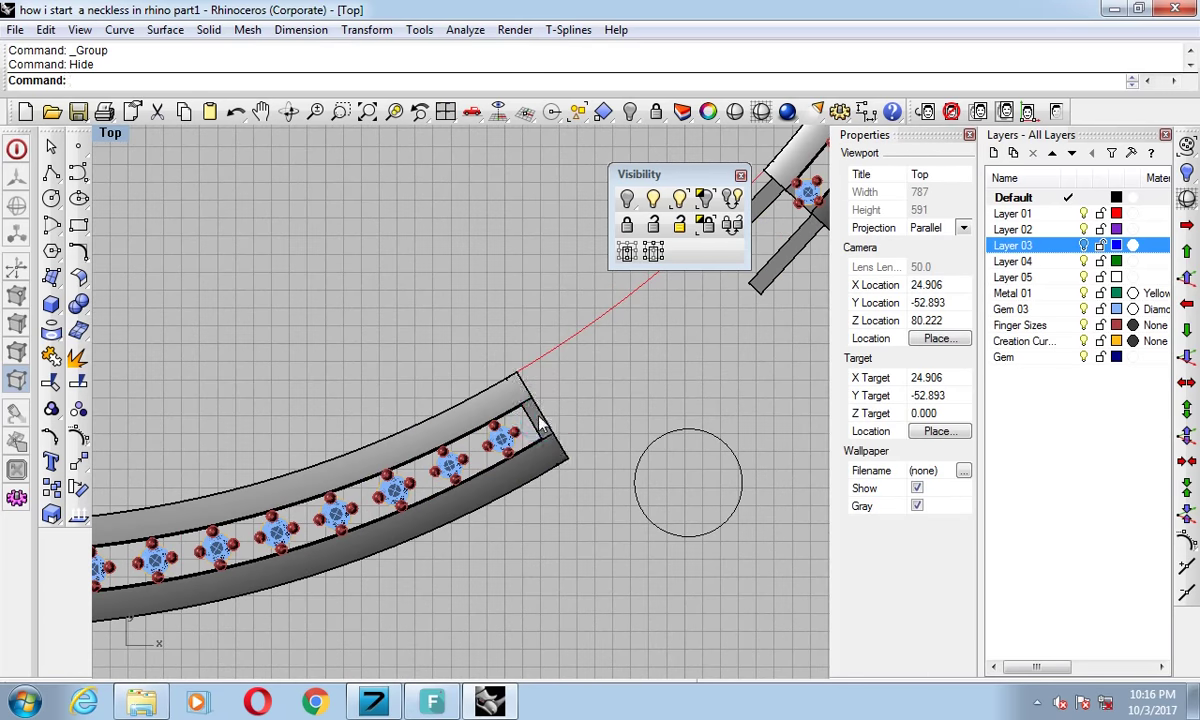
{"action": "left_click", "coordinate": [556, 406]}
{"action": "scroll", "coordinate": [557, 410], "scroll_direction": "up", "scroll_amount": 1}
{"action": "scroll", "coordinate": [562, 397], "scroll_direction": "up", "scroll_amount": 1}
{"action": "left_click_drag", "start_coordinate": [563, 397], "coordinate": [584, 423]}
{"action": "scroll", "coordinate": [584, 423], "scroll_direction": "down", "scroll_amount": 2}
{"action": "scroll", "coordinate": [540, 453], "scroll_direction": "down", "scroll_amount": 2}
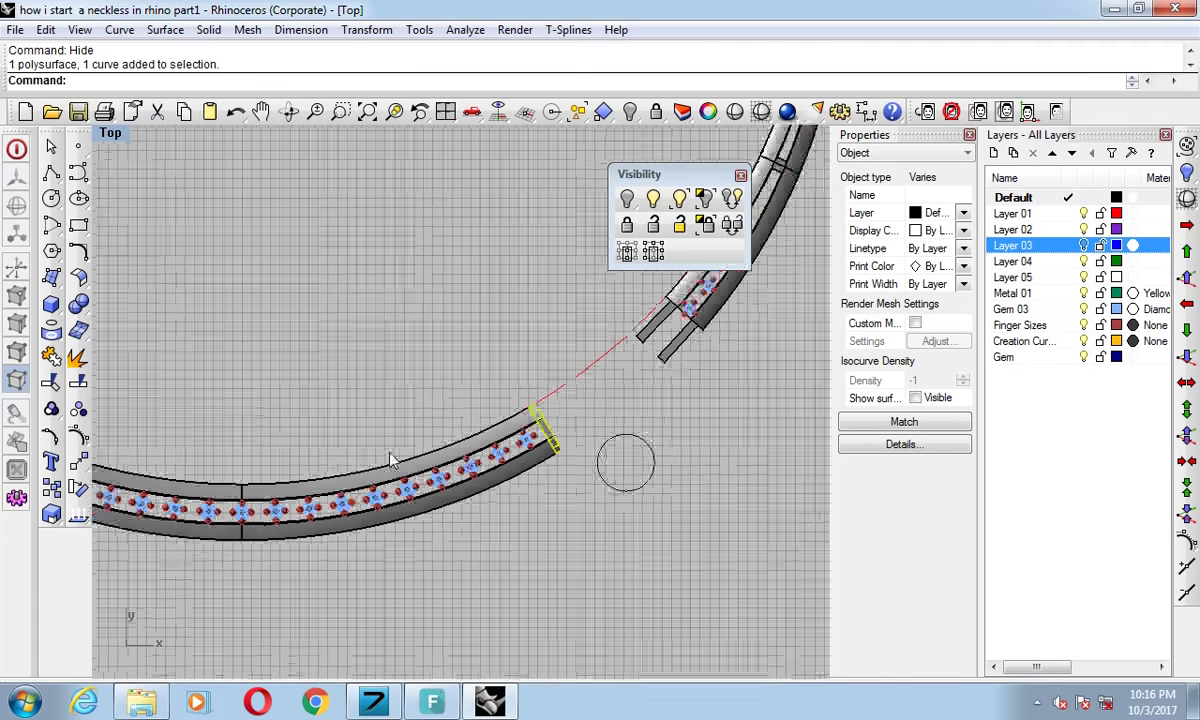
{"action": "scroll", "coordinate": [394, 458], "scroll_direction": "down", "scroll_amount": 1}
{"action": "type", "text": "mirror"}
{"action": "key", "text": "Return"}
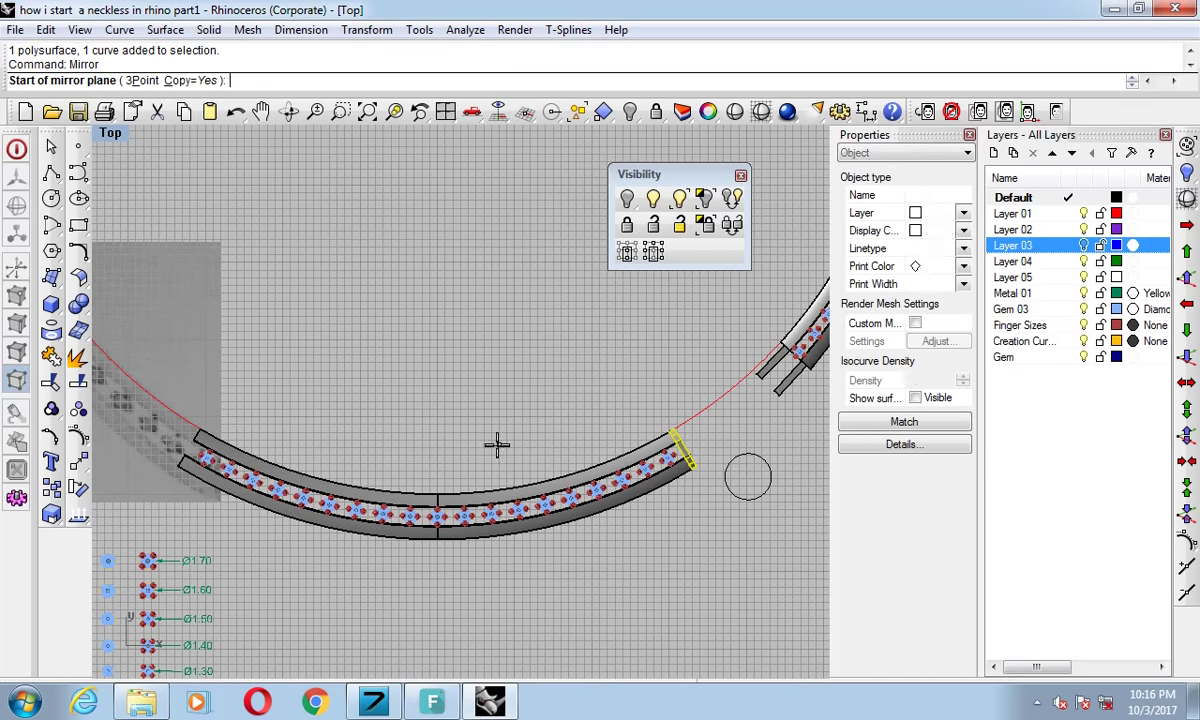
{"action": "type", "text": "0"}
{"action": "key", "text": "Return"}
{"action": "key", "text": "Return"}
{"action": "left_click", "coordinate": [383, 449]}
Select the lower band arc and view it in full-size Perspective, turned toward the band end.
{"action": "mouse_move", "coordinate": [327, 367]}
{"action": "left_mouse_down"}
{"action": "mouse_move", "coordinate": [224, 441]}
{"action": "mouse_move", "coordinate": [245, 442]}
{"action": "left_mouse_up"}
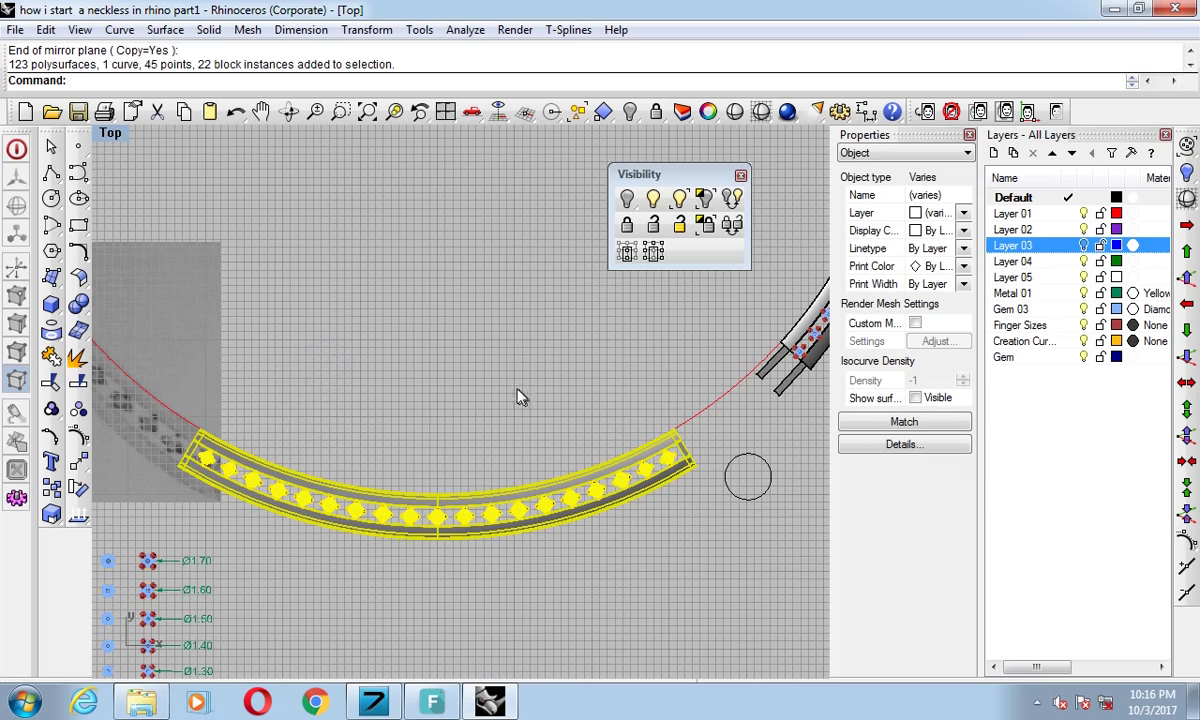
{"action": "key", "text": "ctrl+F4"}
{"action": "scroll", "coordinate": [501, 407], "scroll_direction": "up", "scroll_amount": 5}
{"action": "right_click_drag", "start_coordinate": [455, 375], "coordinate": [56, 331]}
{"action": "mouse_move", "coordinate": [358, 388]}
{"action": "right_mouse_down"}
{"action": "mouse_move", "coordinate": [522, 490]}
{"action": "mouse_move", "coordinate": [55, 395]}
{"action": "right_mouse_up"}
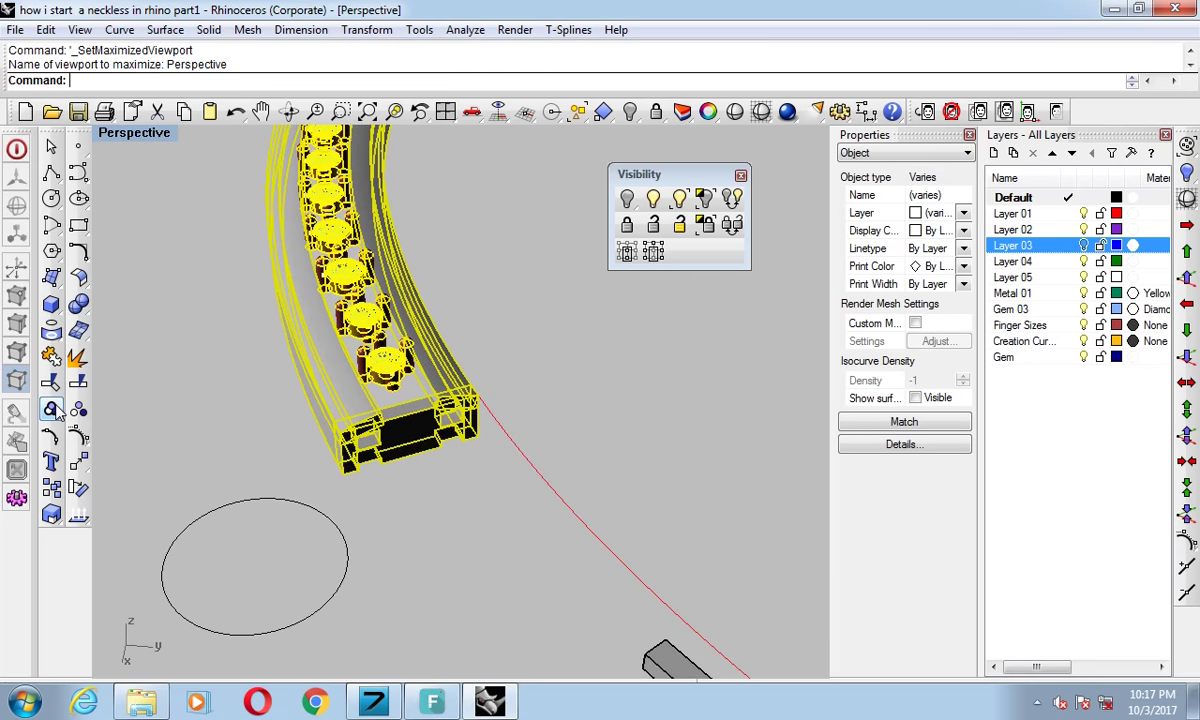
Group the lower arc and show all hidden objects again.
{"action": "left_click", "coordinate": [52, 409]}
{"action": "left_click", "coordinate": [514, 387]}
{"action": "mouse_move", "coordinate": [514, 387]}
{"action": "right_mouse_down"}
{"action": "mouse_move", "coordinate": [389, 430]}
{"action": "mouse_move", "coordinate": [427, 477]}
{"action": "mouse_move", "coordinate": [348, 418]}
{"action": "mouse_move", "coordinate": [410, 311]}
{"action": "mouse_move", "coordinate": [440, 290]}
{"action": "mouse_move", "coordinate": [455, 340]}
{"action": "mouse_move", "coordinate": [628, 352]}
{"action": "mouse_move", "coordinate": [612, 340]}
{"action": "right_mouse_up"}
{"action": "left_click", "coordinate": [627, 199]}
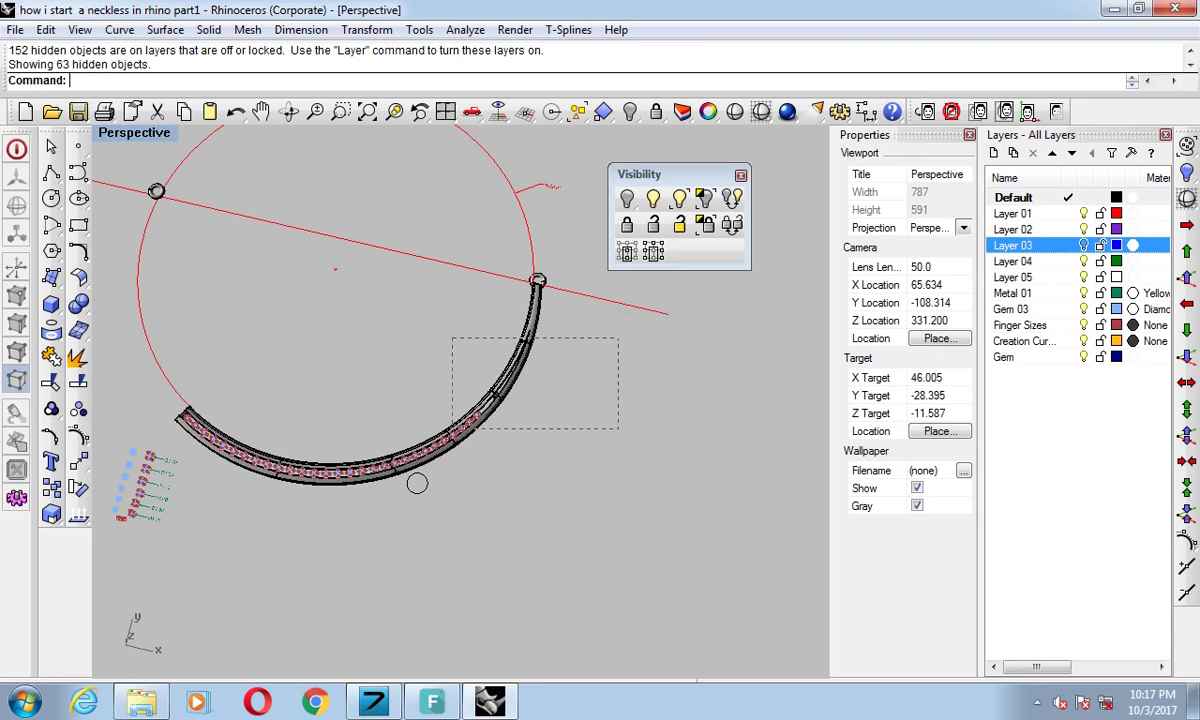
Mirror the right side section in full-size Top view with the plane starting at 0.
{"action": "left_click_drag", "start_coordinate": [444, 450], "coordinate": [440, 447]}
{"action": "key", "text": "ctrl+F1"}
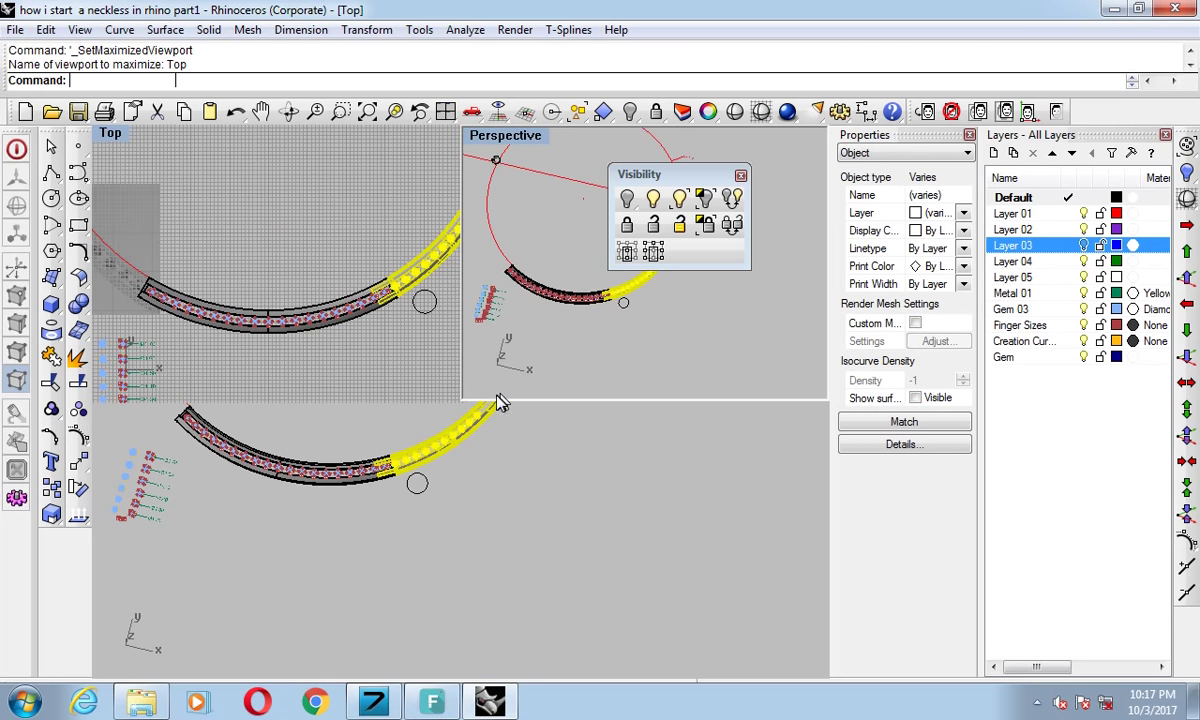
{"action": "scroll", "coordinate": [490, 411], "scroll_direction": "down", "scroll_amount": 2}
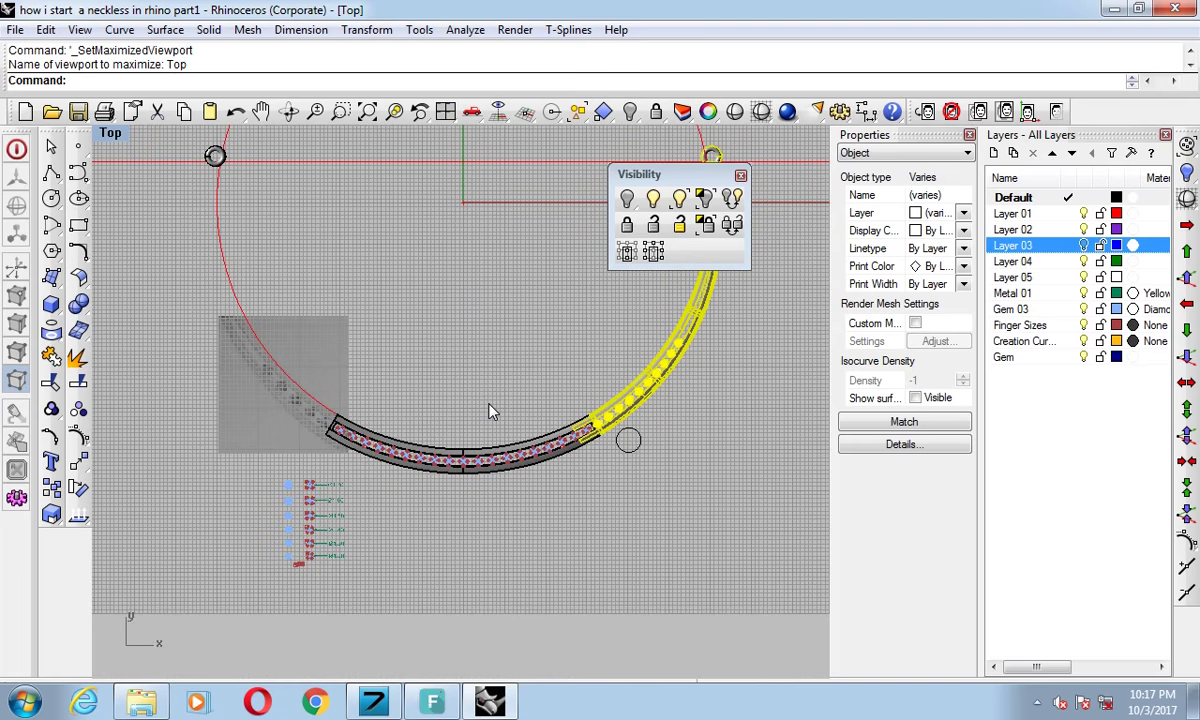
{"action": "type", "text": "mirror"}
{"action": "key", "text": "Return"}
{"action": "type", "text": "0"}
{"action": "key", "text": "Return"}
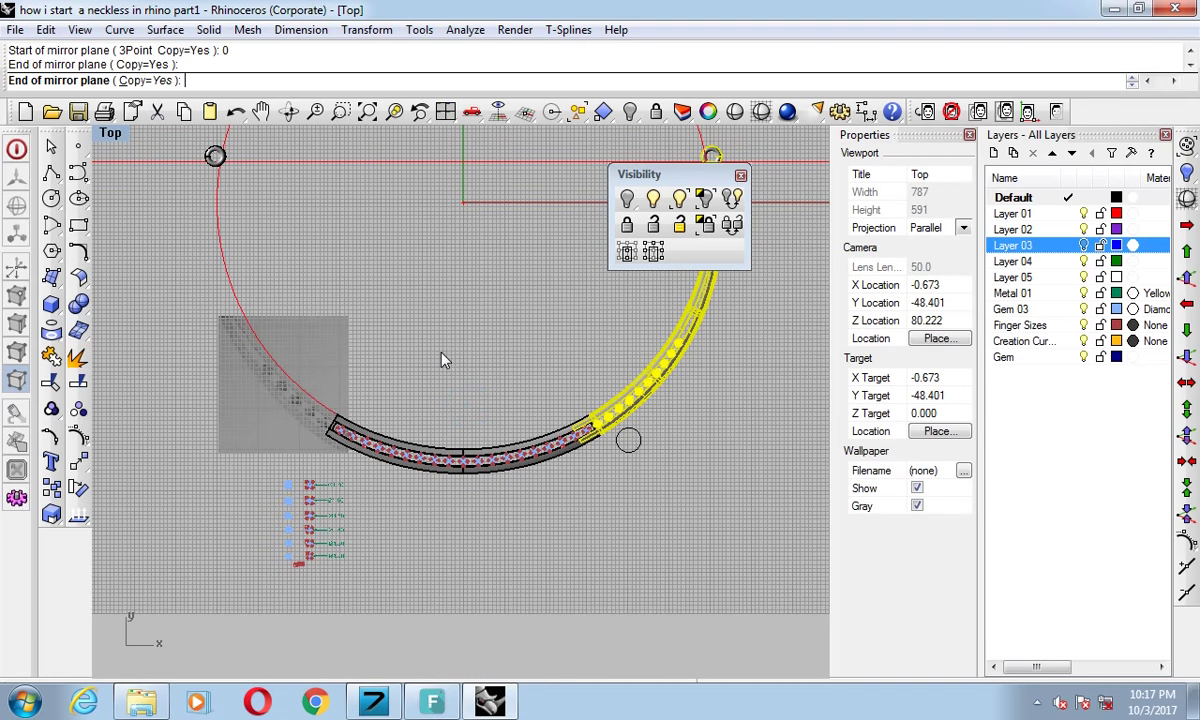
{"action": "left_click", "coordinate": [390, 385]}
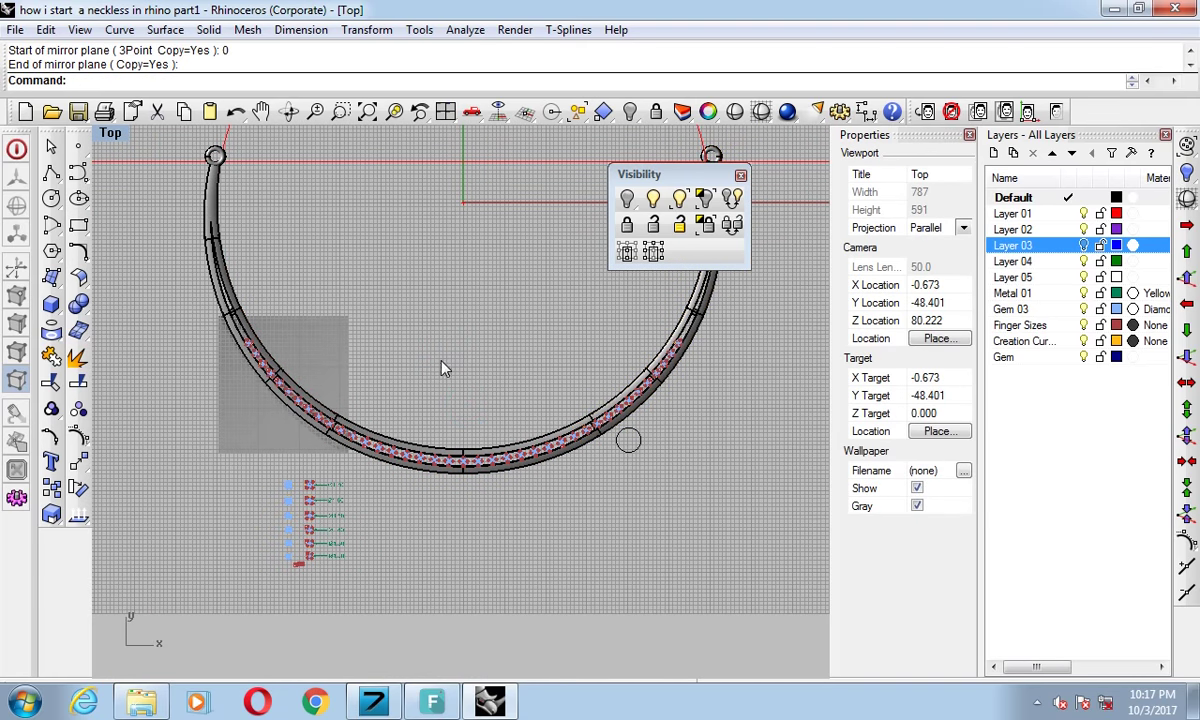
{"action": "right_click_drag", "start_coordinate": [616, 445], "coordinate": [578, 460]}
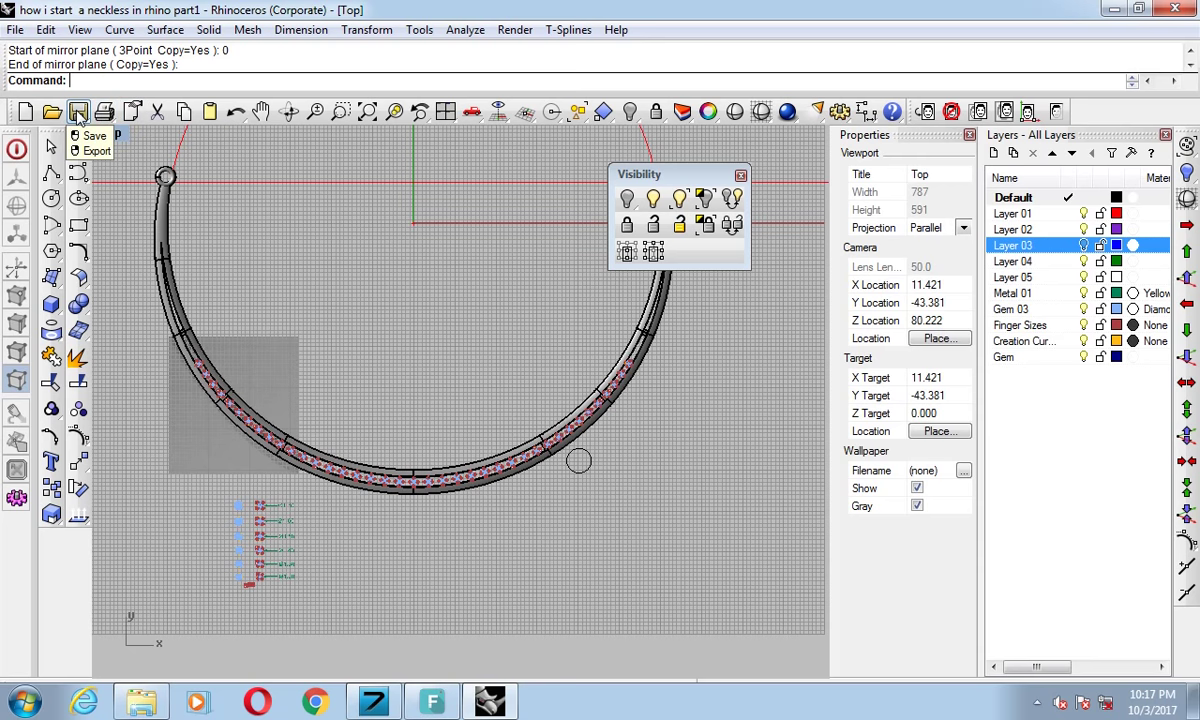
Save the necklace as 'how i start a neckless in rhino part1.3dm'.
{"action": "left_click", "coordinate": [79, 114]}
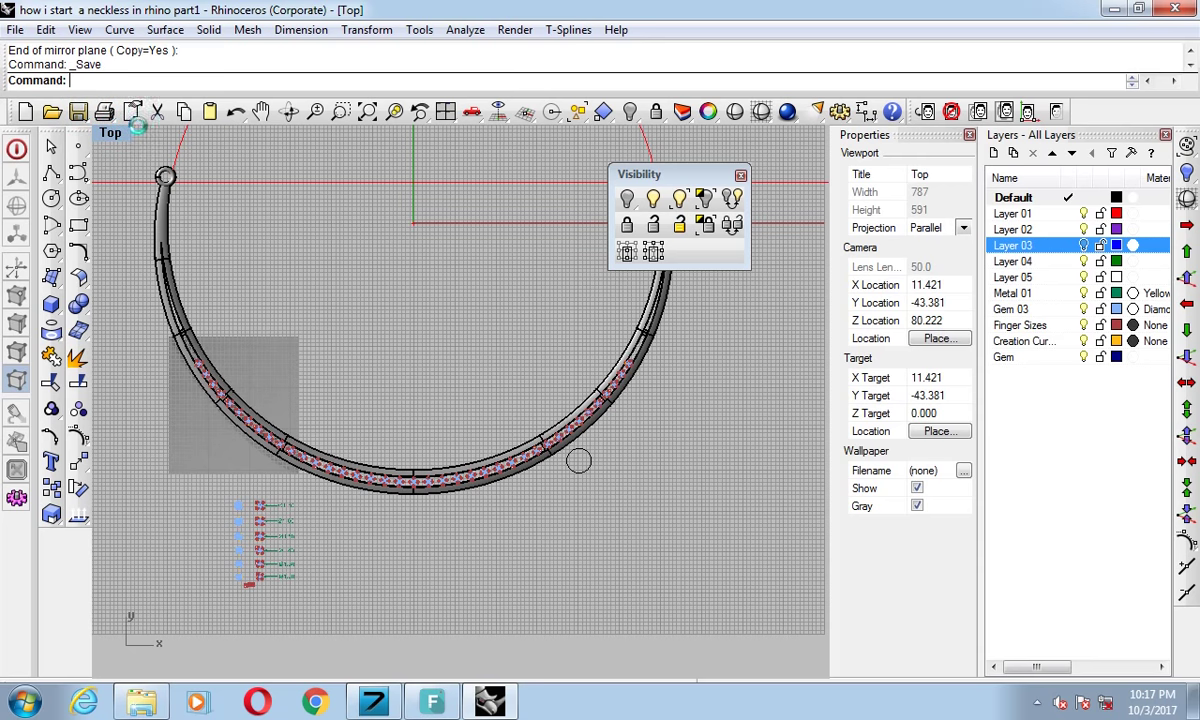